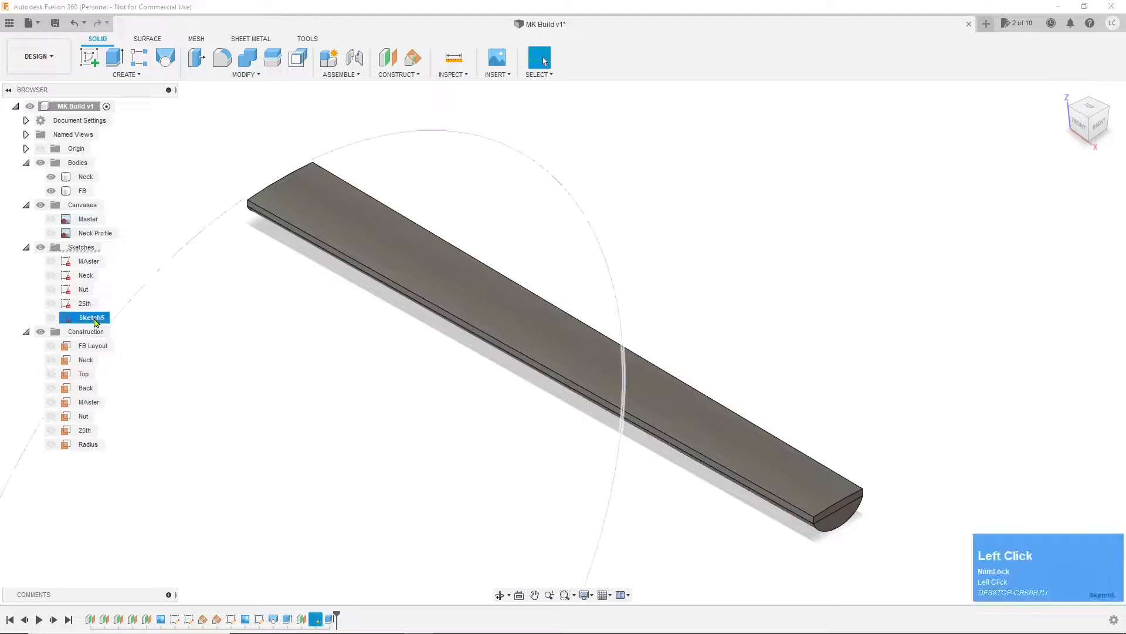
# Step: Rename Sketch6 as "Radius"
pyautogui.click(94, 318)
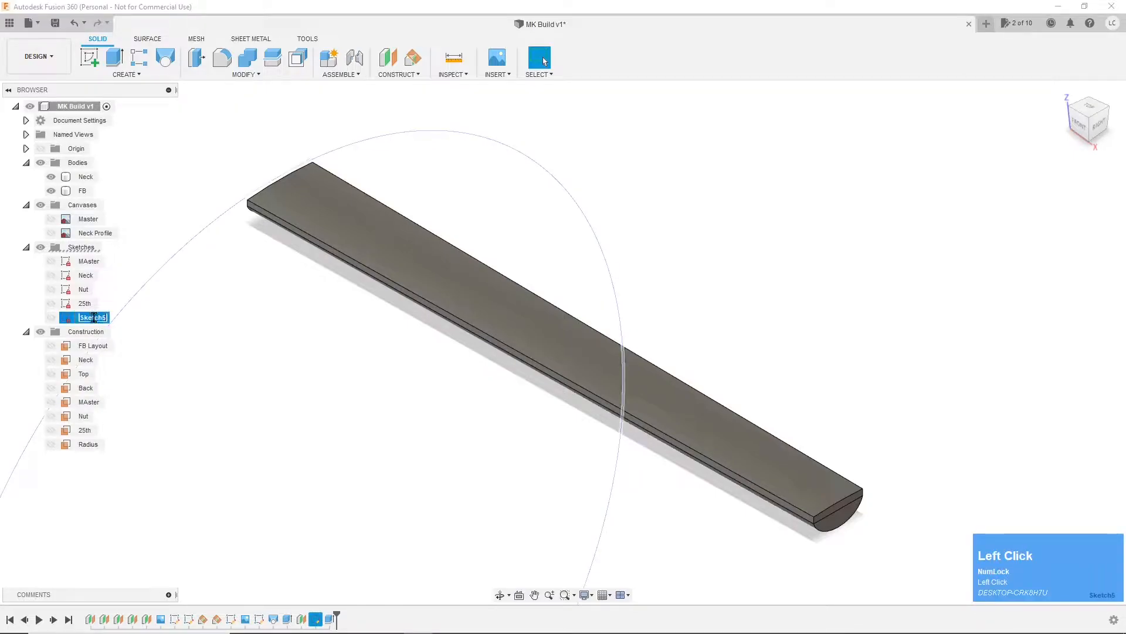
pyautogui.write('R')
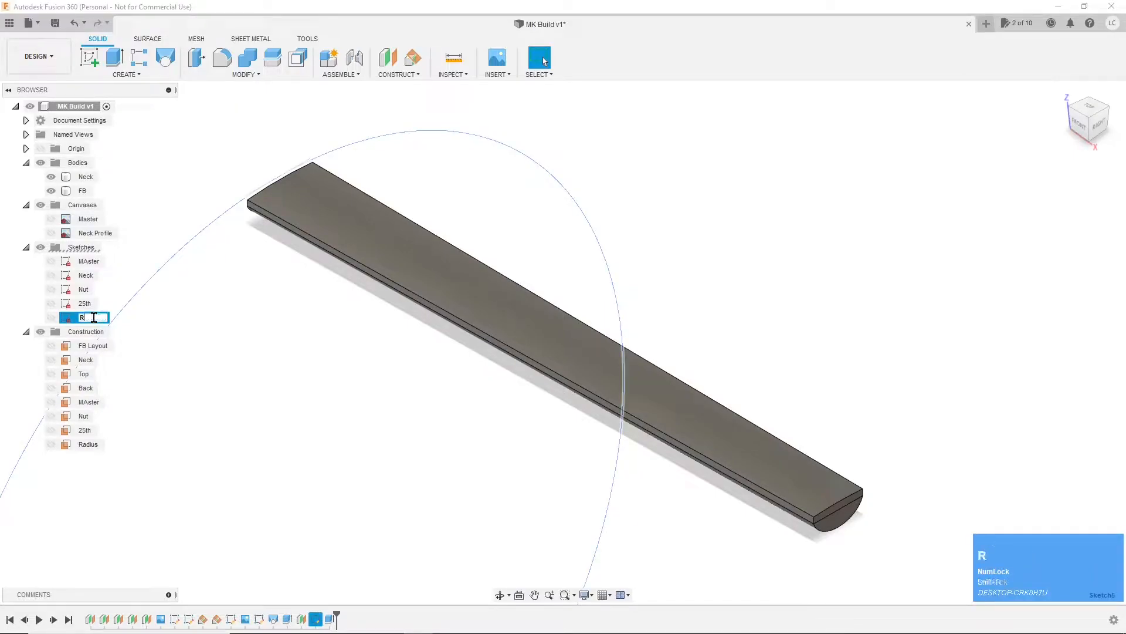
pyautogui.write('adius')
pyautogui.press('Return')
pyautogui.click(156, 333)
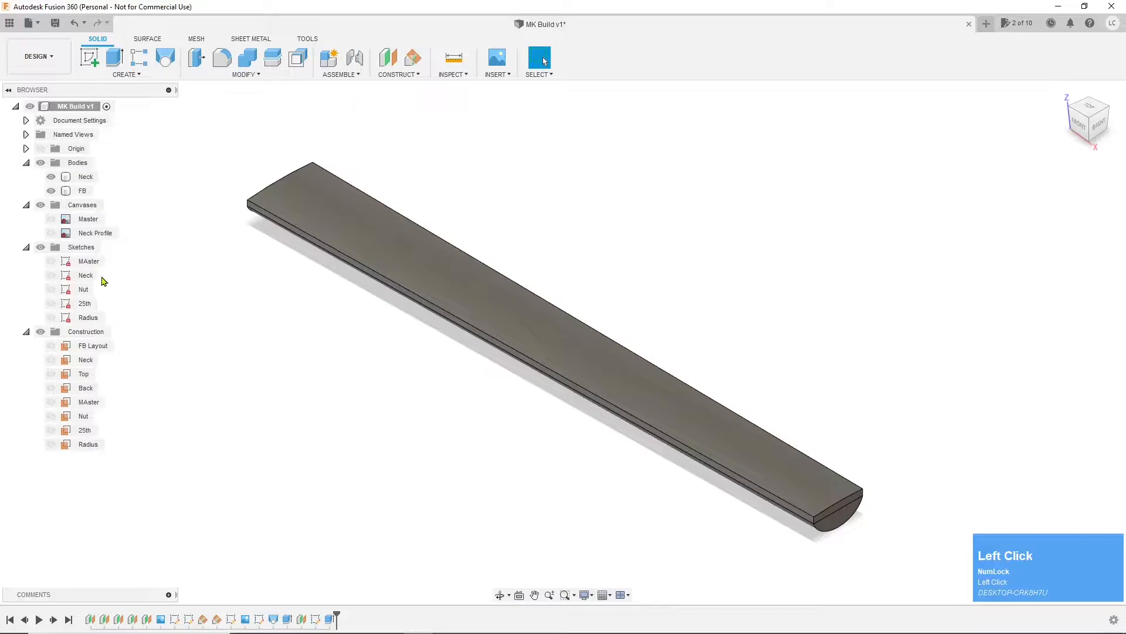
# Step: Correct the name of the "MAster" sketch to "Master"
pyautogui.click(88, 262)
pyautogui.doubleClick(90, 261)
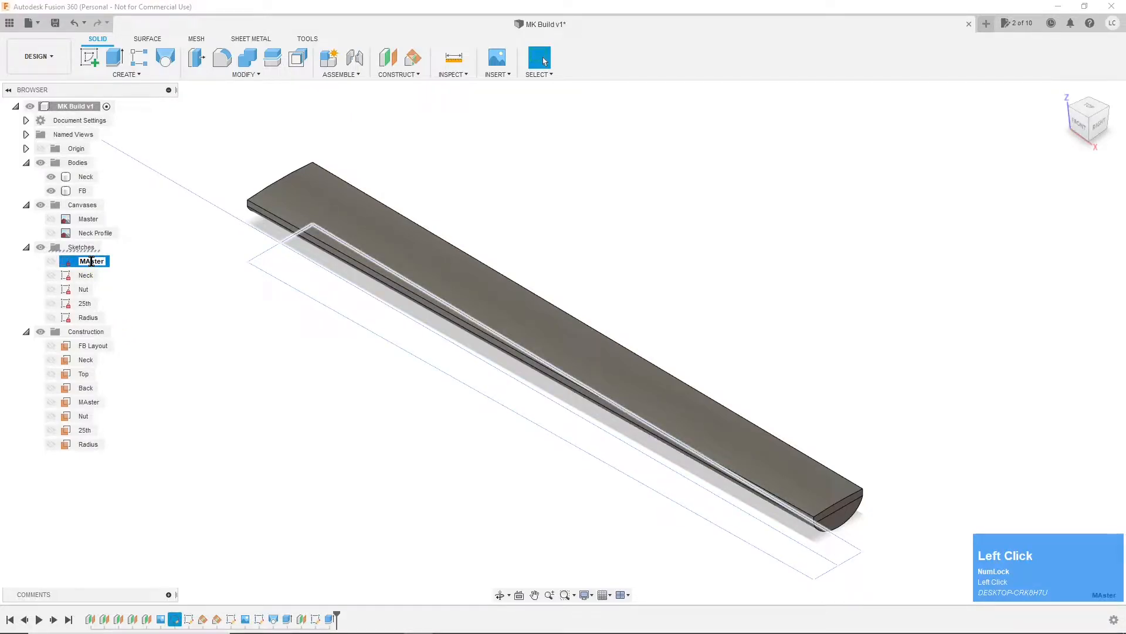
pyautogui.press('Return')
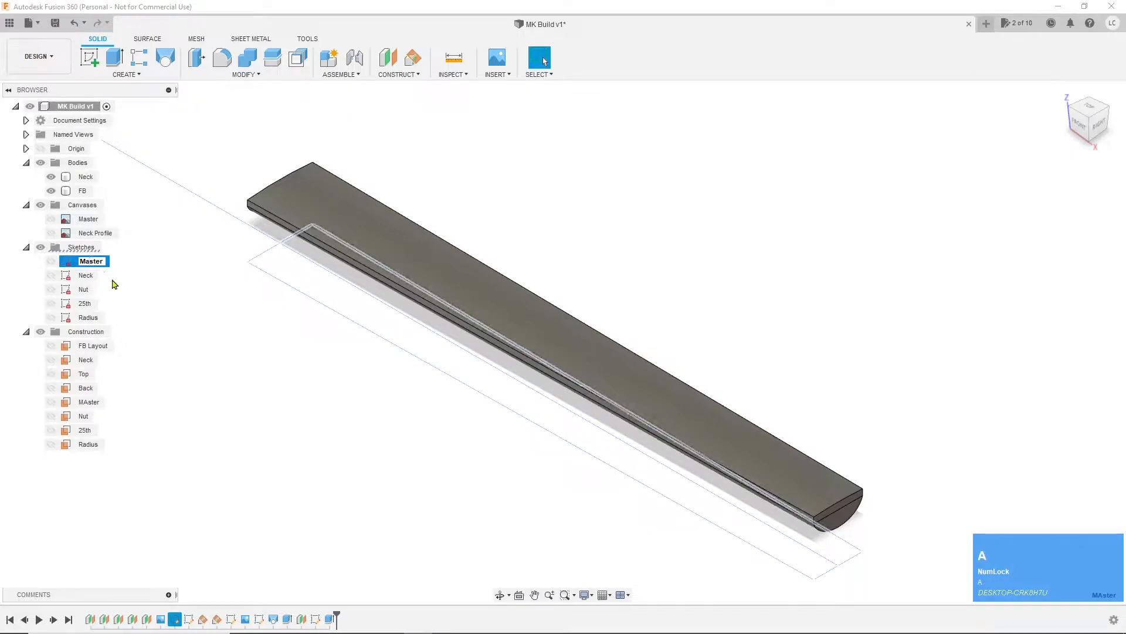
# Step: Correct the name of the "MAster" construction plane to "Master"
pyautogui.click(88, 402)
pyautogui.doubleClick(88, 403)
pyautogui.write('Master')
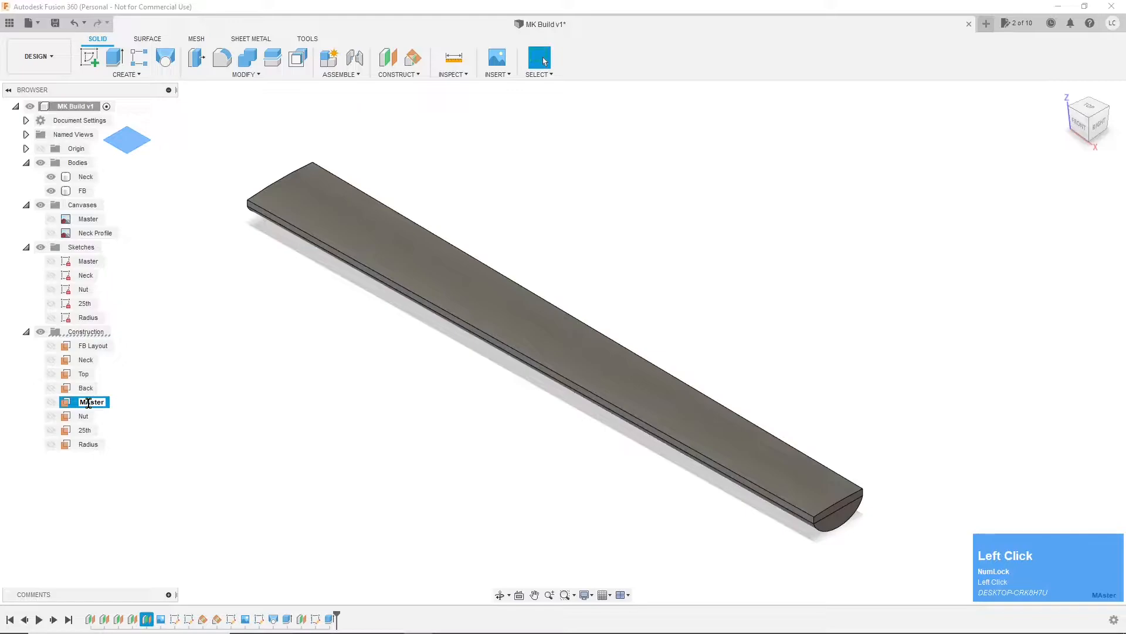
pyautogui.write('a')
pyautogui.press('Return')
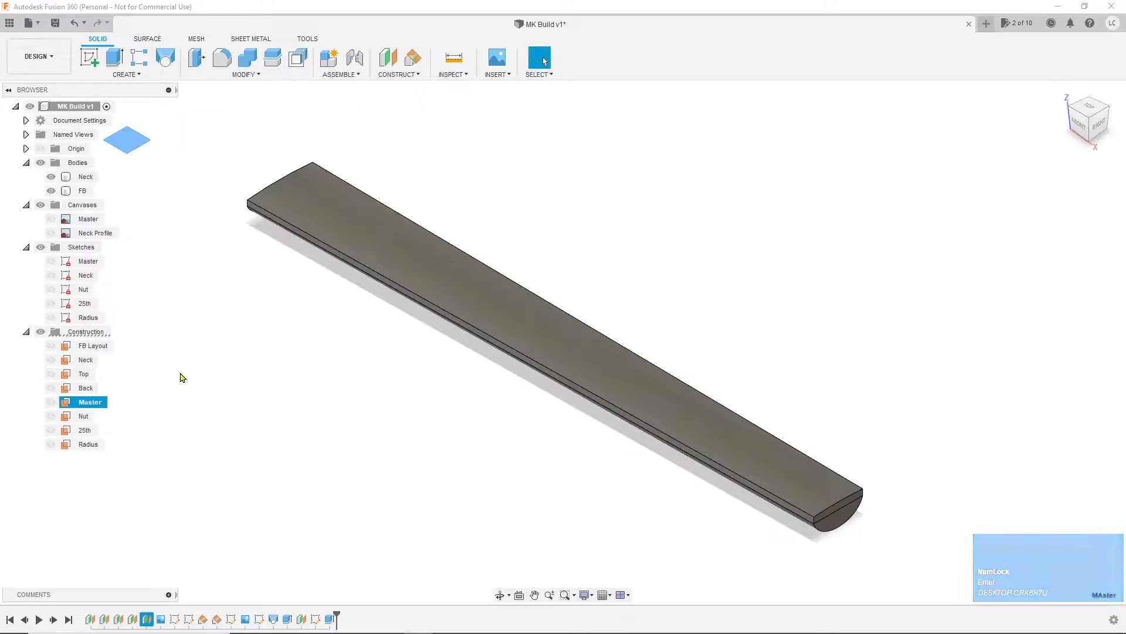
# Step: Hide the FB and Neck bodies
pyautogui.scroll(-2, 229, 354)
pyautogui.click(230, 347)
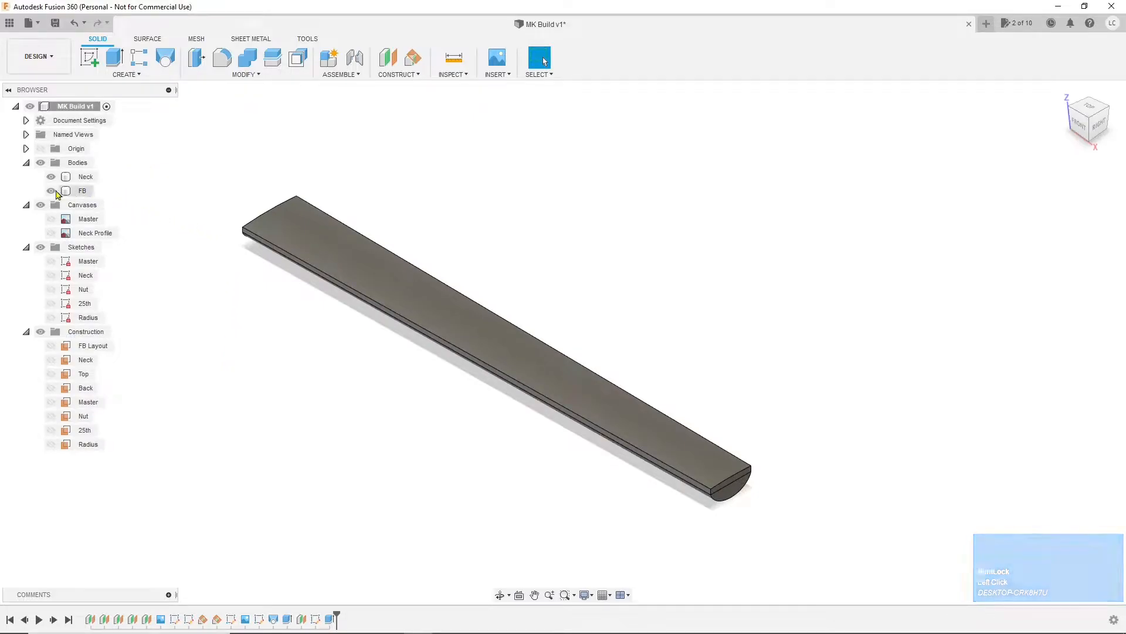
pyautogui.click(51, 191)
pyautogui.scroll(-2, 309, 182)
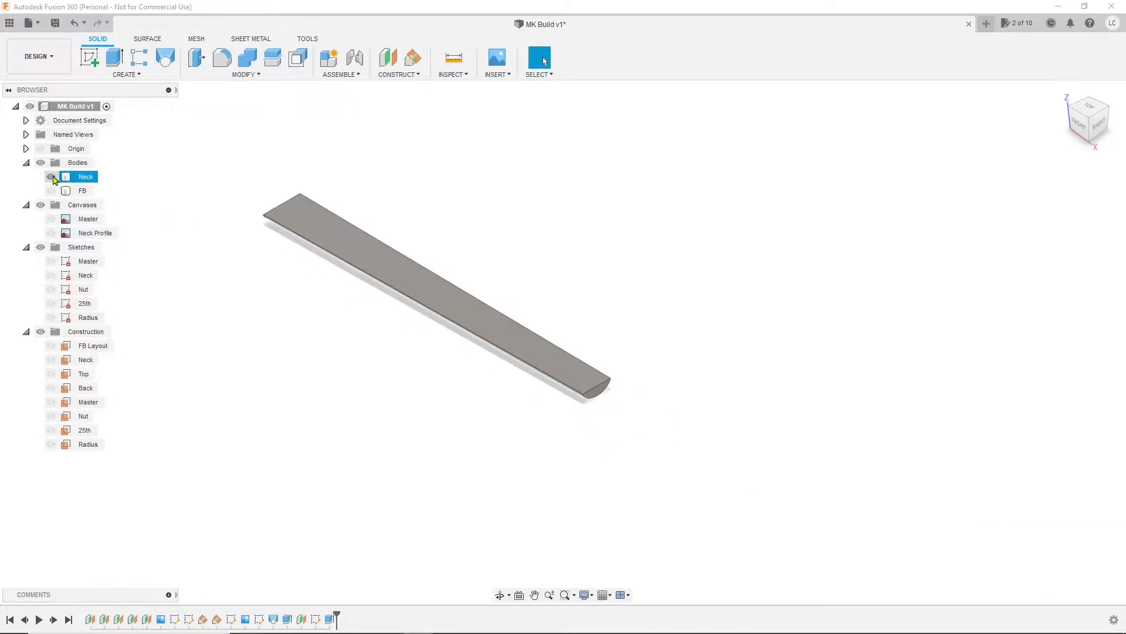
pyautogui.click(51, 177)
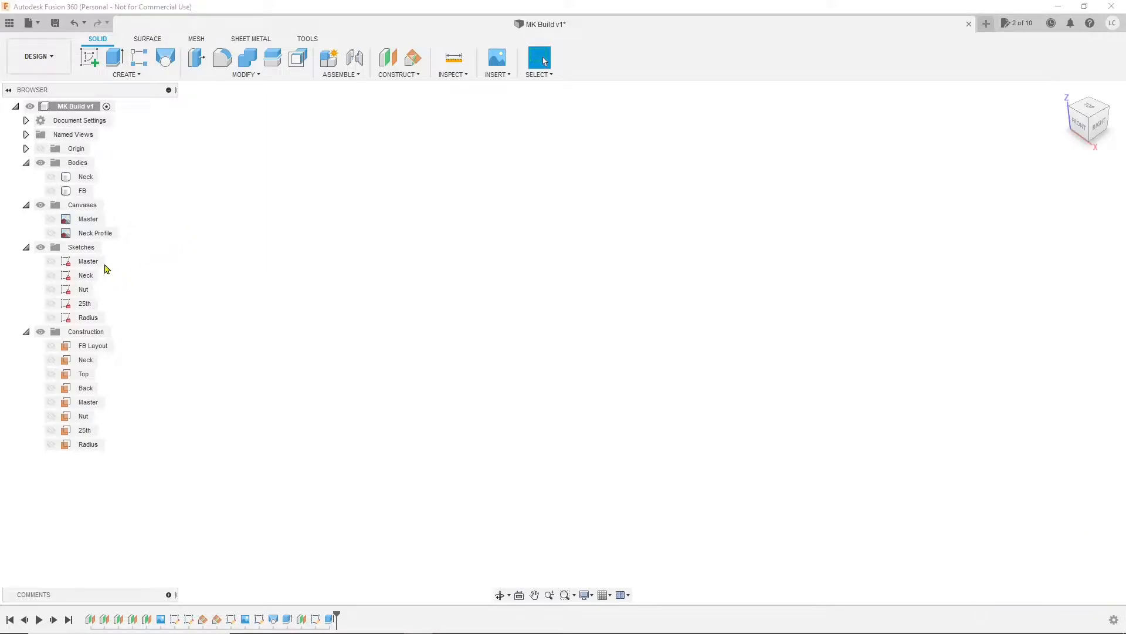
# Step: Open the Master sketch for editing and show the Master canvas behind it
pyautogui.rightClick(95, 265)
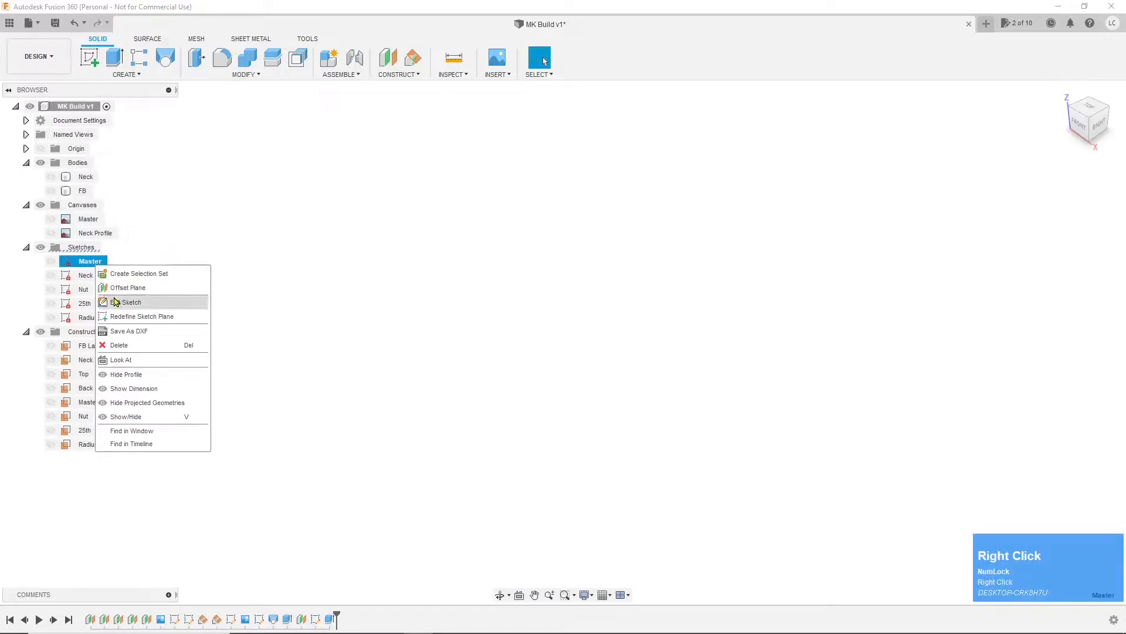
pyautogui.click(303, 284)
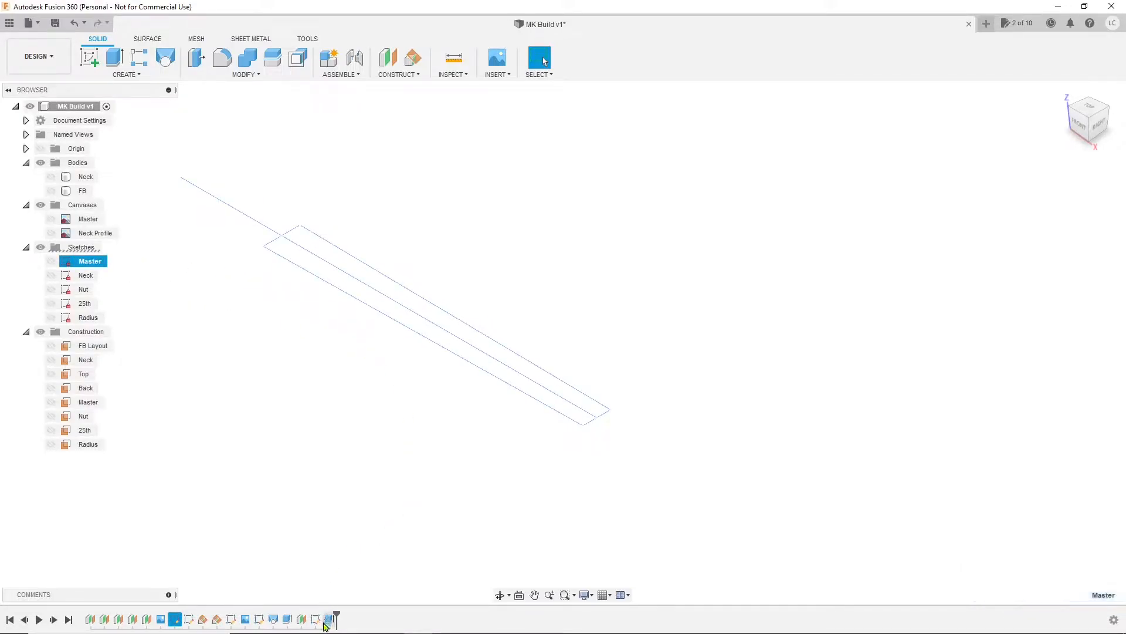
pyautogui.doubleClick(82, 262)
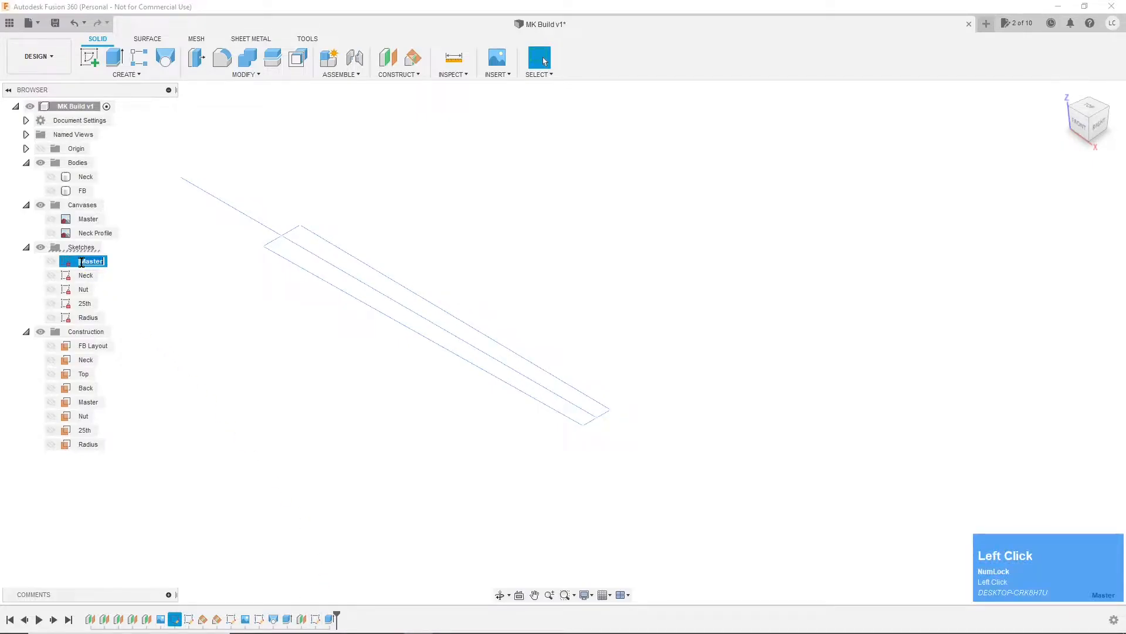
pyautogui.doubleClick(89, 262)
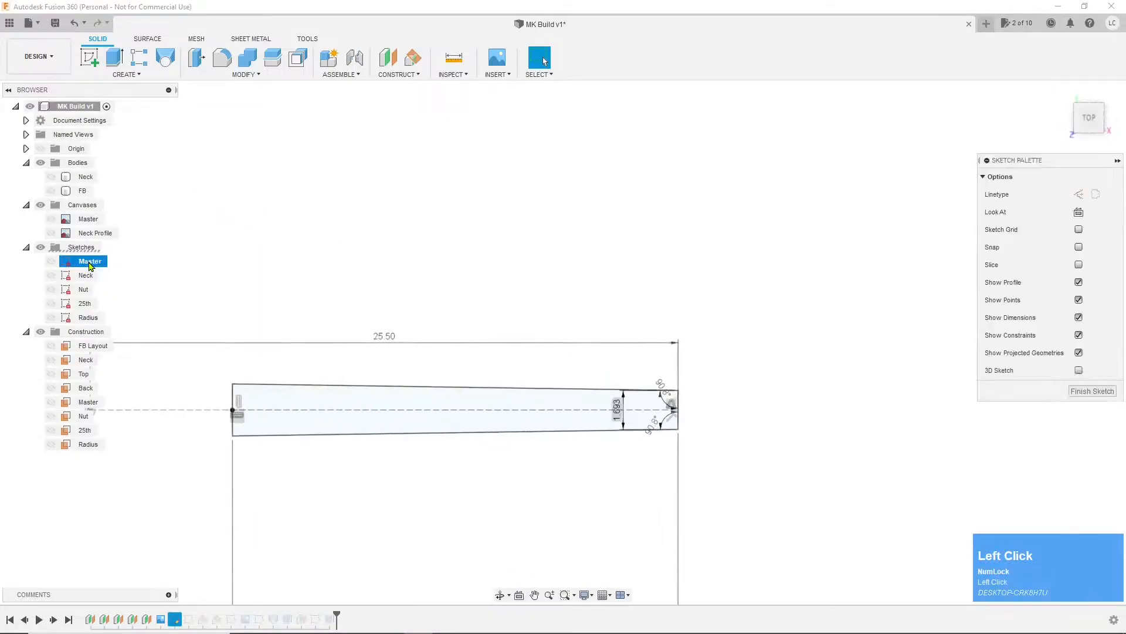
pyautogui.scroll(-3, 483, 296)
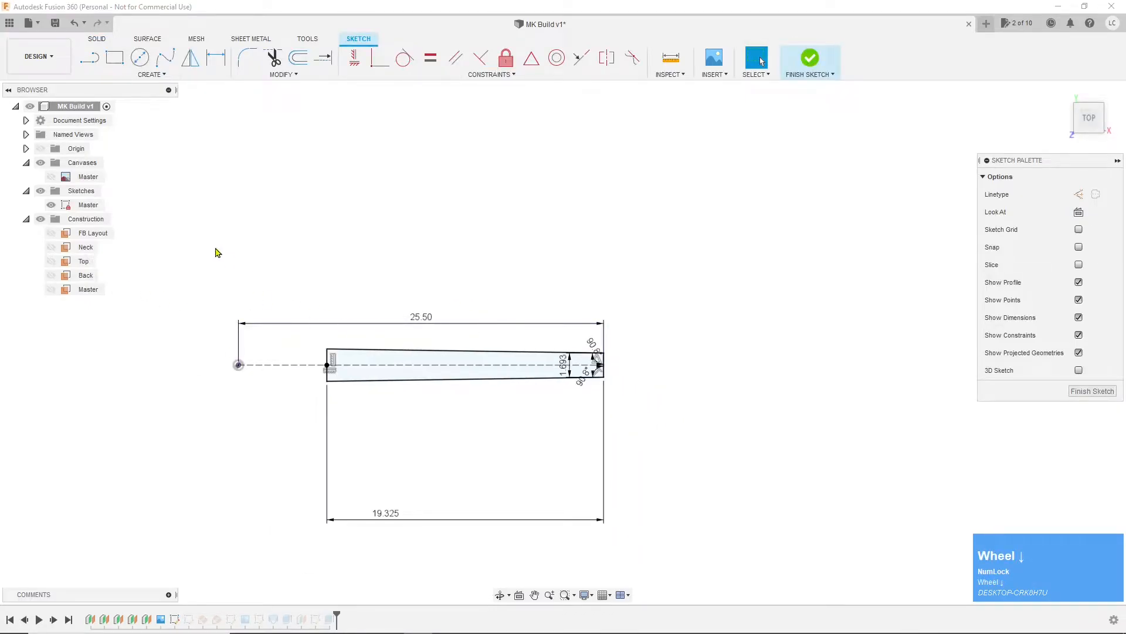
pyautogui.click(51, 177)
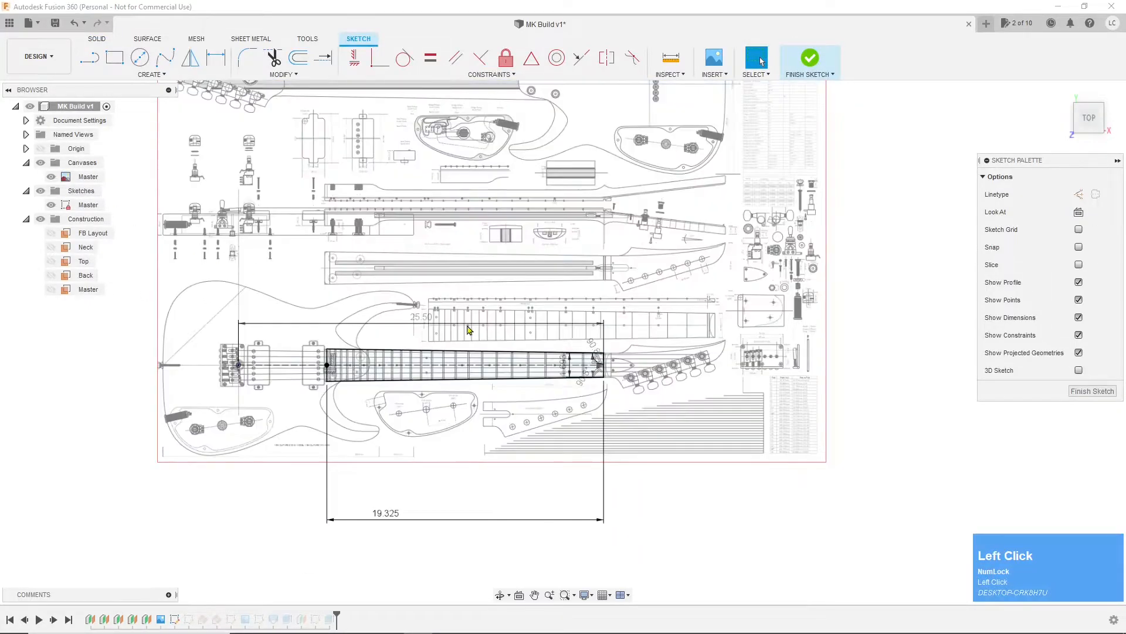
# Step: Draw a vertical line about 2.3 in long beyond the nut end of the fretboard, along the canvas line where the headstock begins
pyautogui.scroll(6, 583, 349)
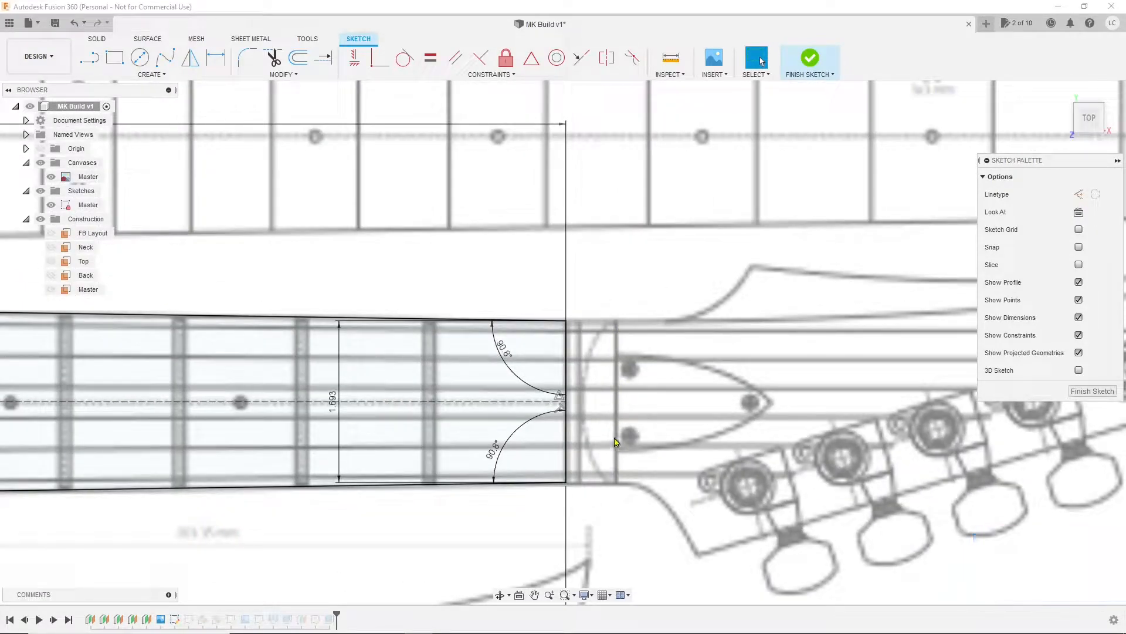
pyautogui.click(90, 57)
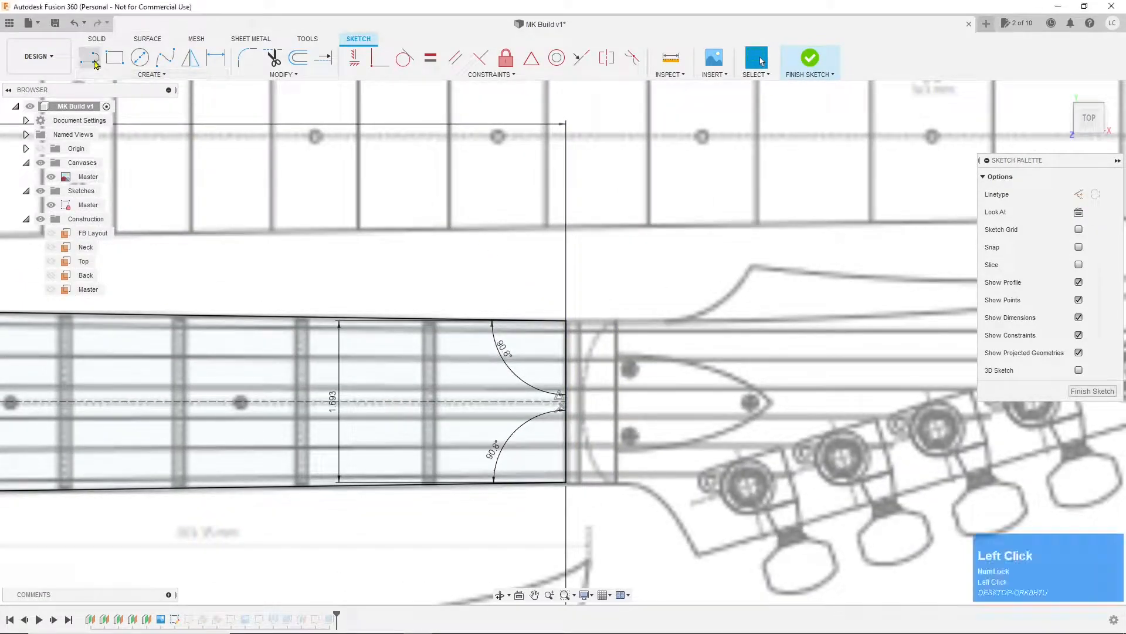
pyautogui.click(617, 292)
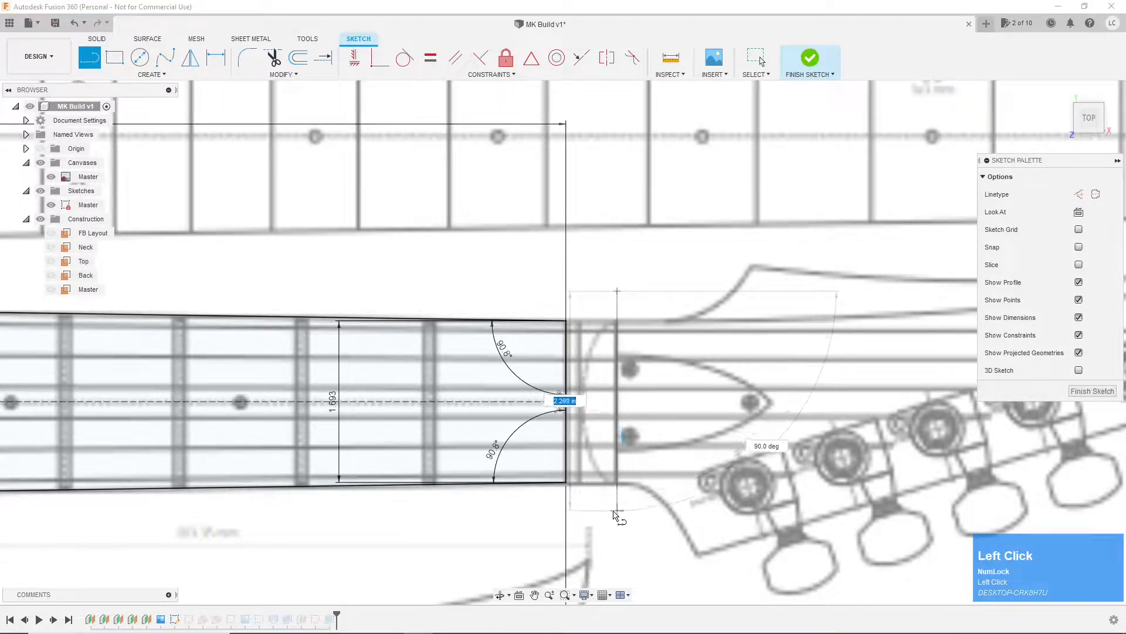
pyautogui.click(616, 511)
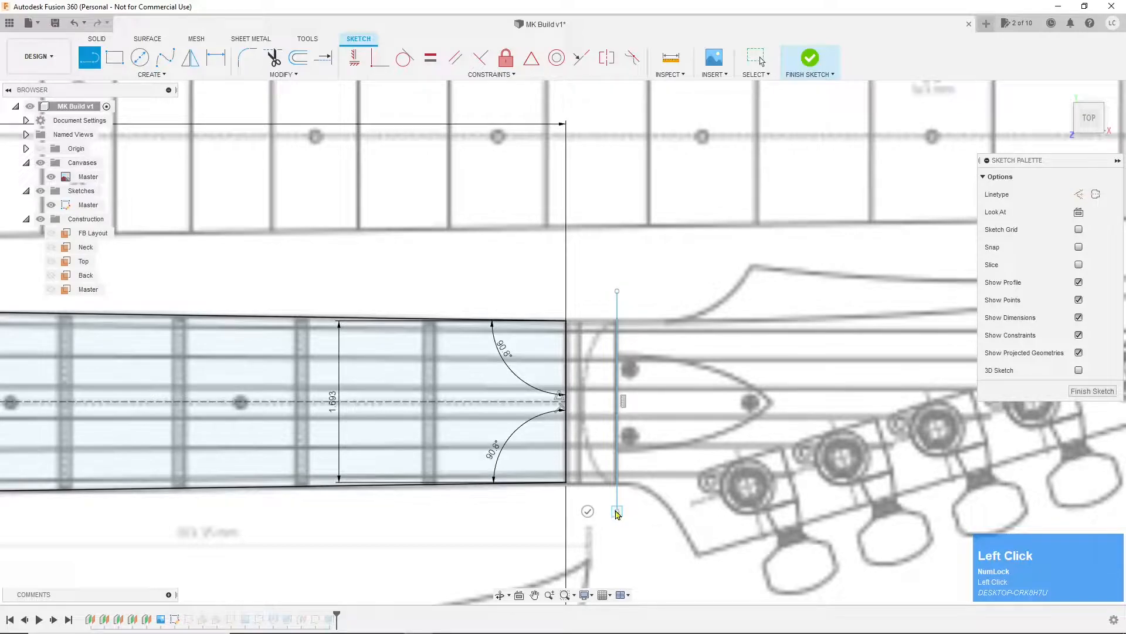
pyautogui.press('Escape')
# Step: Dimension the new vertical line 0.525 in from the nut-end edge of the fretboard outline
pyautogui.press('d')
pyautogui.click(566, 452)
pyautogui.click(617, 452)
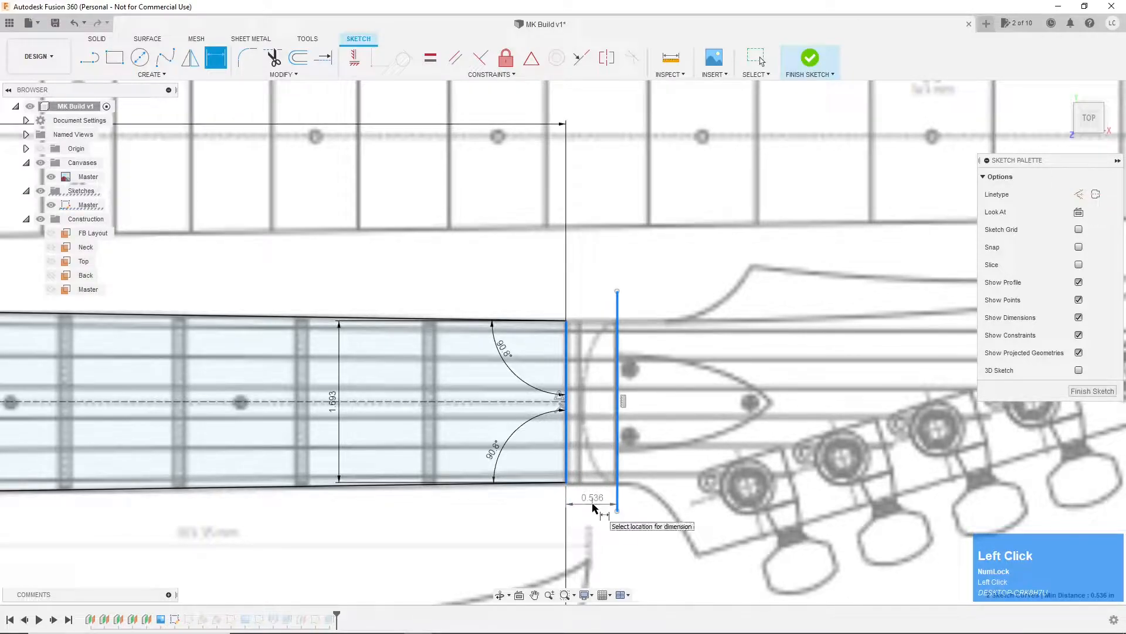
pyautogui.press('Return')
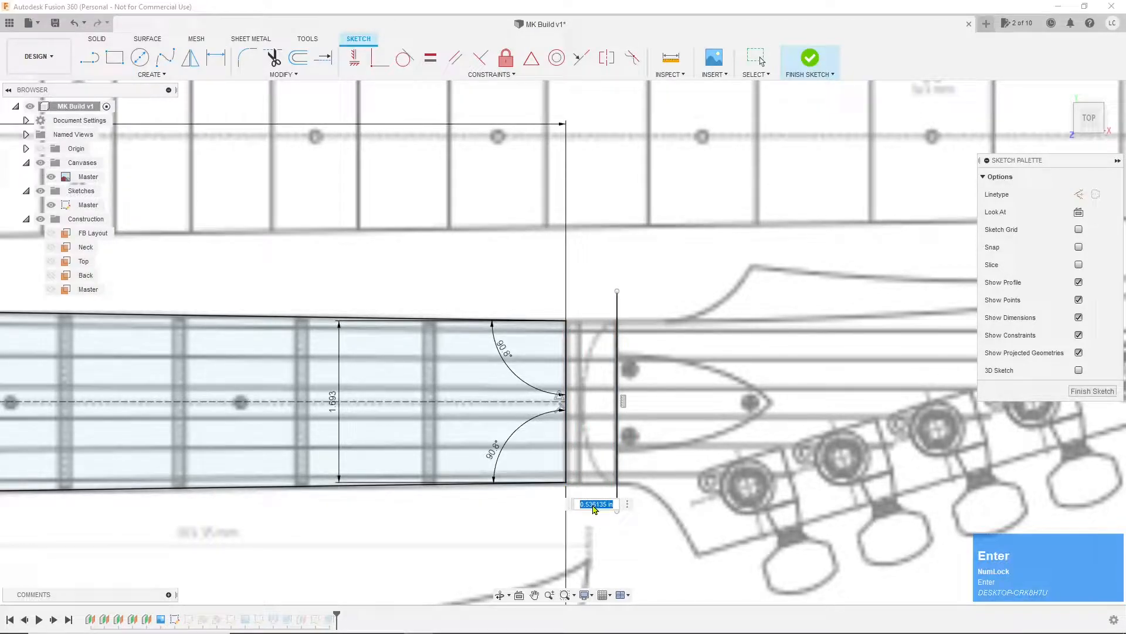
pyautogui.write('525')
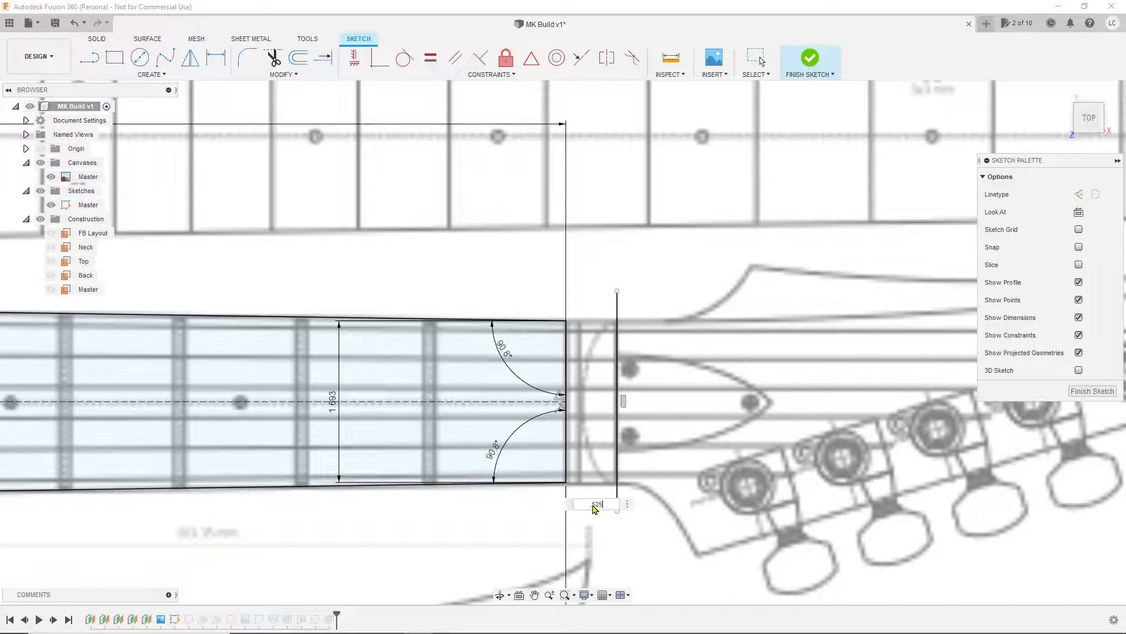
pyautogui.press('Return')
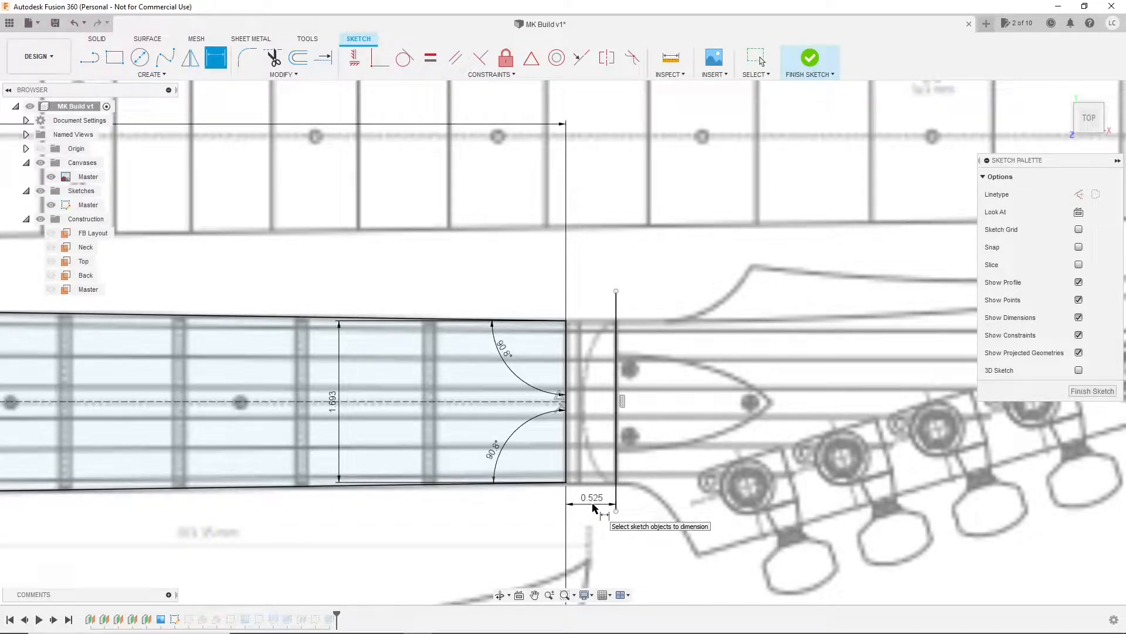
pyautogui.press('Escape')
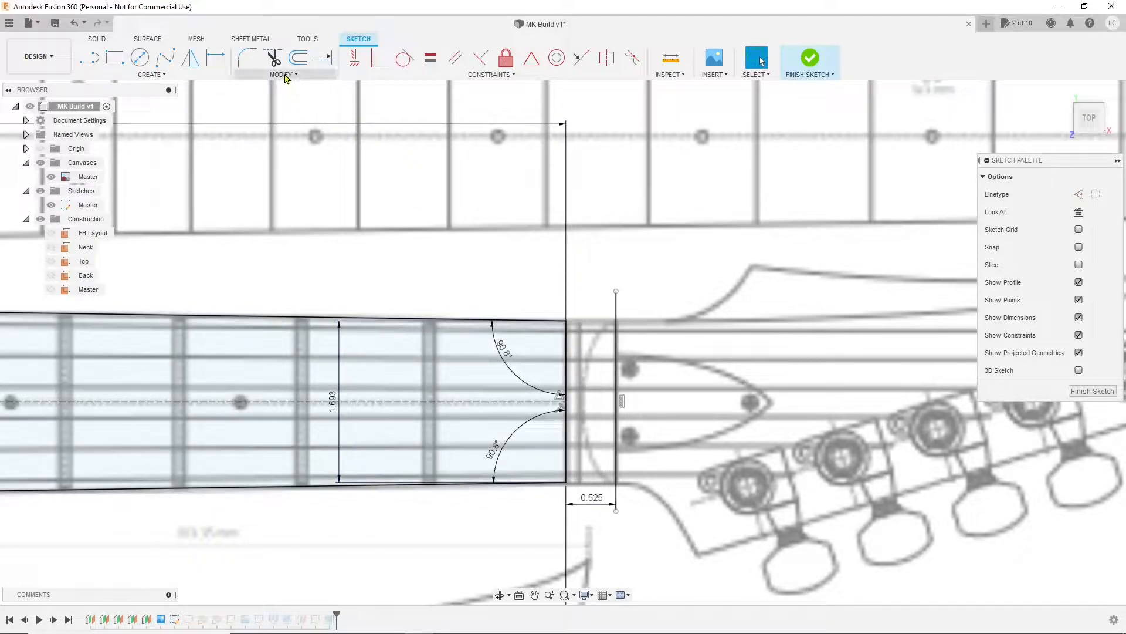
# Step: Extend the upper and lower tapered fretboard edges to the new vertical line
pyautogui.click(286, 76)
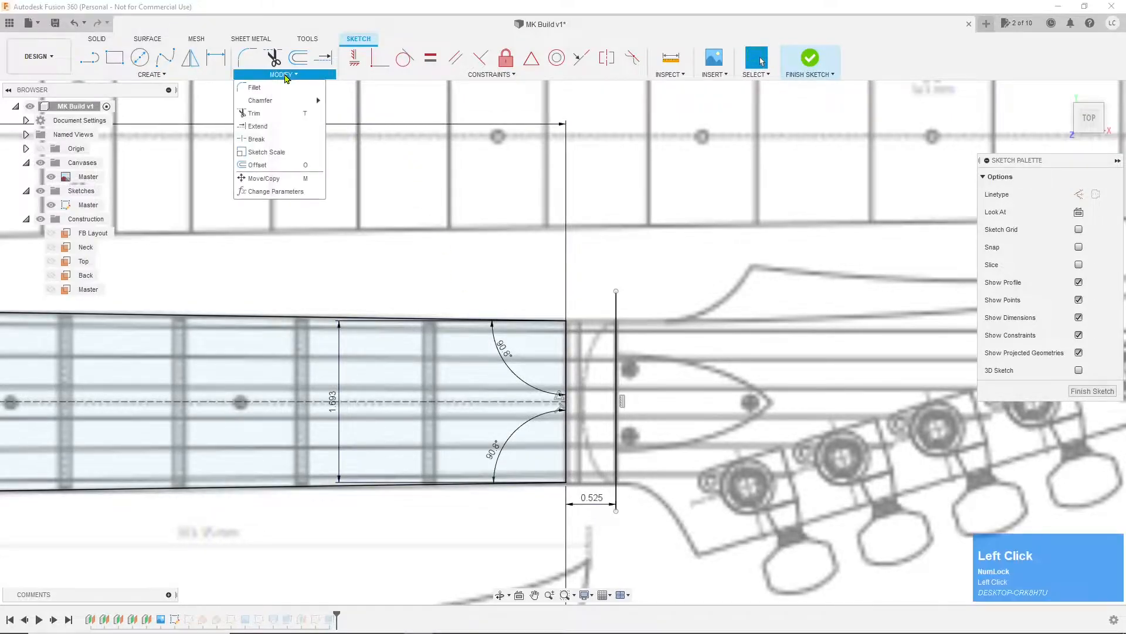
pyautogui.click(270, 128)
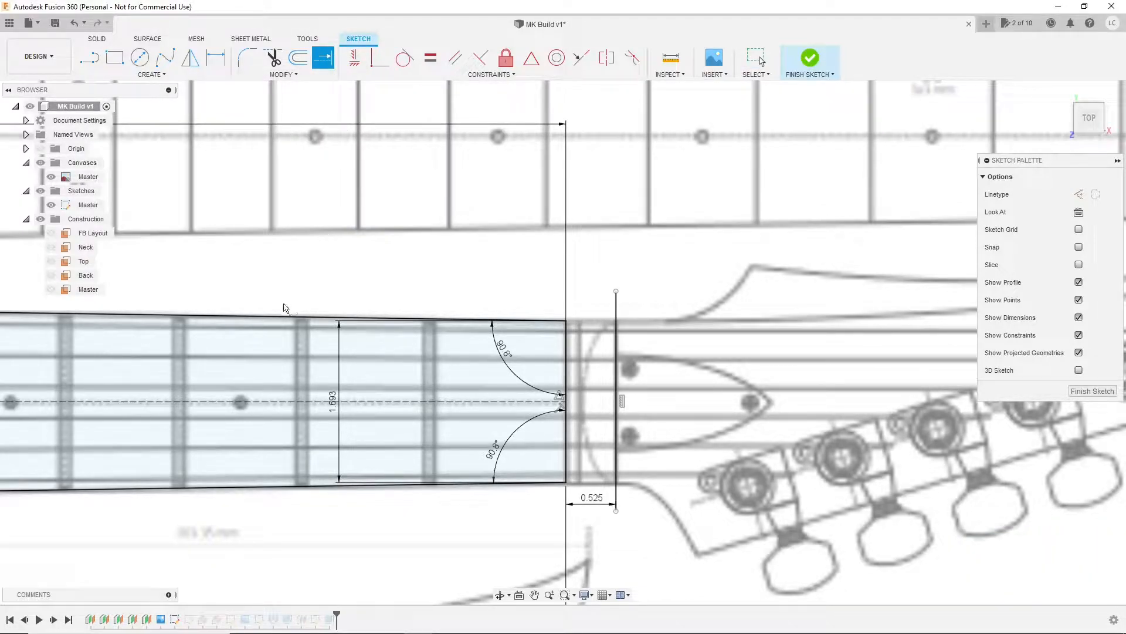
pyautogui.click(282, 318)
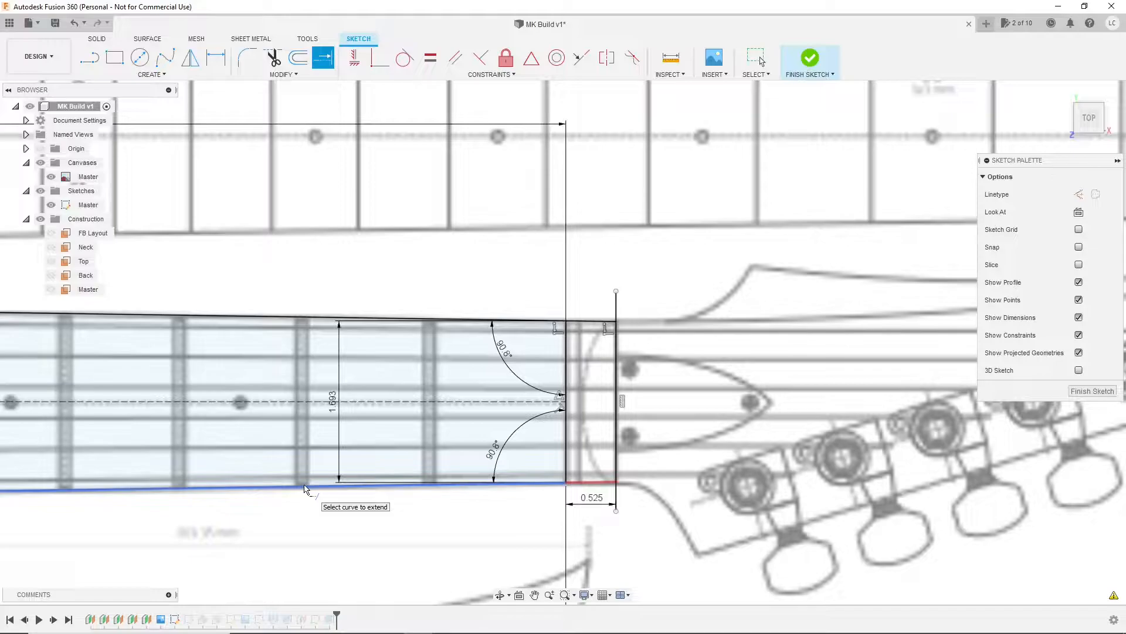
pyautogui.click(304, 488)
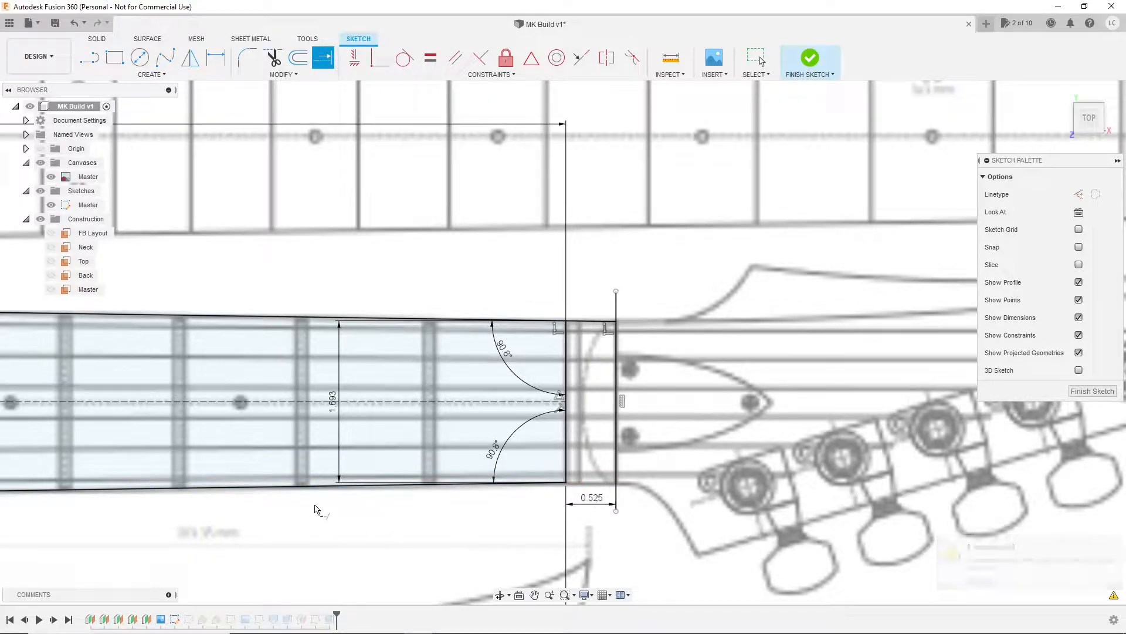
pyautogui.click(310, 488)
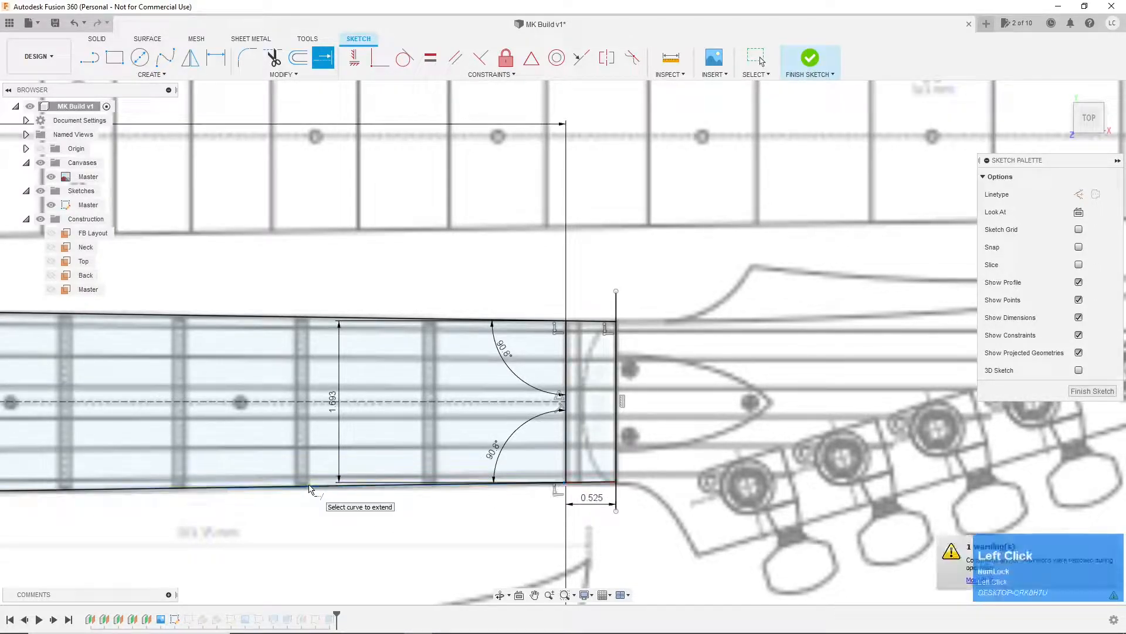
pyautogui.press('Escape')
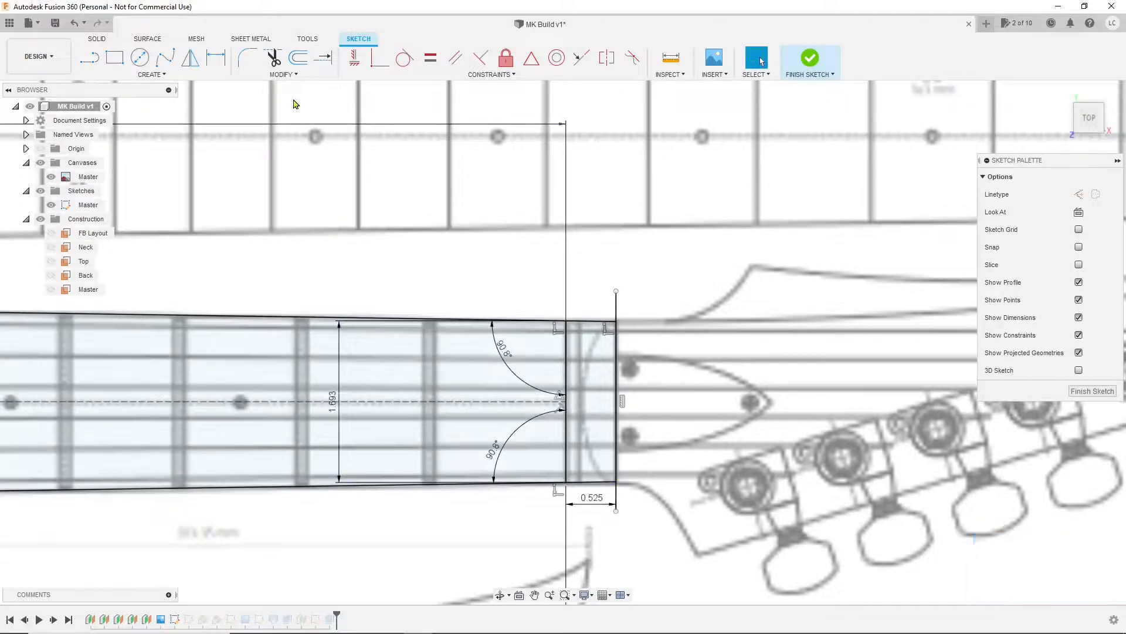
# Step: Trim both ends of the vertical line that overhang the extended fretboard edges
pyautogui.click(274, 58)
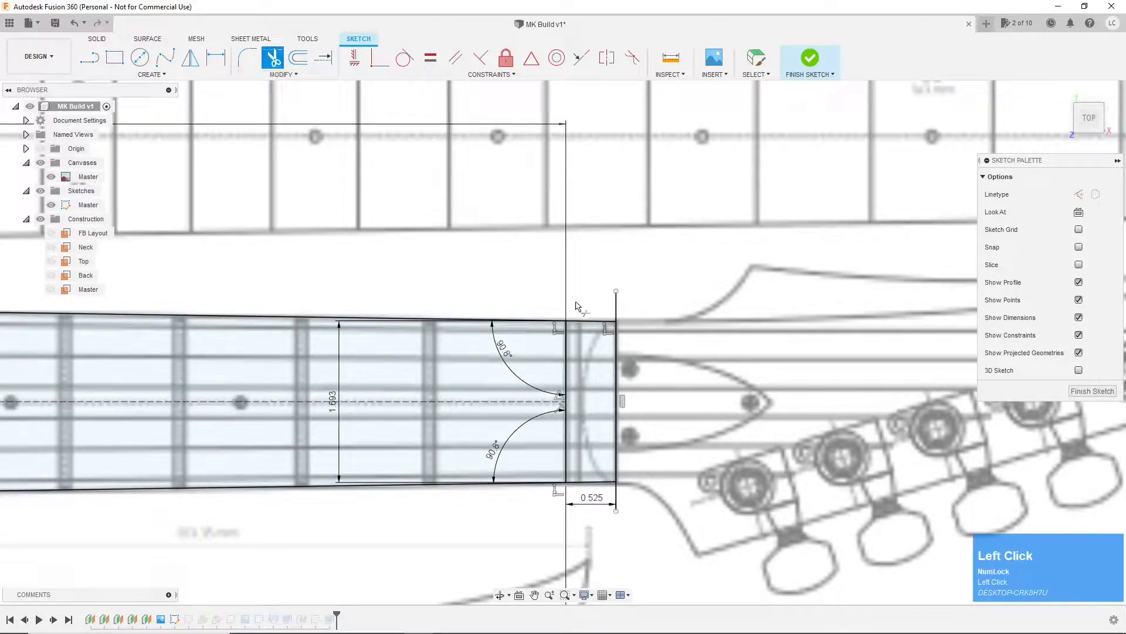
pyautogui.click(614, 306)
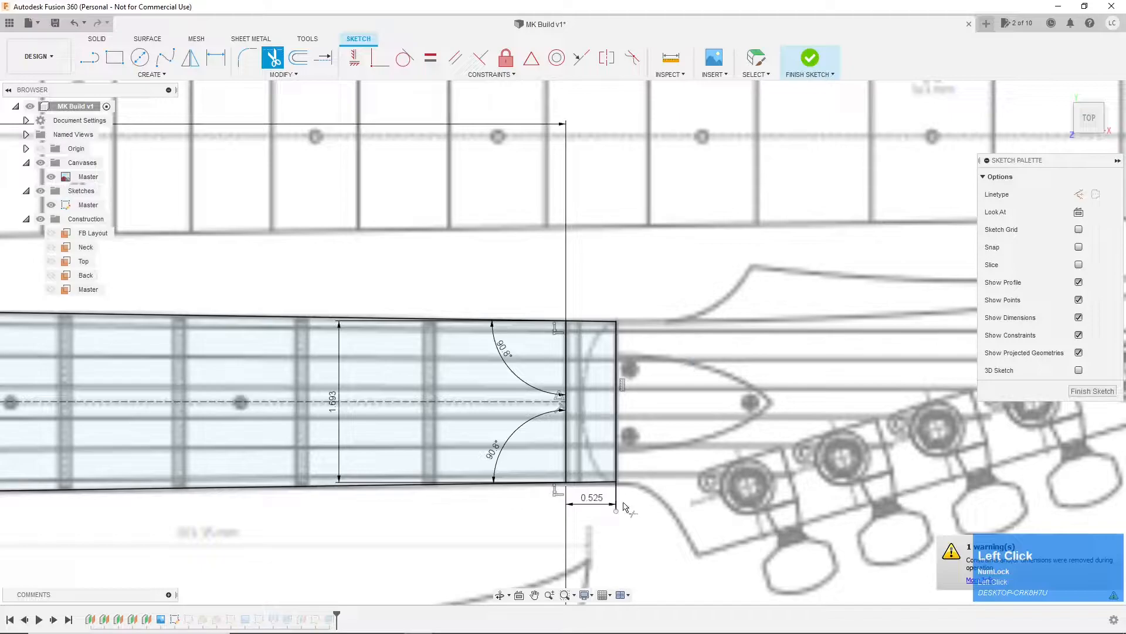
pyautogui.click(618, 503)
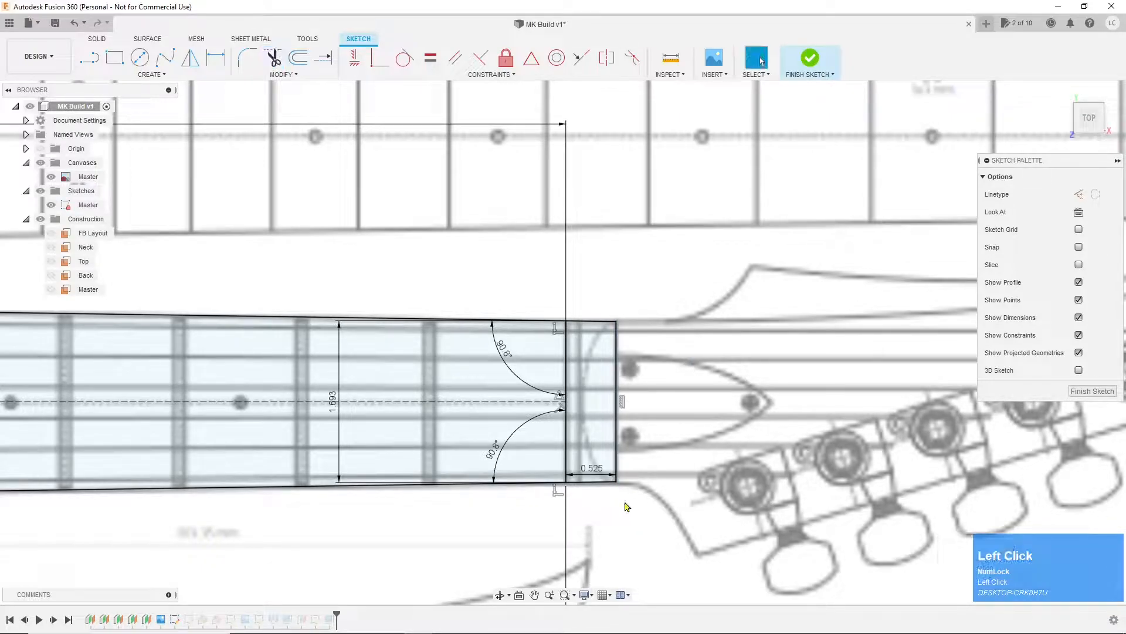
pyautogui.press('Escape')
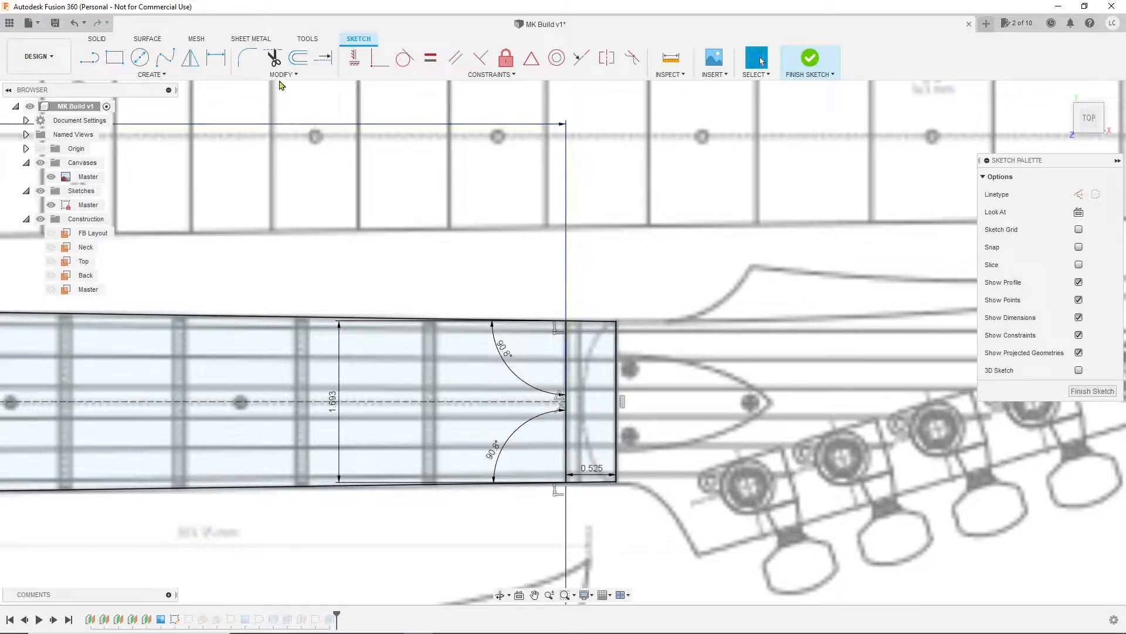
# Step: Break the upper and lower tapered edges at the nut-end line of the Master sketch and finish the sketch
pyautogui.click(282, 75)
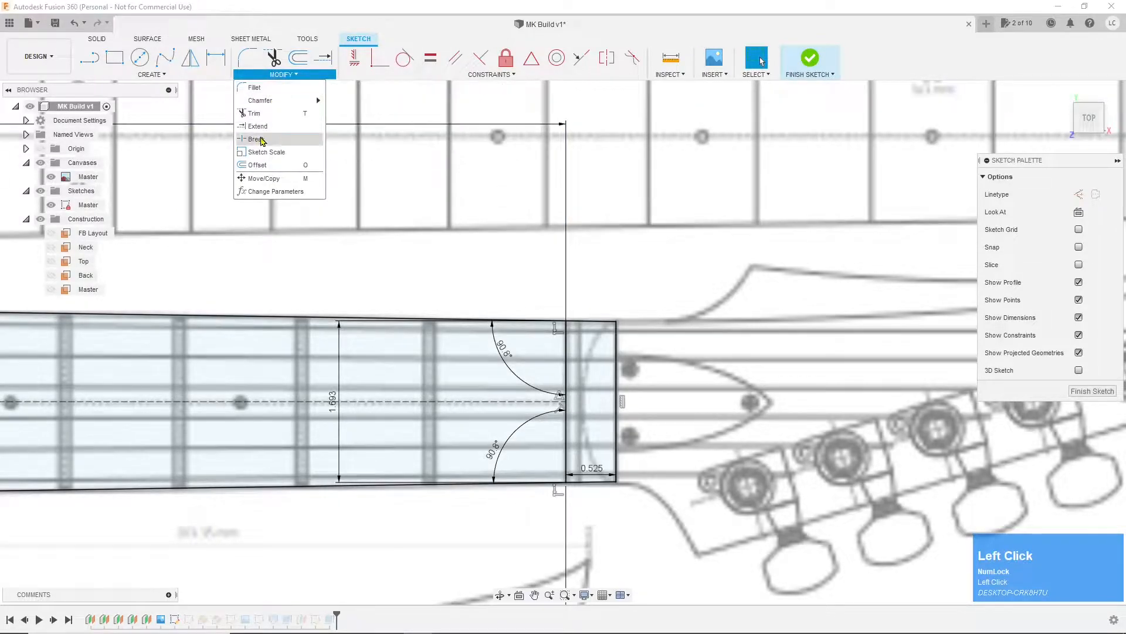
pyautogui.click(258, 139)
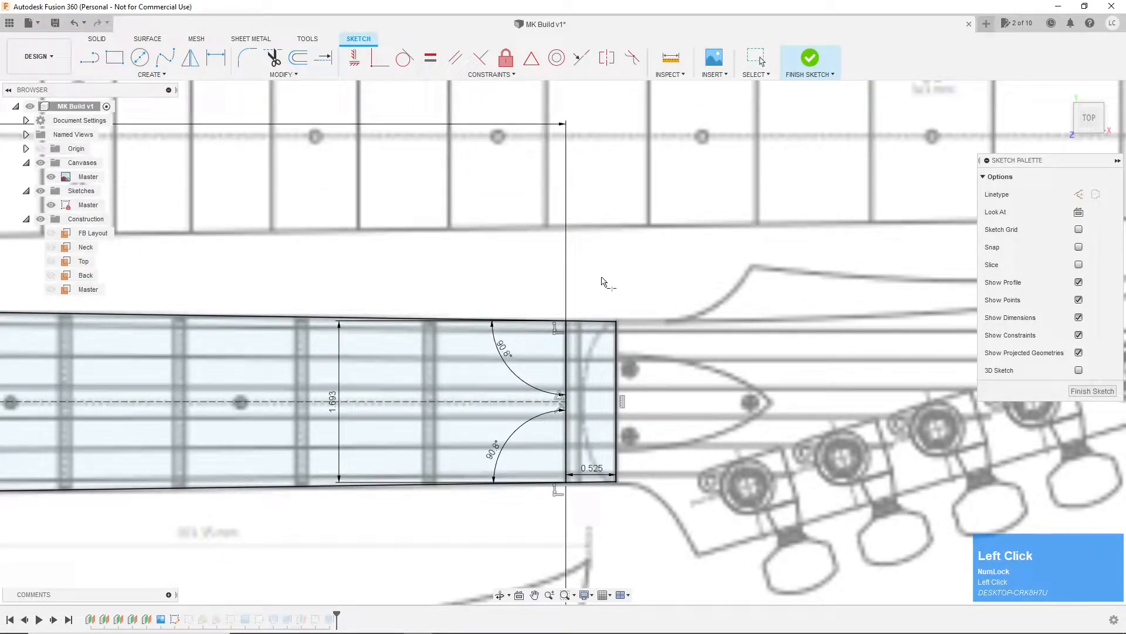
pyautogui.click(591, 323)
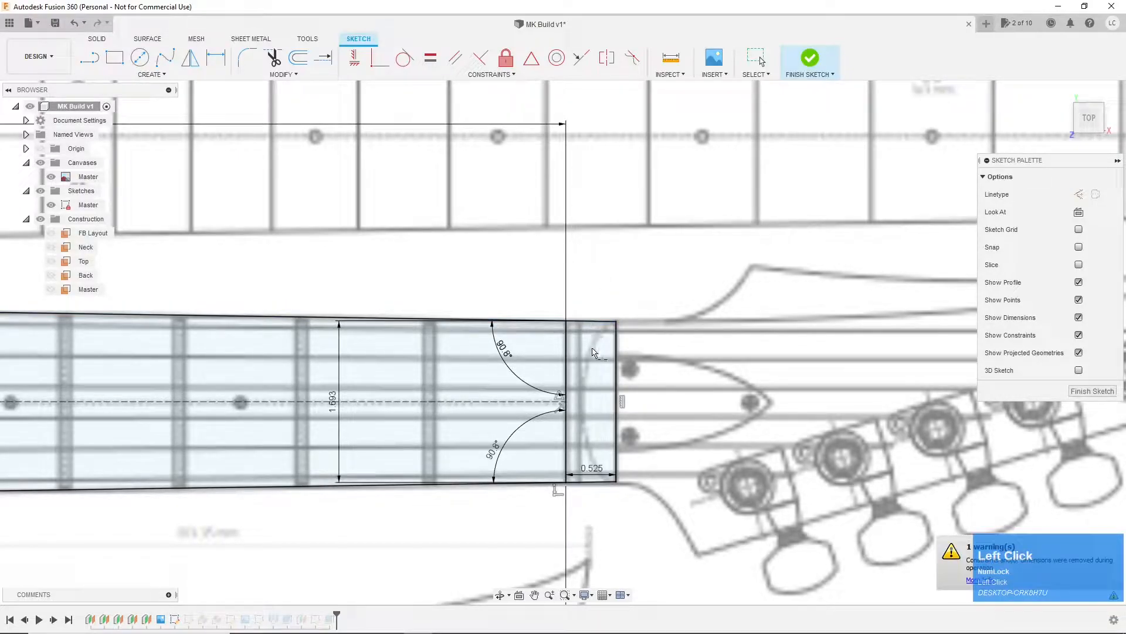
pyautogui.click(590, 491)
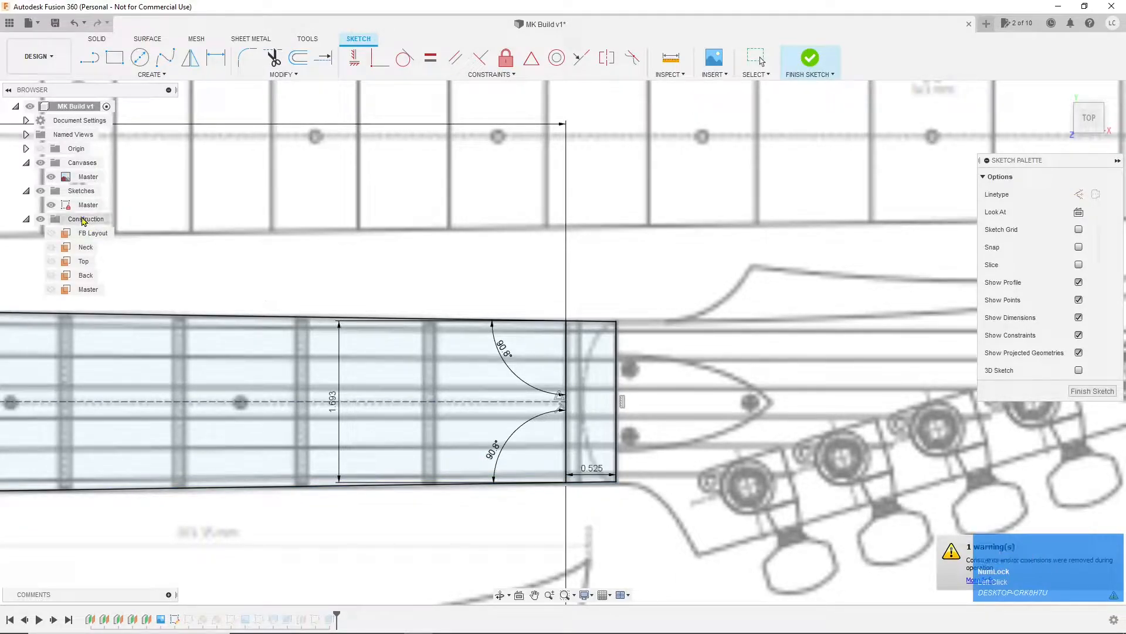
pyautogui.click(1084, 389)
# Step: Hide the Master canvas and open the Neck sketch for editing with the Master sketch shown
pyautogui.click(51, 219)
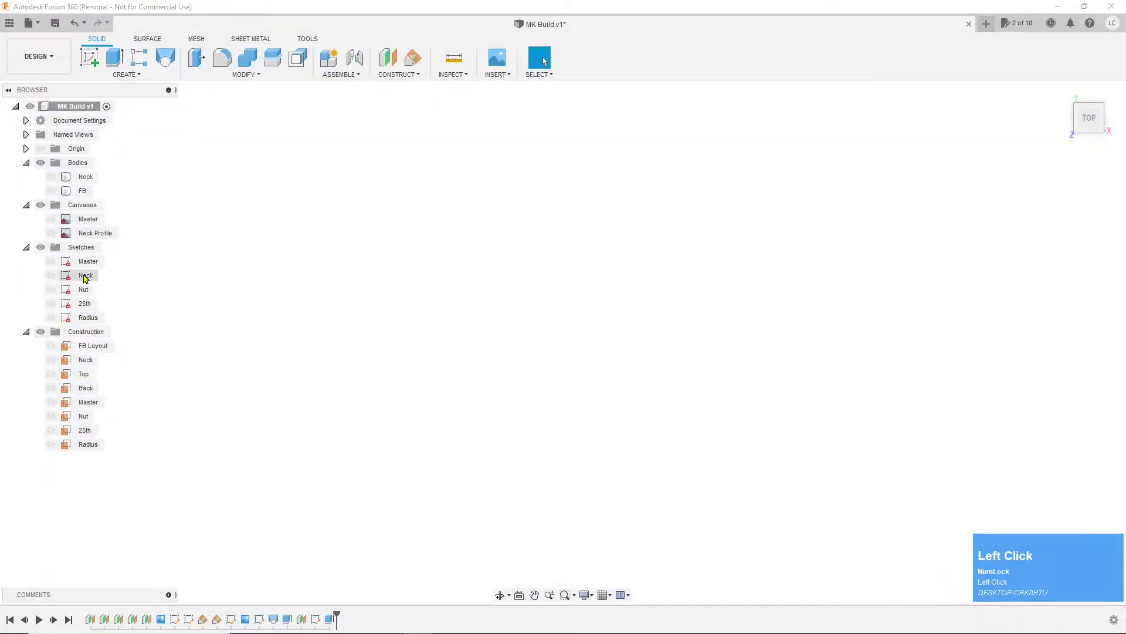
pyautogui.doubleClick(85, 276)
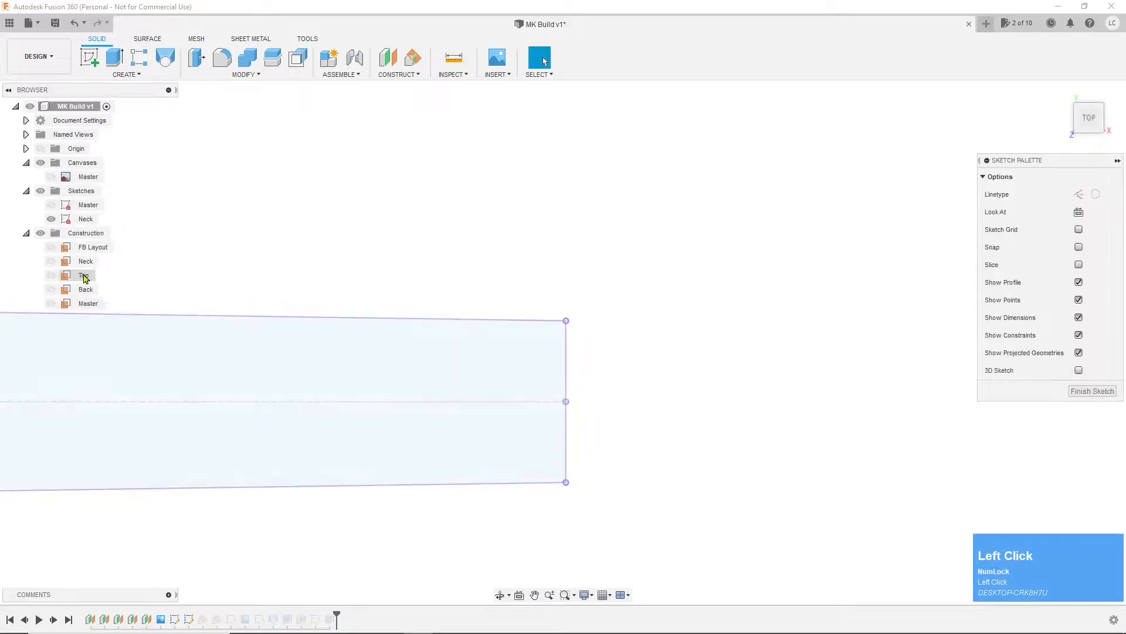
pyautogui.click(51, 206)
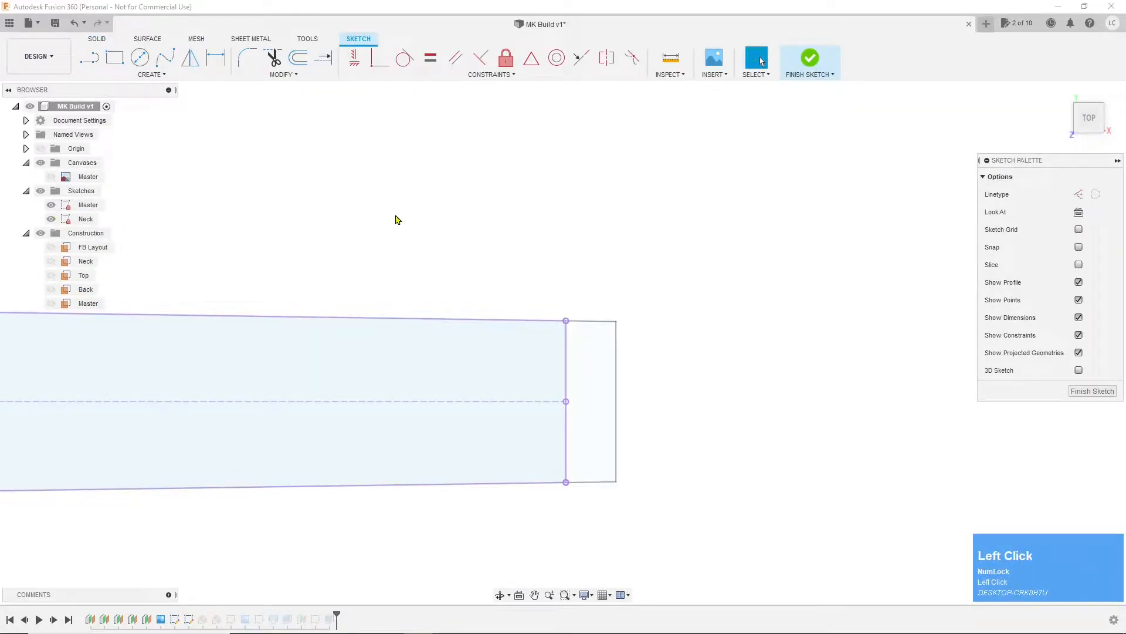
# Step: Project the three Master sketch lines outlining the extension beyond the nut into the Neck sketch and finish the sketch
pyautogui.press('p')
pyautogui.click(591, 322)
pyautogui.click(616, 348)
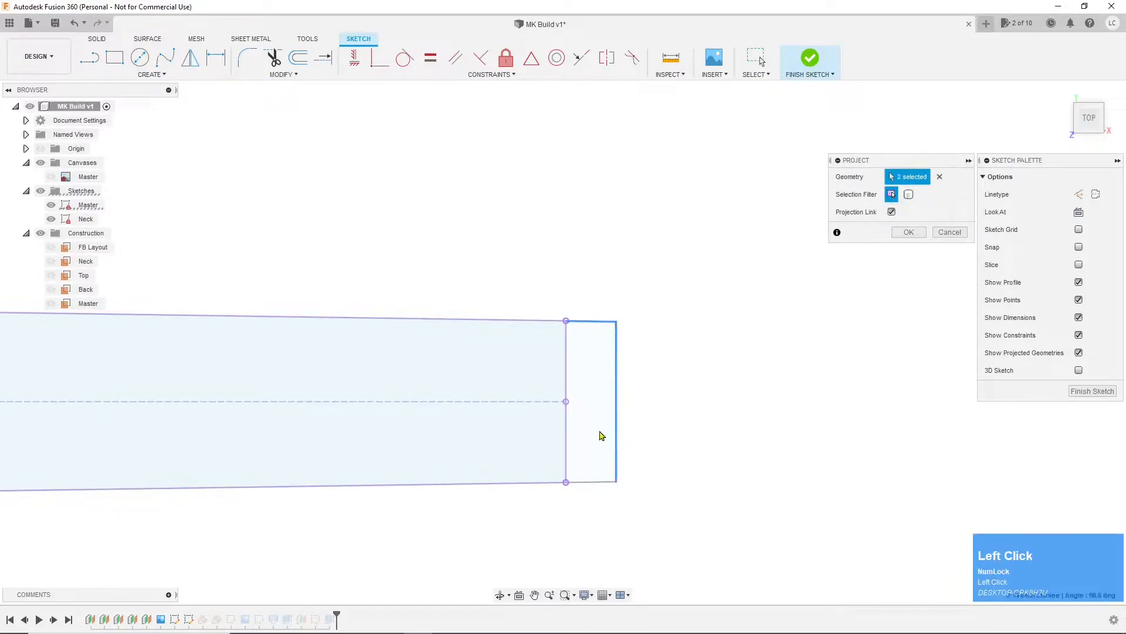
pyautogui.click(590, 481)
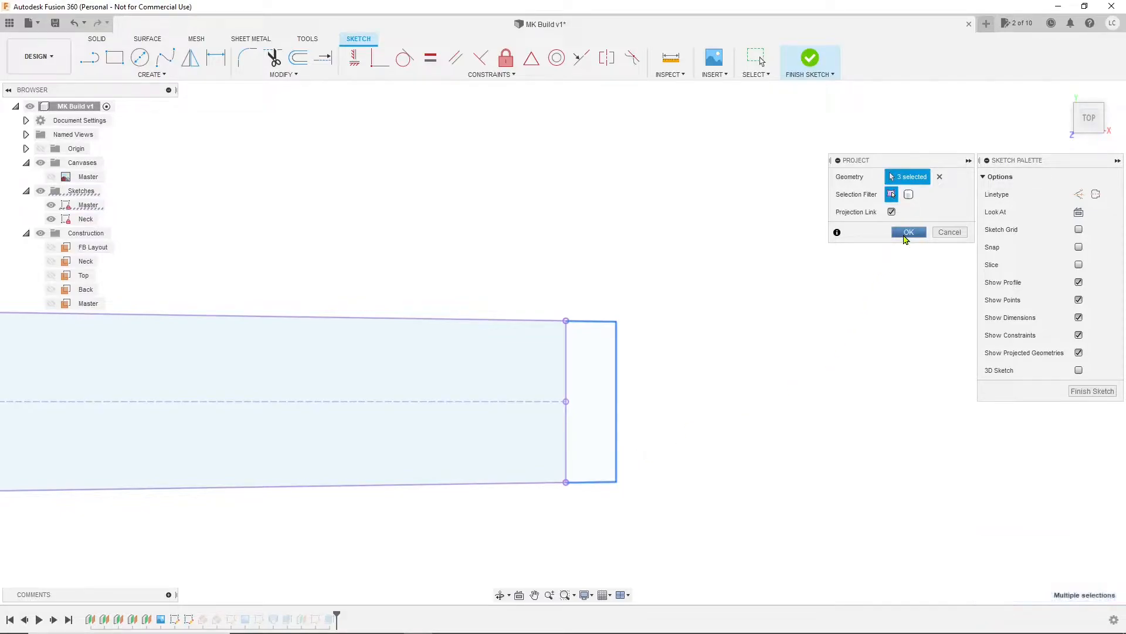
pyautogui.click(908, 233)
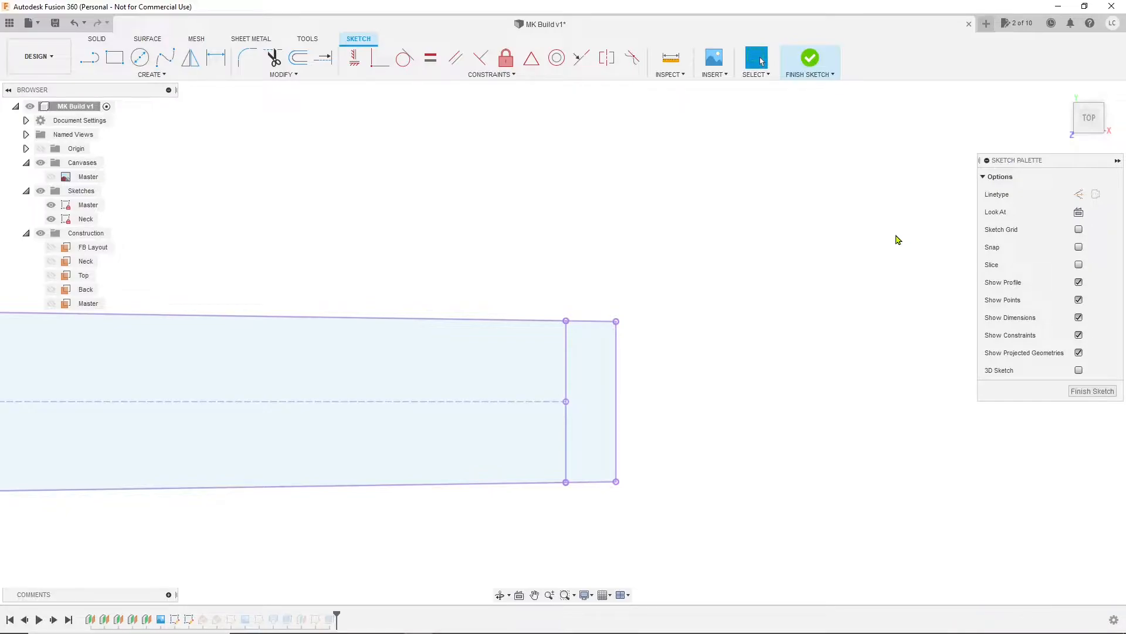
pyautogui.click(1085, 392)
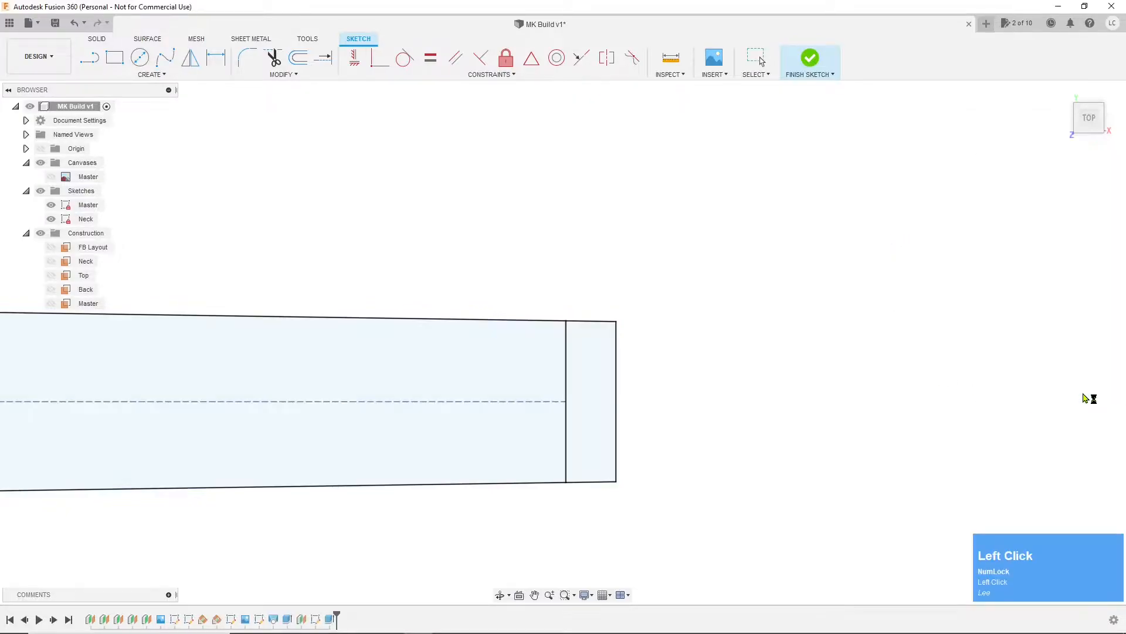
# Step: Hide the Master sketch and show the whole Neck body in the home view
pyautogui.click(52, 265)
pyautogui.click(52, 264)
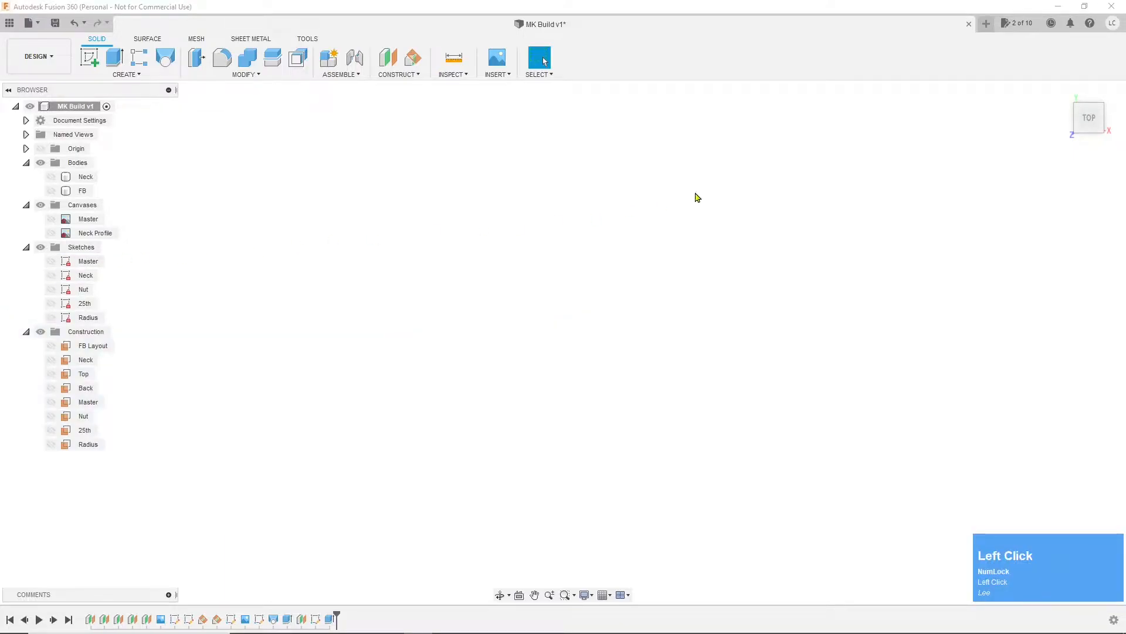
pyautogui.click(1080, 118)
pyautogui.moveTo(1078, 119); pyautogui.dragTo(1054, 90)
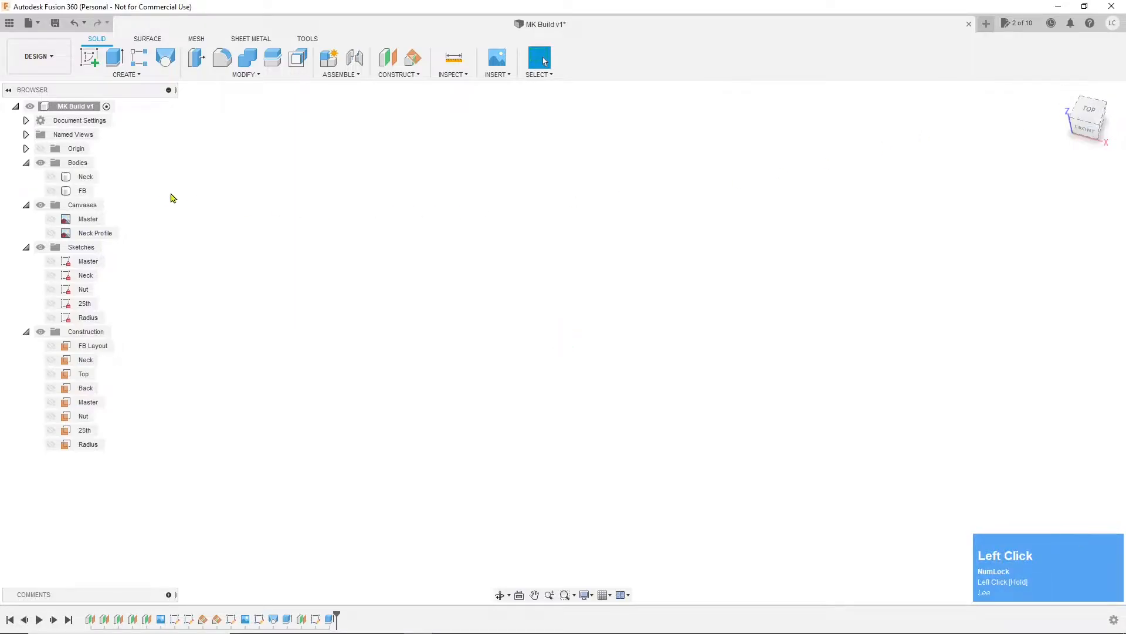
pyautogui.click(52, 176)
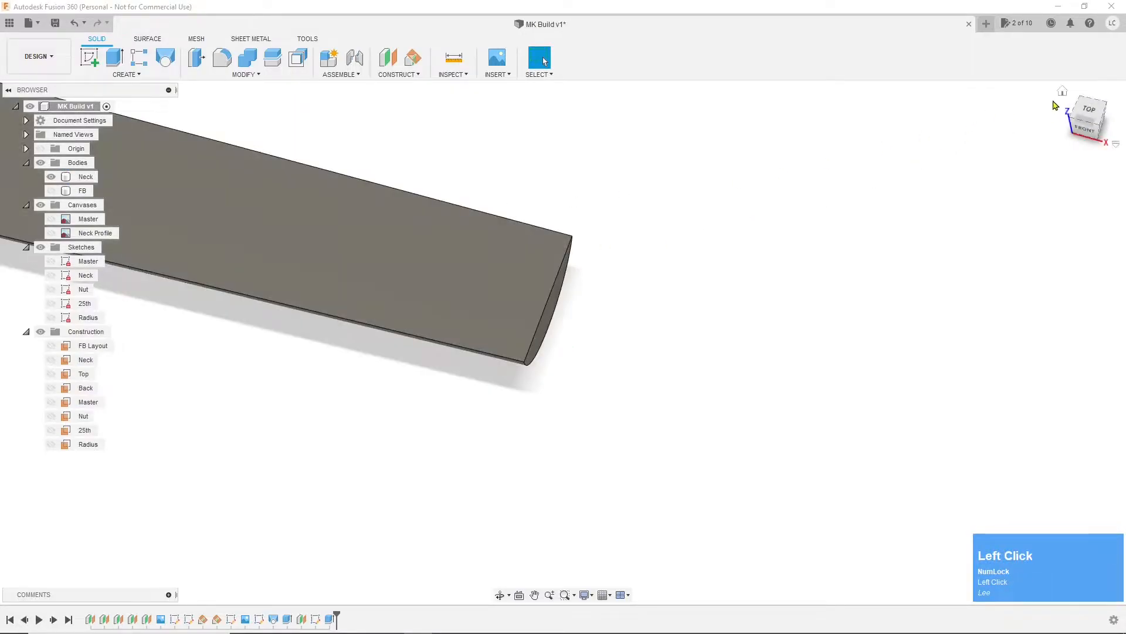
pyautogui.click(1063, 92)
pyautogui.scroll(-3, 336, 127)
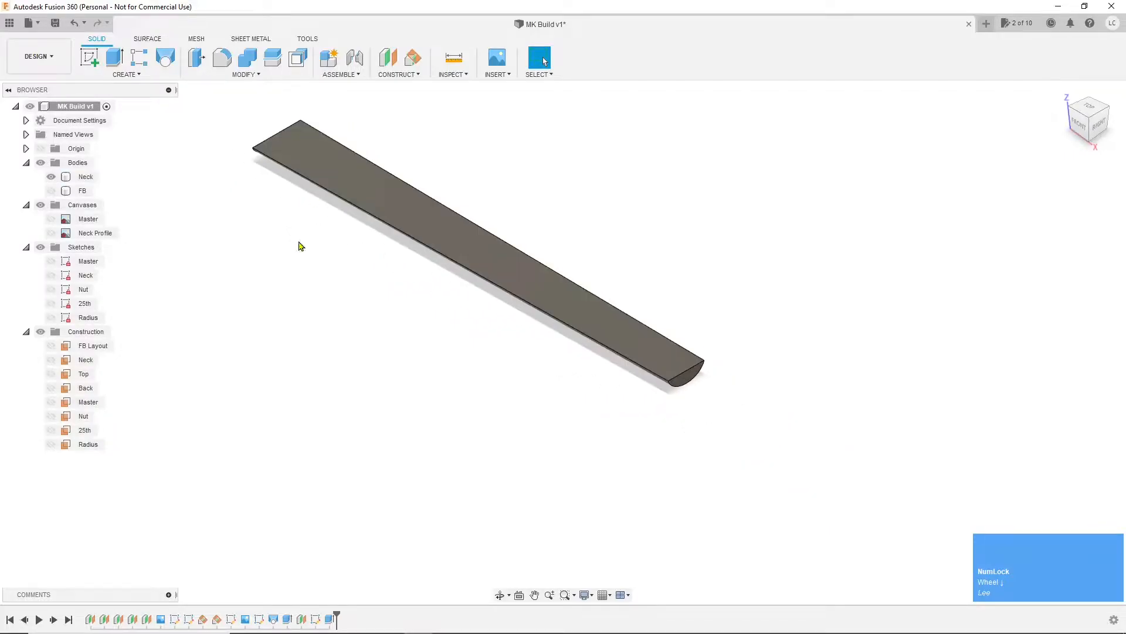
# Step: Switch to Adobe Acrobat Reader and examine the headstock, neck and body drawings in the MSK-Guitars--MK1HH24.pdf plan
pyautogui.click(476, 622)
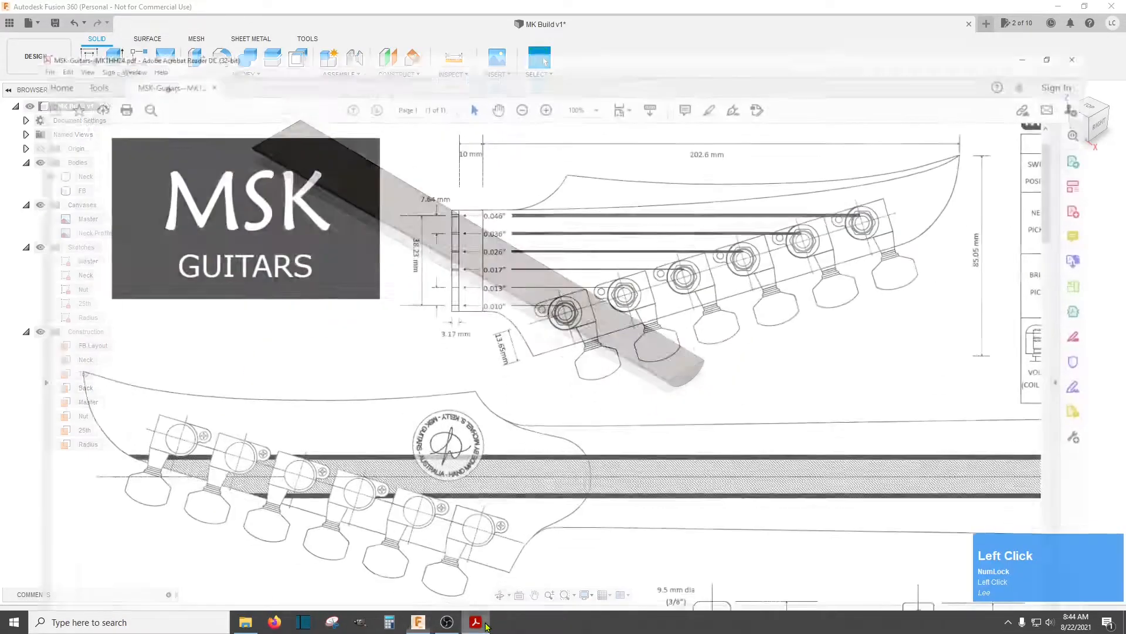
pyautogui.scroll(-1, 548, 440)
pyautogui.scroll(-1, 551, 440)
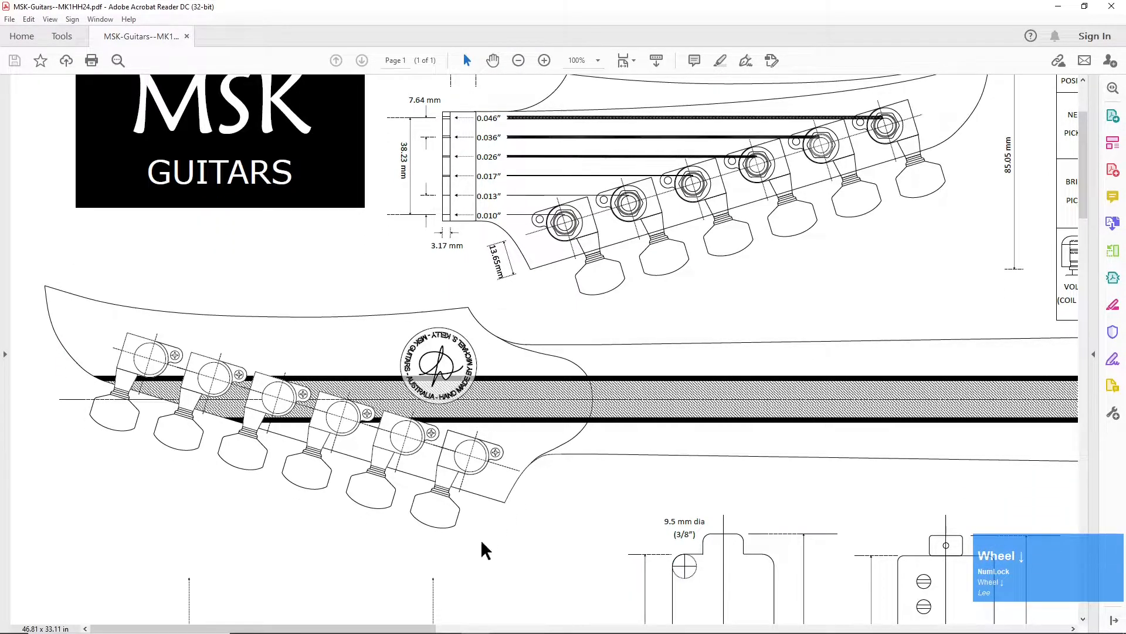
pyautogui.moveTo(420, 631); pyautogui.dragTo(841, 631)
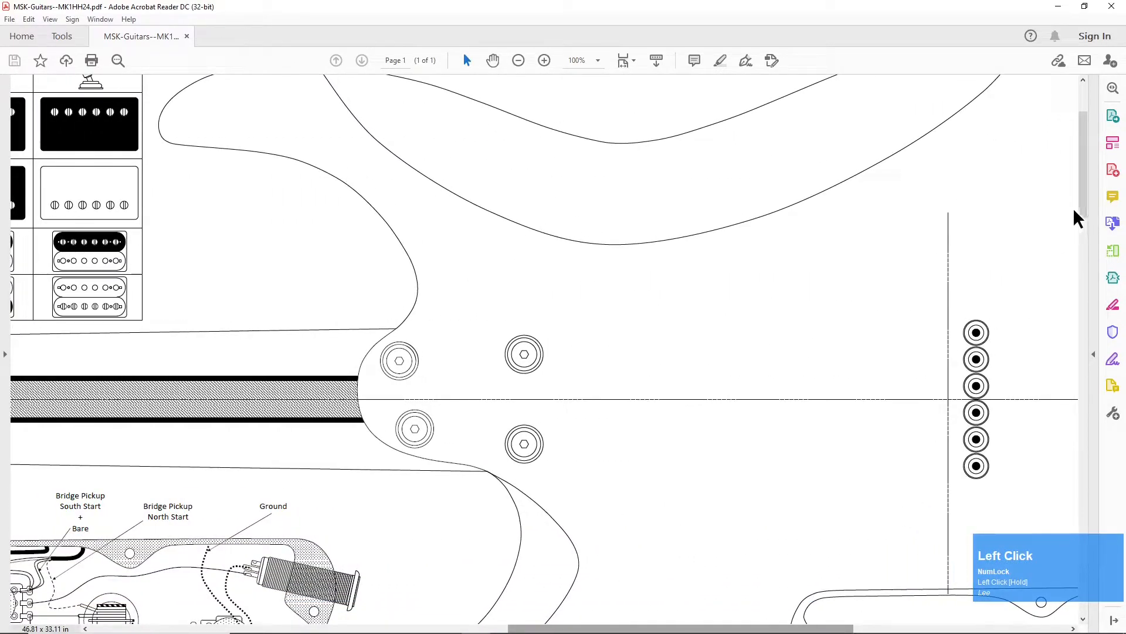
pyautogui.moveTo(1079, 213); pyautogui.dragTo(1094, 355)
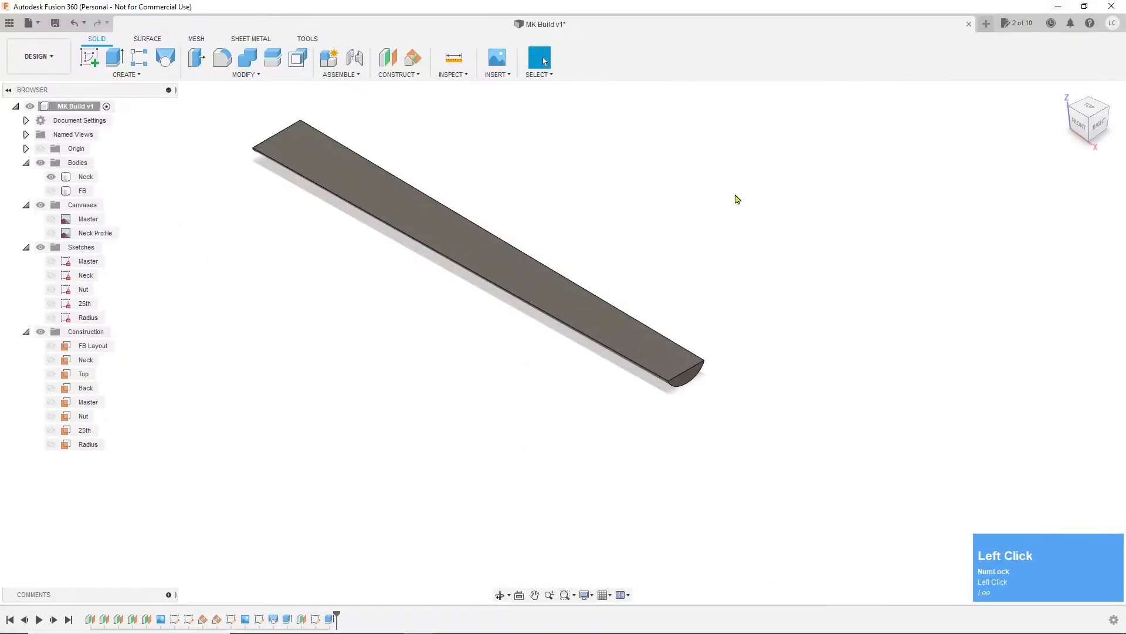
# Step: Lengthen the Neck body with Offset Face by moving its nut-end face outward 0.525 in
pyautogui.scroll(3, 719, 367)
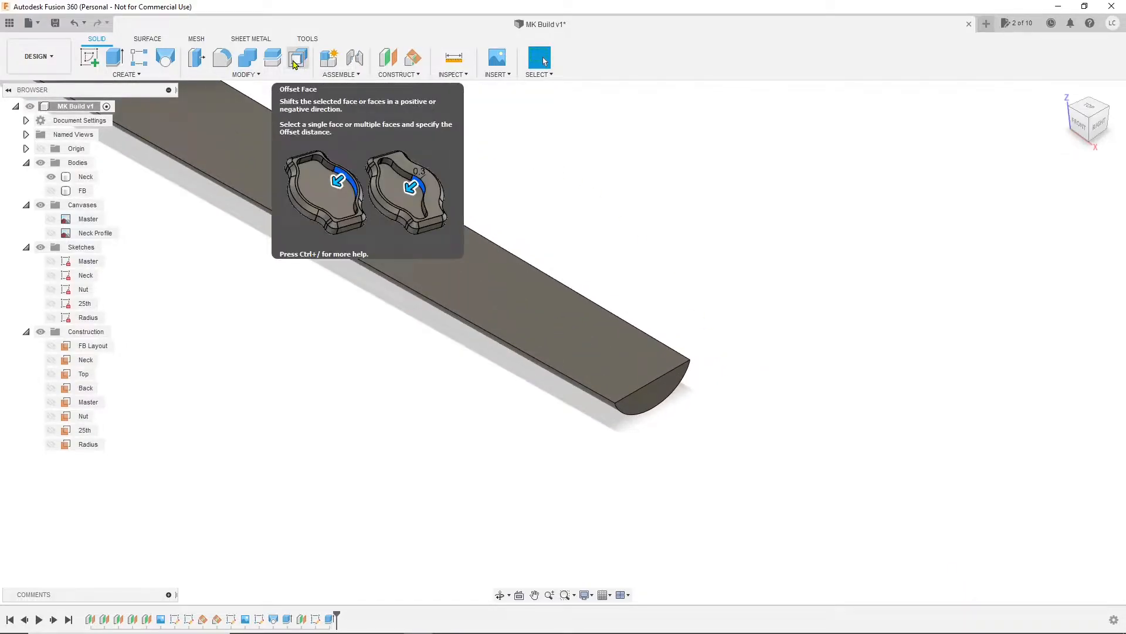
pyautogui.click(249, 75)
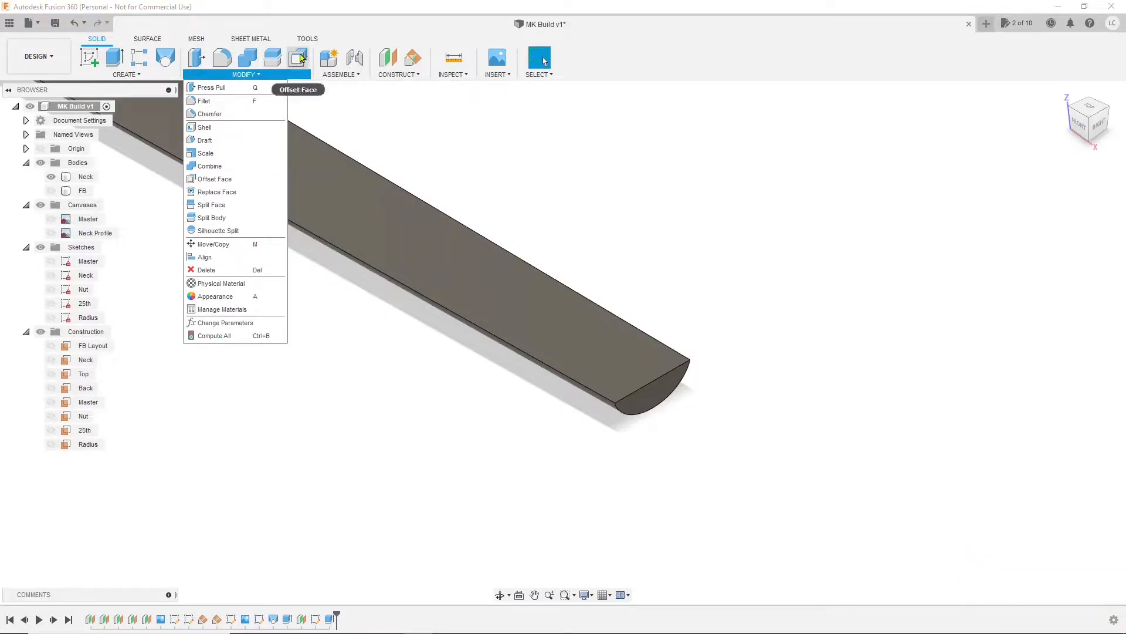
pyautogui.click(299, 57)
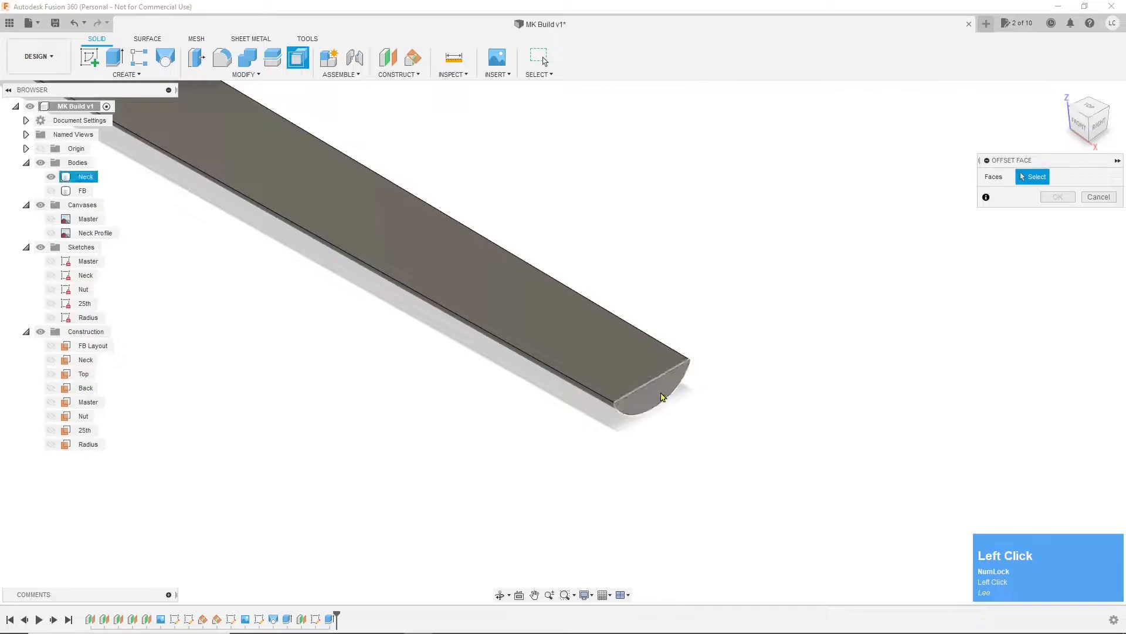
pyautogui.click(663, 396)
pyautogui.moveTo(665, 397); pyautogui.dragTo(687, 406)
pyautogui.write('.525')
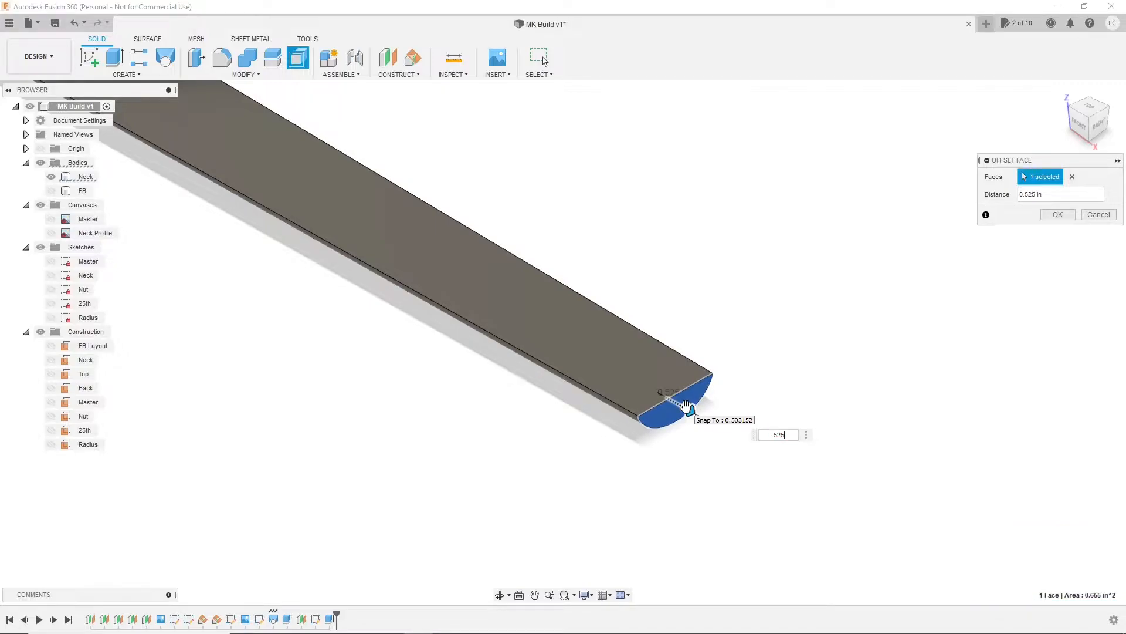
pyautogui.press('Return')
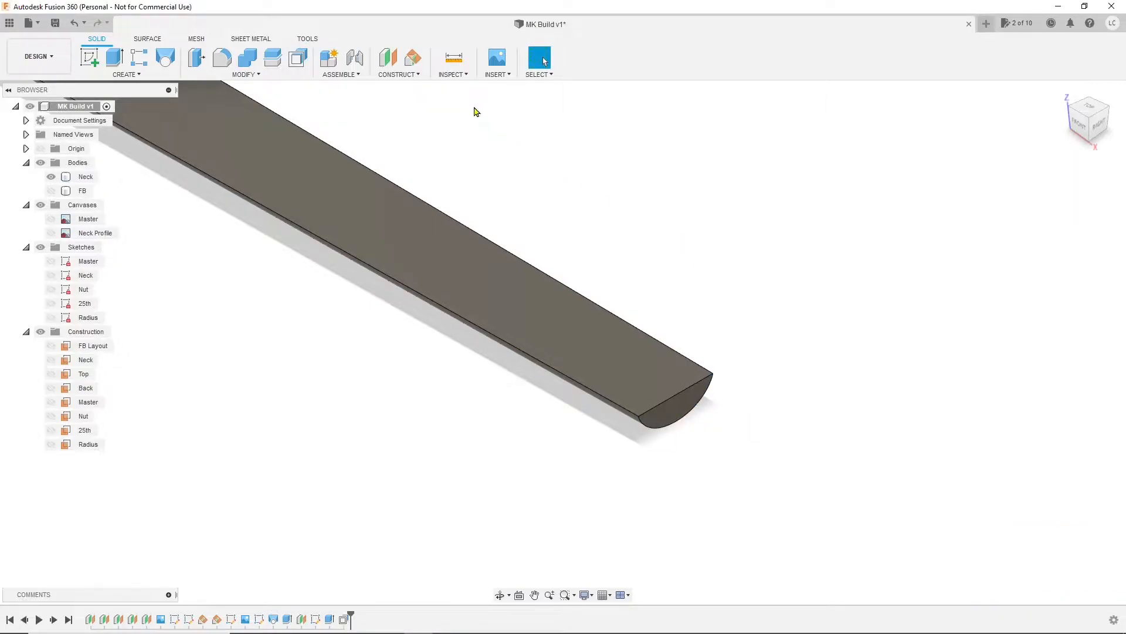
# Step: Create an offset plane at 0 in from the neck's nut-end face and rename it Head Trans
pyautogui.click(389, 58)
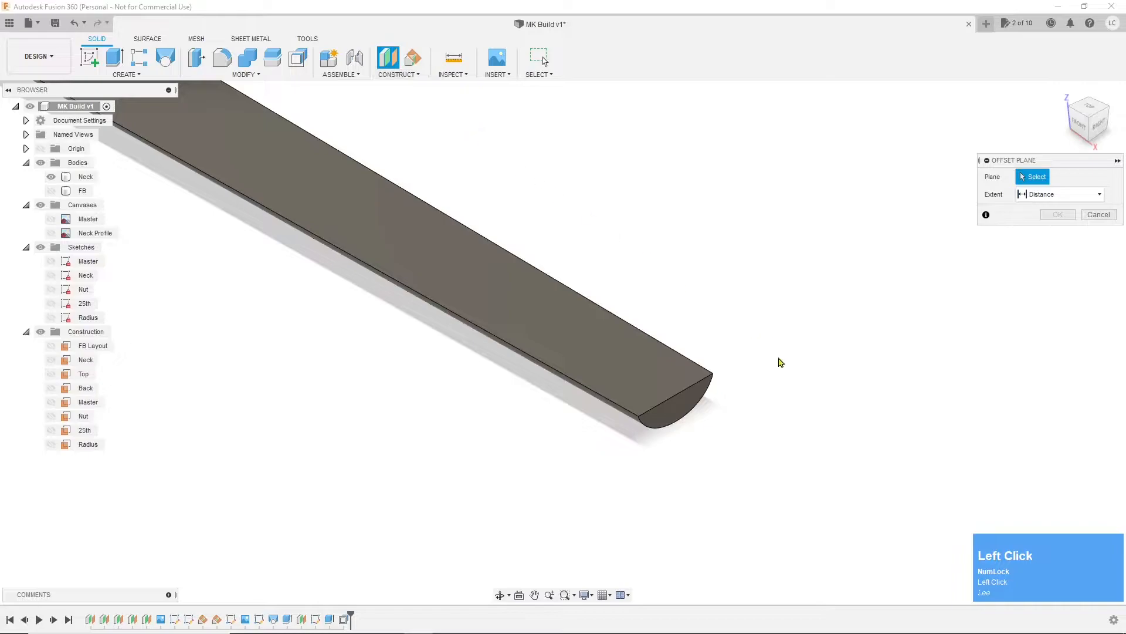
pyautogui.click(689, 405)
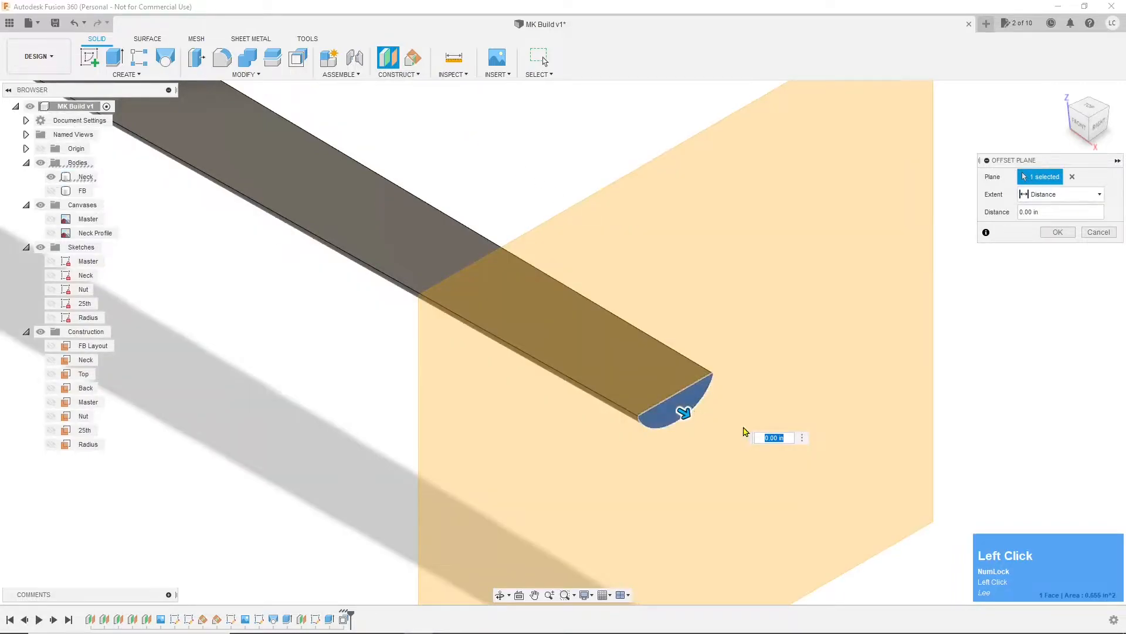
pyautogui.press('Return')
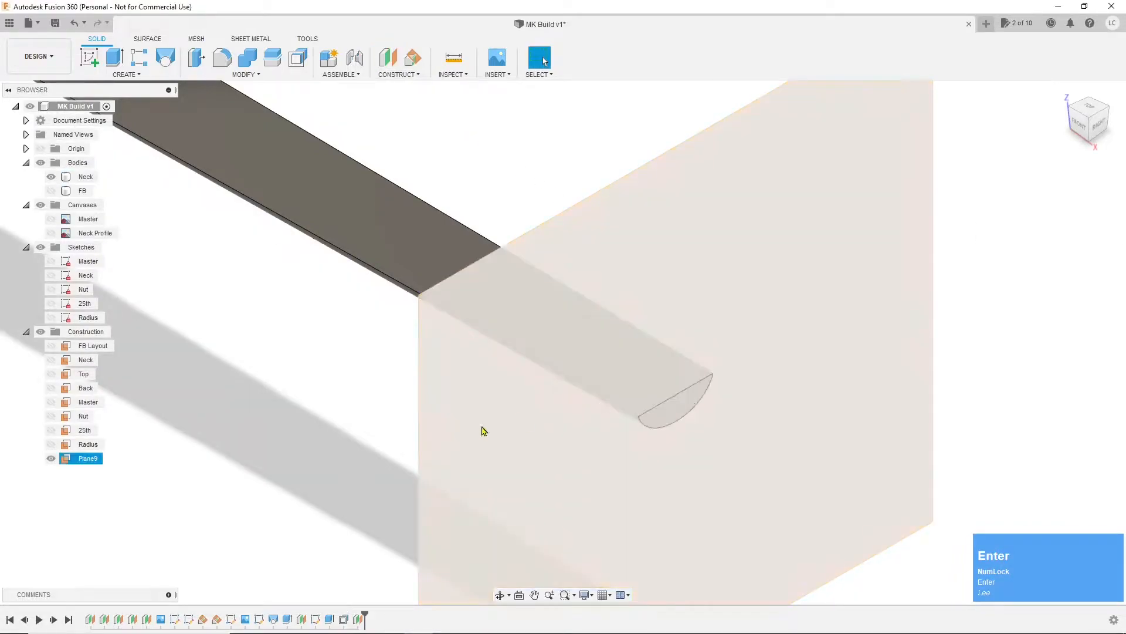
pyautogui.click(89, 459)
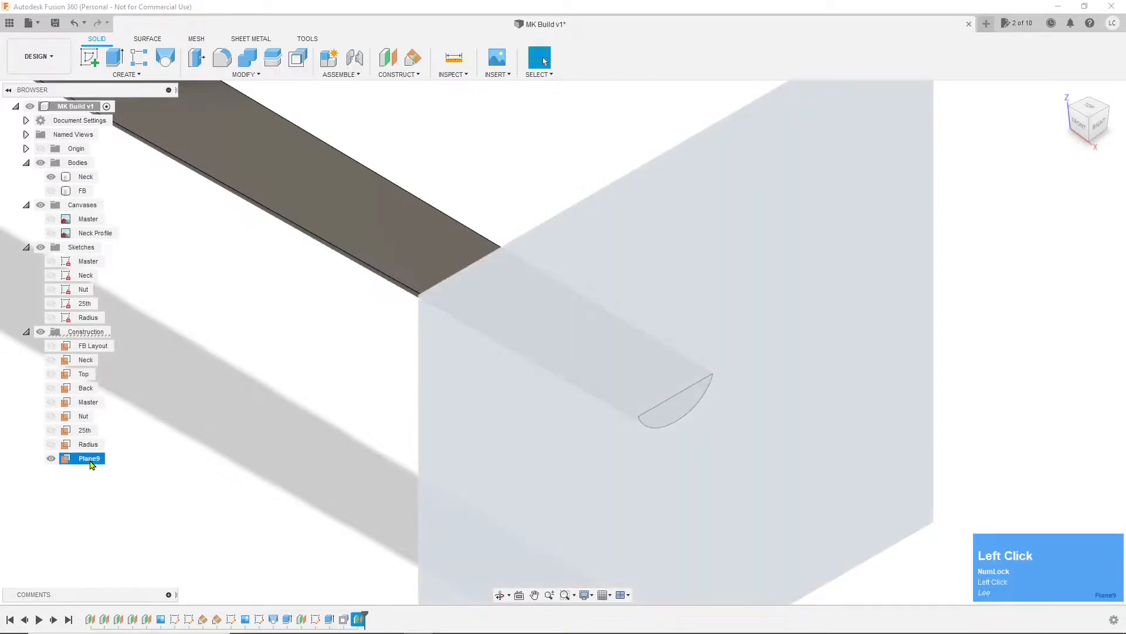
pyautogui.click(90, 459)
pyautogui.write('Head Tr')
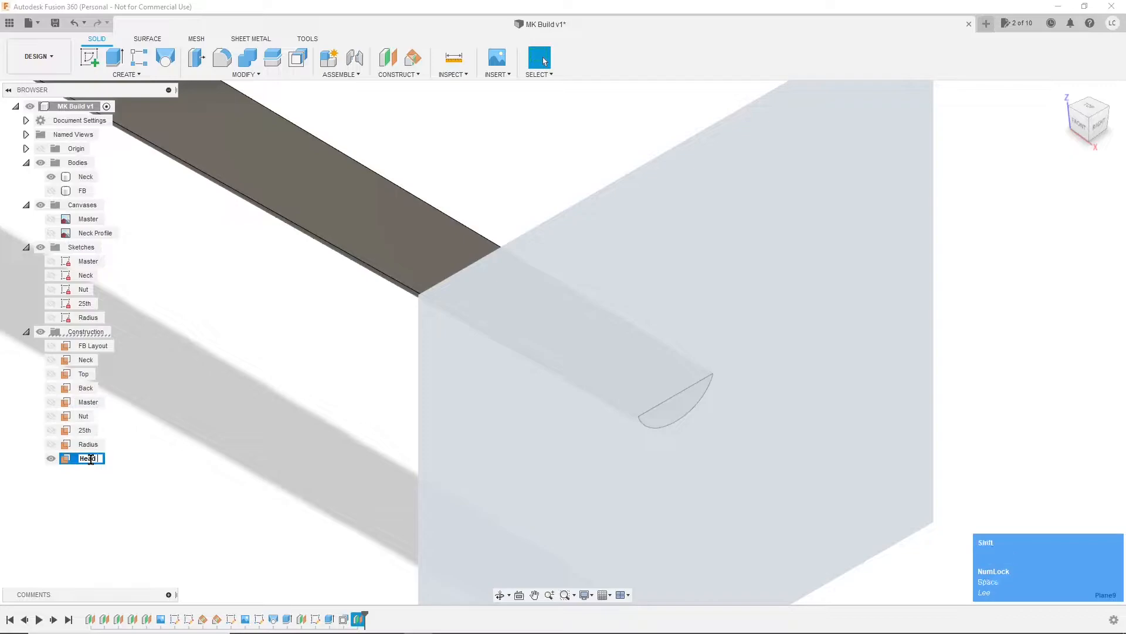
pyautogui.write('ans')
pyautogui.press('Return')
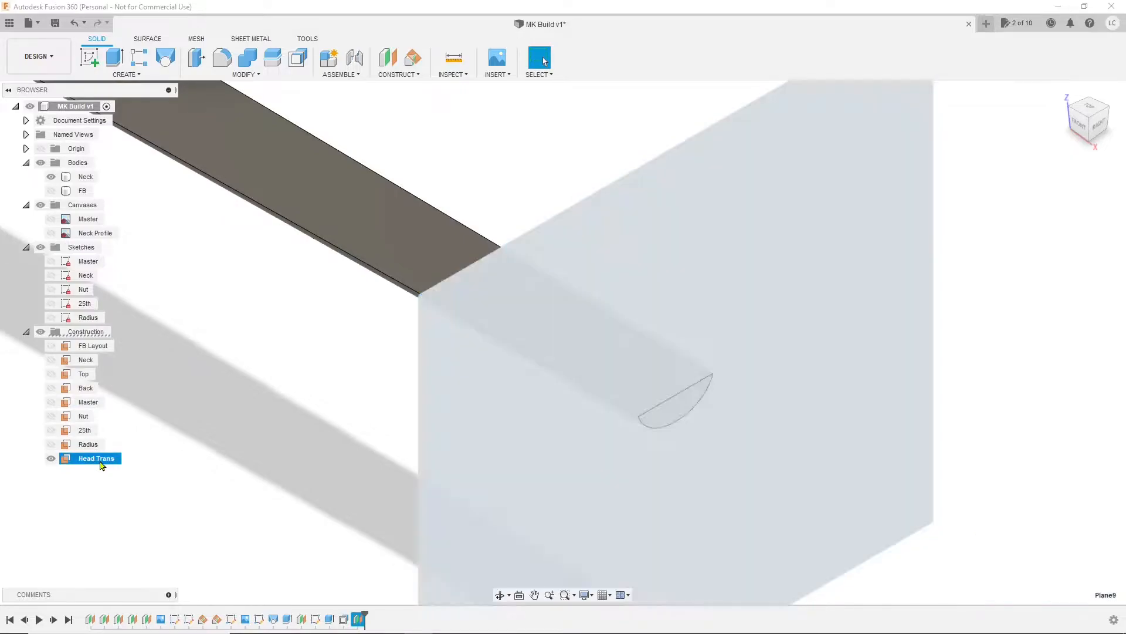
# Step: Start a sketch on the Head Trans plane and project the two upper corner points of the neck's nut-end face into it
pyautogui.rightClick(102, 465)
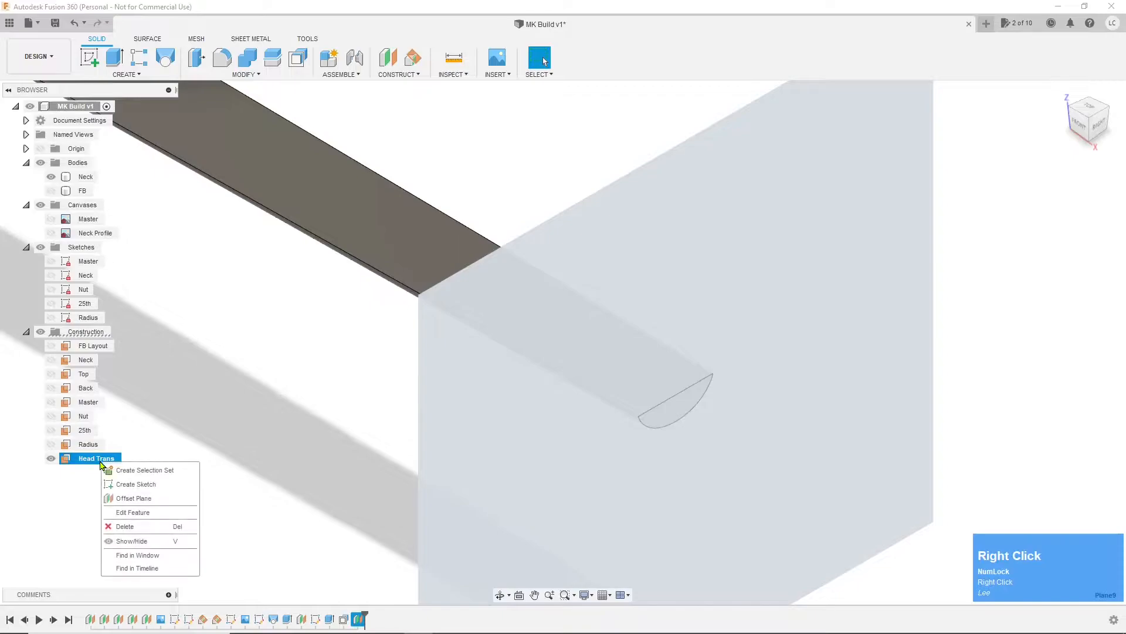
pyautogui.click(125, 484)
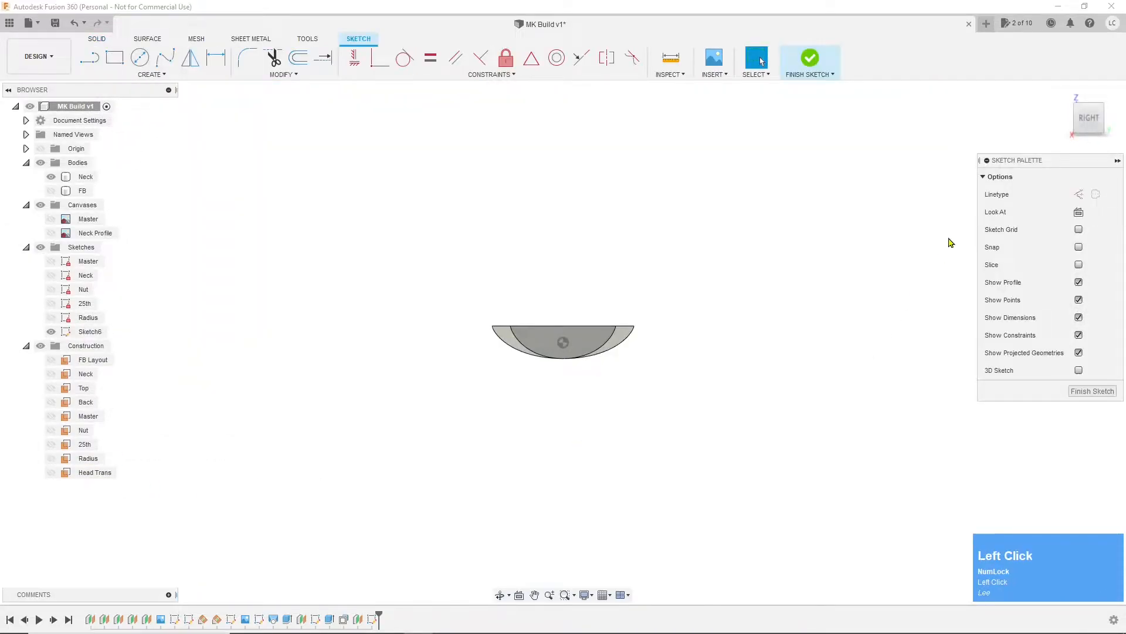
pyautogui.moveTo(1080, 117); pyautogui.dragTo(1115, 132)
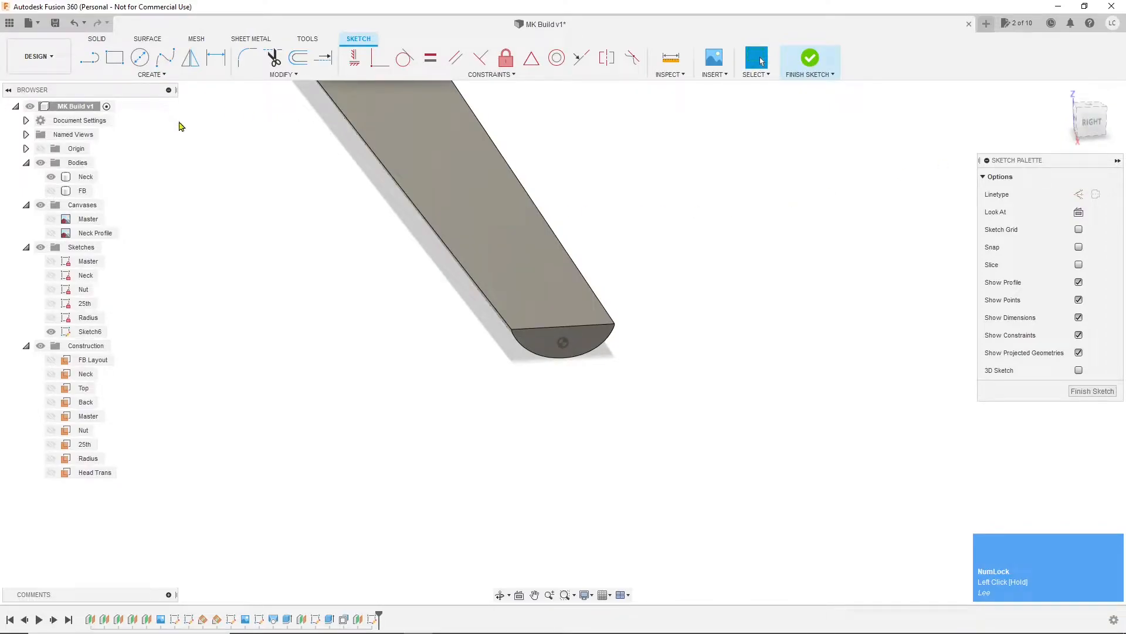
pyautogui.press('p')
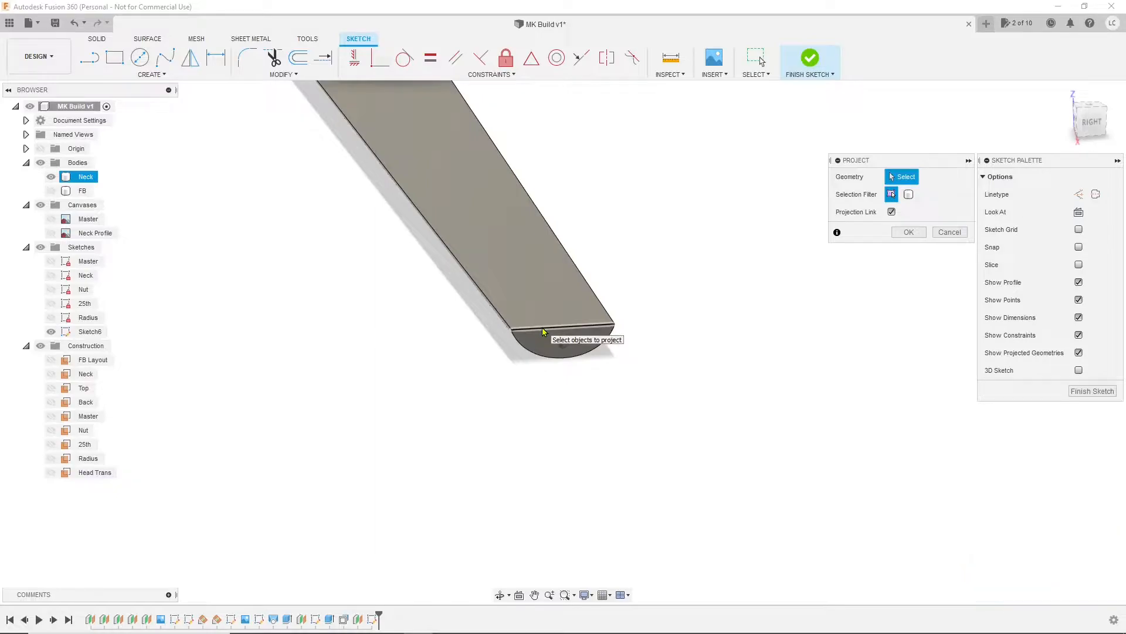
pyautogui.click(512, 332)
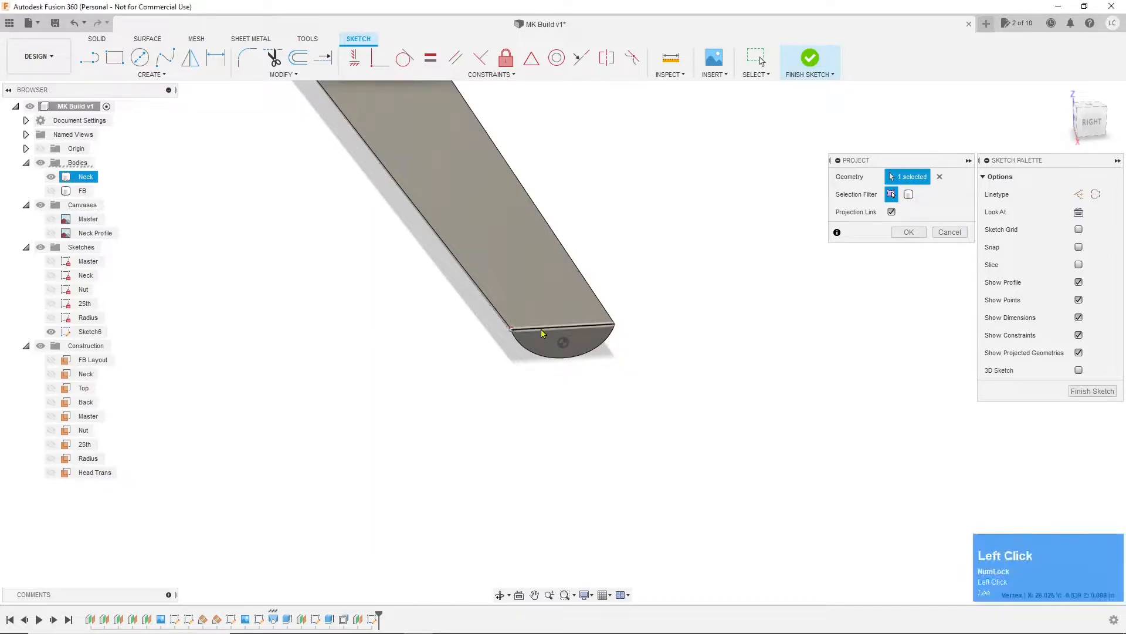
pyautogui.click(613, 325)
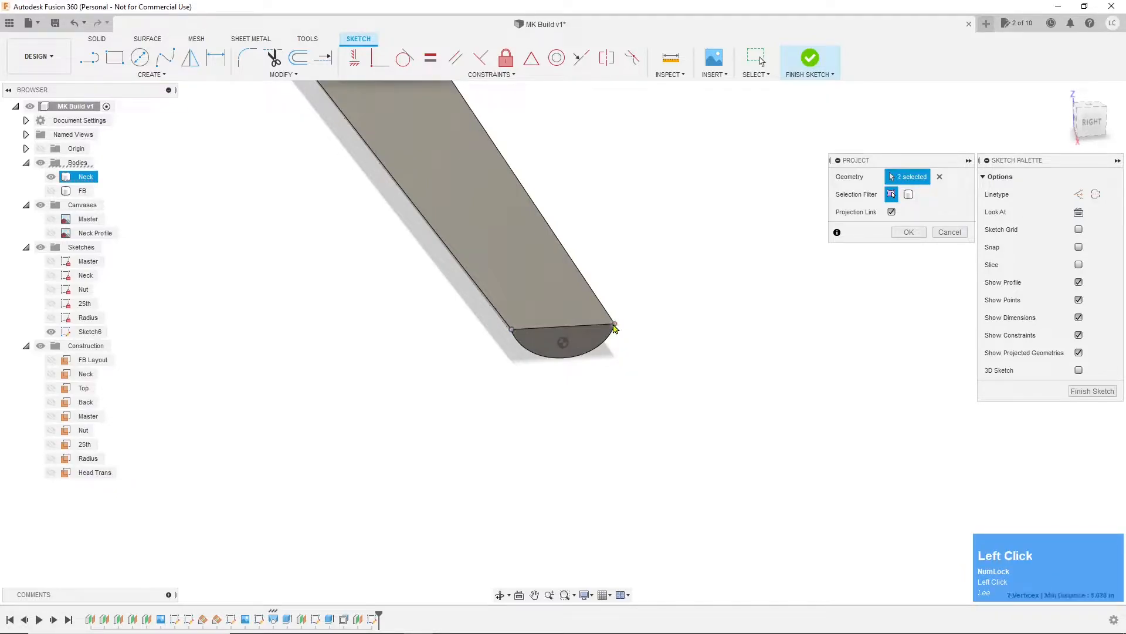
pyautogui.click(909, 232)
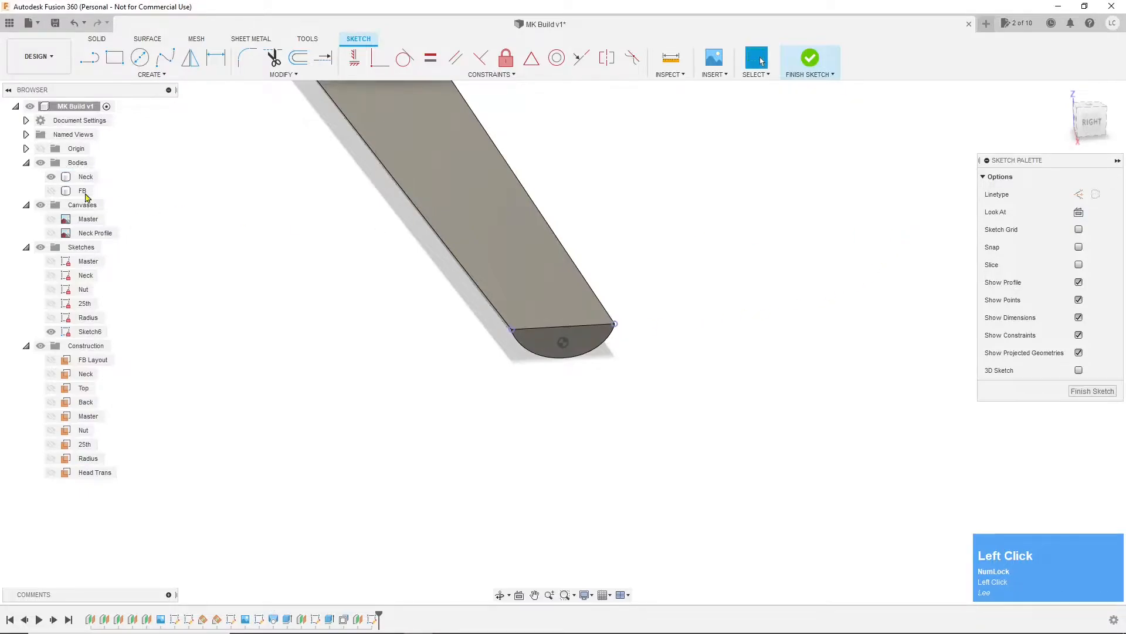
# Step: Hide the Neck body and draw a line joining the two projected points, continuing 0.25 in vertically upward from the second point
pyautogui.click(51, 177)
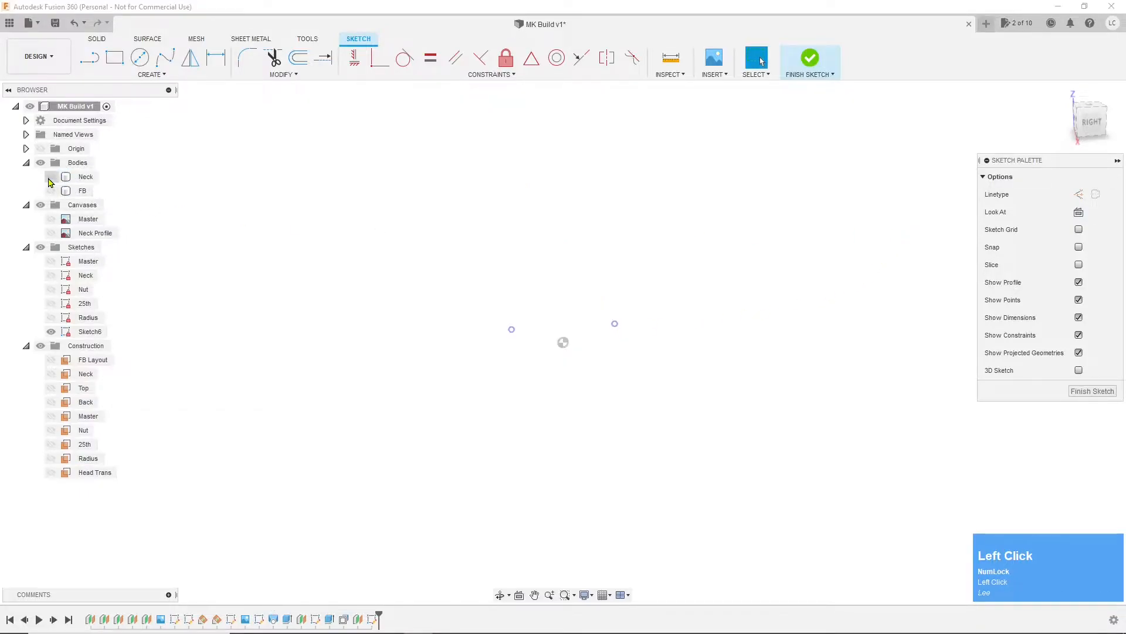
pyautogui.click(1088, 122)
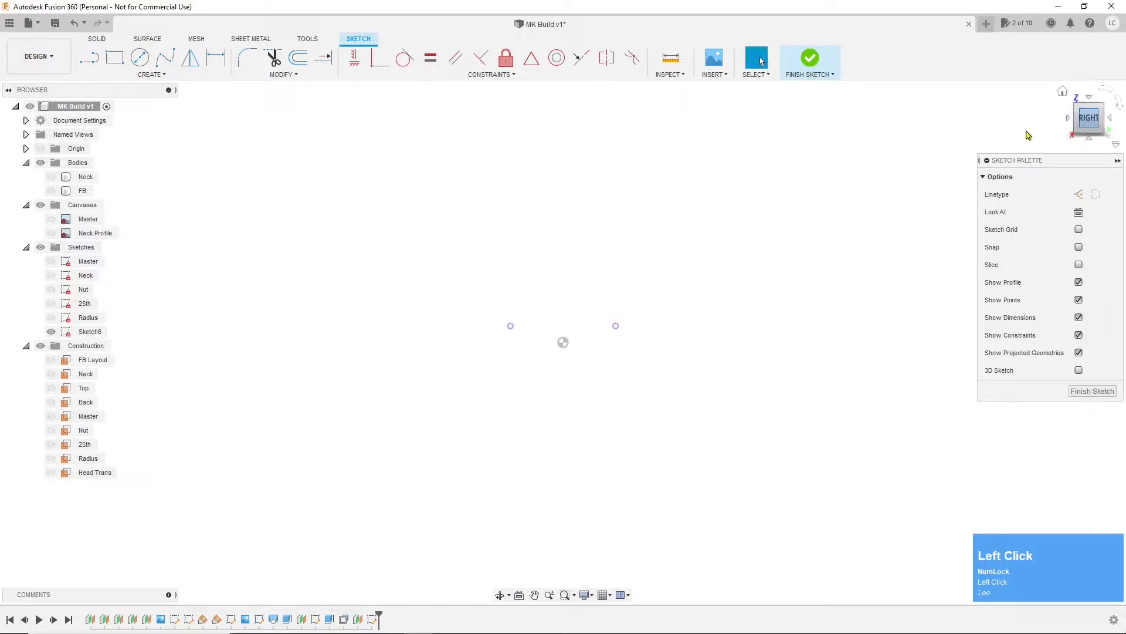
pyautogui.click(89, 57)
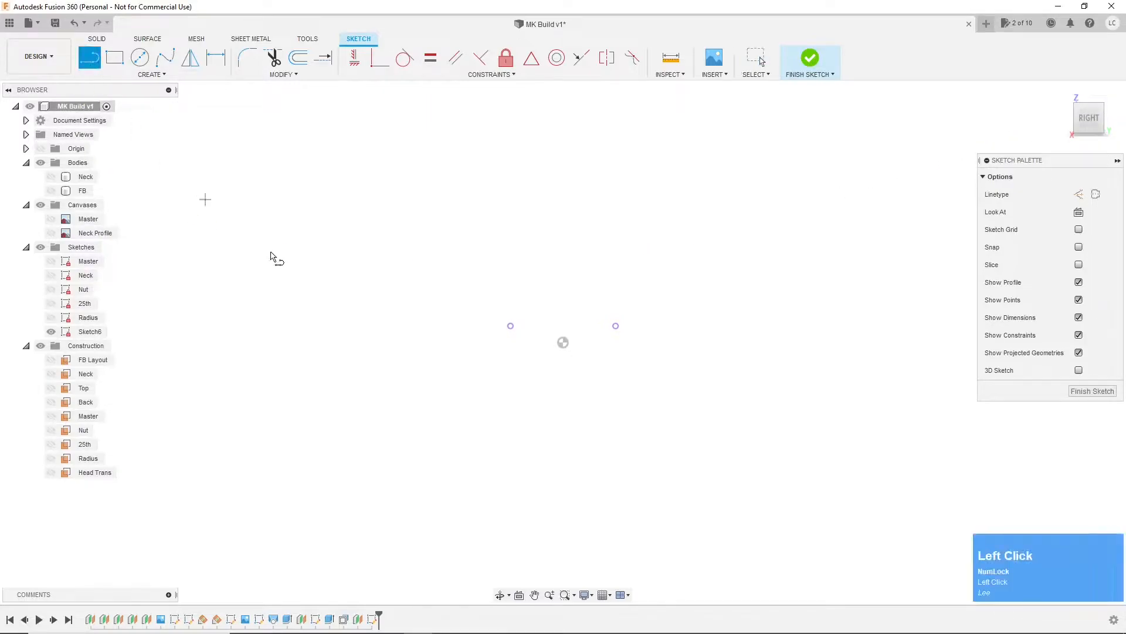
pyautogui.click(510, 326)
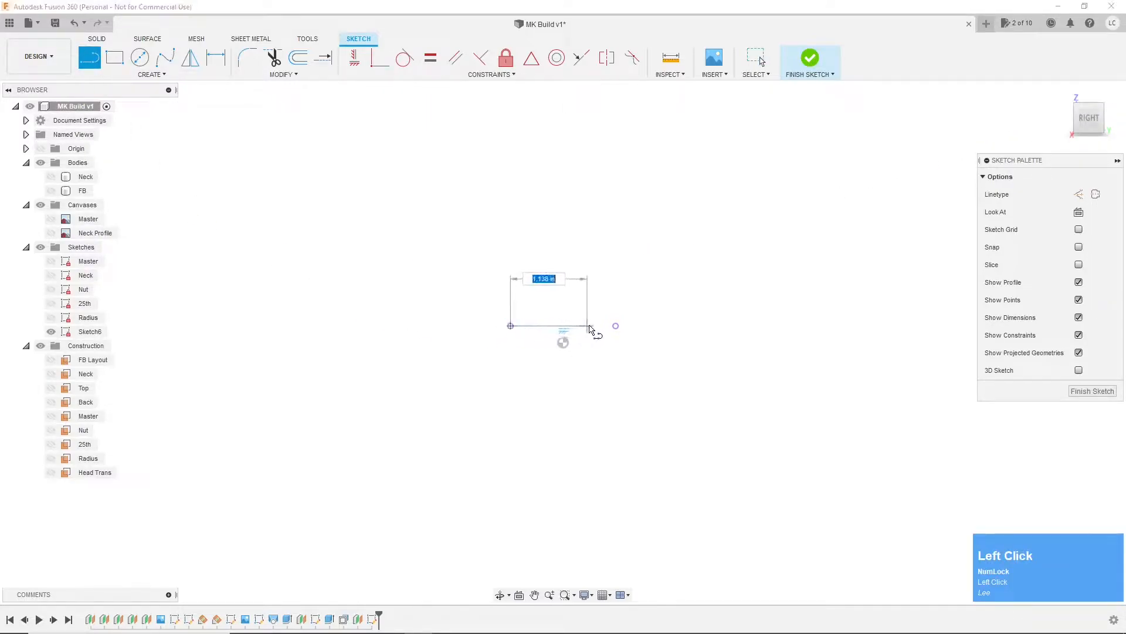
pyautogui.click(616, 326)
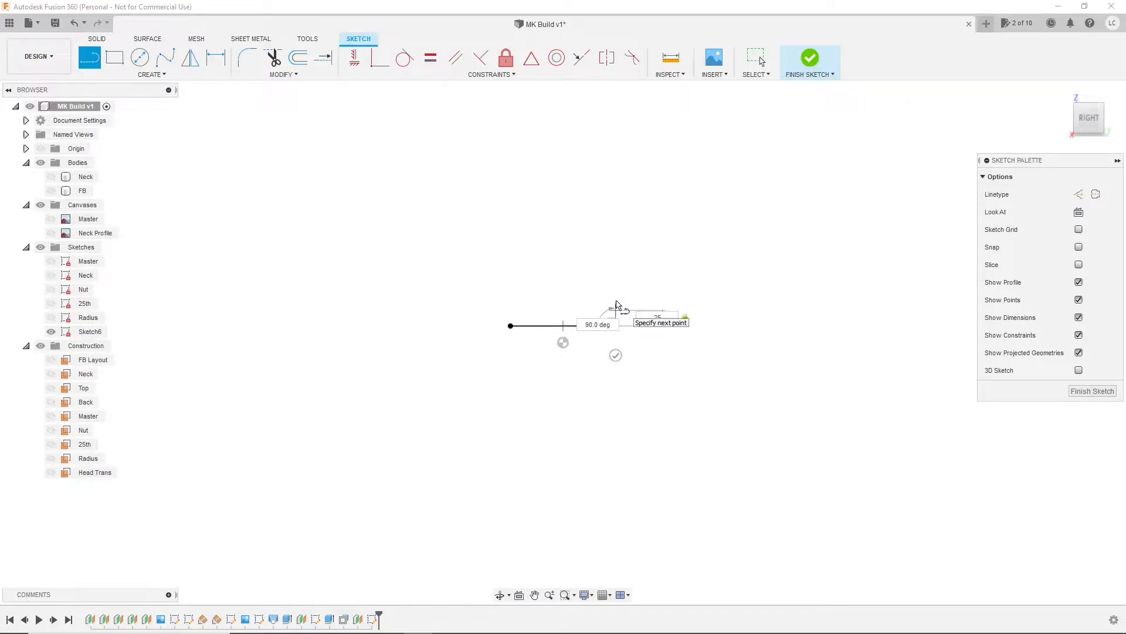
pyautogui.press('Return')
pyautogui.press('Escape')
# Step: Draw a matching 0.25 in vertical line upward from the first projected point and finish the sketch
pyautogui.press('l')
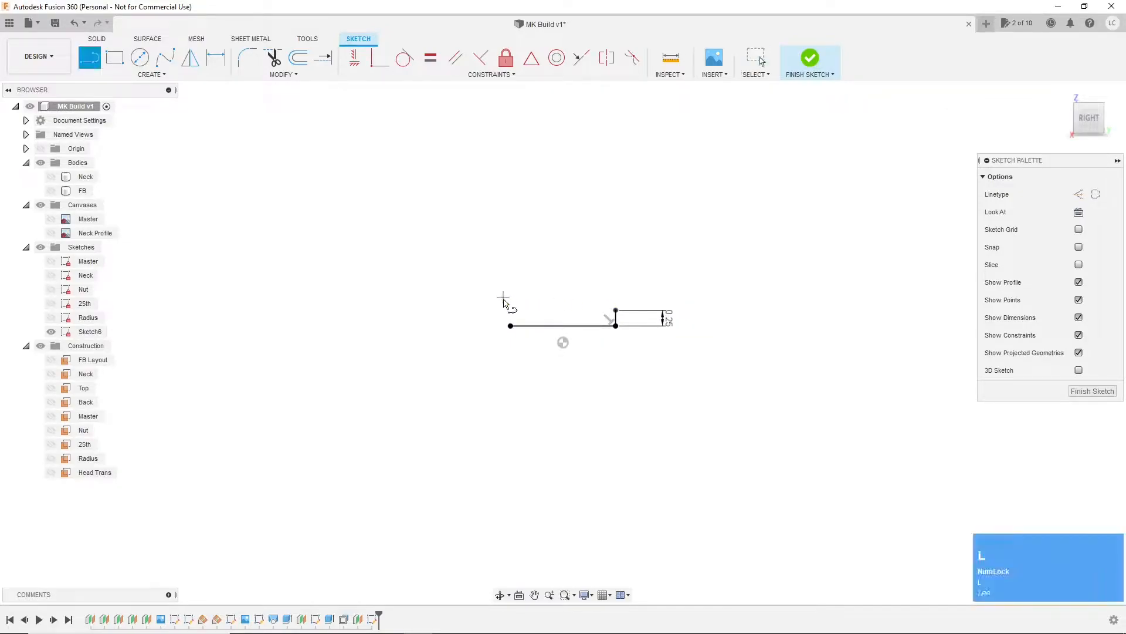
pyautogui.click(511, 325)
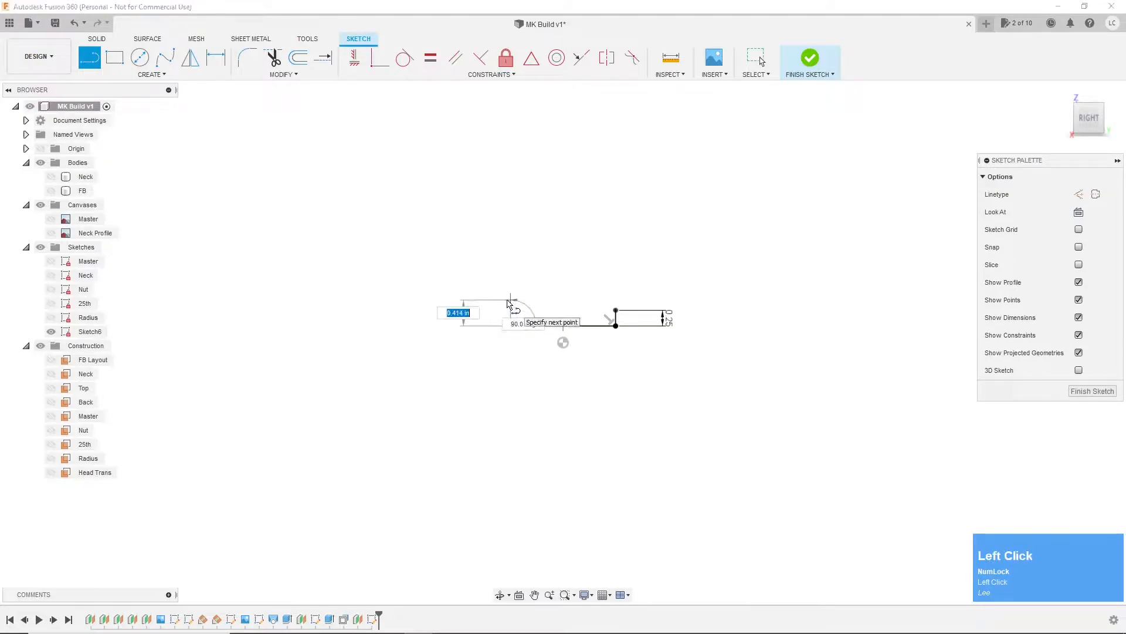
pyautogui.write('.25')
pyautogui.press('Return')
pyautogui.press('Escape')
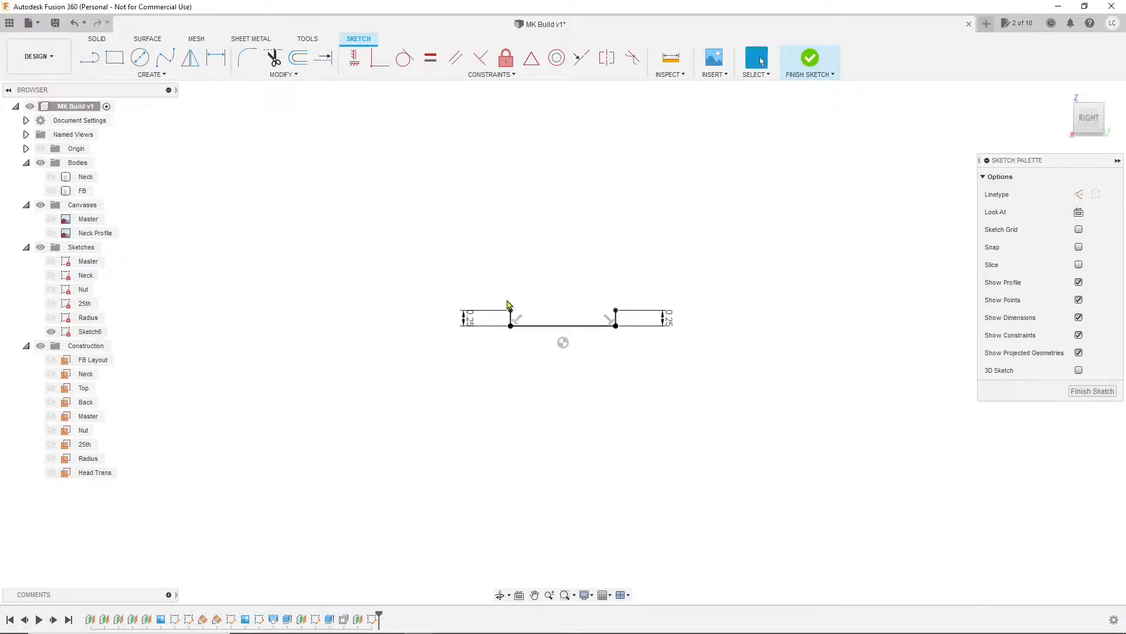
pyautogui.click(1078, 391)
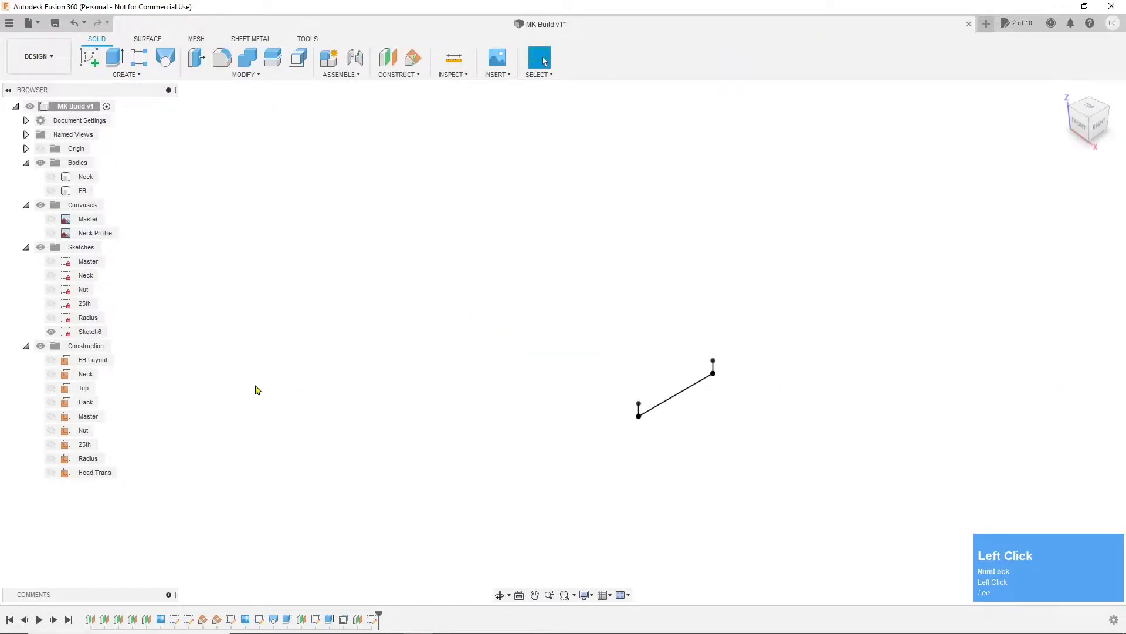
# Step: Rename the new sketch Head Trans, hide it and show the Neck body again
pyautogui.click(88, 333)
pyautogui.click(87, 333)
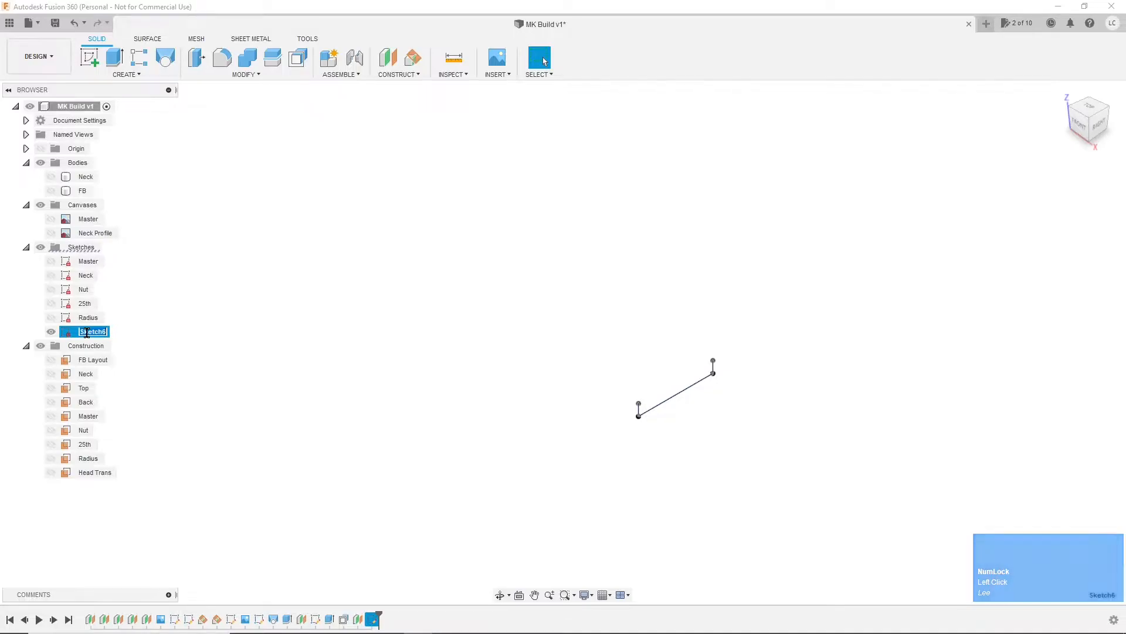
pyautogui.write('Hea')
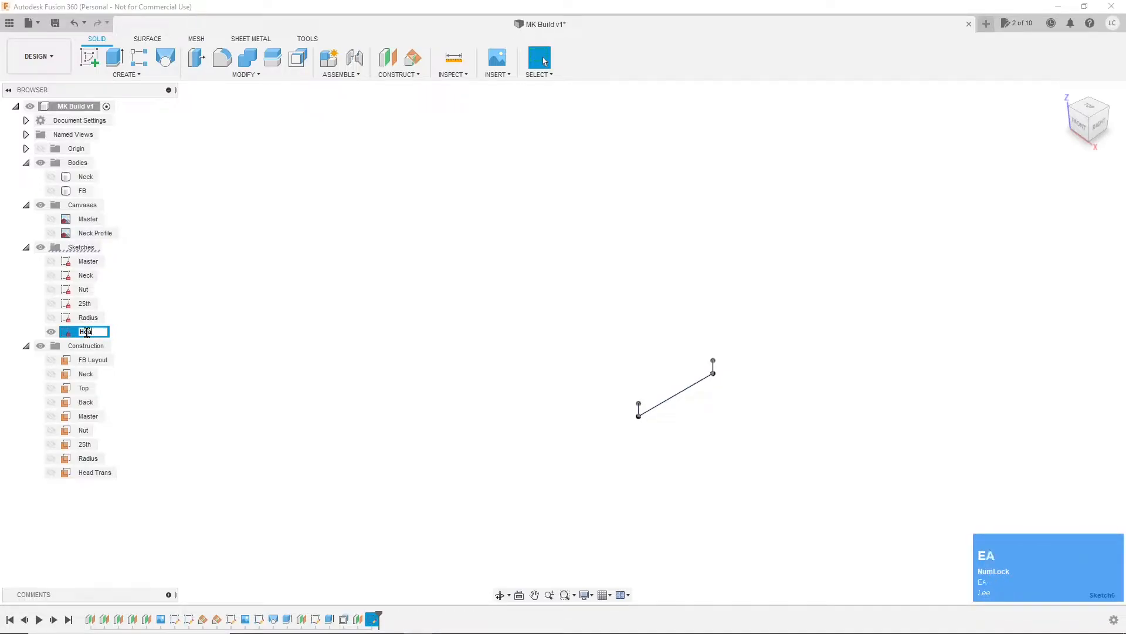
pyautogui.write('d Trans')
pyautogui.press('Return')
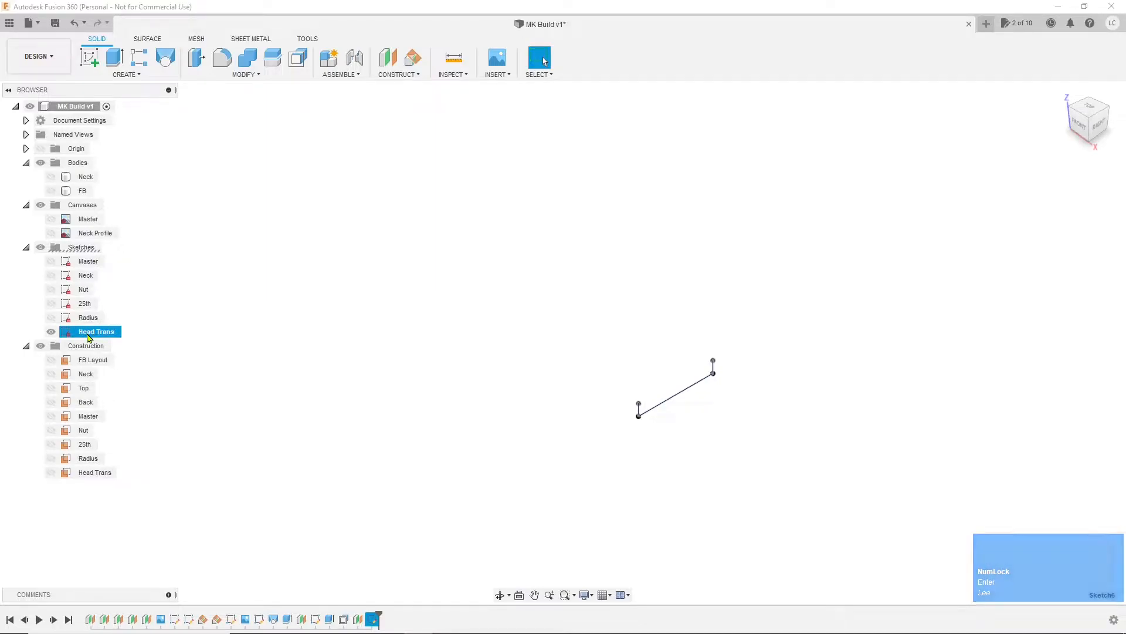
pyautogui.click(51, 333)
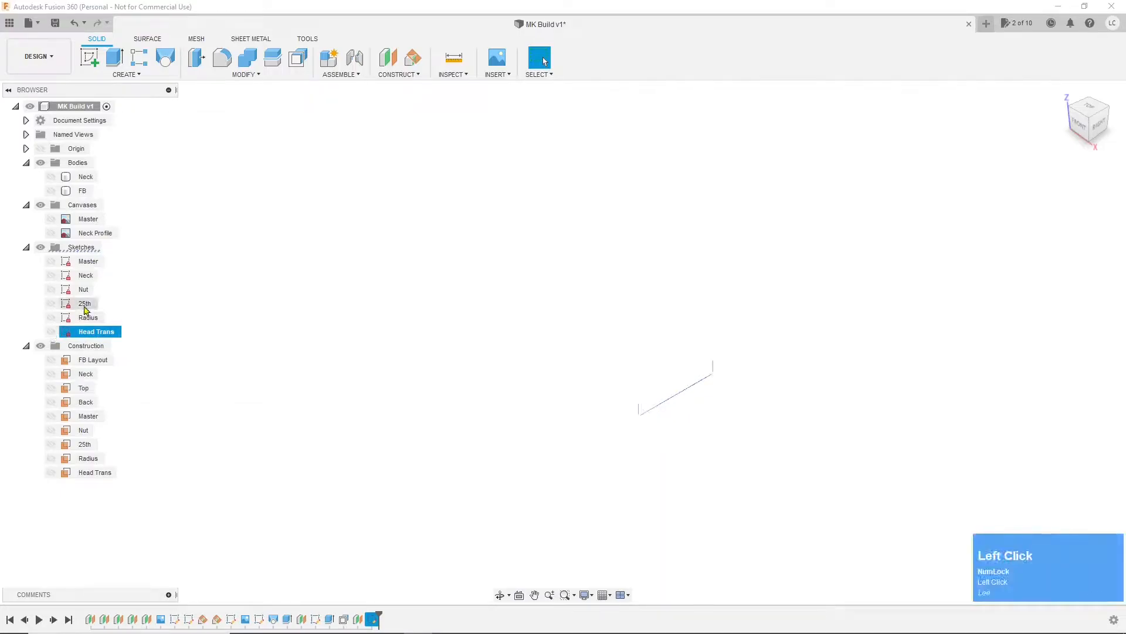
pyautogui.click(51, 177)
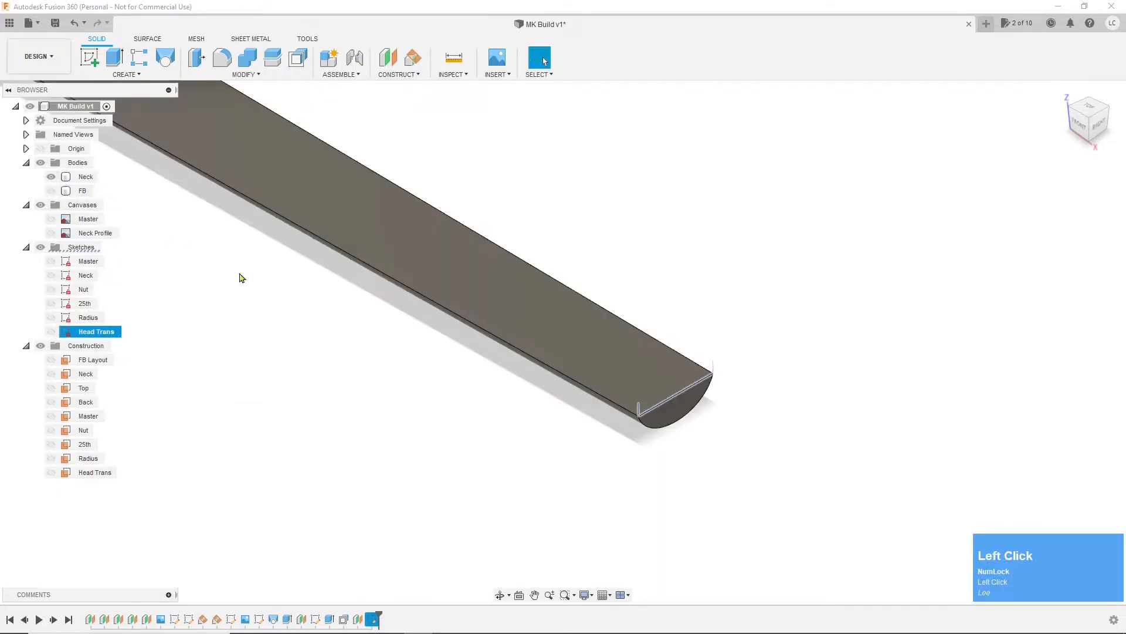
pyautogui.click(354, 403)
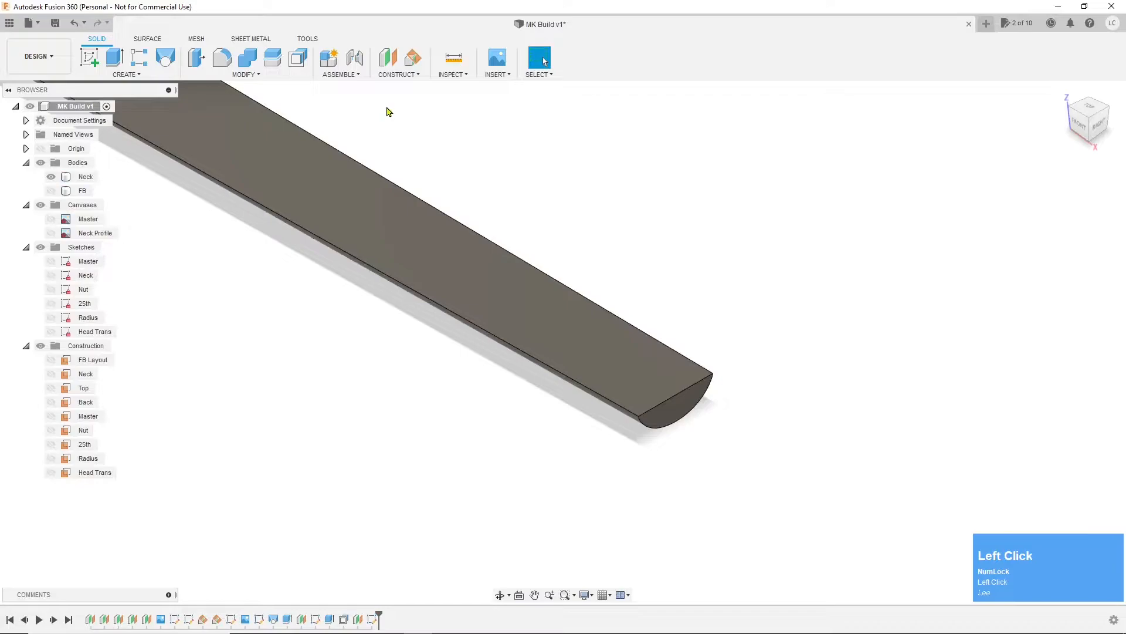
# Step: Shorten the Neck body with Offset Face by moving its nut-end face -0.525 in
pyautogui.click(299, 57)
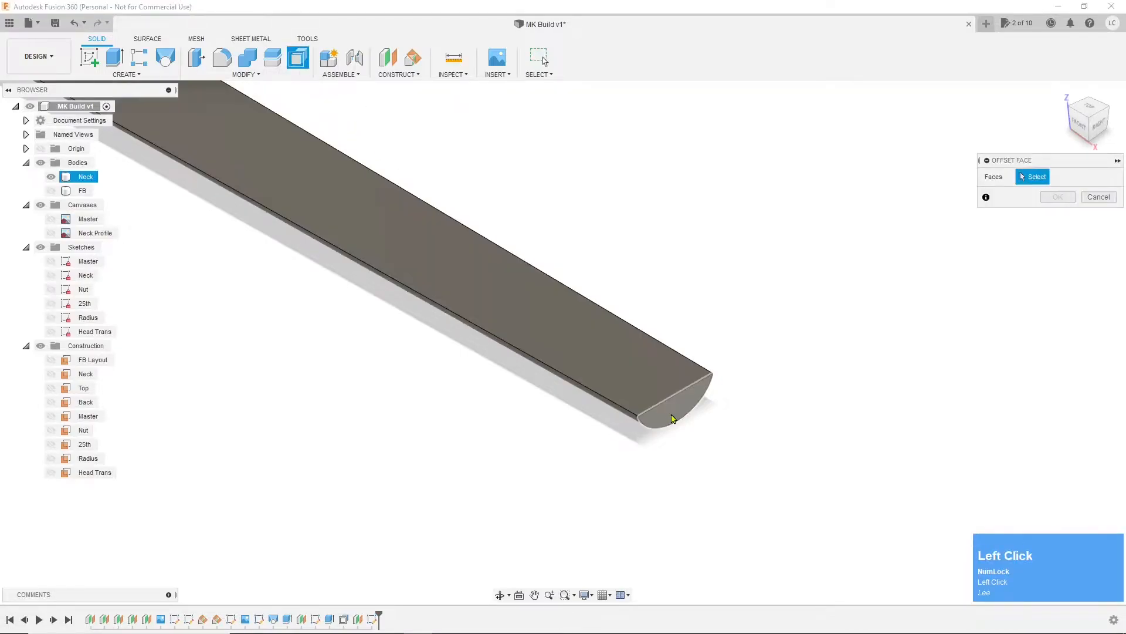
pyautogui.click(672, 415)
pyautogui.moveTo(683, 416); pyautogui.dragTo(674, 410)
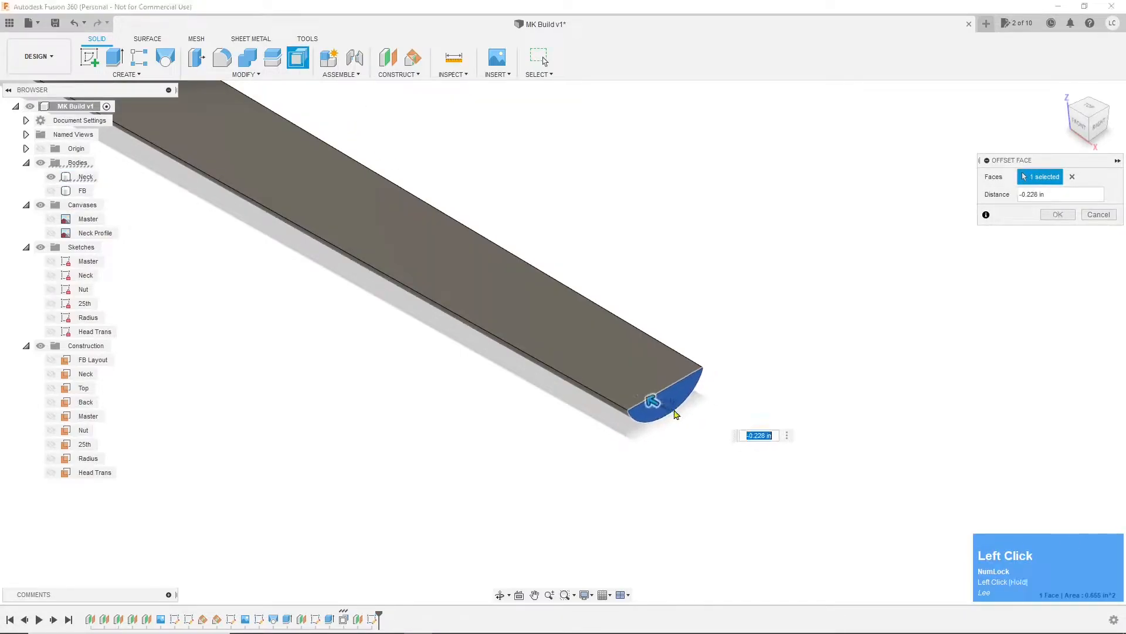
pyautogui.write('-')
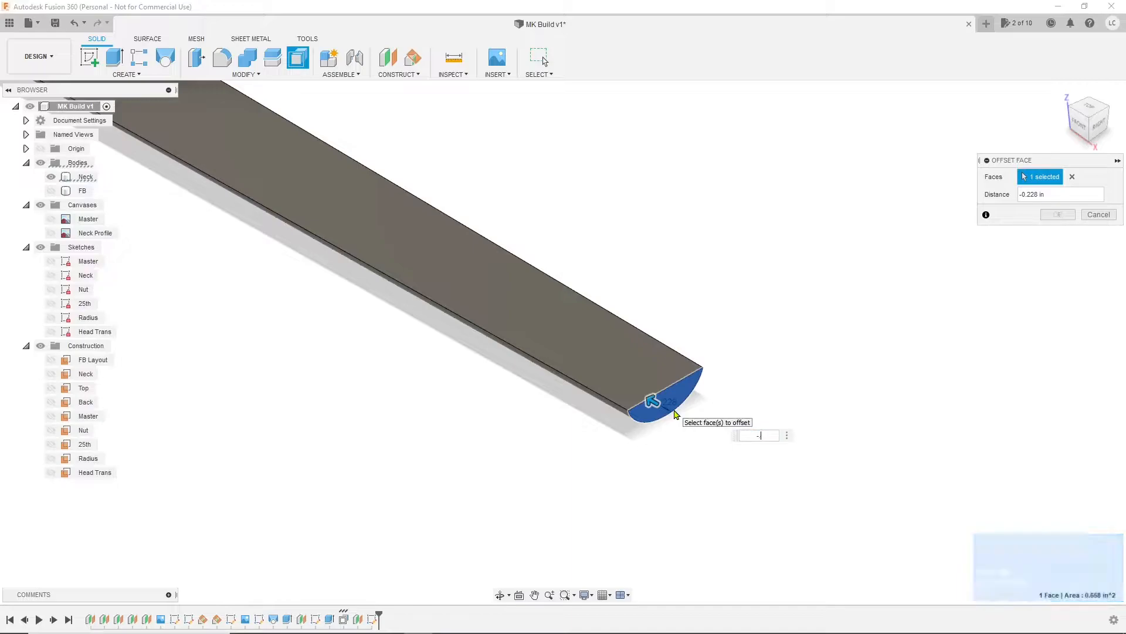
pyautogui.write('.525')
pyautogui.press('Return')
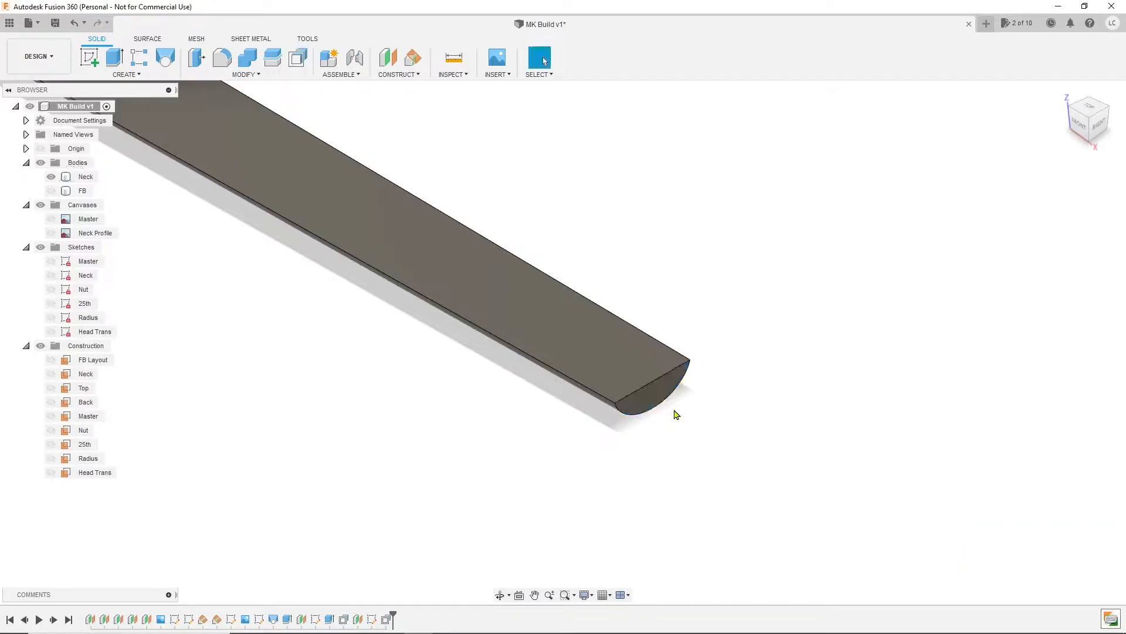
# Step: Apply a second Offset Face that moves the neck's nut-end face further inward
pyautogui.click(297, 55)
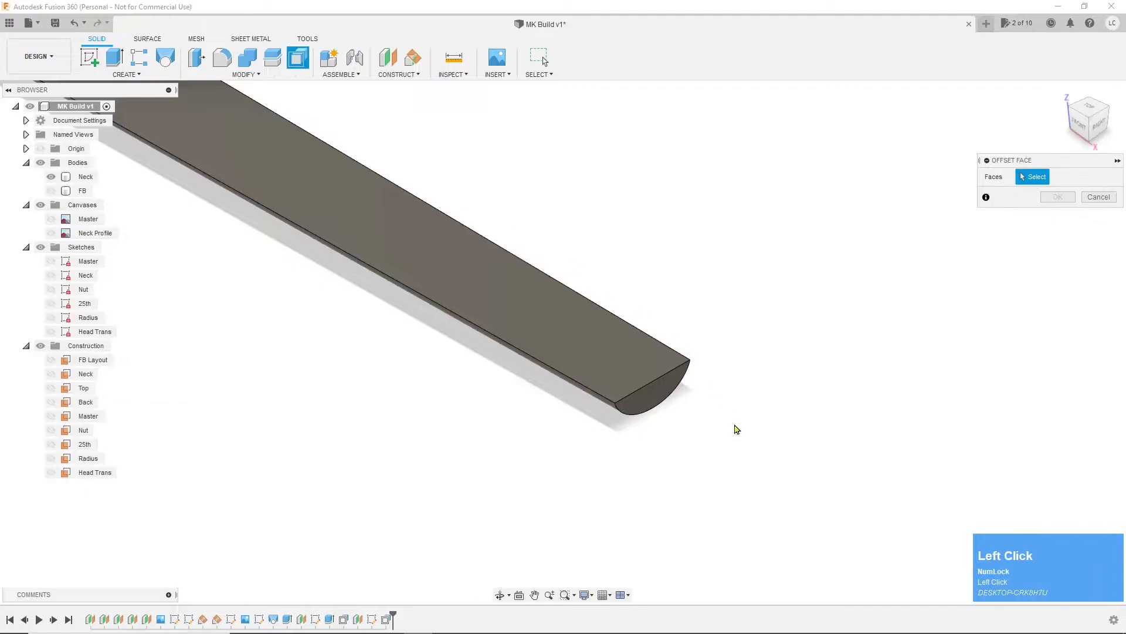
pyautogui.click(651, 403)
pyautogui.moveTo(659, 403); pyautogui.dragTo(641, 397)
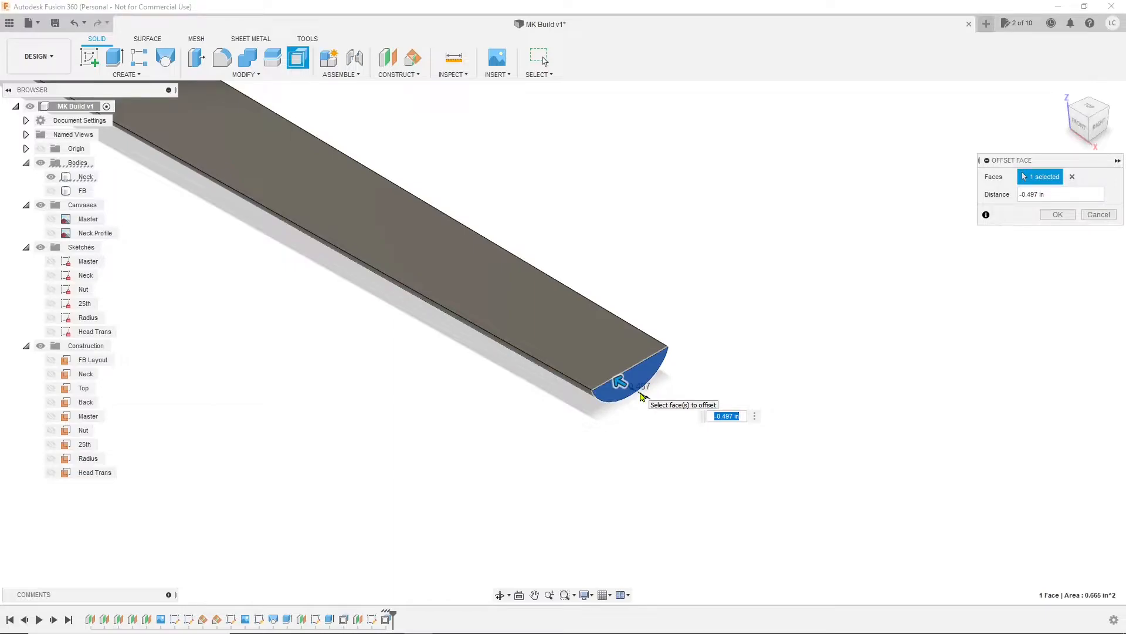
pyautogui.press('Return')
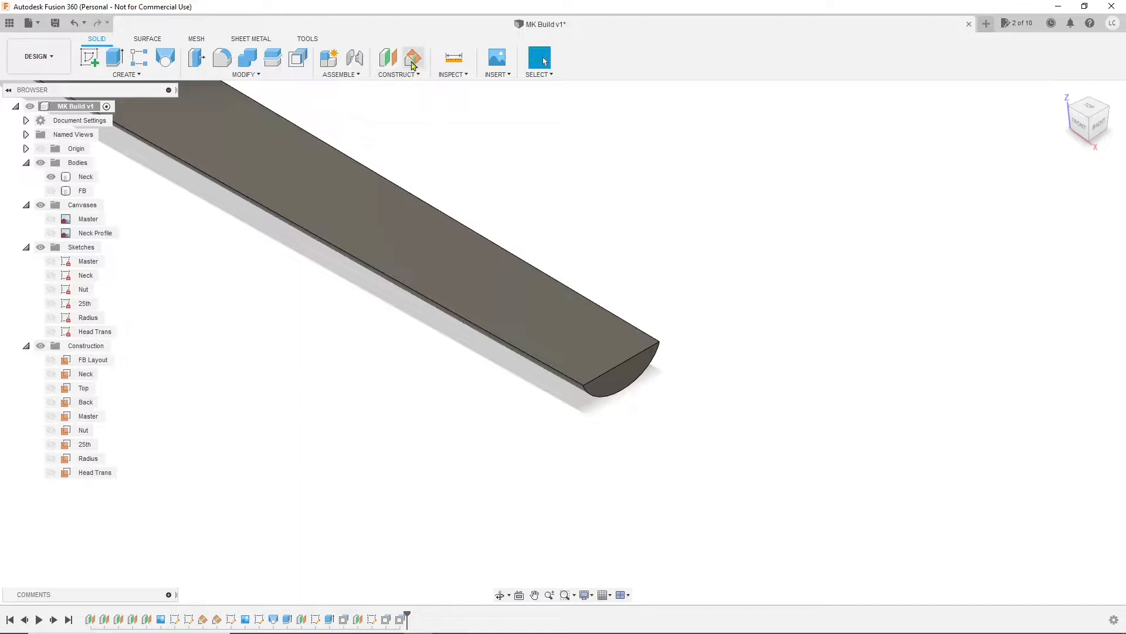
# Step: Create an offset plane at 0 in from the shortened neck's end face and rename it Neck Trans
pyautogui.click(389, 58)
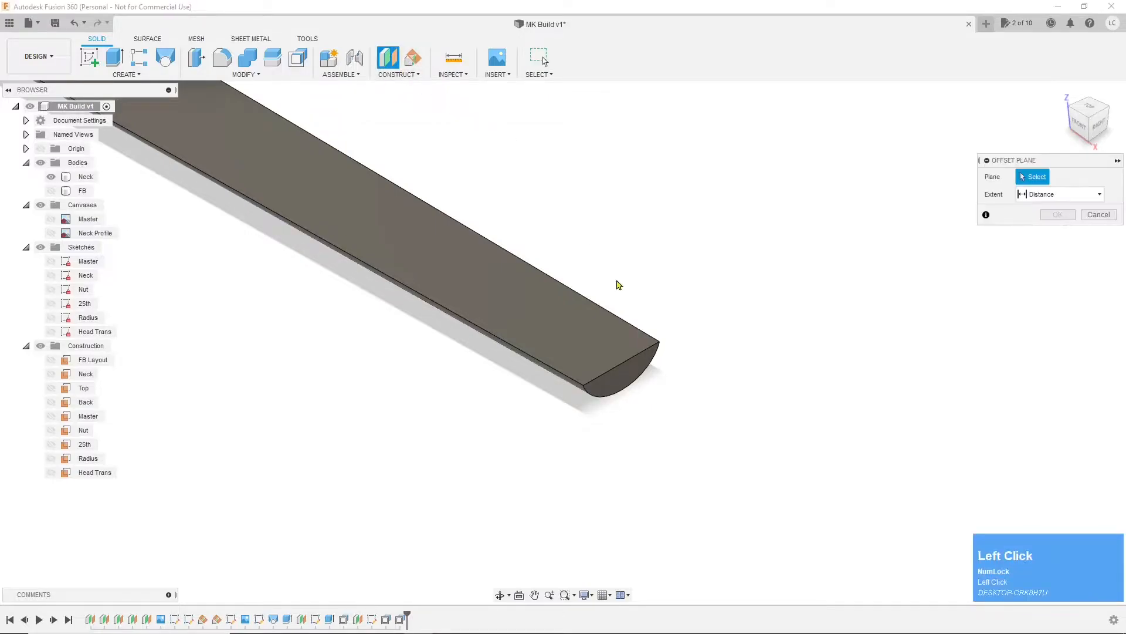
pyautogui.click(631, 378)
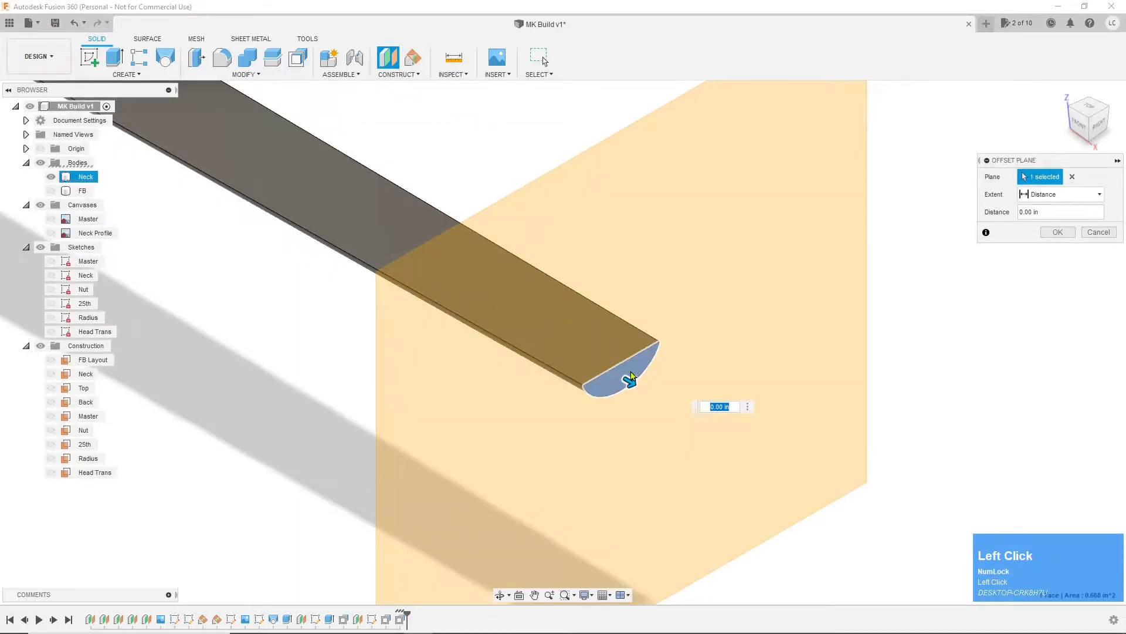
pyautogui.press('Return')
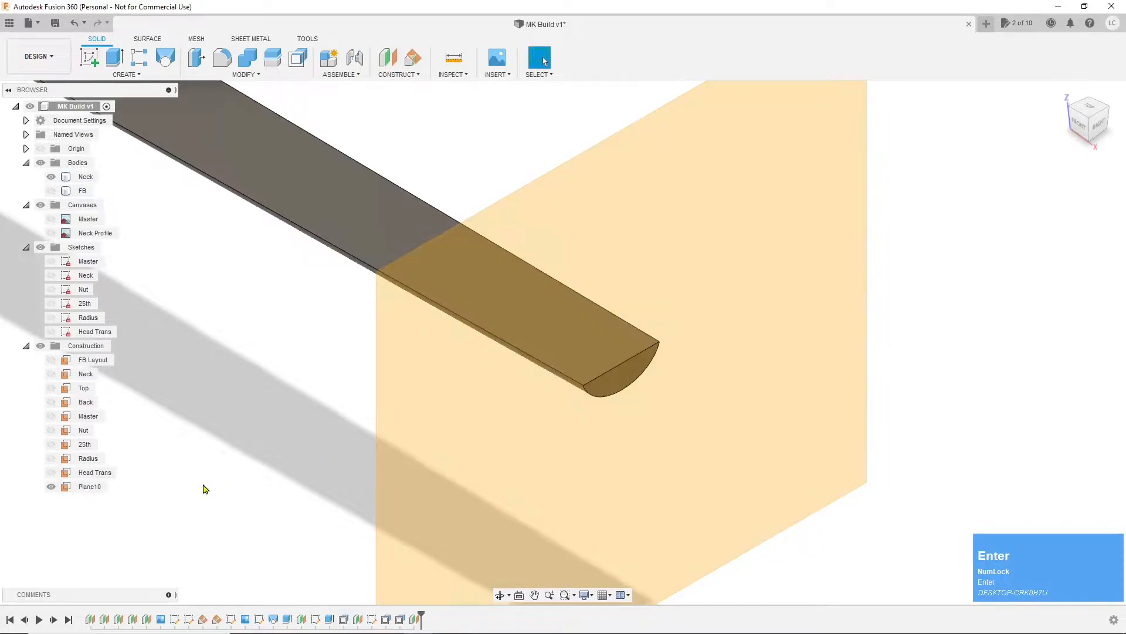
pyautogui.click(101, 491)
pyautogui.click(99, 489)
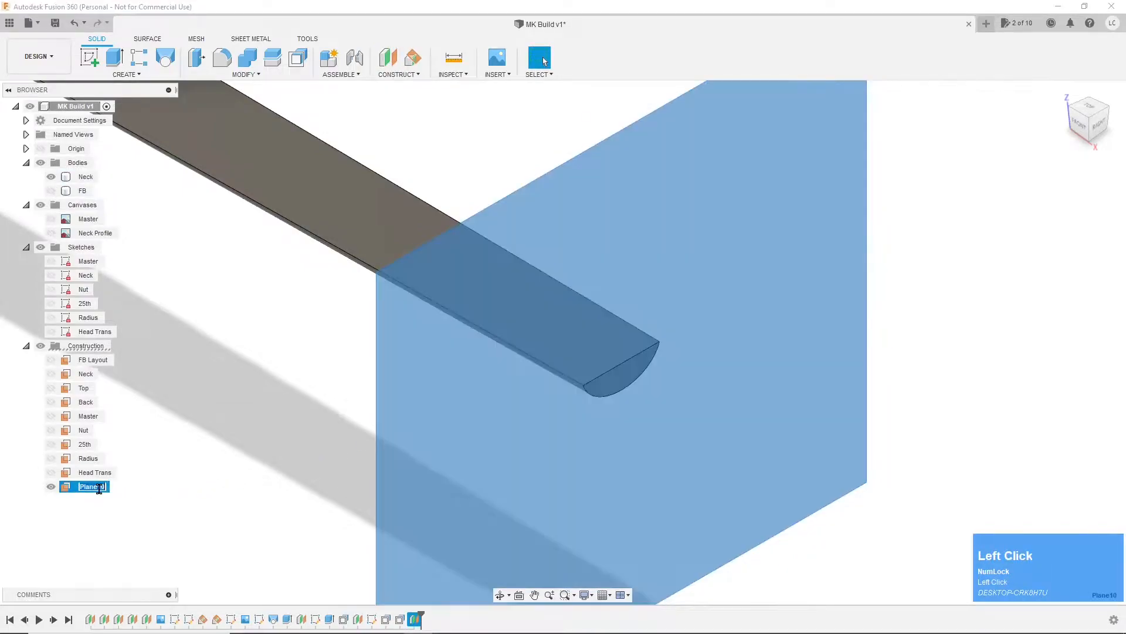
pyautogui.write('Neck Trans')
pyautogui.press('Return')
# Step: Create a sketch on the Neck Trans plane, project the straight and curved edges of the neck's end face, and hide the Neck body
pyautogui.rightClick(101, 494)
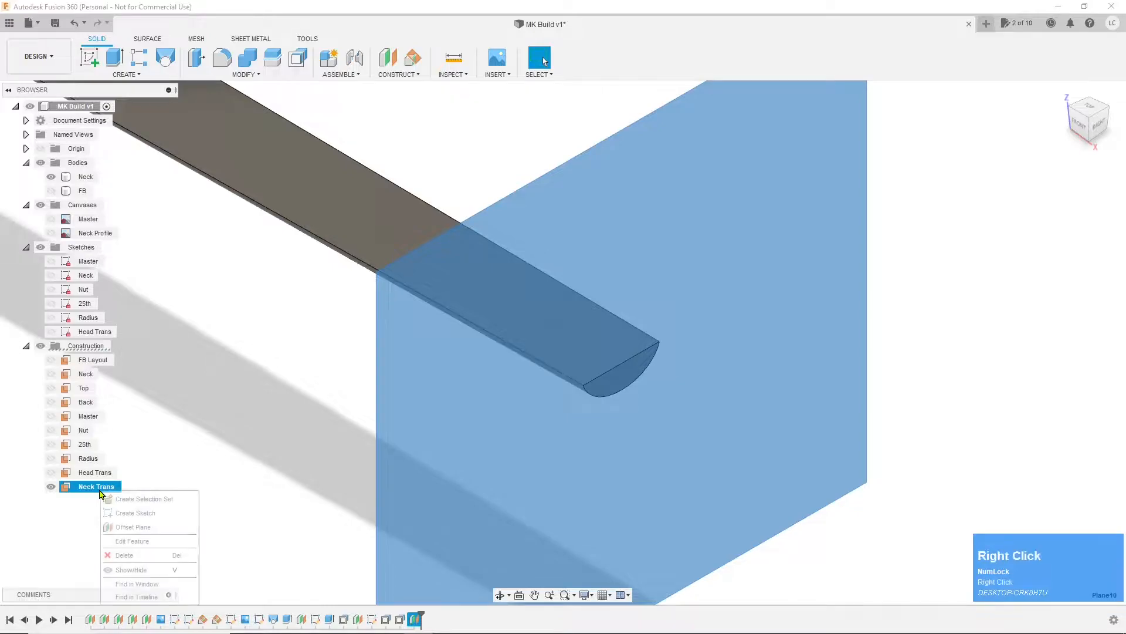
pyautogui.click(117, 514)
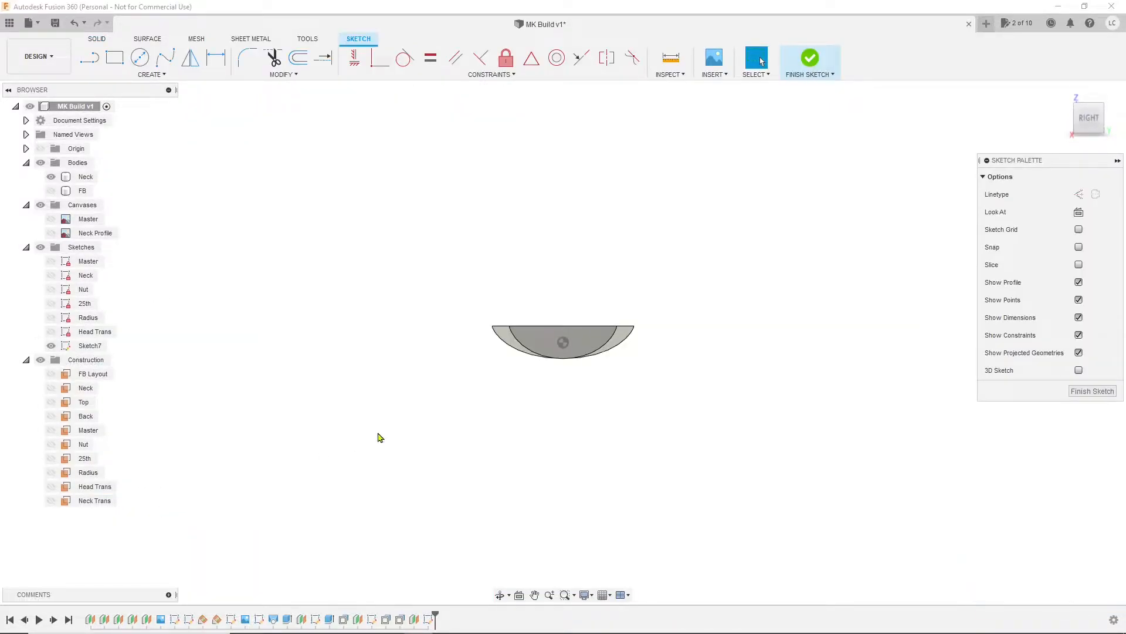
pyautogui.moveTo(1095, 126); pyautogui.dragTo(1105, 132)
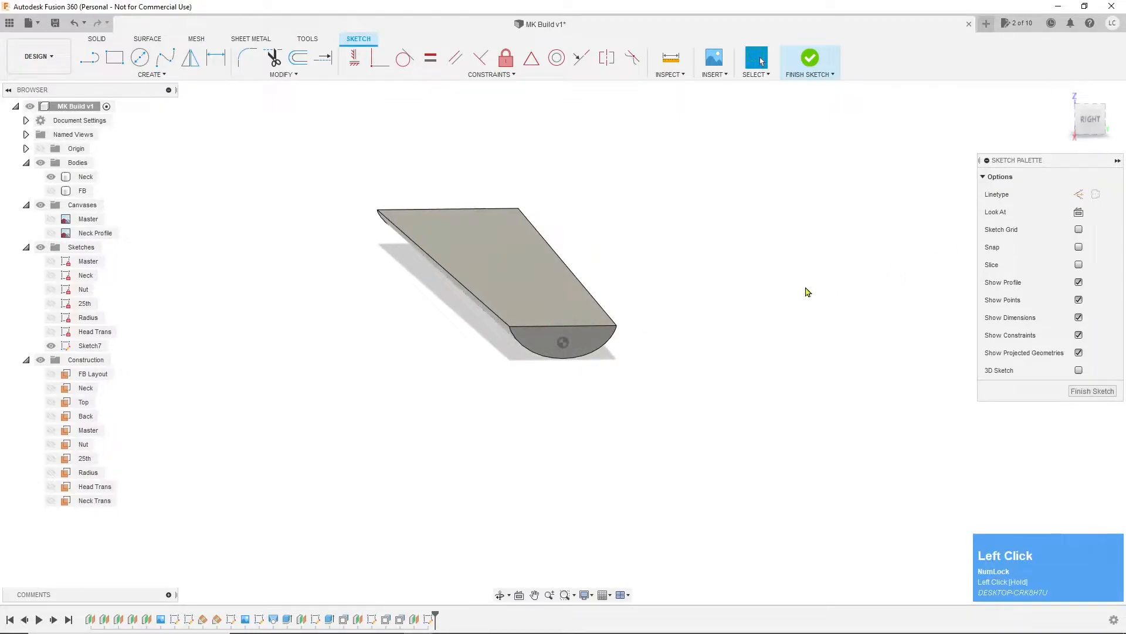
pyautogui.press('p')
pyautogui.click(590, 332)
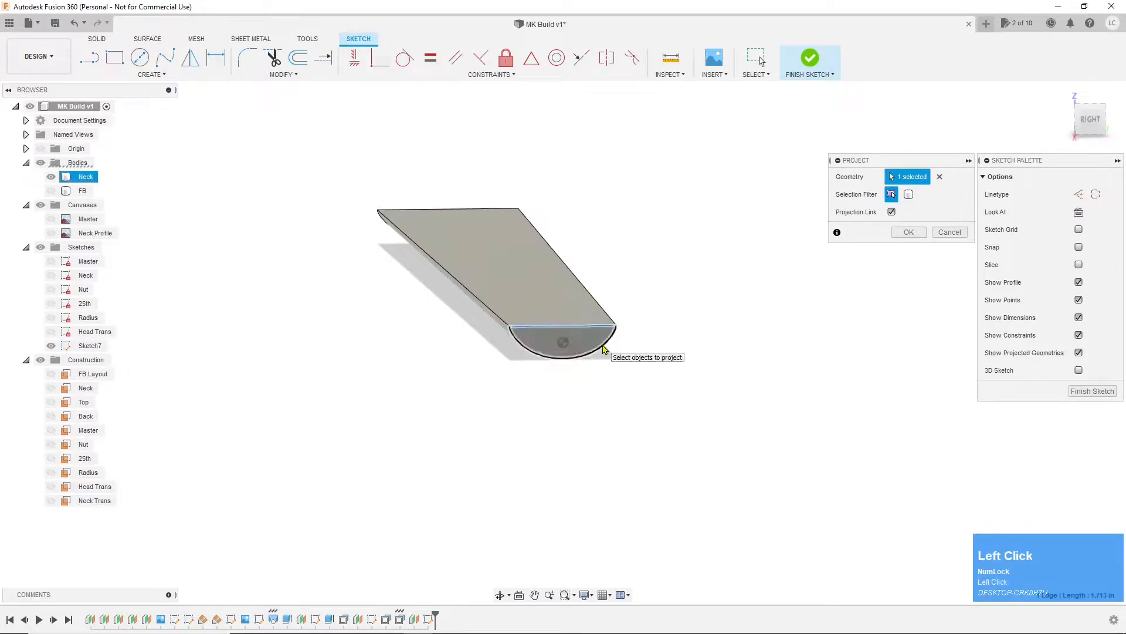
pyautogui.click(592, 339)
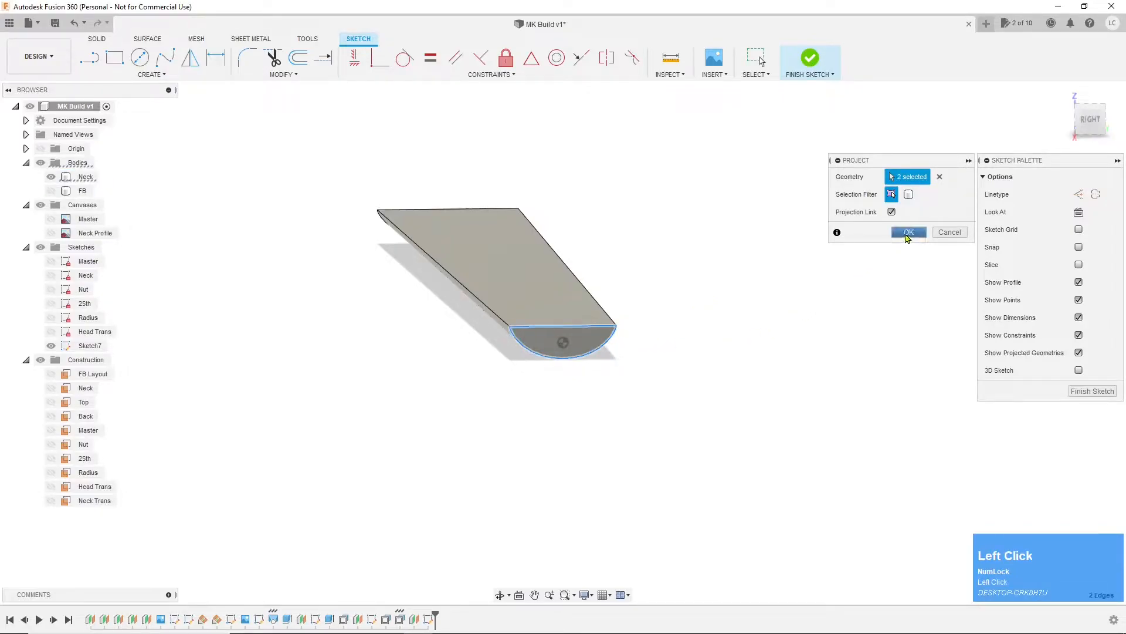
pyautogui.click(908, 232)
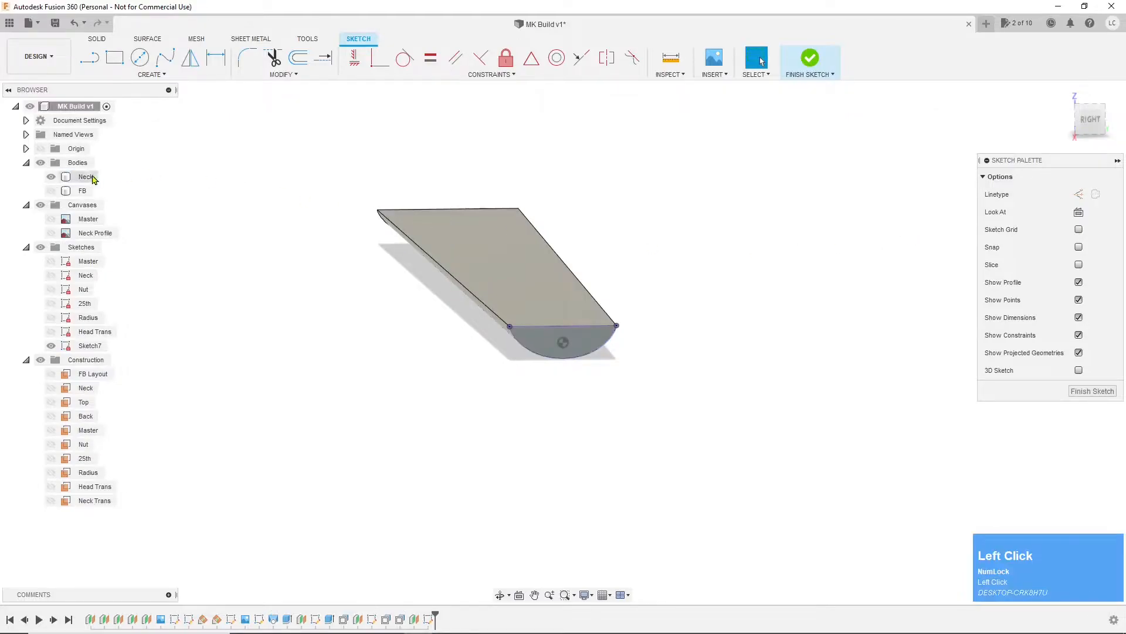
pyautogui.click(51, 177)
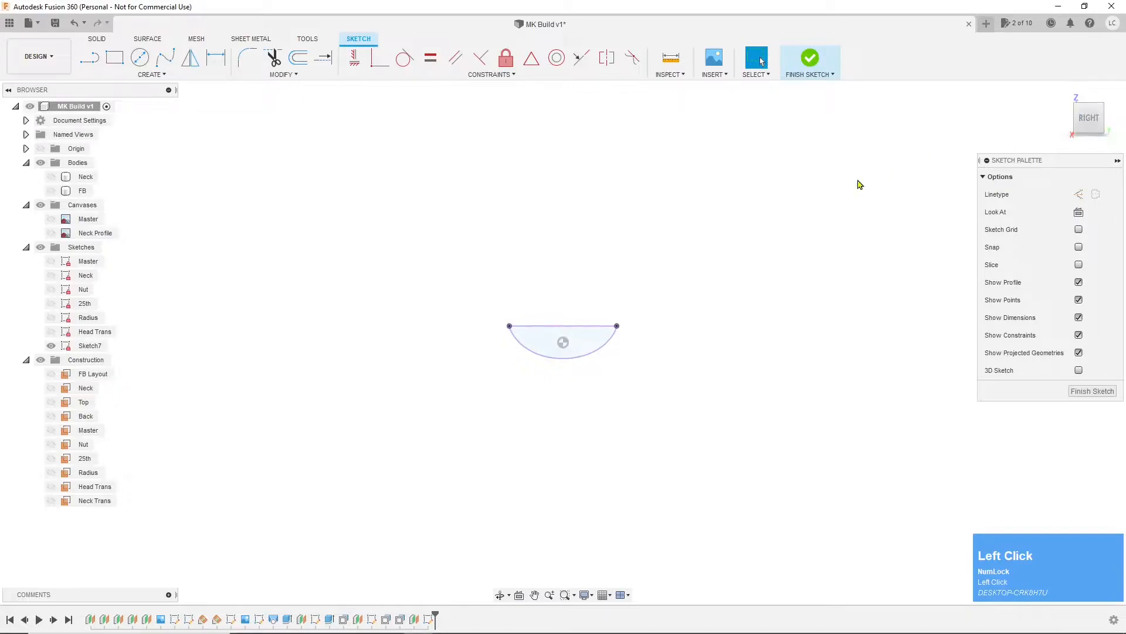
# Step: Draw a vertical line from the midpoint of the projected straight edge down to the lowest point of the curve
pyautogui.click(97, 66)
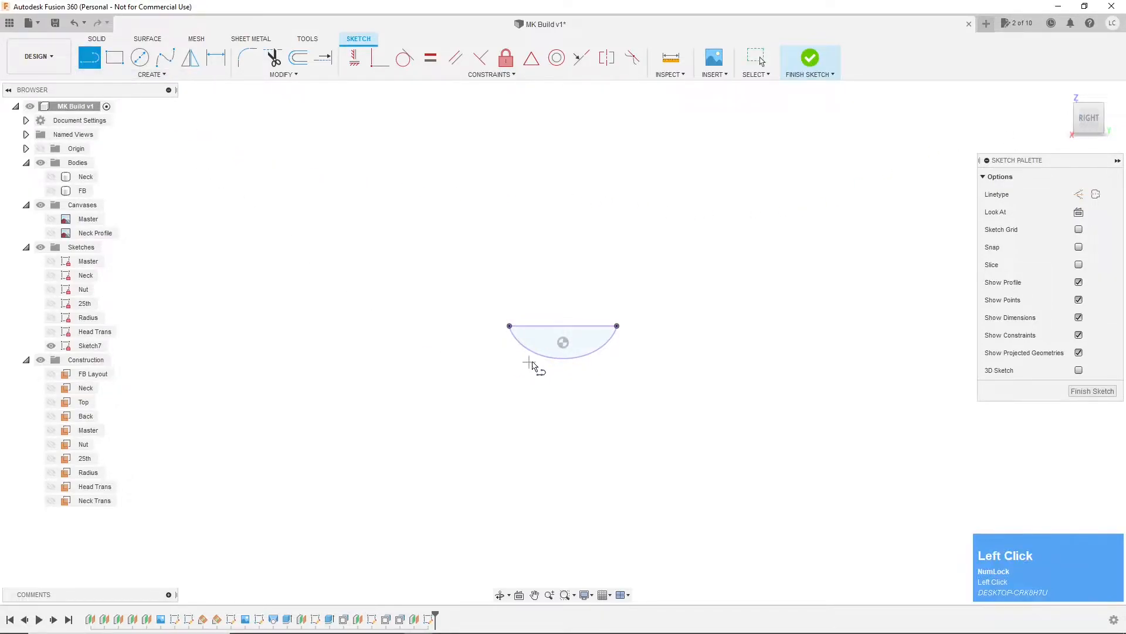
pyautogui.click(566, 327)
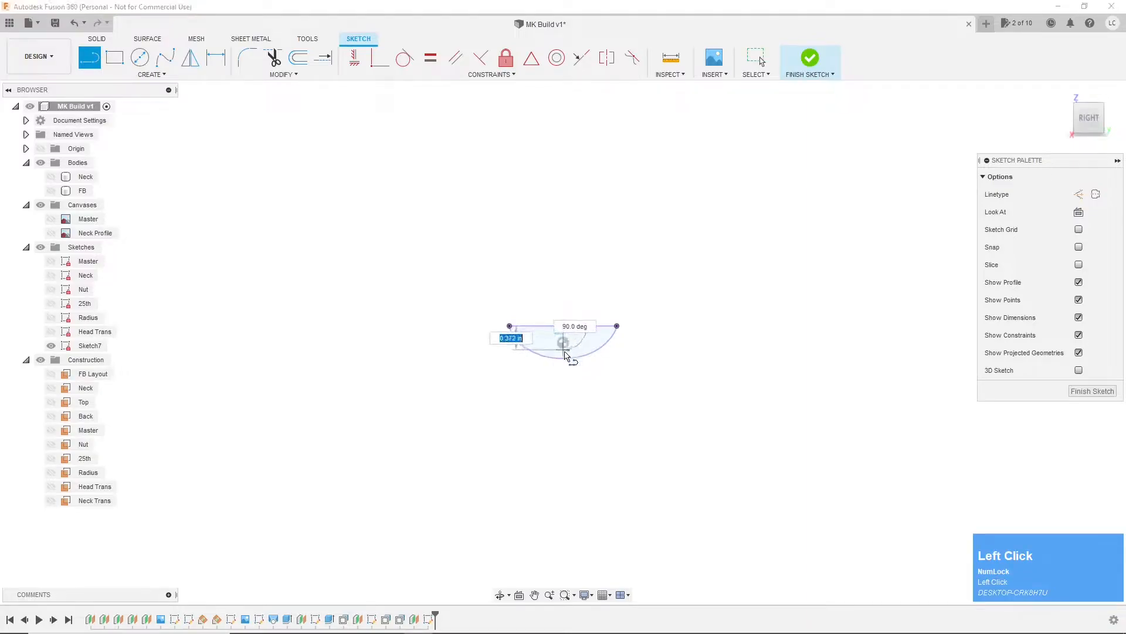
pyautogui.click(564, 359)
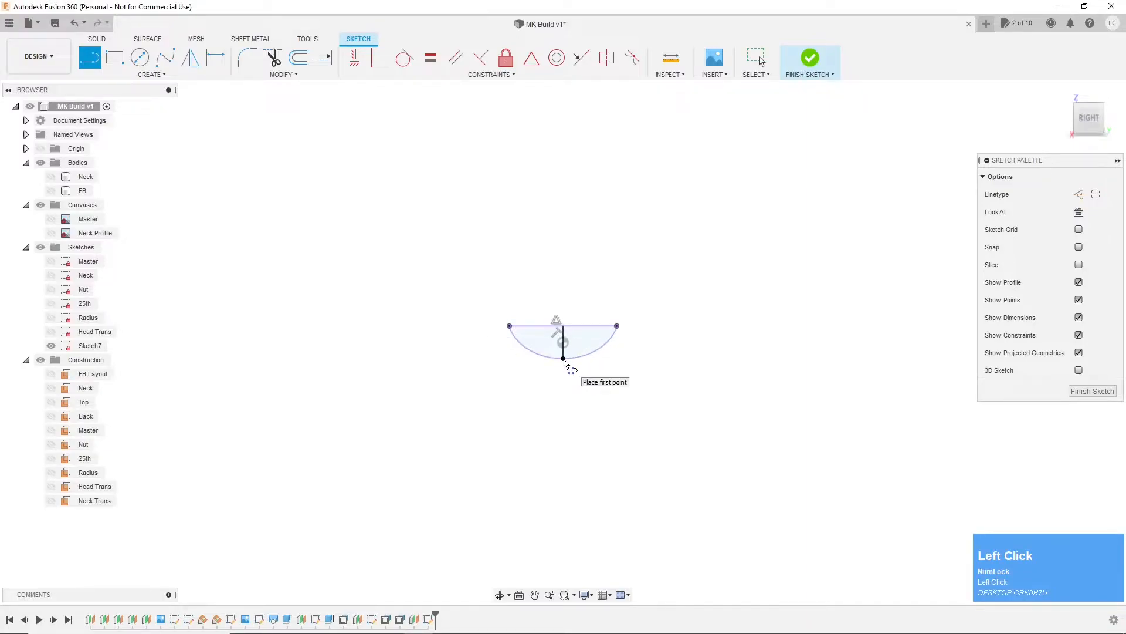
pyautogui.press('Escape')
# Step: Convert the vertical centre line, the projected curve and the projected straight edge to construction geometry
pyautogui.scroll(5, 565, 360)
pyautogui.click(567, 351)
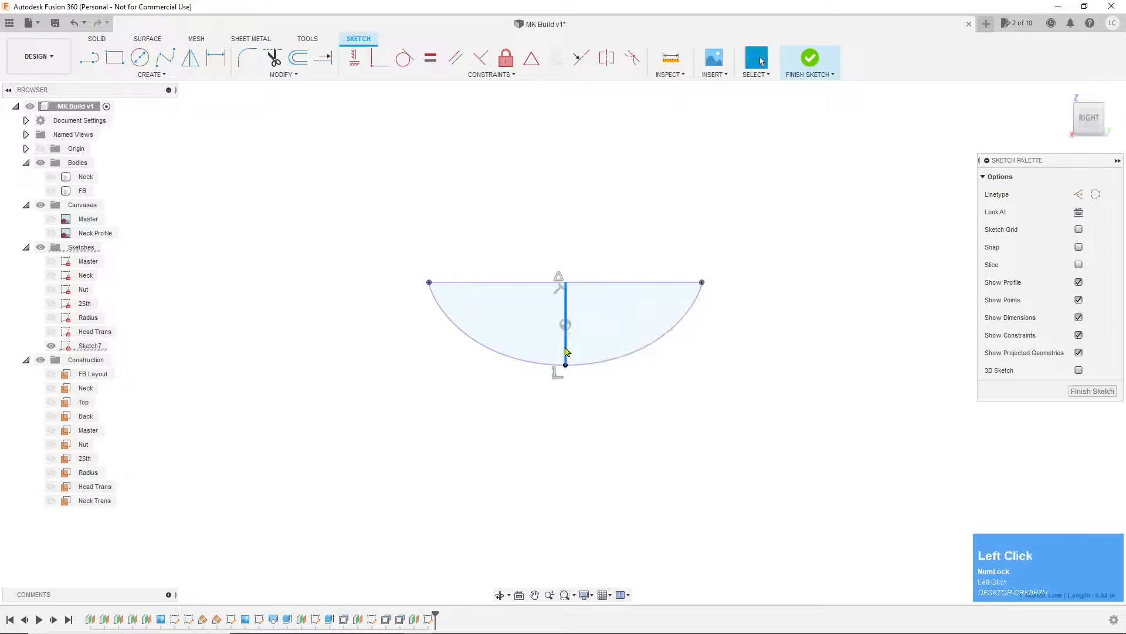
pyautogui.press('x')
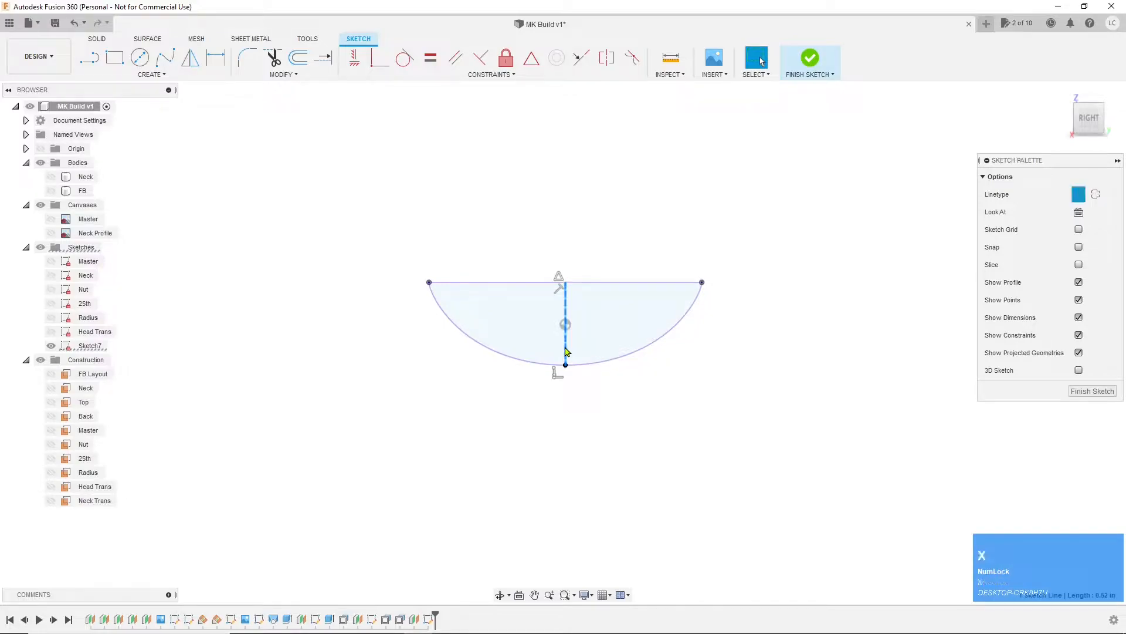
pyautogui.click(599, 366)
pyautogui.press('x')
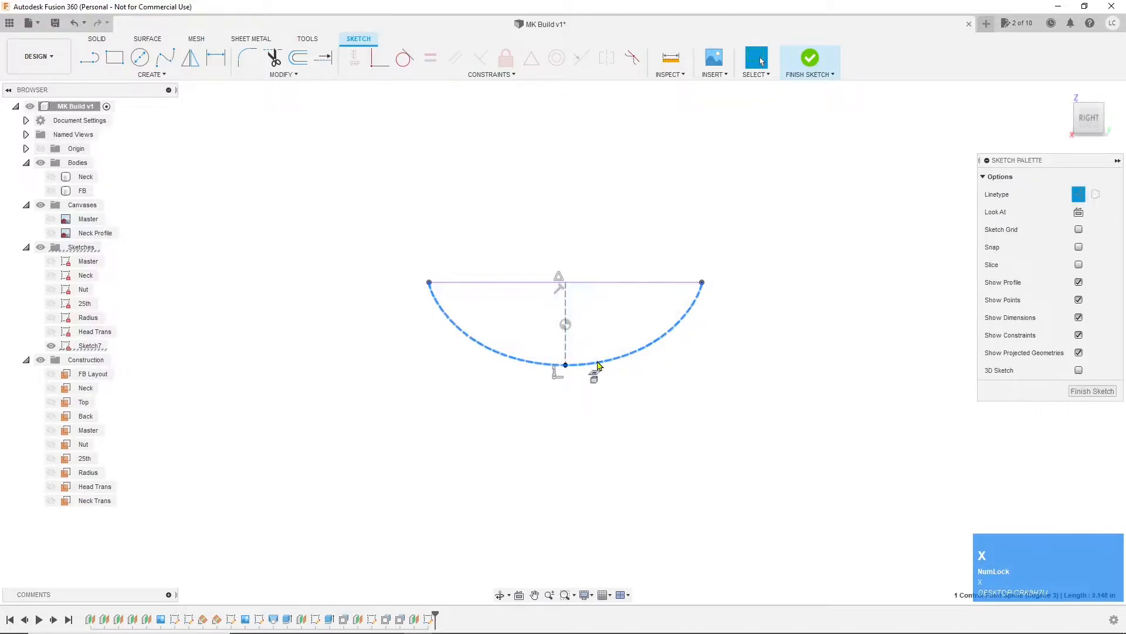
pyautogui.click(606, 284)
pyautogui.press('x')
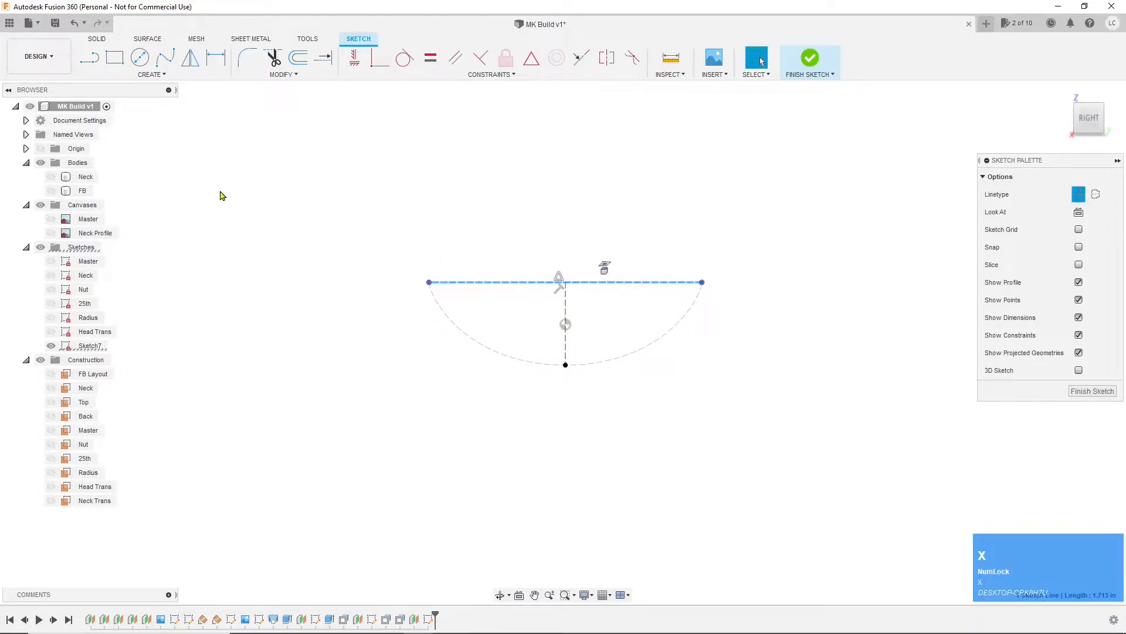
# Step: Draw a 0.25 in vertical line upward from each end of the projected straight edge
pyautogui.click(89, 57)
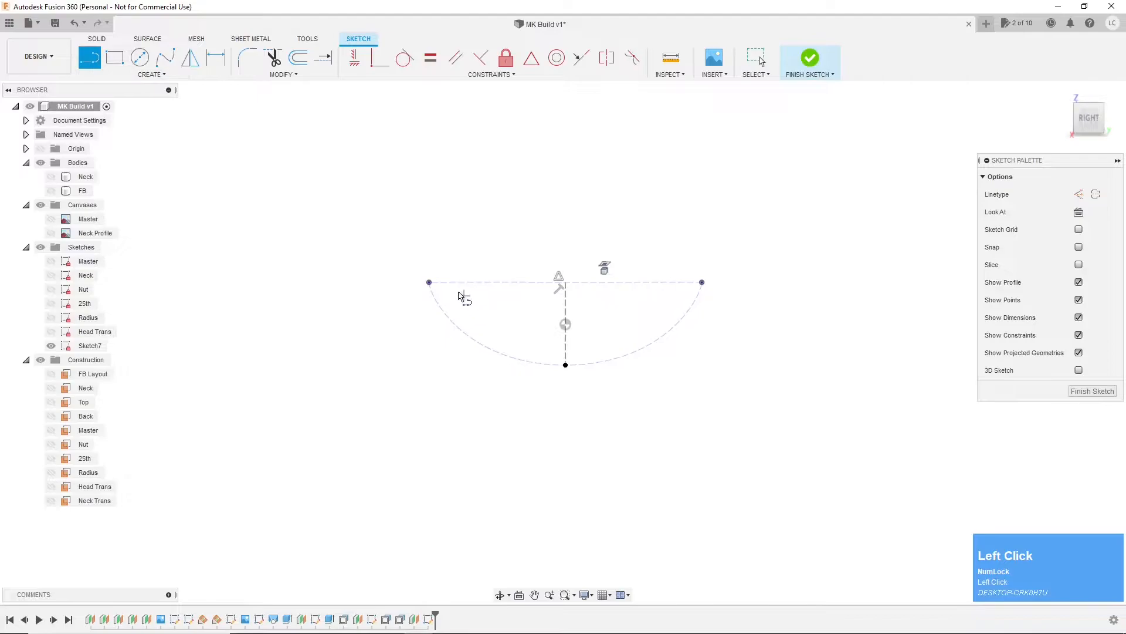
pyautogui.click(429, 282)
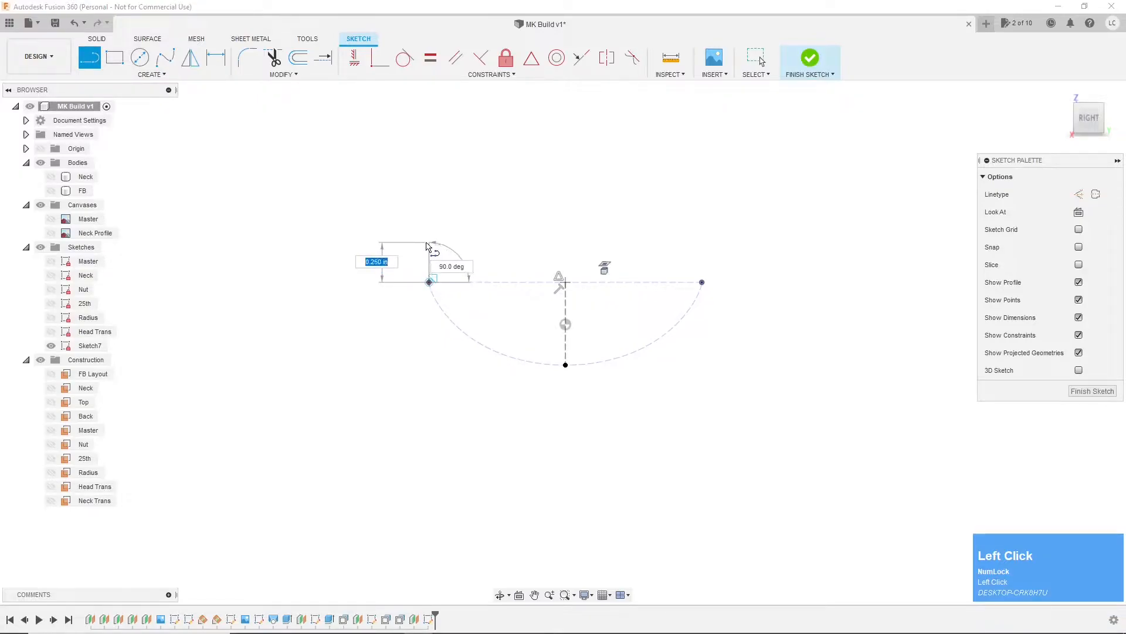
pyautogui.write('.25')
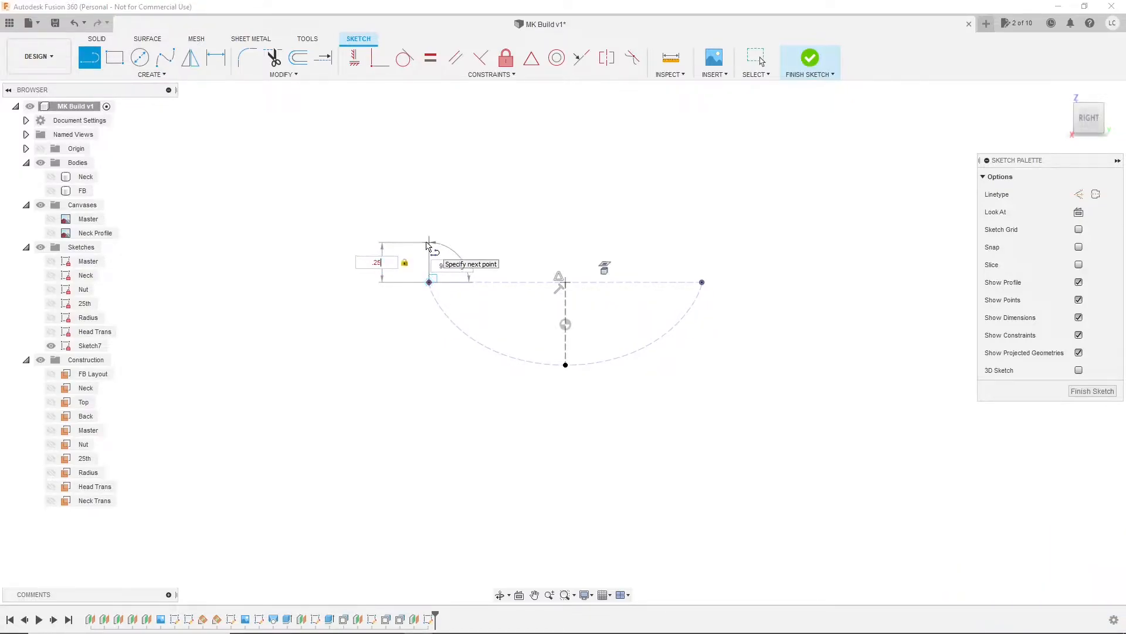
pyautogui.doubleClick(428, 246)
pyautogui.press('l')
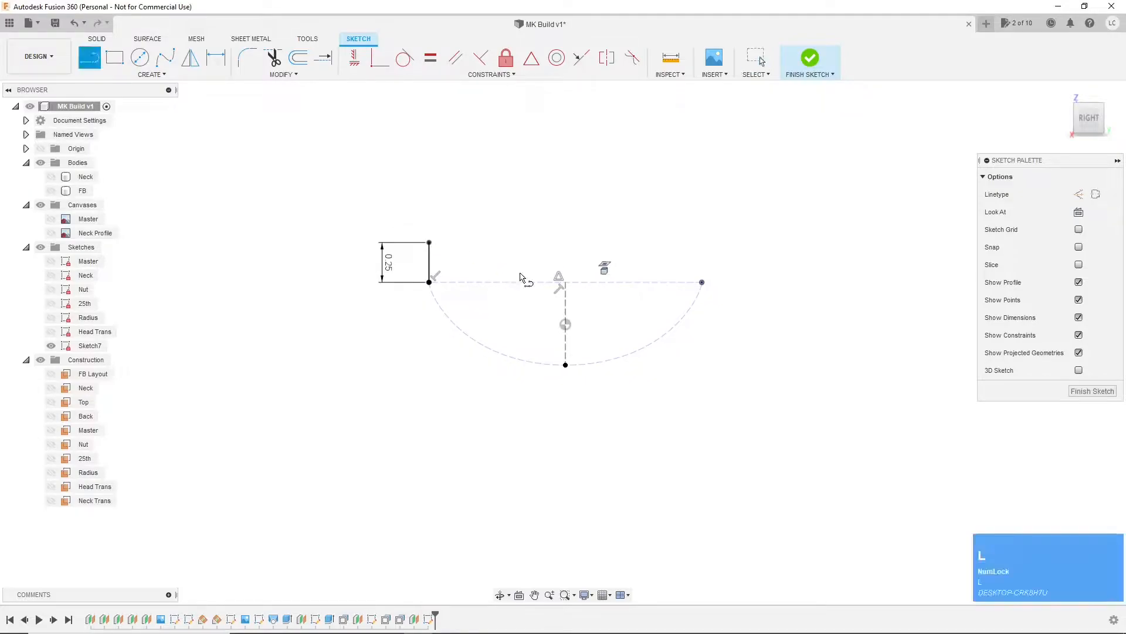
pyautogui.click(703, 283)
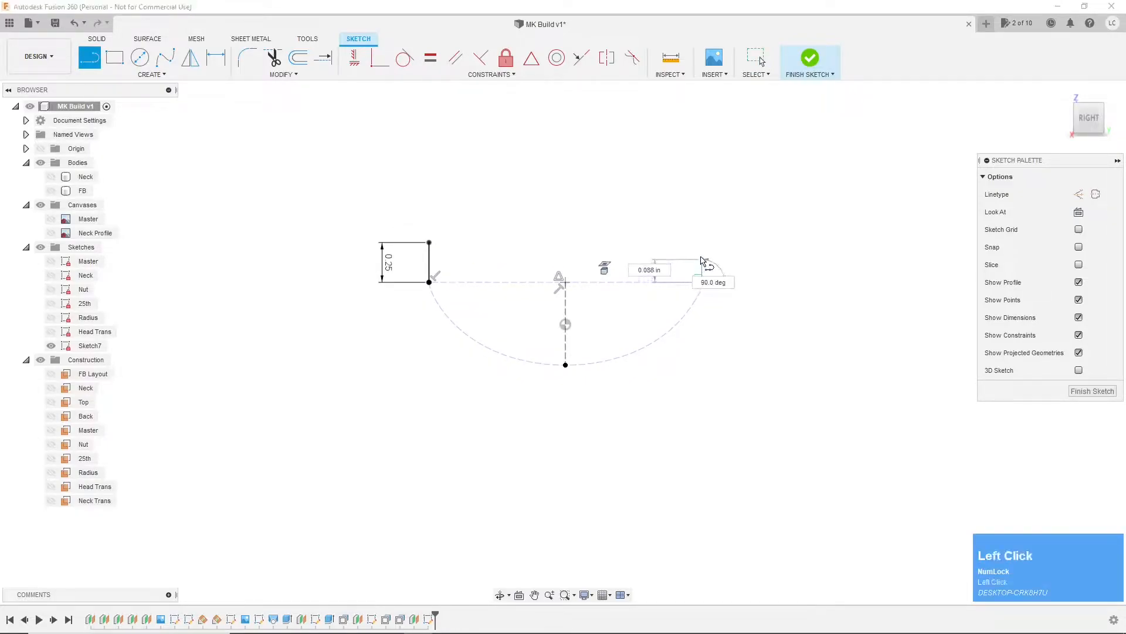
pyautogui.write('25')
pyautogui.press('Tab')
pyautogui.press('Return')
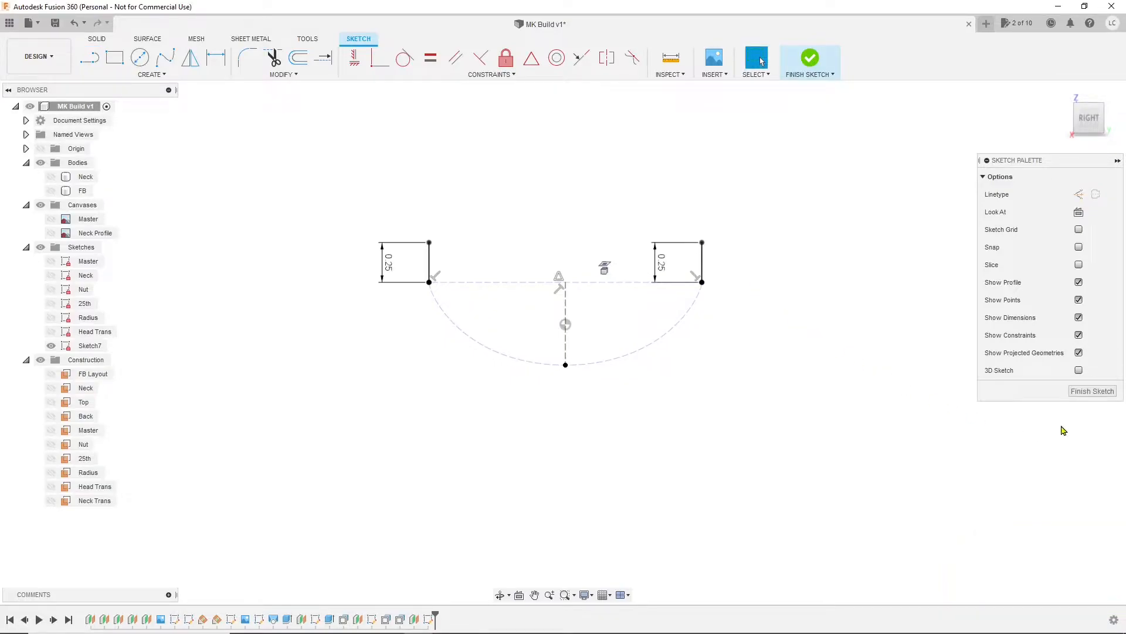
# Step: Finish the sketch and rename it Neck Trans
pyautogui.click(1092, 391)
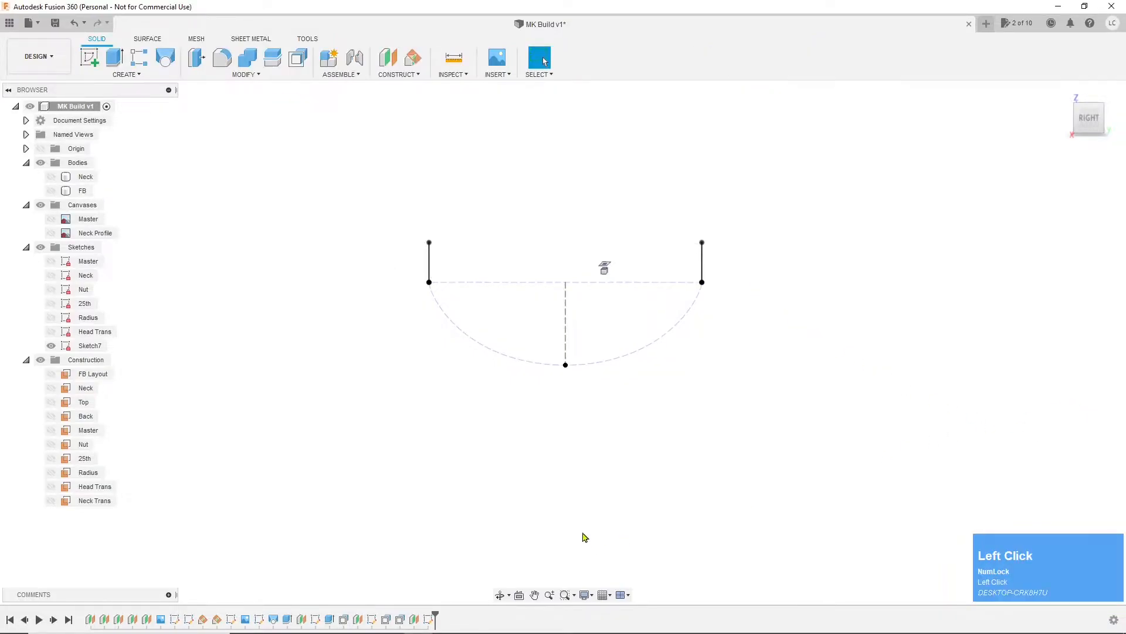
pyautogui.click(88, 345)
pyautogui.click(84, 346)
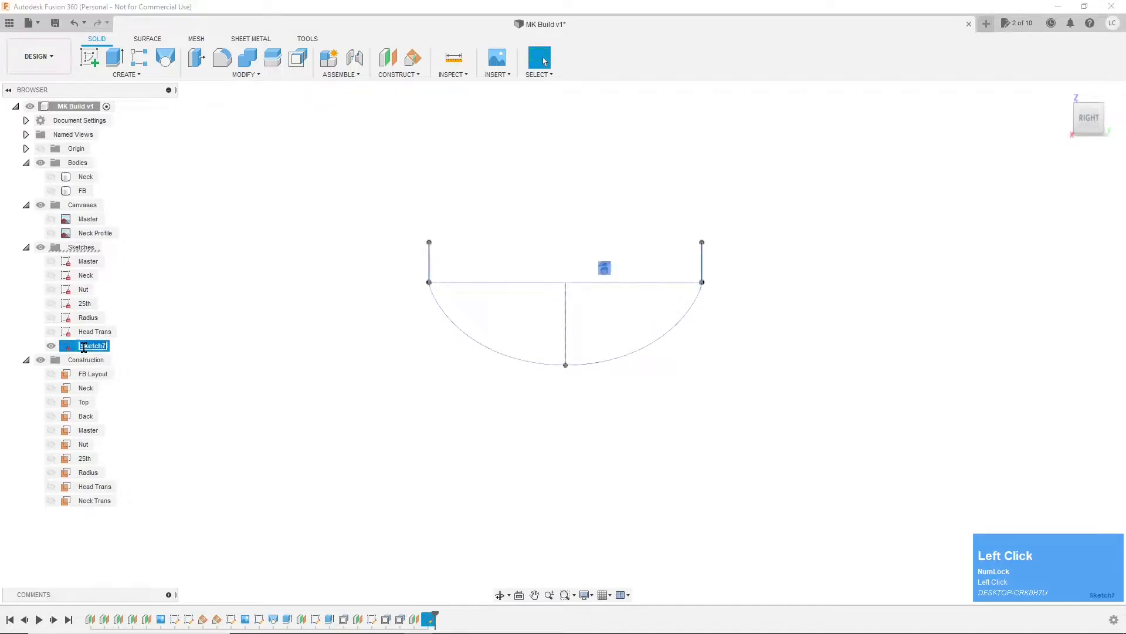
pyautogui.write('Neck Trans')
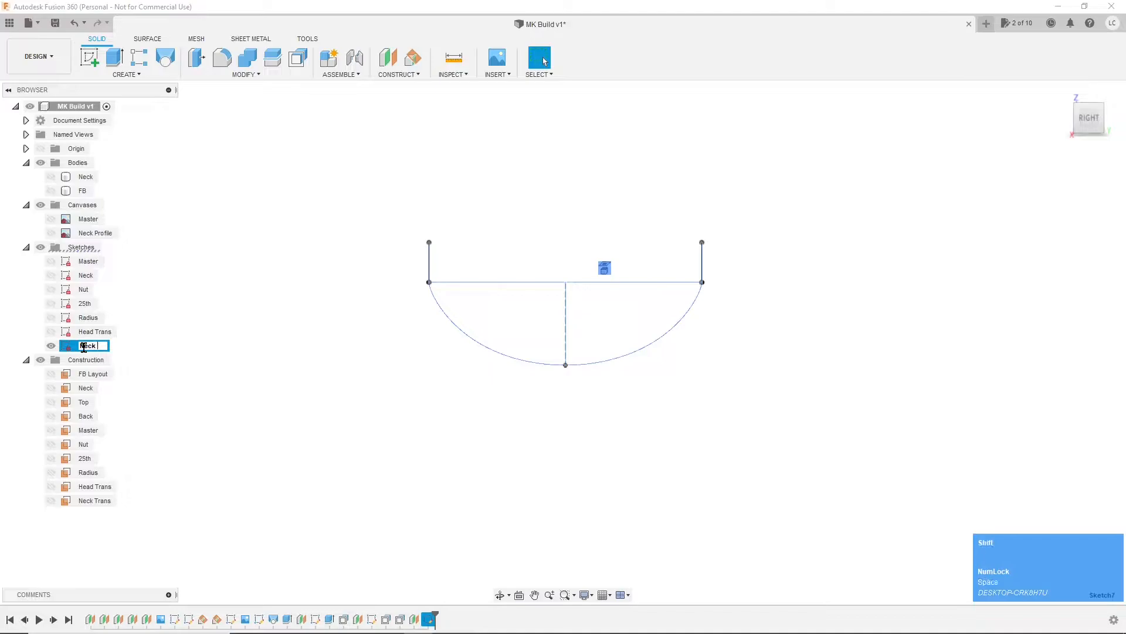
pyautogui.press('Return')
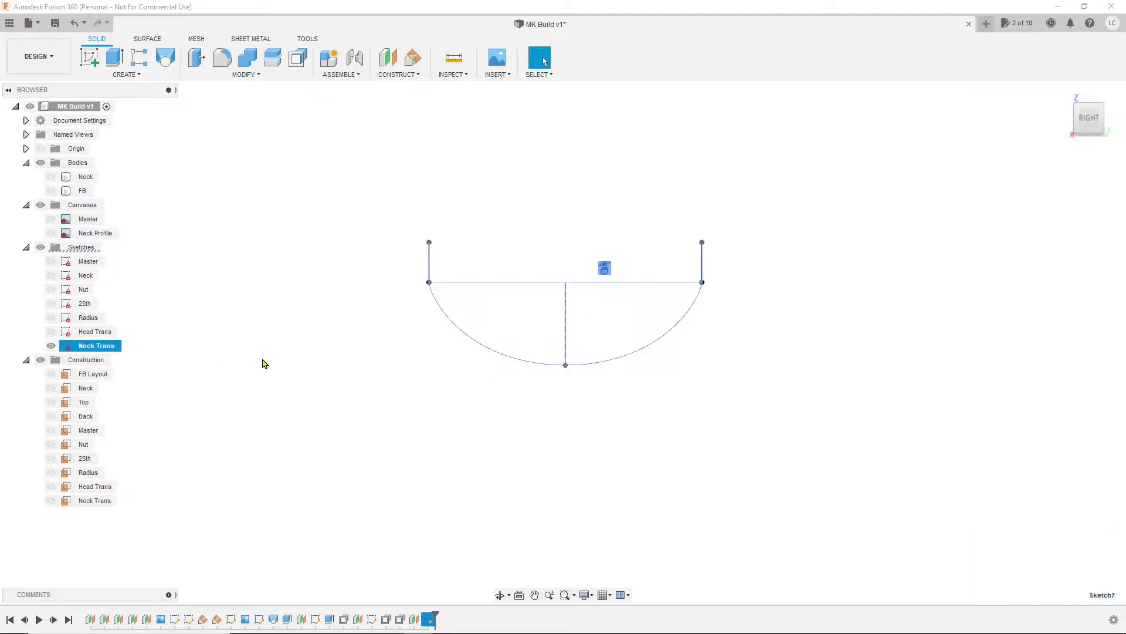
pyautogui.press('Return')
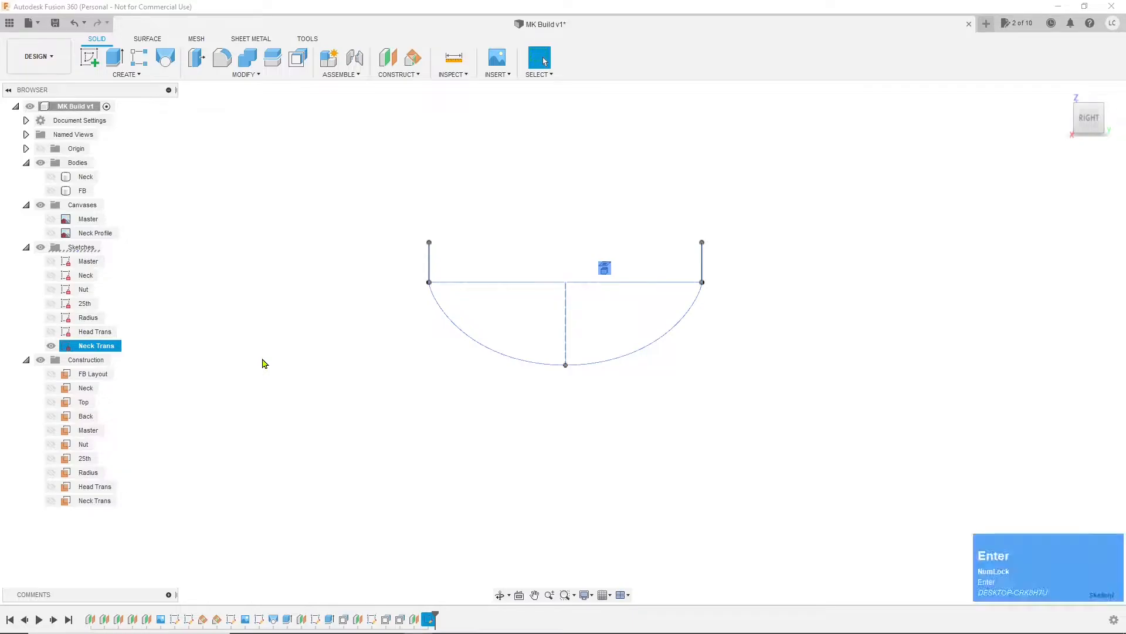
# Step: Show the Head Trans sketch alongside the Neck Trans sketch and clear the selection
pyautogui.click(51, 331)
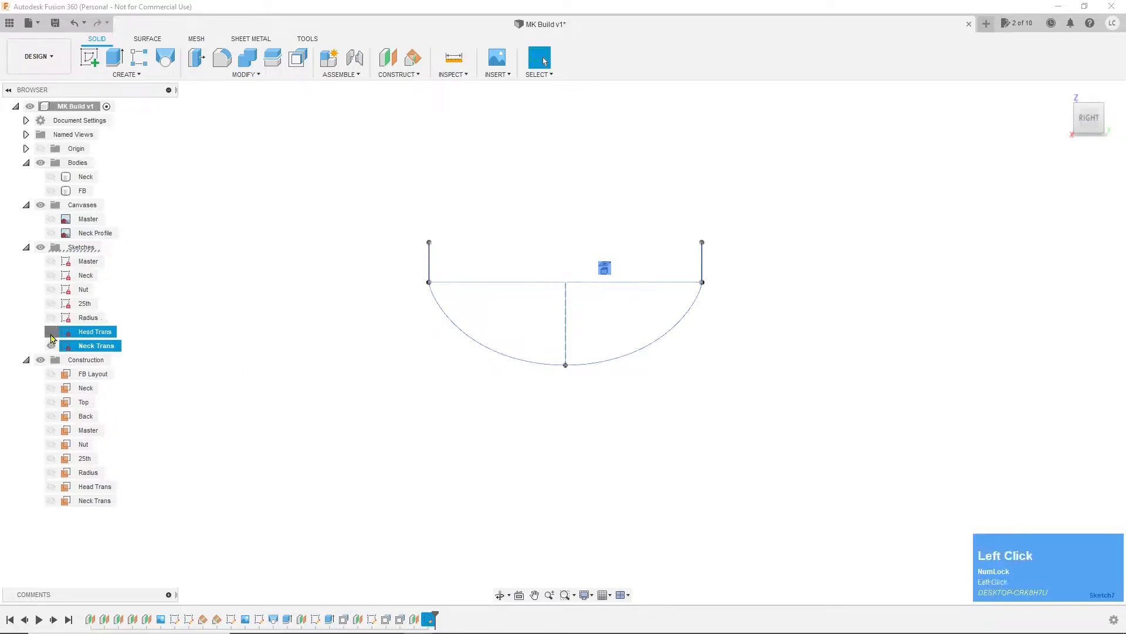
pyautogui.click(1063, 92)
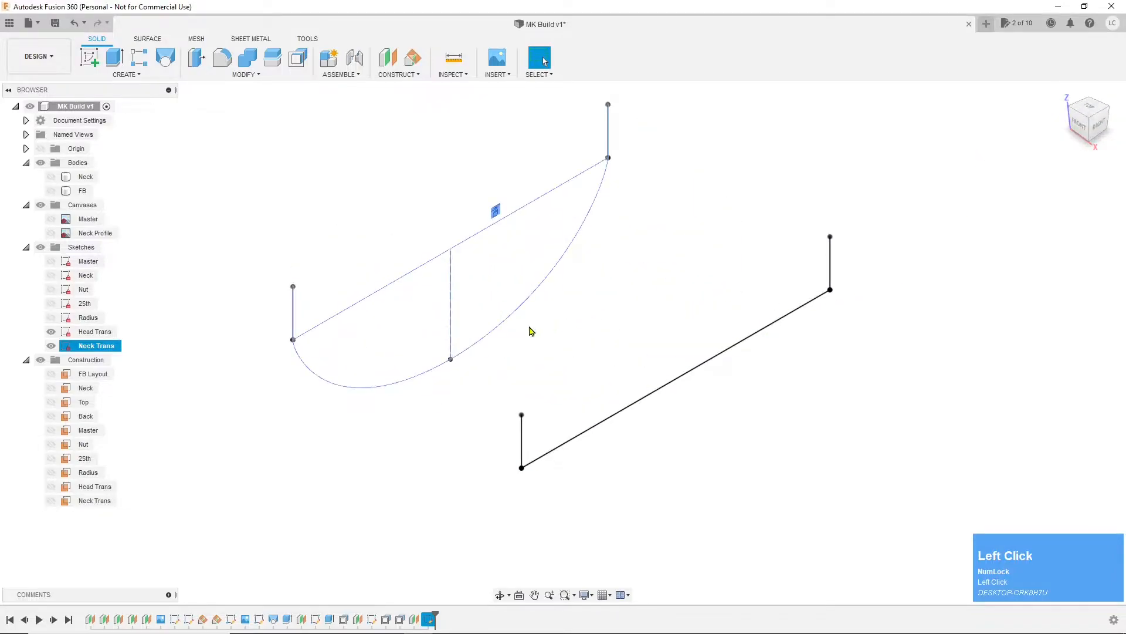
pyautogui.click(346, 449)
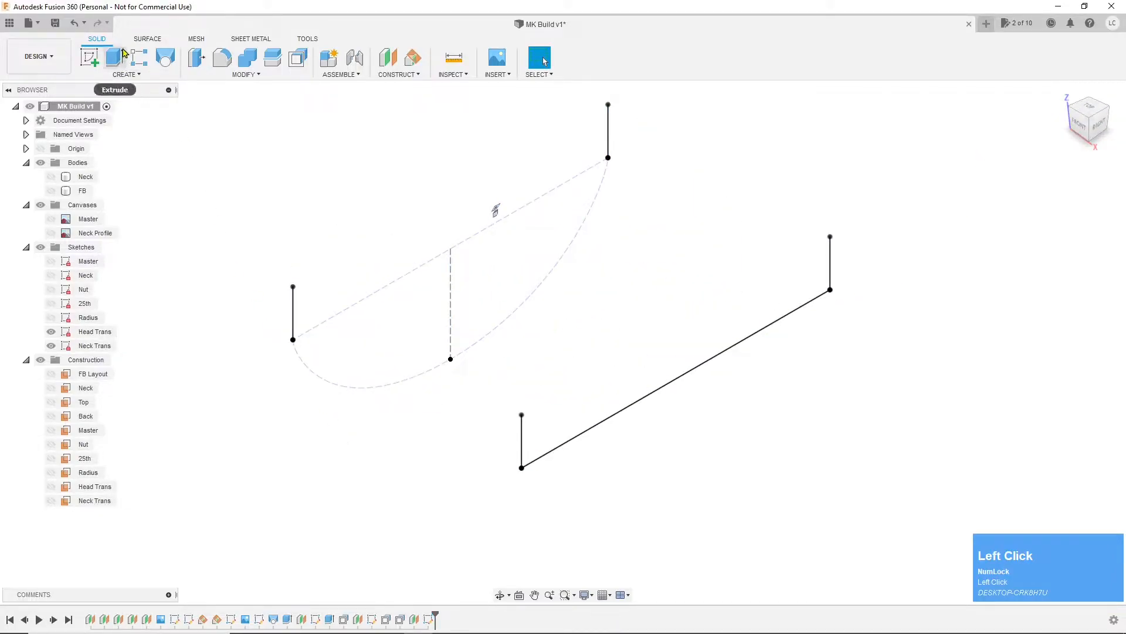
# Step: Loft a surface as a new body between the far-side vertical lines of the Neck Trans and Head Trans sketches
pyautogui.click(149, 40)
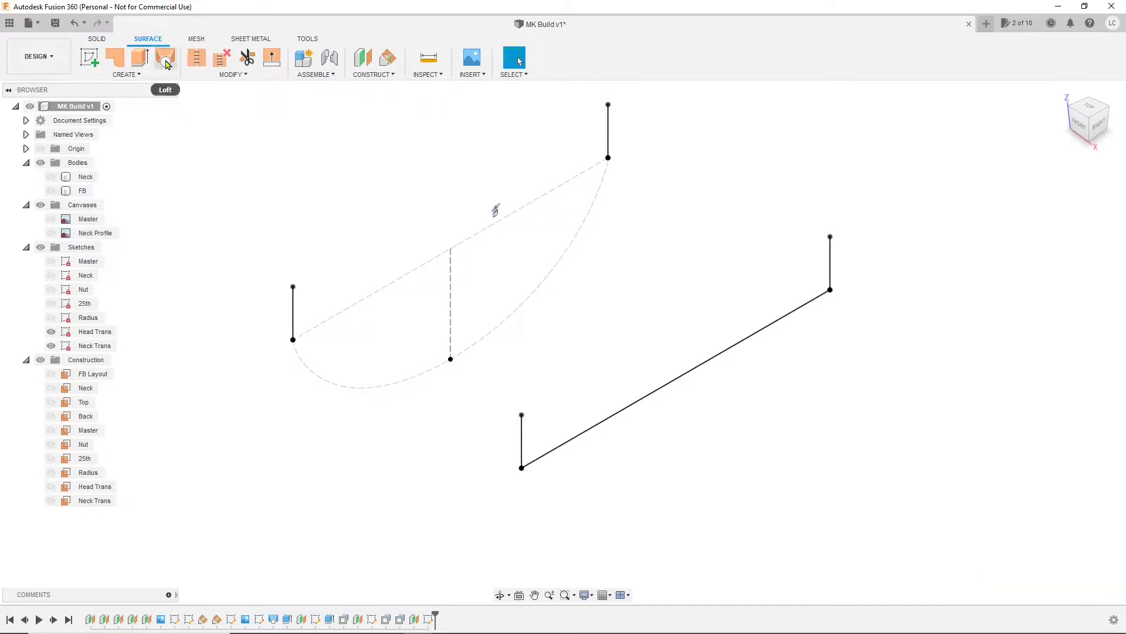
pyautogui.click(142, 75)
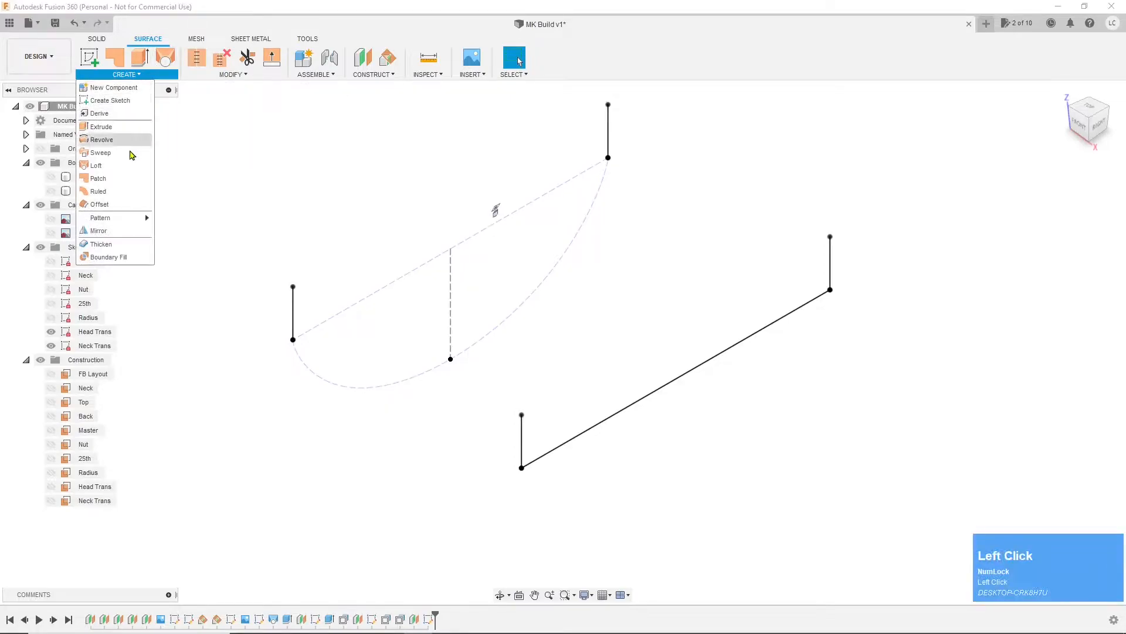
pyautogui.click(105, 166)
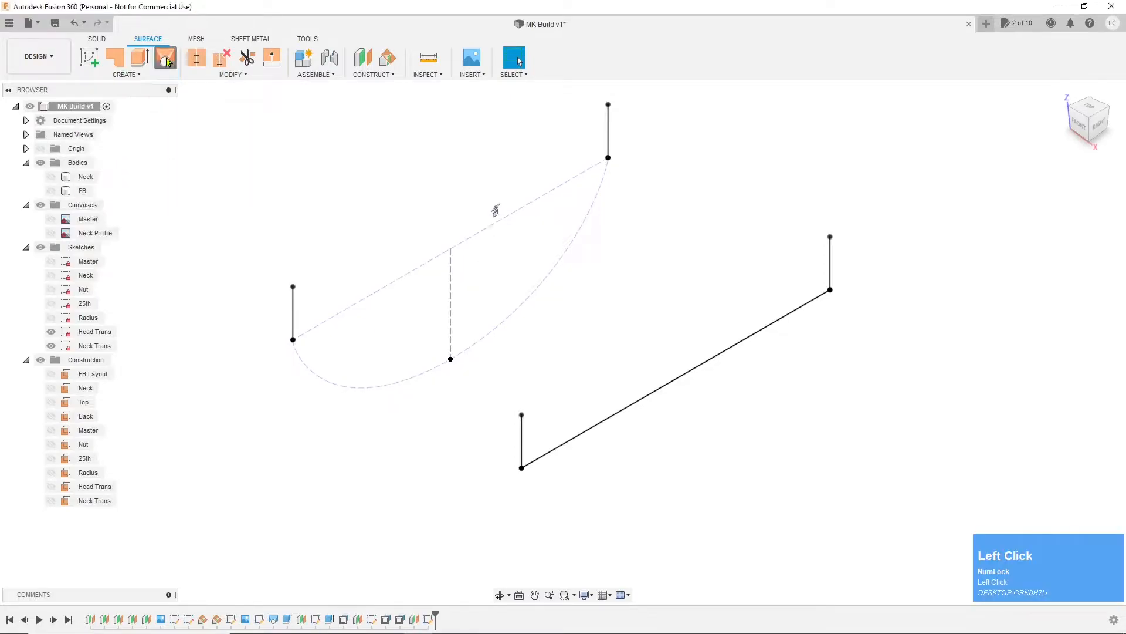
pyautogui.click(608, 134)
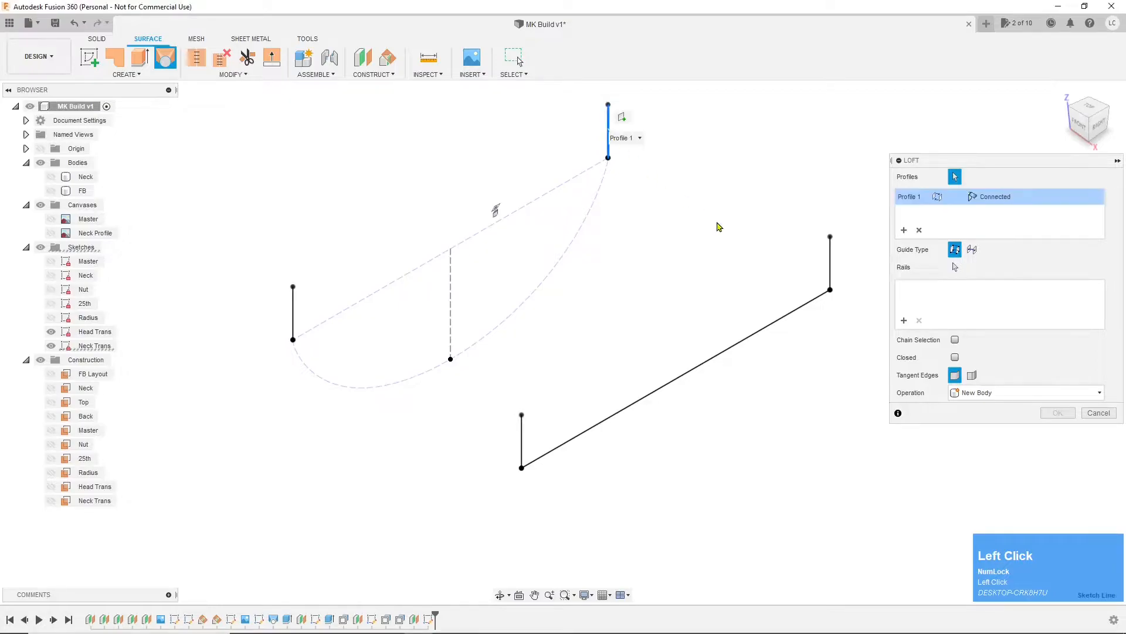
pyautogui.click(830, 268)
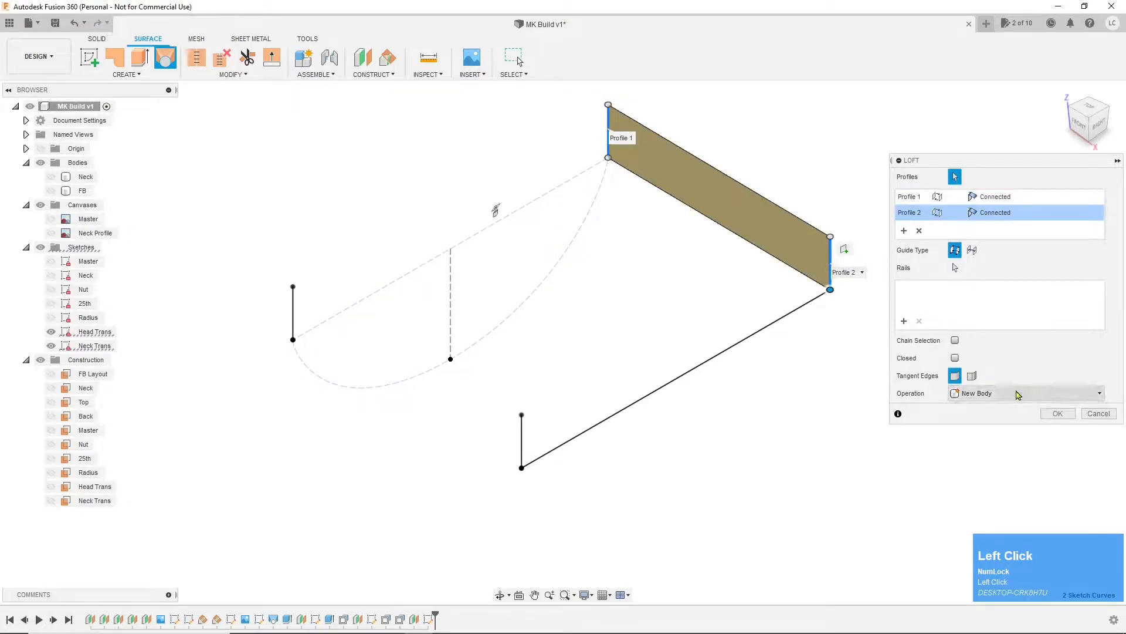
pyautogui.click(1058, 412)
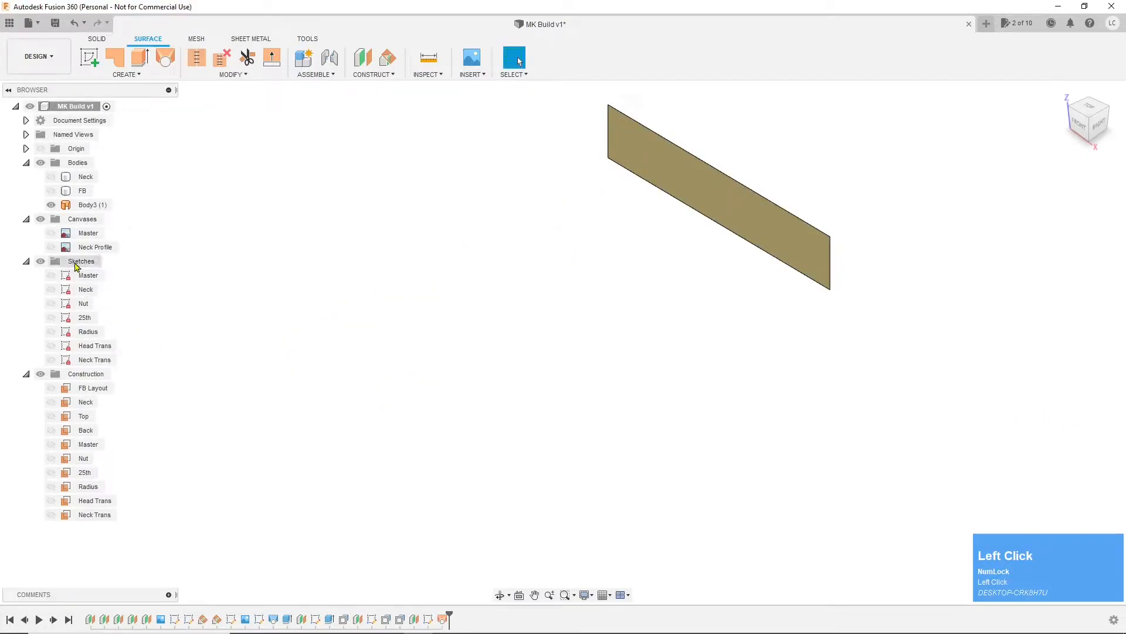
# Step: Rename the newly lofted surface body as Rail Upper
pyautogui.click(94, 205)
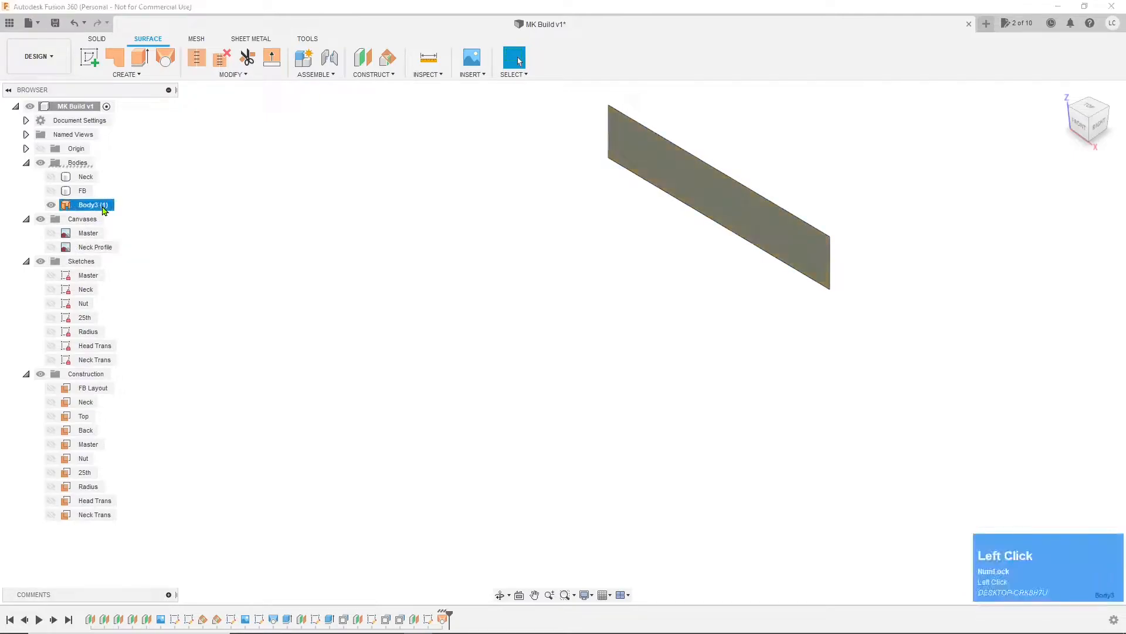
pyautogui.click(102, 205)
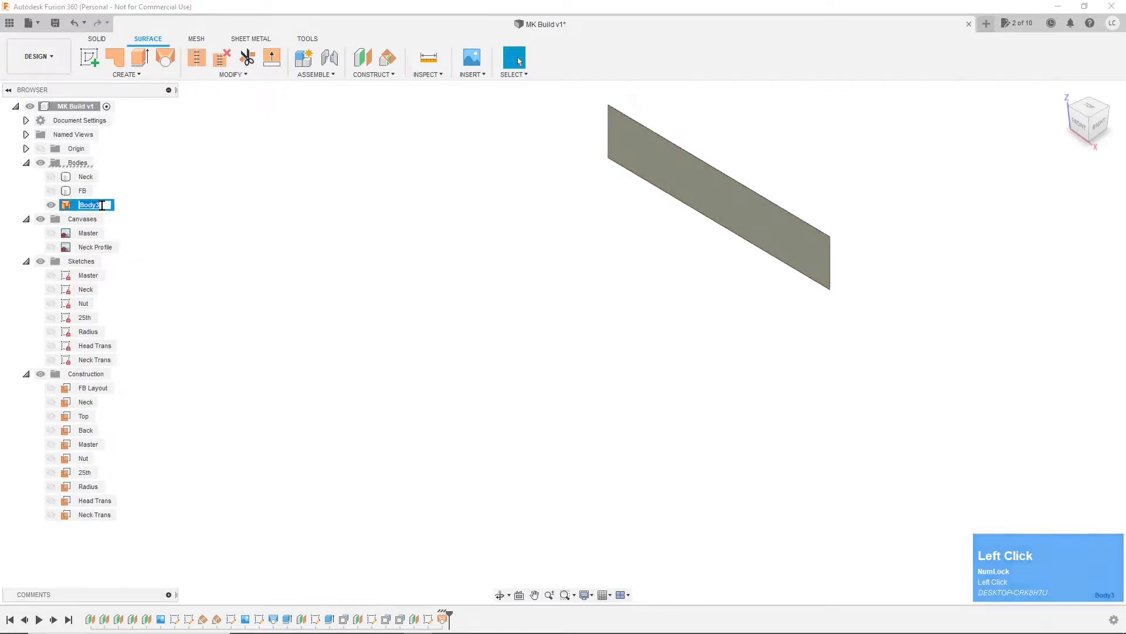
pyautogui.write('Rail ')
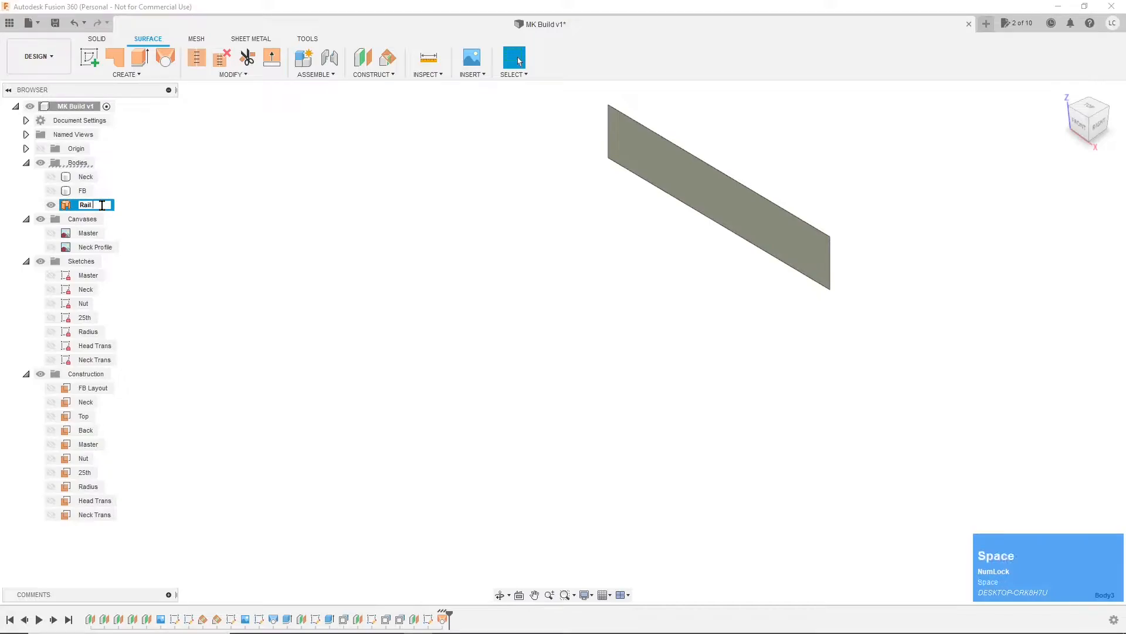
pyautogui.write('Upper')
pyautogui.press('Return')
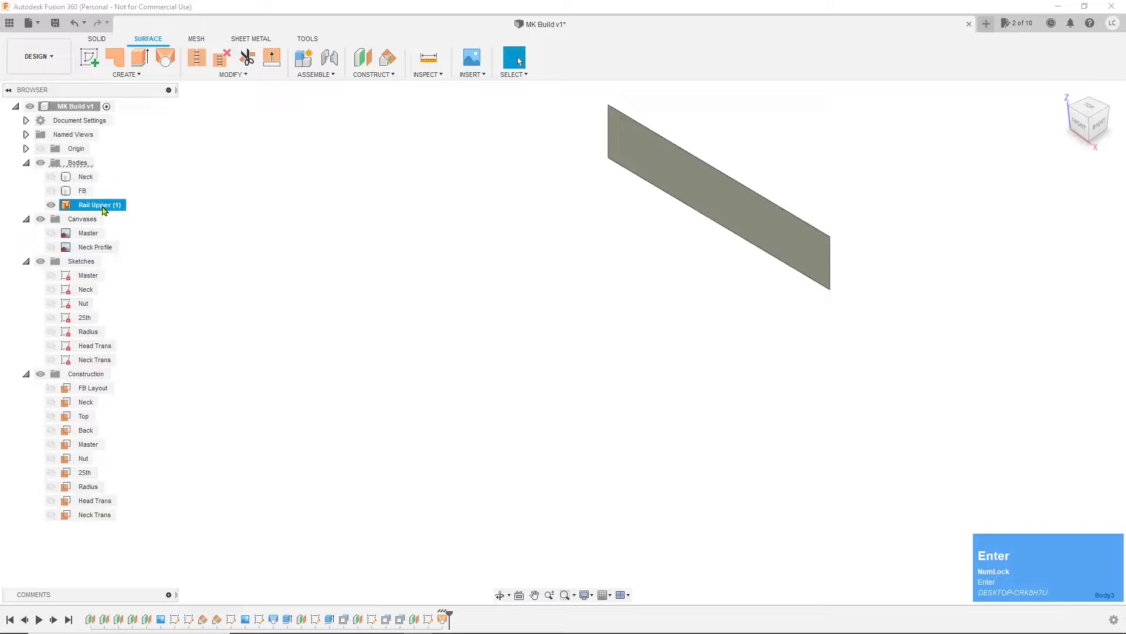
# Step: Show the Neck Trans and Head Trans sketches and loft a surface as a new body between their near-side vertical lines
pyautogui.click(52, 359)
pyautogui.click(51, 345)
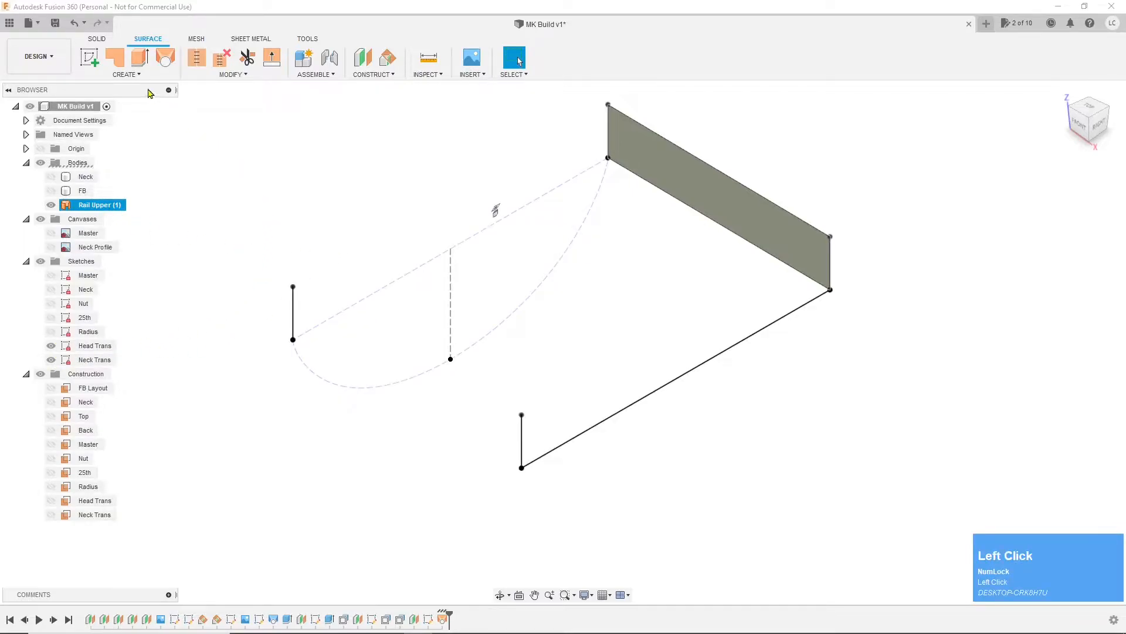
pyautogui.click(165, 59)
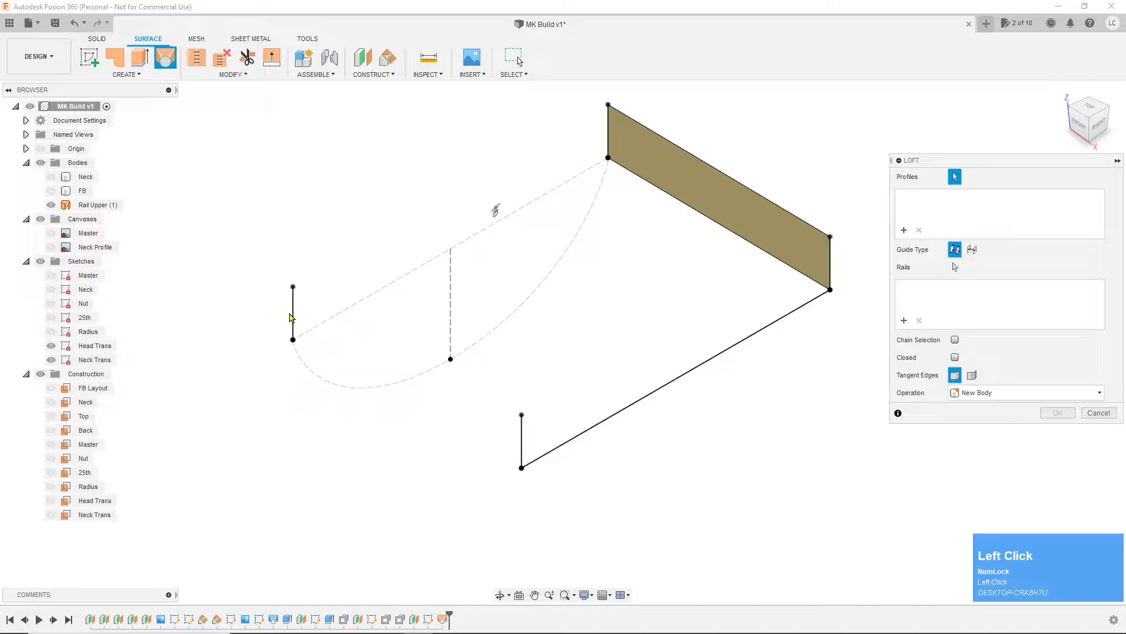
pyautogui.click(294, 317)
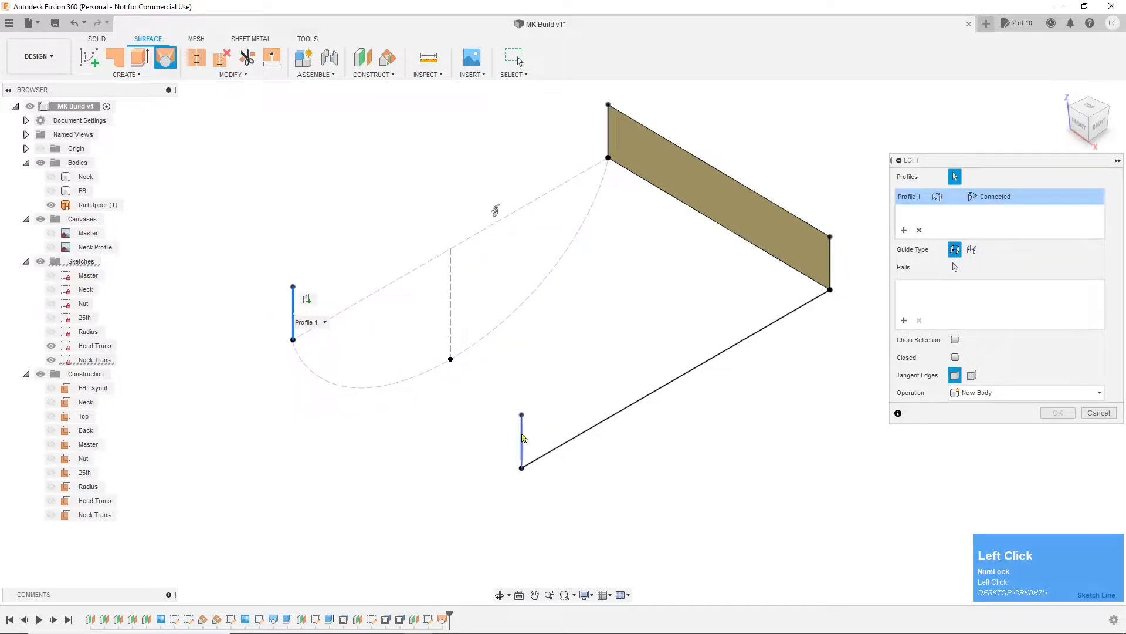
pyautogui.click(522, 436)
pyautogui.click(1058, 413)
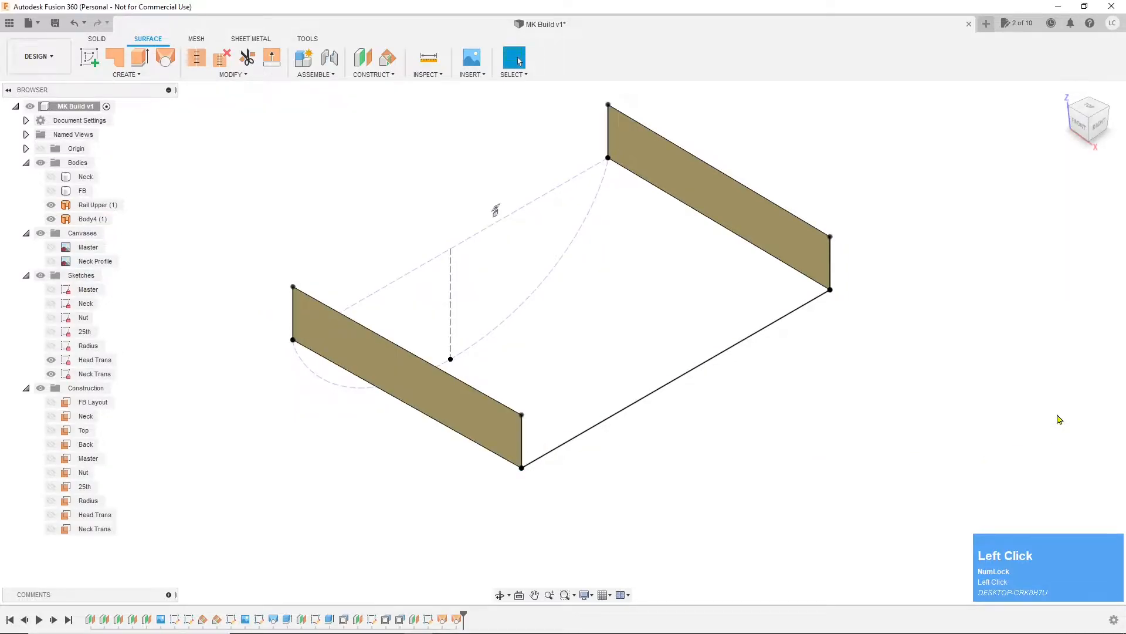
# Step: Rename the near-side lofted surface body as Rail Lower
pyautogui.doubleClick(88, 218)
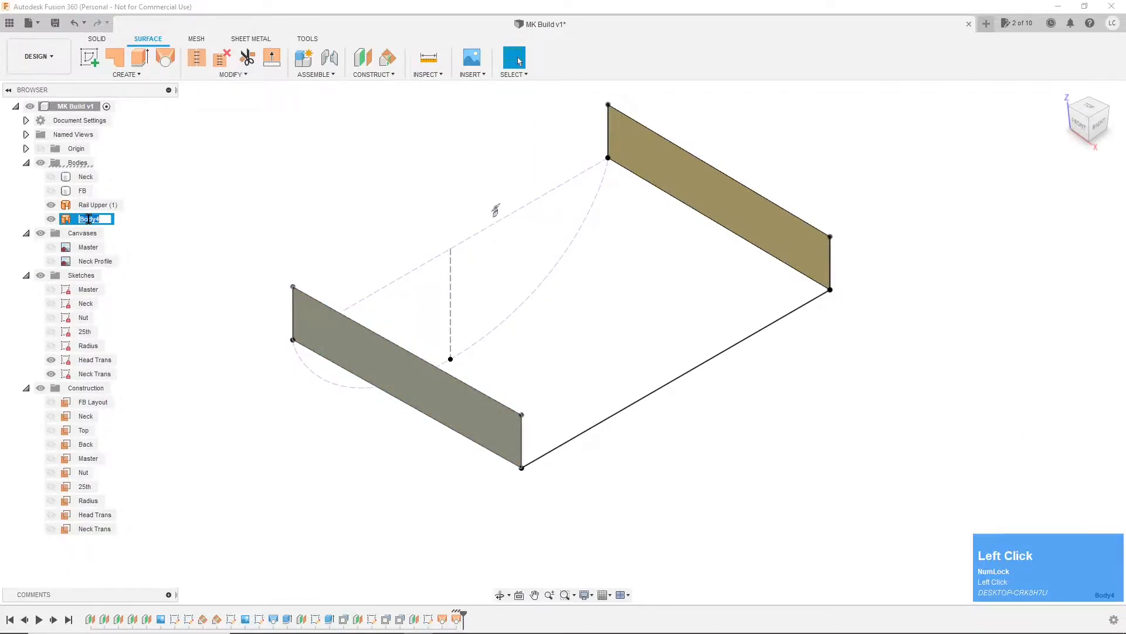
pyautogui.write('Rail Lower')
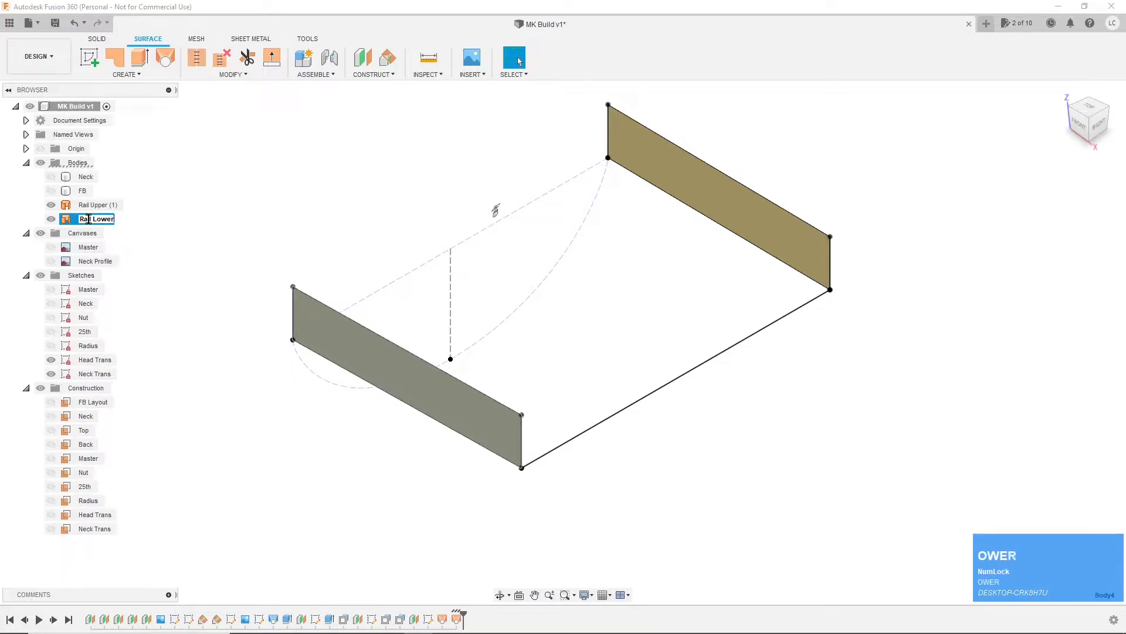
pyautogui.press('Return')
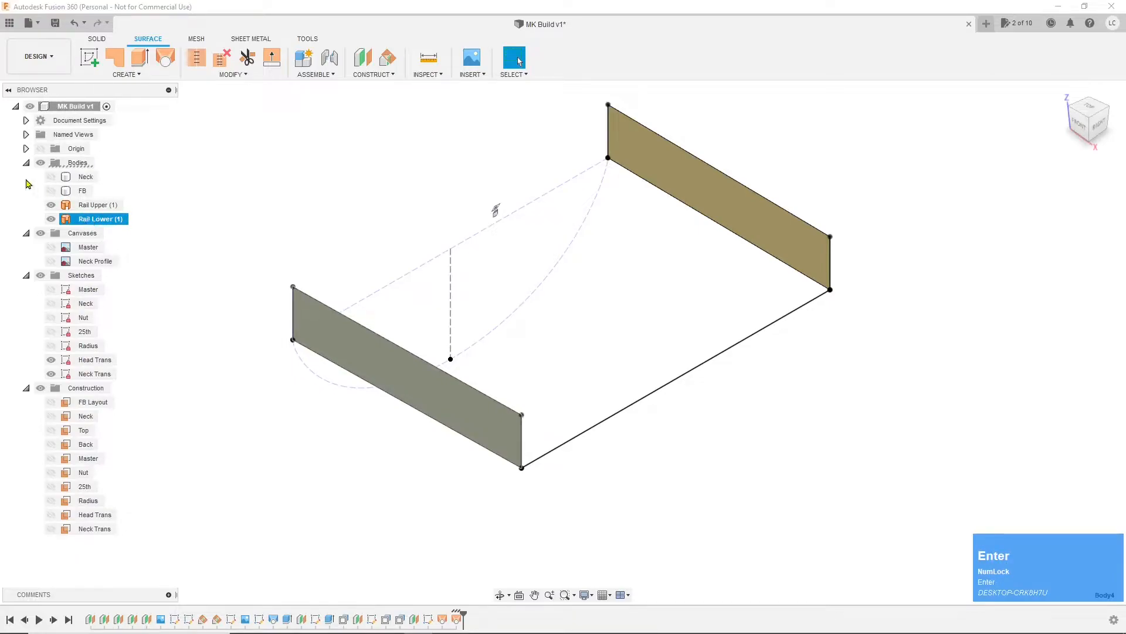
# Step: Hide both rail surfaces and the Head Trans and Neck Trans sketches, and show the Neck sketch
pyautogui.click(54, 216)
pyautogui.click(51, 205)
pyautogui.click(231, 255)
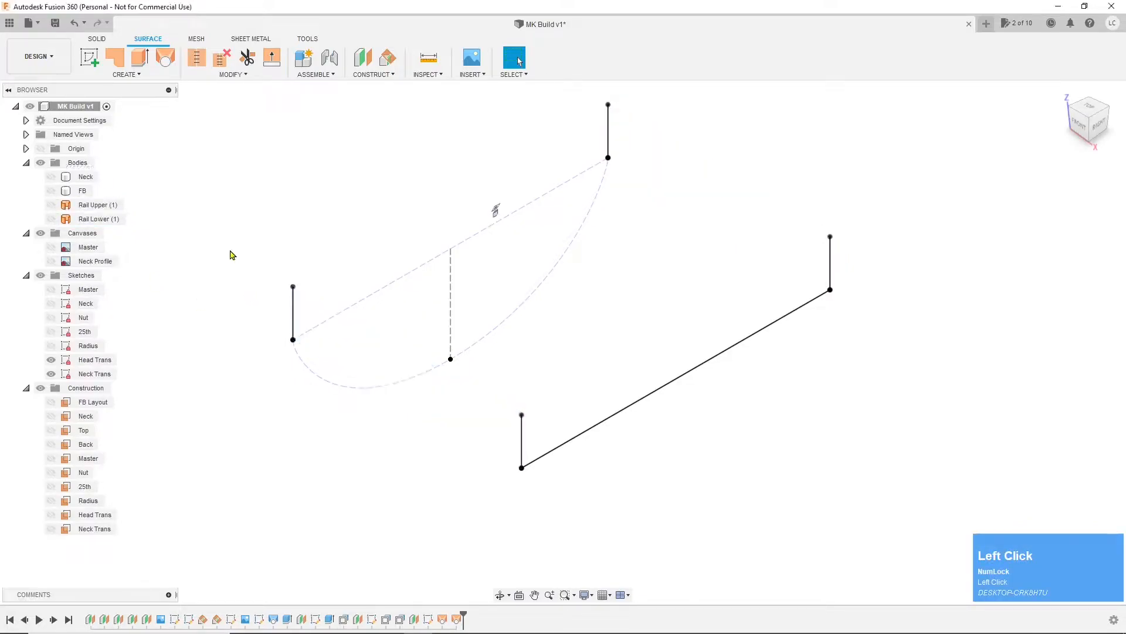
pyautogui.scroll(-2, 256, 251)
pyautogui.click(51, 360)
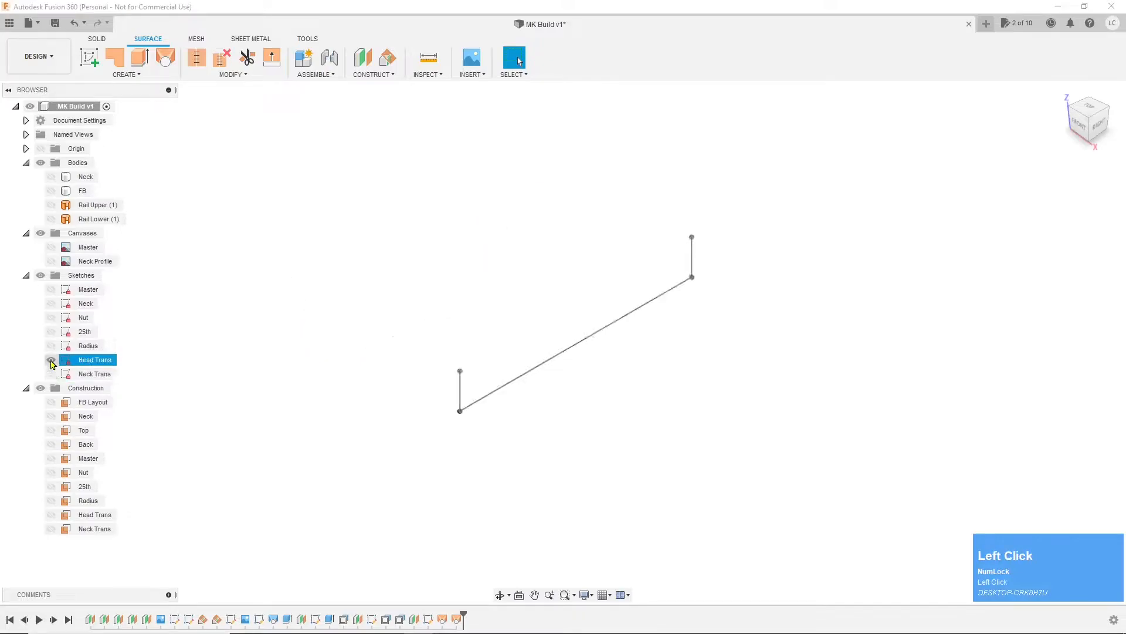
pyautogui.click(52, 304)
pyautogui.scroll(-1, 600, 344)
pyautogui.scroll(-2, 599, 343)
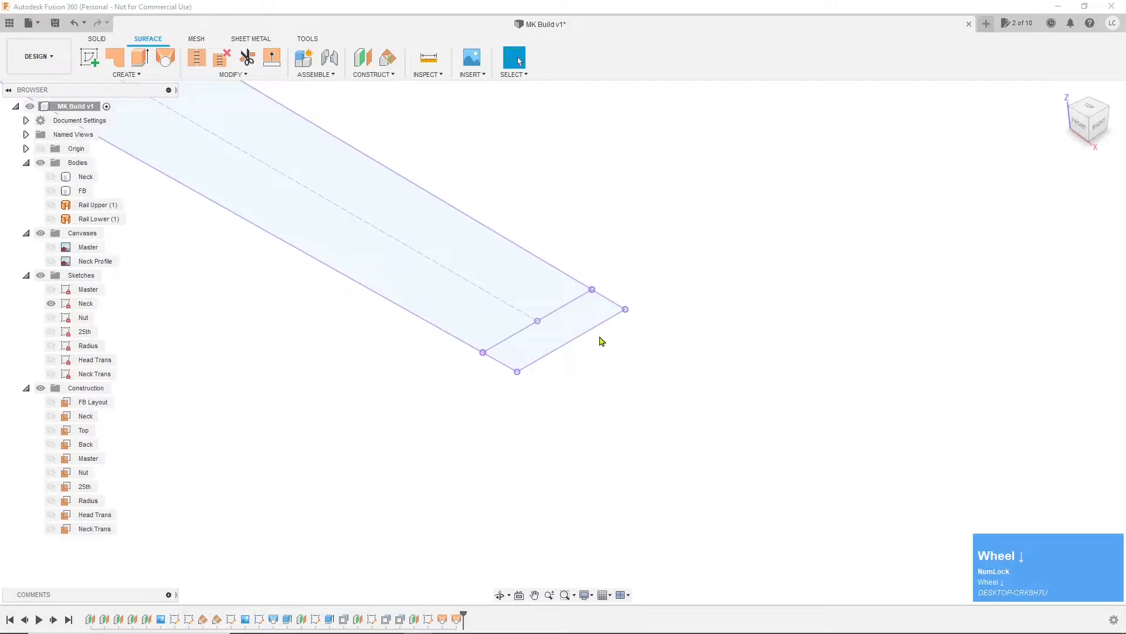
# Step: Start a Plane at Angle and check the headstock angle in the side view of the guitar plan PDF in Acrobat Reader
pyautogui.click(390, 60)
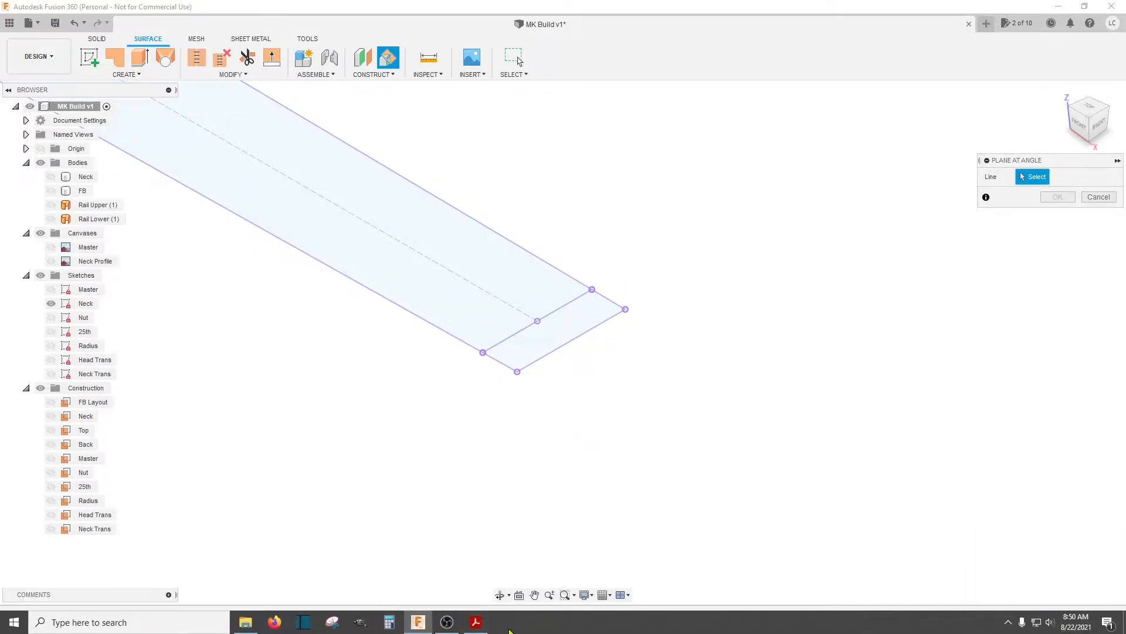
pyautogui.click(481, 627)
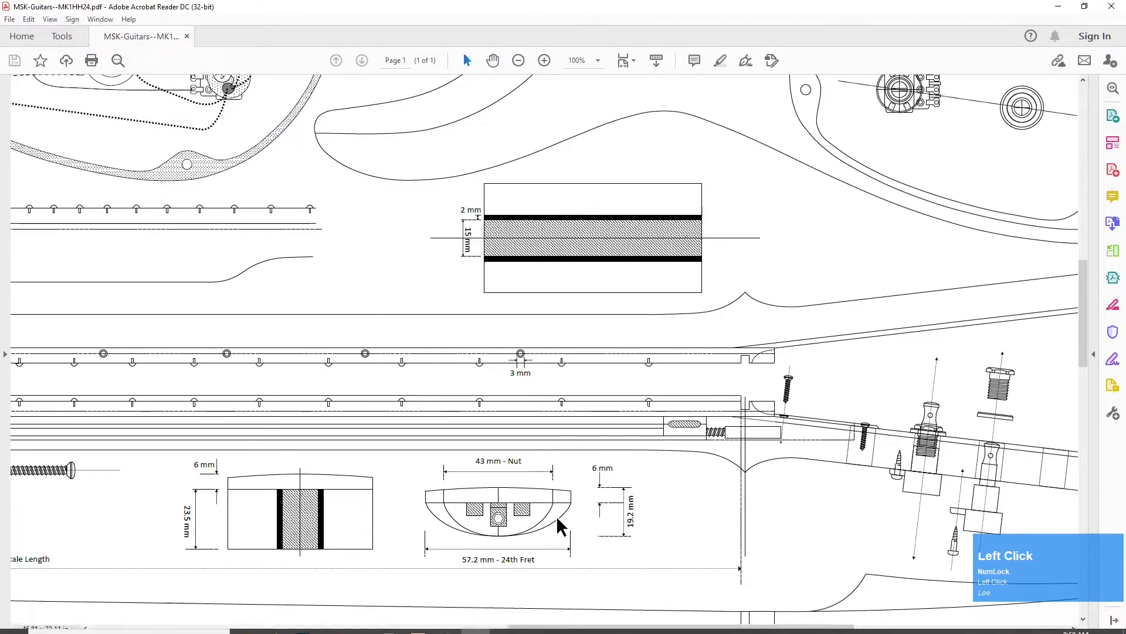
pyautogui.scroll(5, 556, 519)
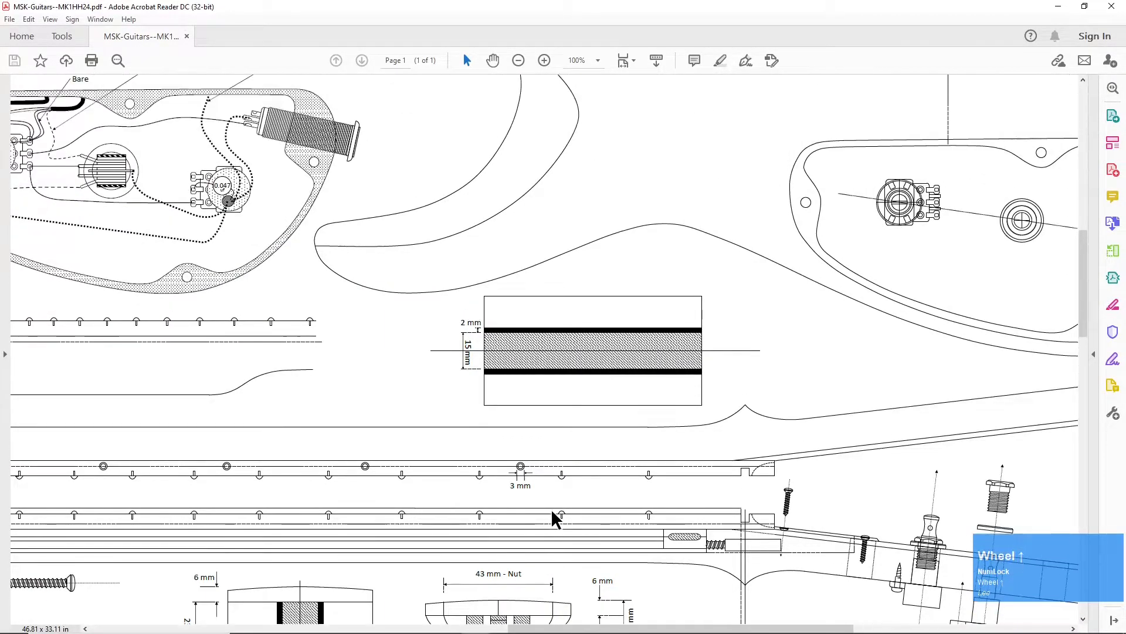
pyautogui.scroll(-4, 782, 370)
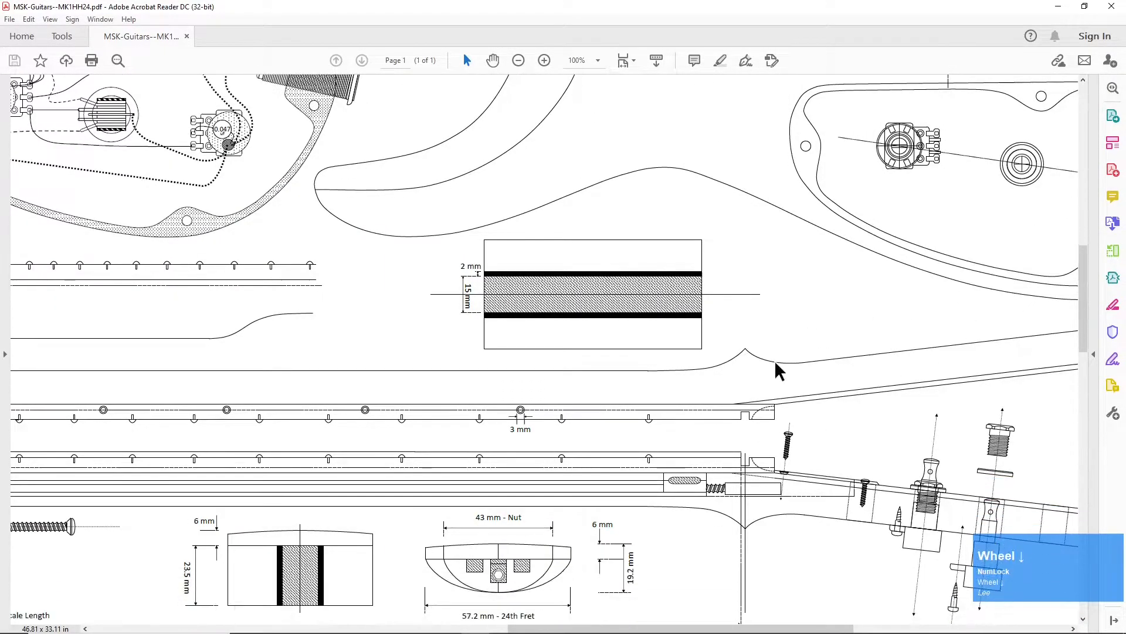
pyautogui.scroll(-4, 707, 387)
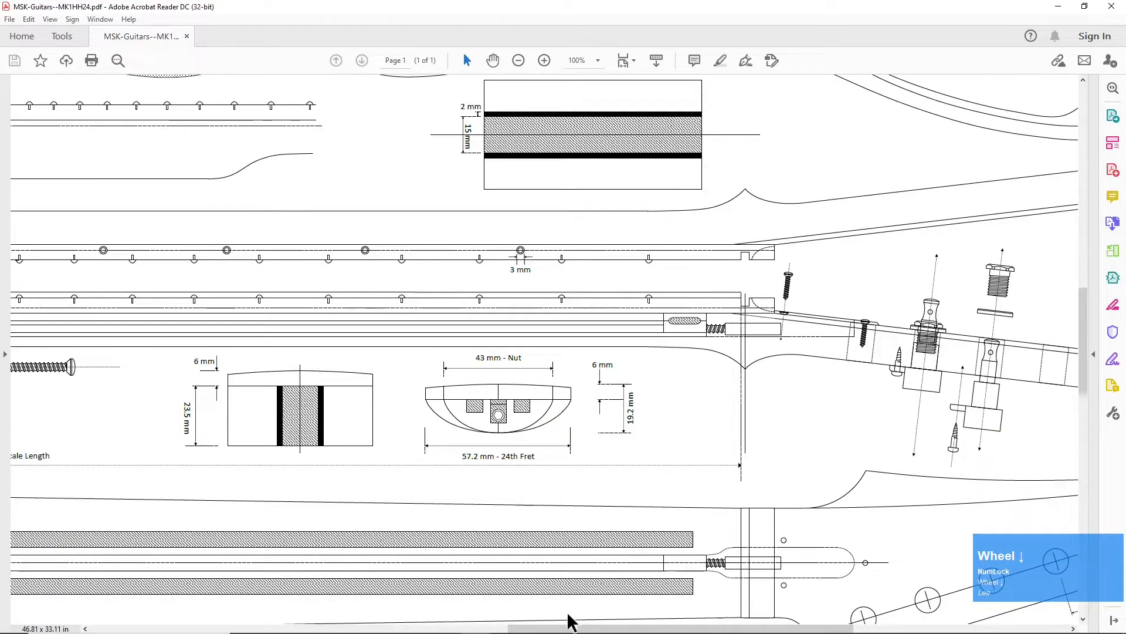
pyautogui.moveTo(572, 631); pyautogui.dragTo(685, 631)
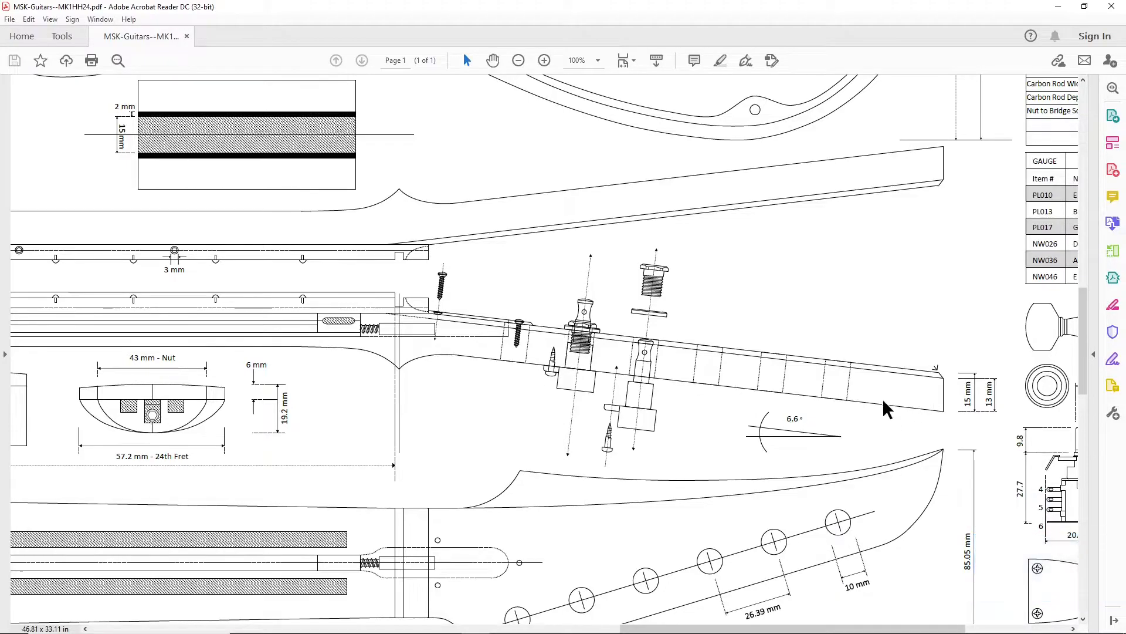
pyautogui.moveTo(559, 619)
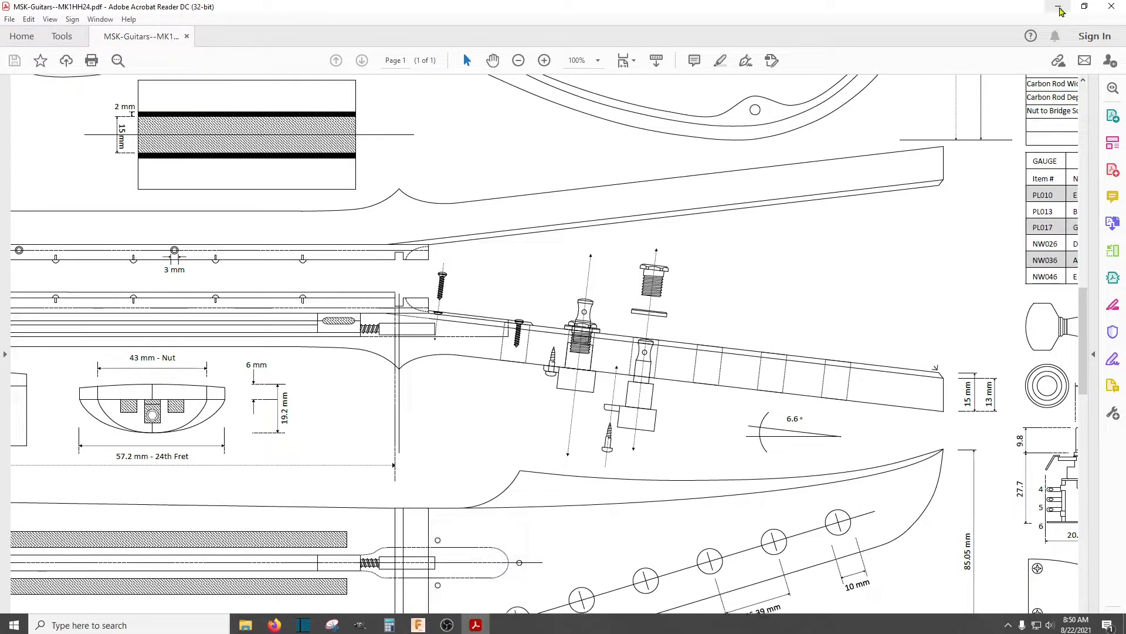
pyautogui.click(1058, 7)
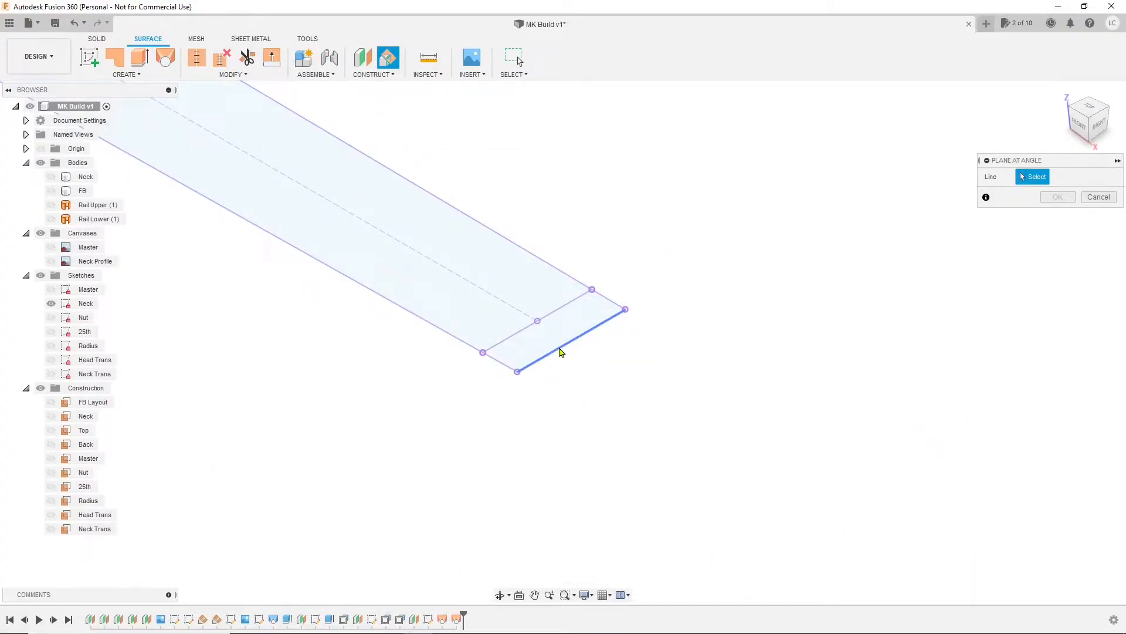
# Step: Create a construction plane through the outermost line at the Neck sketch's headstock end, angled at -7.7 deg
pyautogui.click(562, 352)
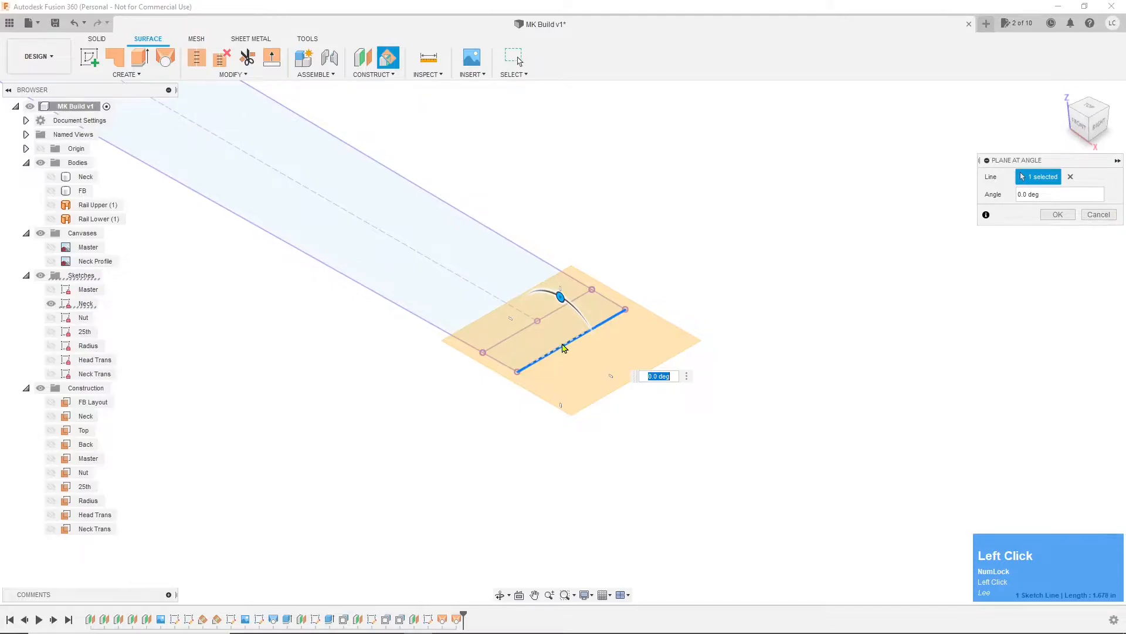
pyautogui.moveTo(564, 302); pyautogui.dragTo(566, 301)
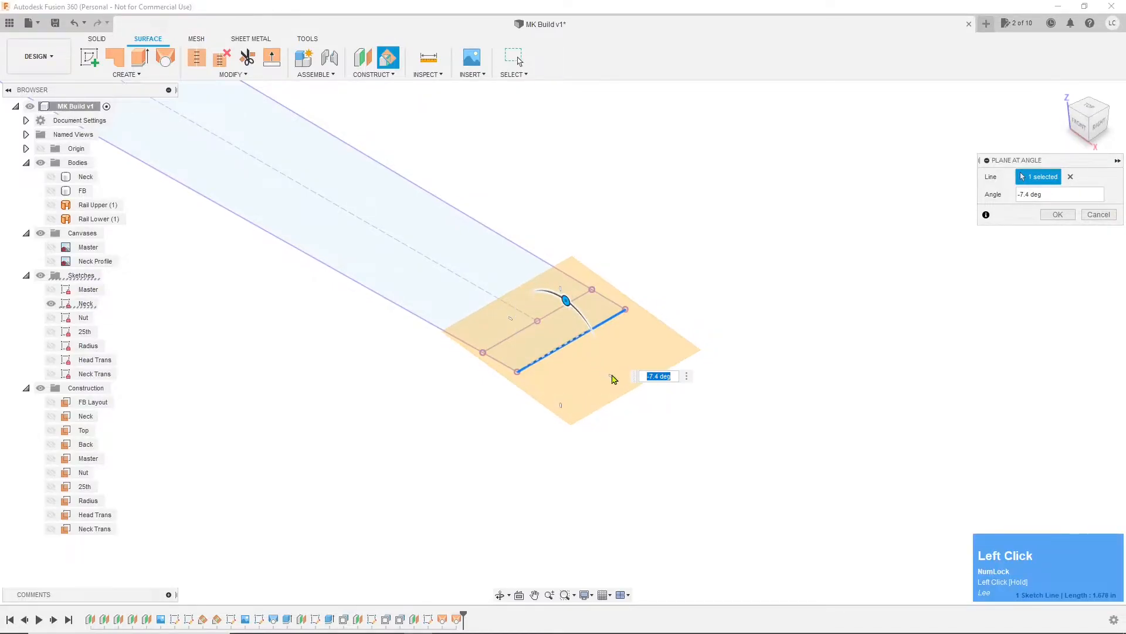
pyautogui.write('-7.7')
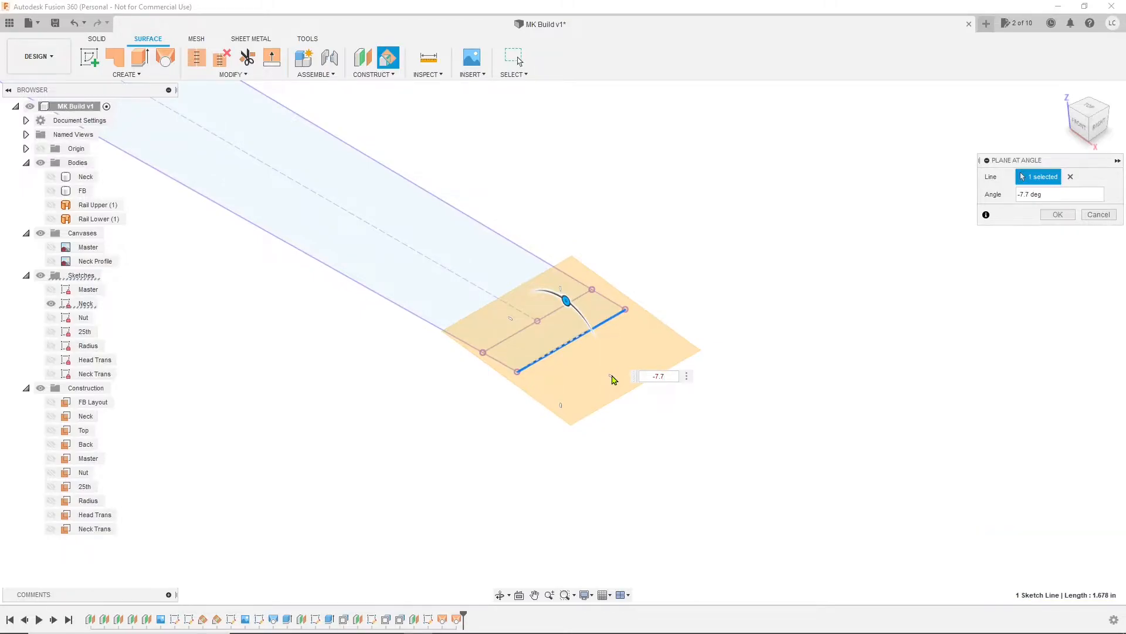
pyautogui.press('Return')
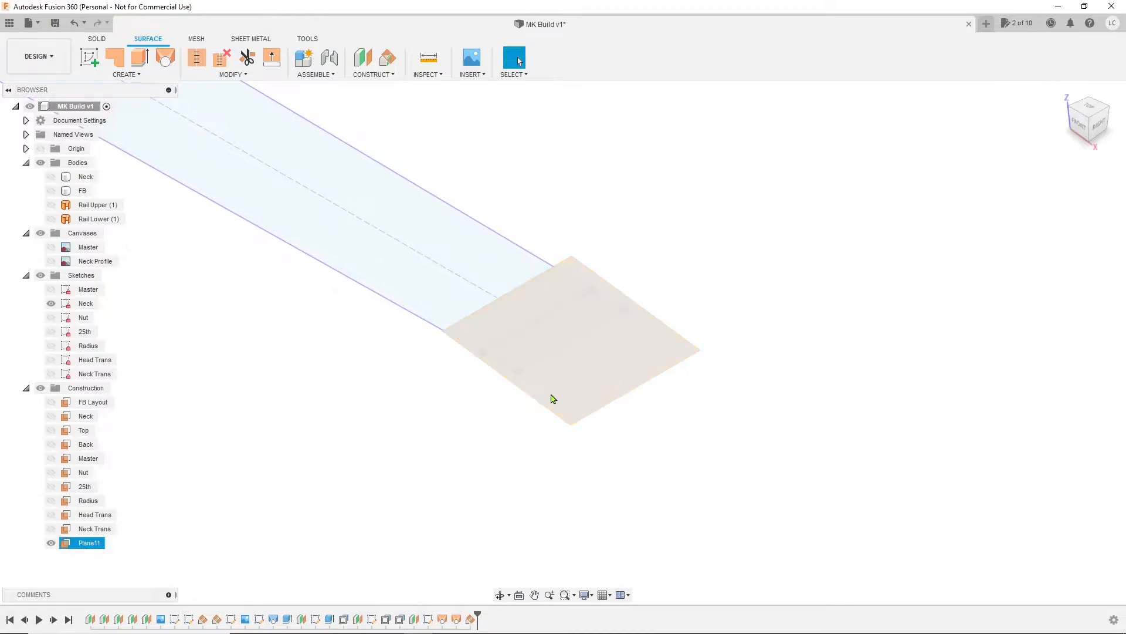
# Step: Rename the new angled construction plane as Head
pyautogui.click(104, 547)
pyautogui.doubleClick(103, 547)
pyautogui.write('Head')
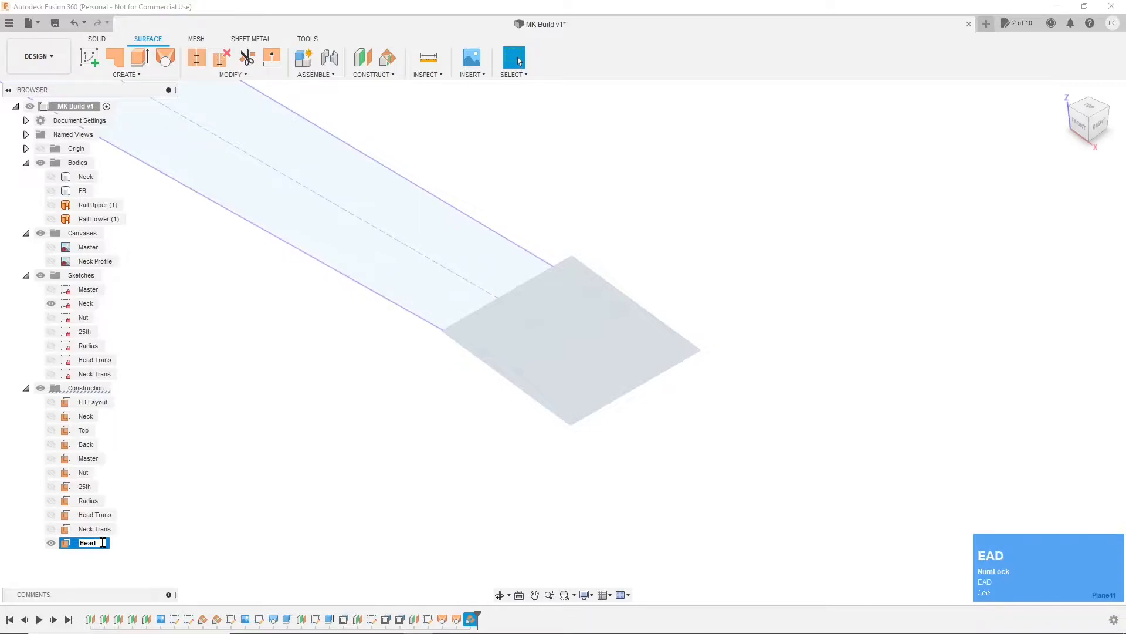
pyautogui.press('Return')
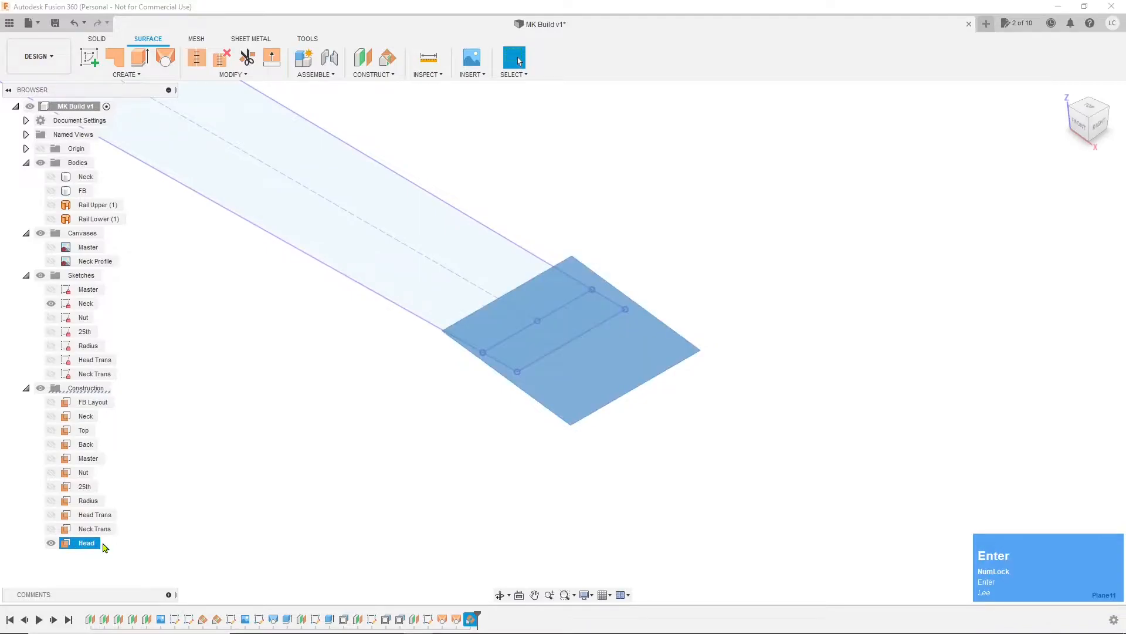
pyautogui.rightClick(85, 550)
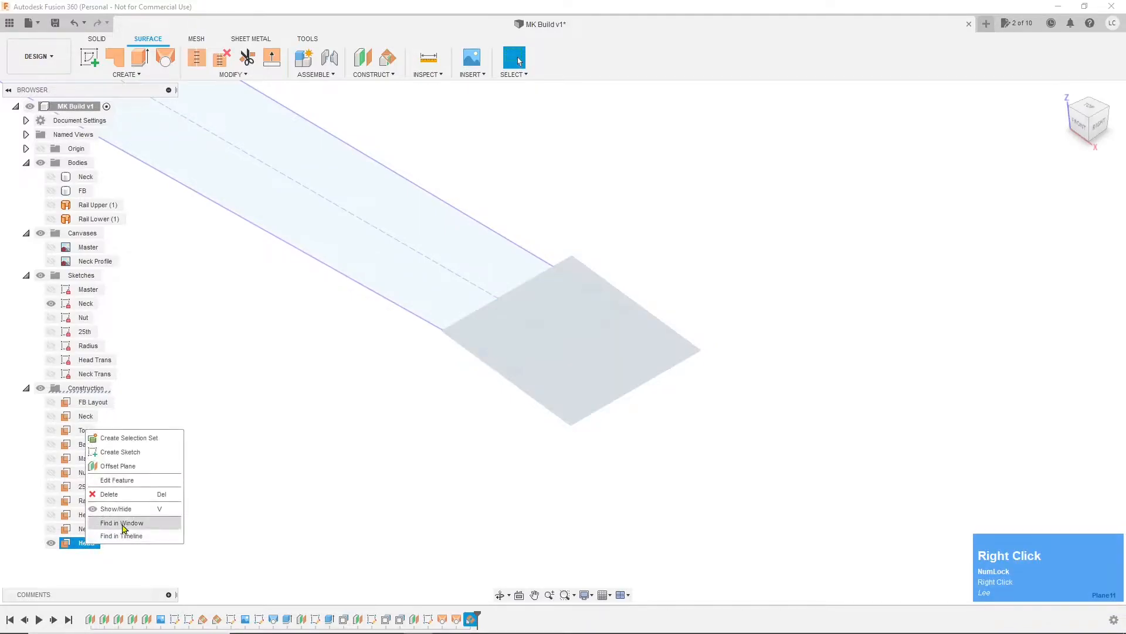
pyautogui.click(137, 454)
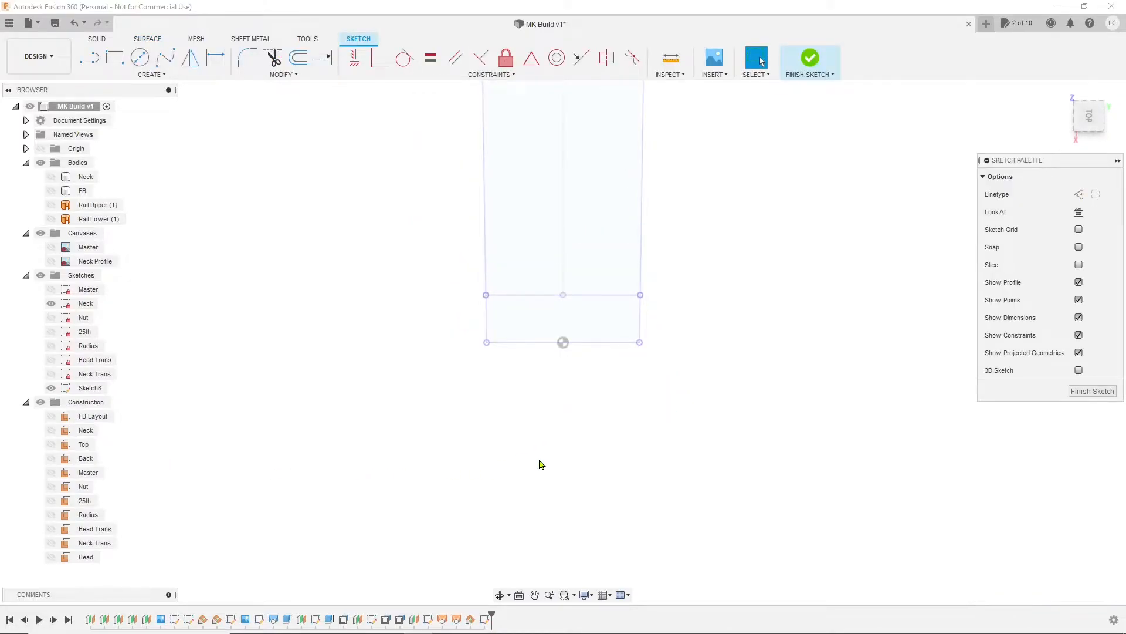
pyautogui.hotkey('ctrl', 'z')
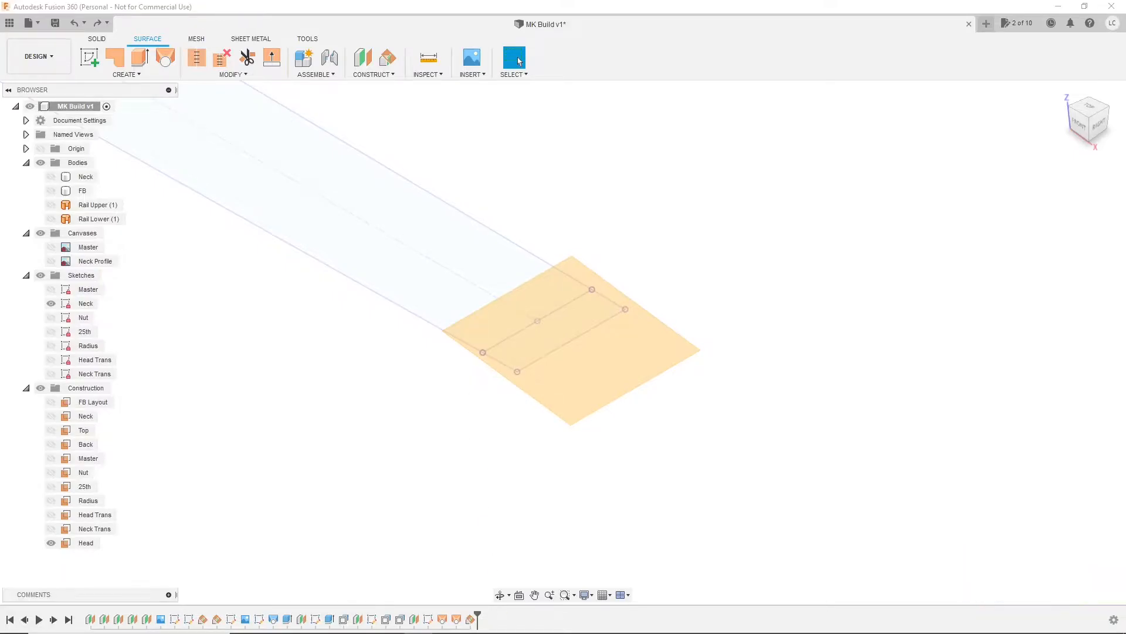
# Step: Switch to the guitar plan PDF in Acrobat Reader and capture the rear-view headstock drawing with Snipping Tool
pyautogui.click(475, 623)
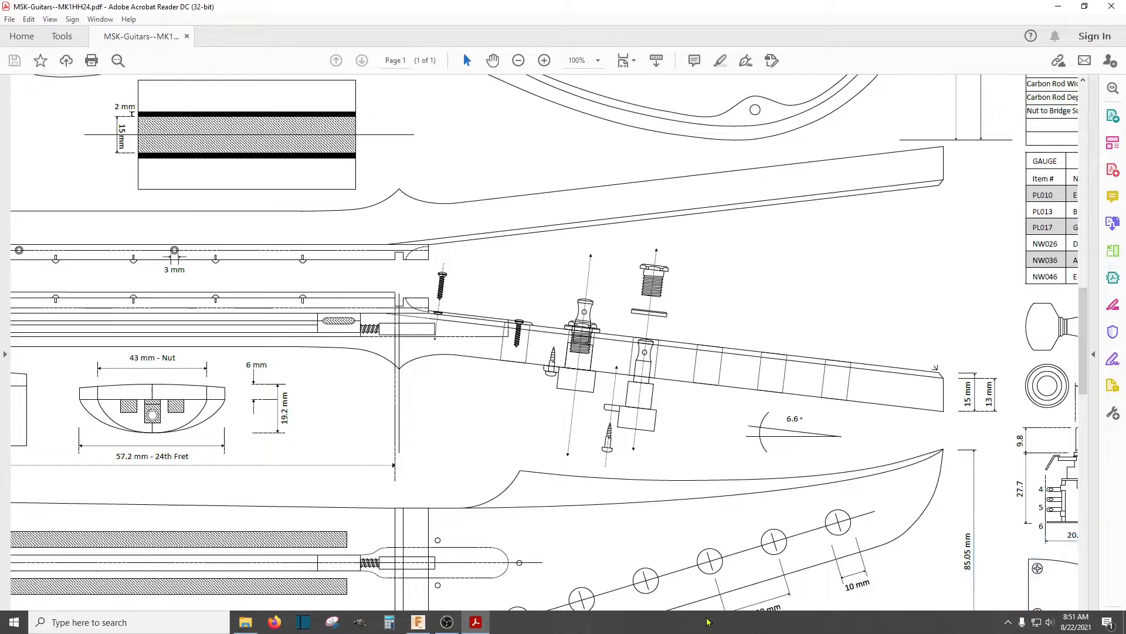
pyautogui.moveTo(1082, 354); pyautogui.dragTo(1041, 106)
pyautogui.moveTo(657, 627); pyautogui.dragTo(125, 546)
pyautogui.moveTo(691, 628)
pyautogui.mouseDown()
pyautogui.moveTo(82, 587)
pyautogui.moveTo(118, 572)
pyautogui.mouseUp()
pyautogui.scroll(-3, 354, 475)
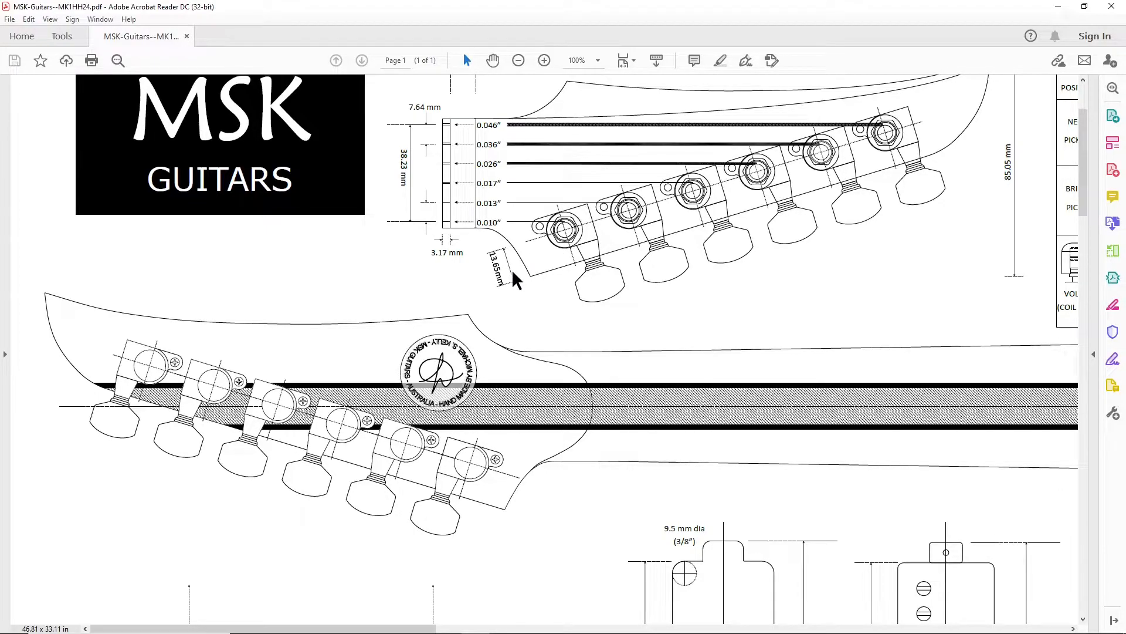
pyautogui.scroll(-1, 514, 280)
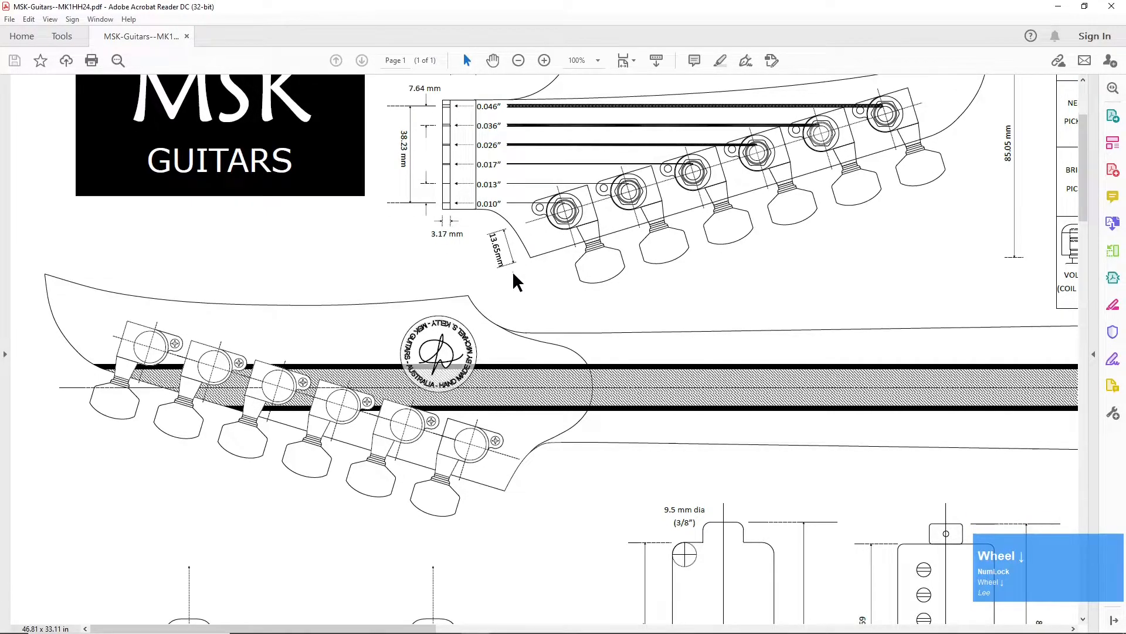
pyautogui.moveTo(389, 631)
pyautogui.click(332, 625)
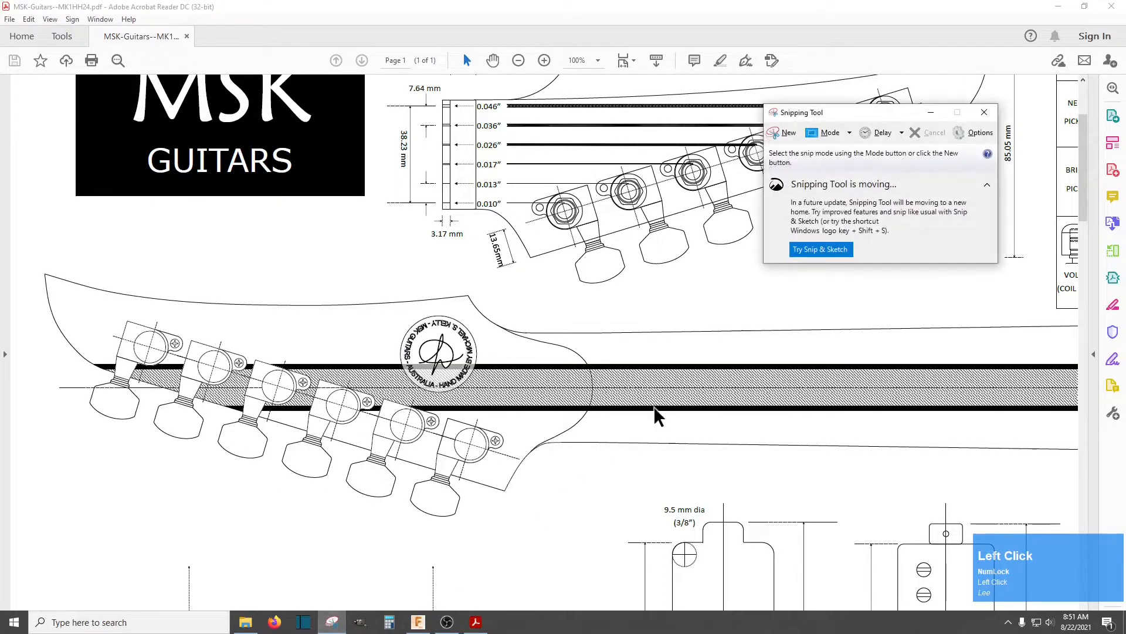
pyautogui.click(787, 133)
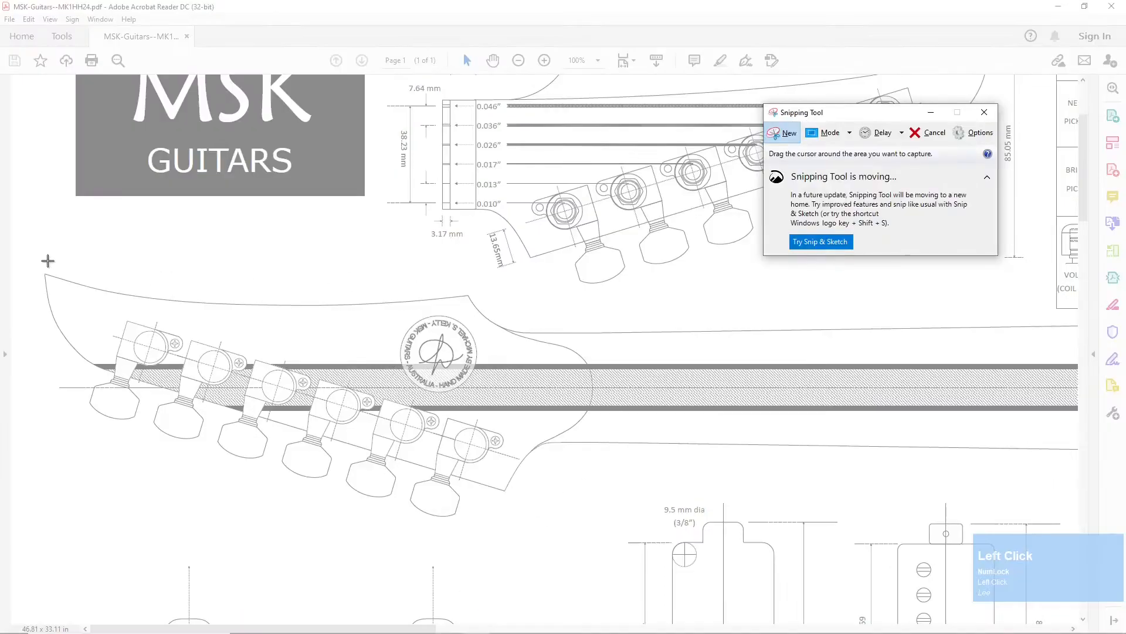
pyautogui.moveTo(37, 258); pyautogui.dragTo(607, 531)
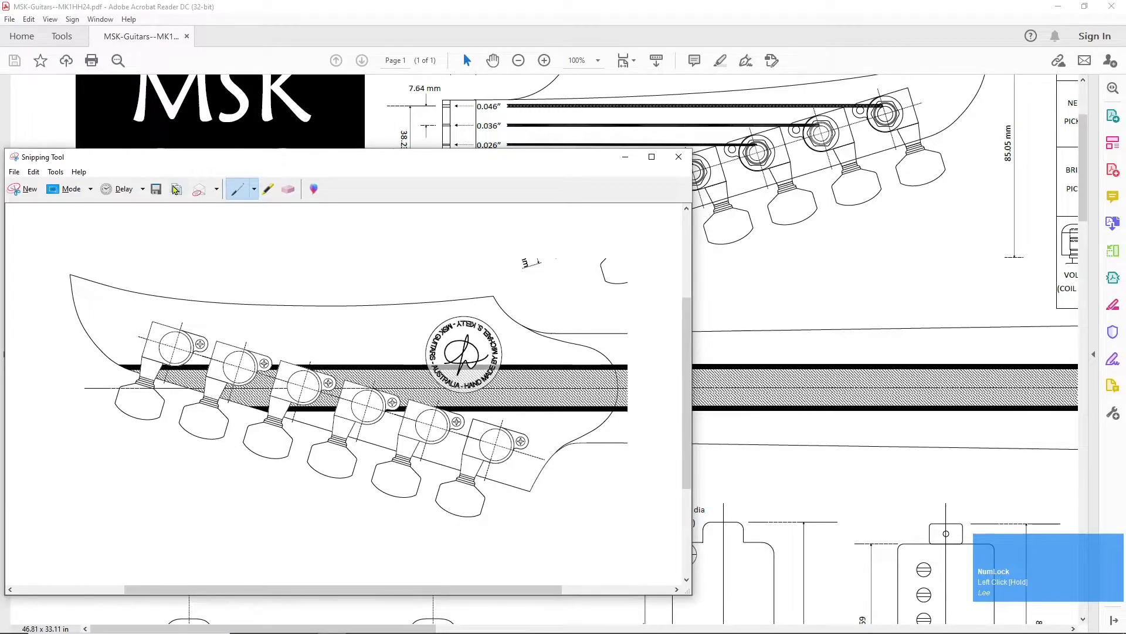
# Step: Save the headstock snip as the PNG image Head in the MK1 folder and return to Fusion 360
pyautogui.click(157, 190)
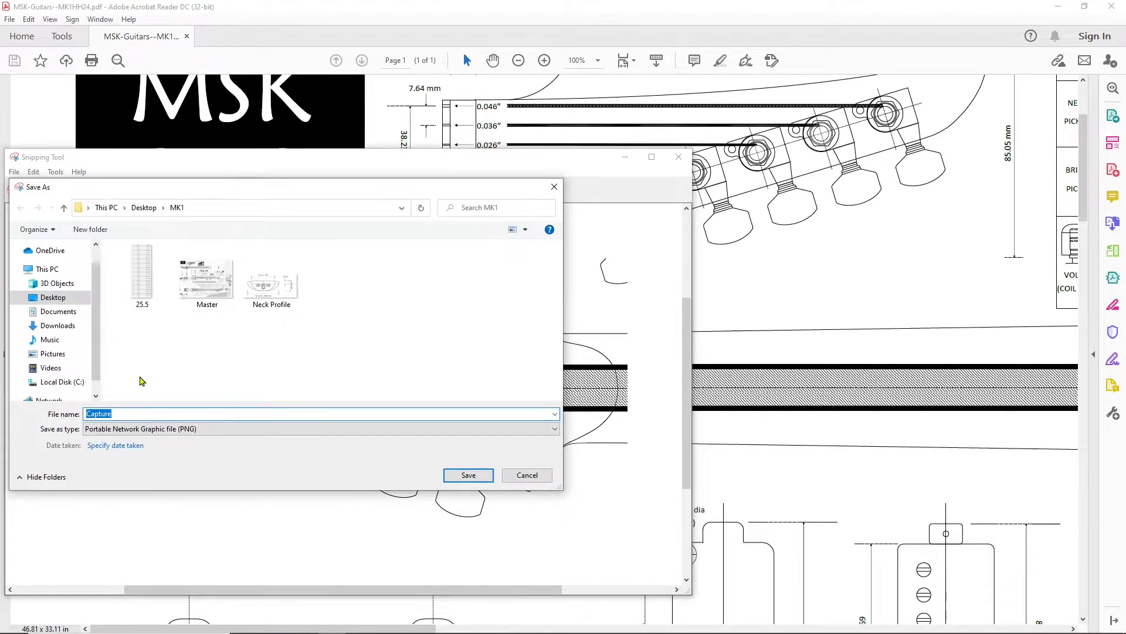
pyautogui.write('Head')
pyautogui.press('Return')
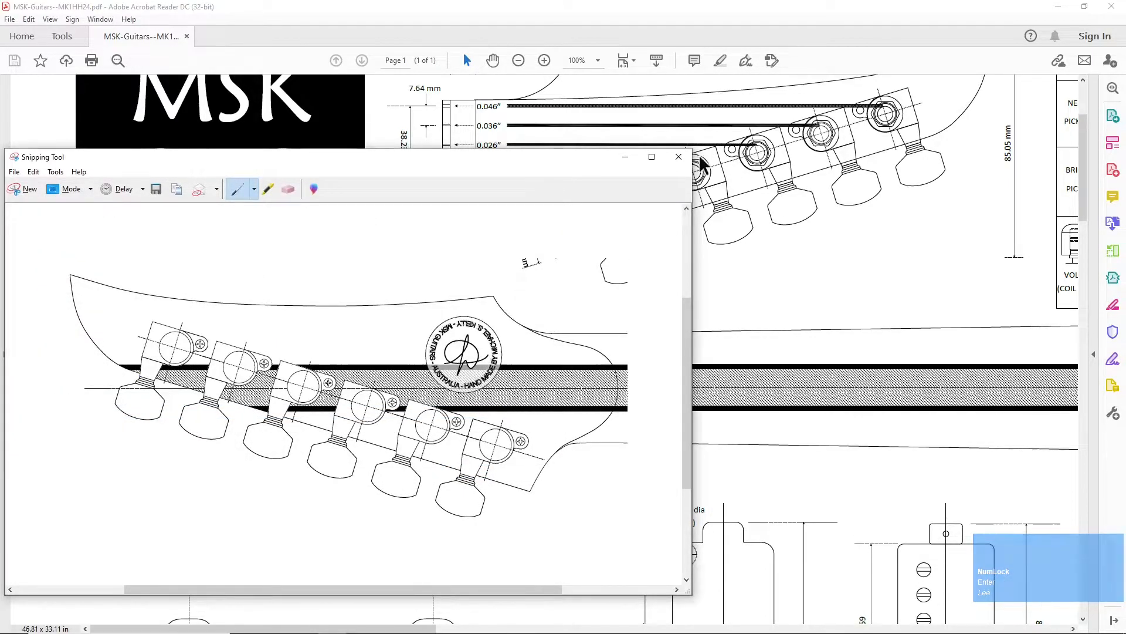
pyautogui.click(679, 156)
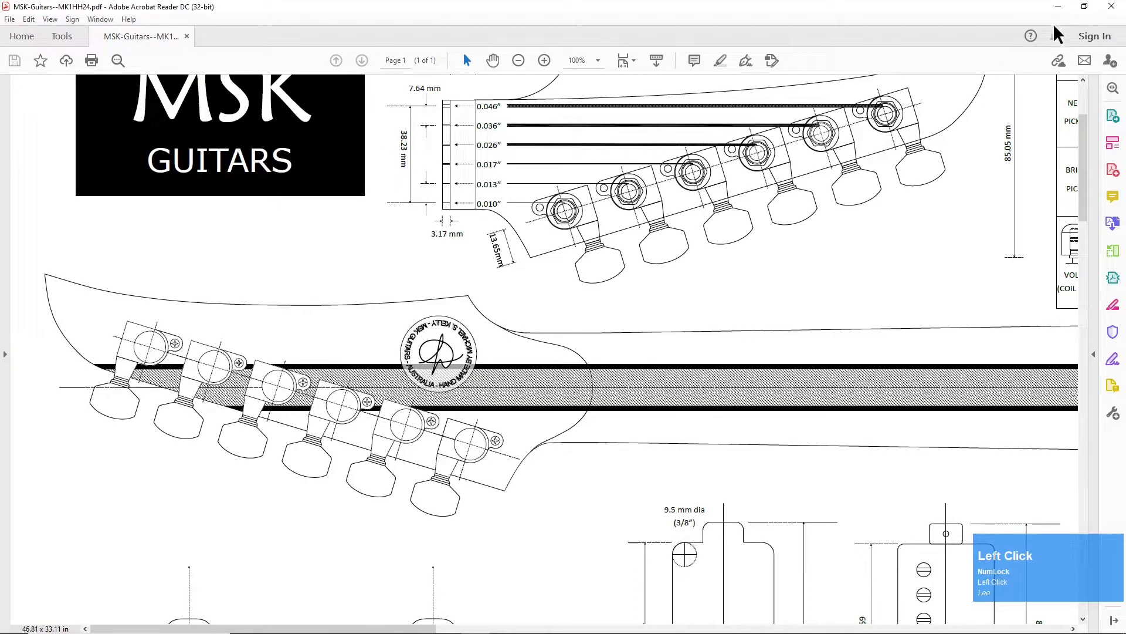
pyautogui.click(1059, 7)
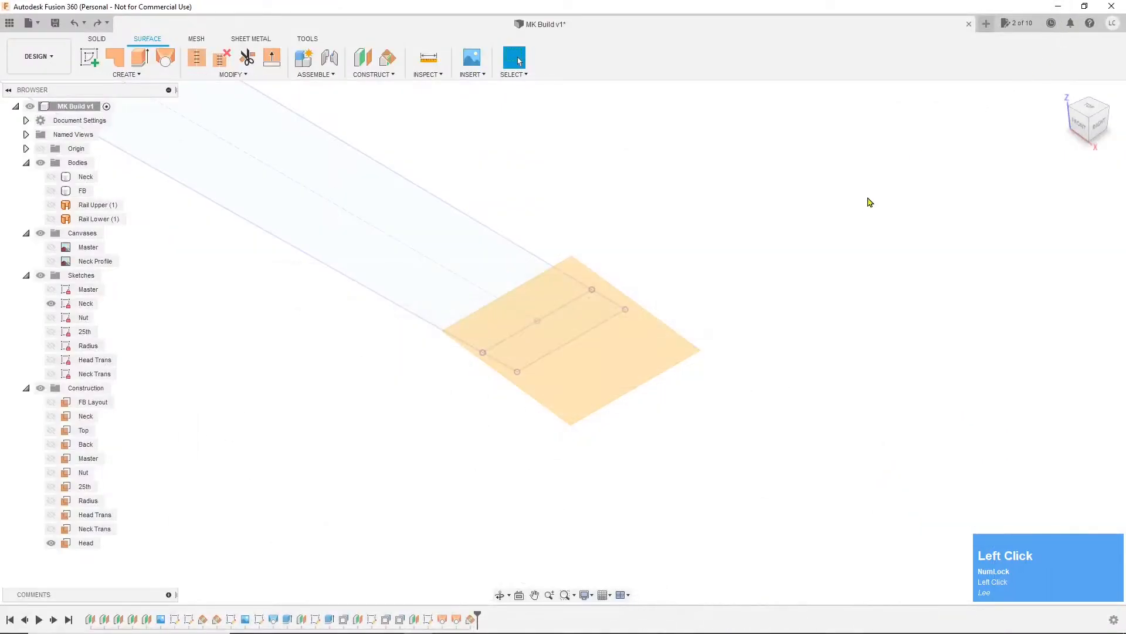
# Step: Insert the Head.PNG image from the computer as a canvas on the Head construction plane
pyautogui.click(473, 61)
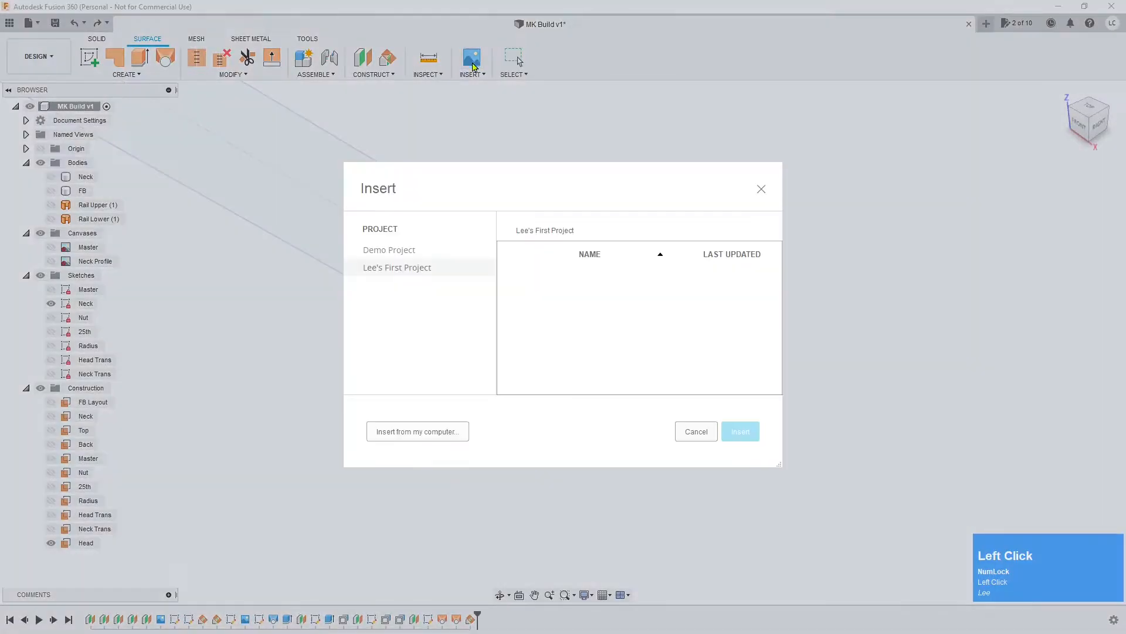
pyautogui.click(418, 431)
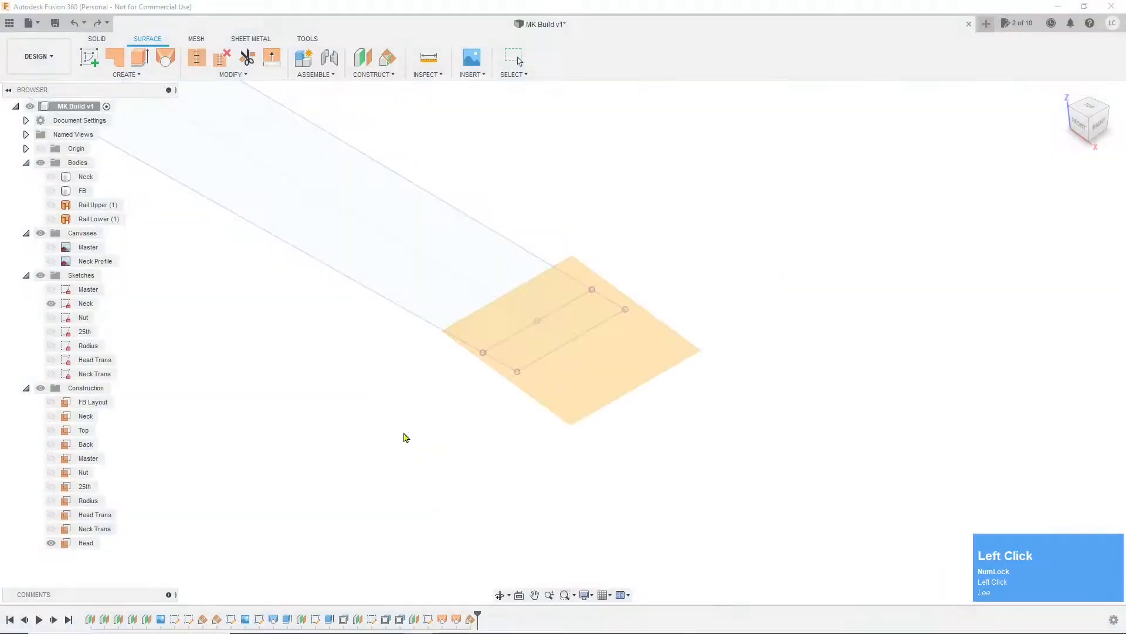
pyautogui.doubleClick(202, 140)
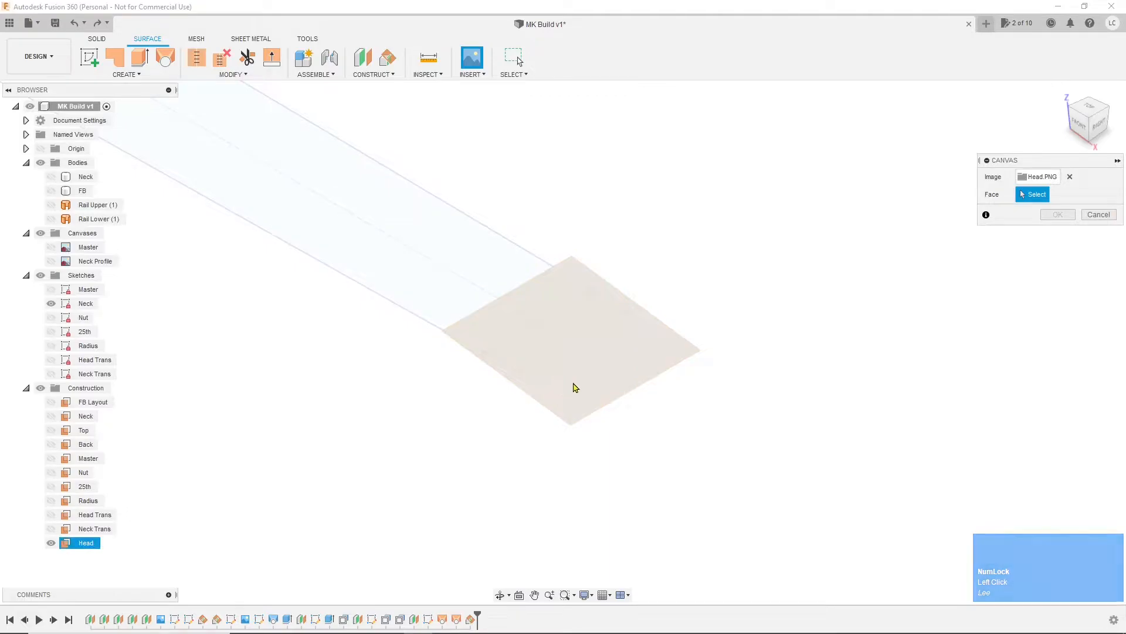
pyautogui.click(574, 387)
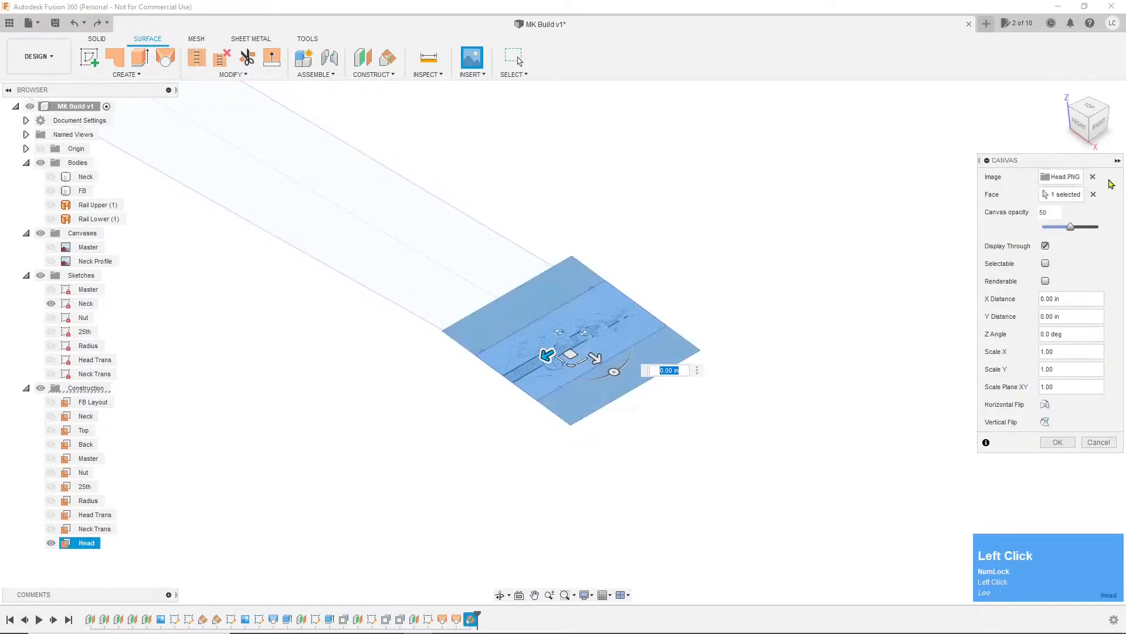
# Step: Rotate the headstock canvas by -90 deg so the headstock runs in line with the neck
pyautogui.click(1093, 118)
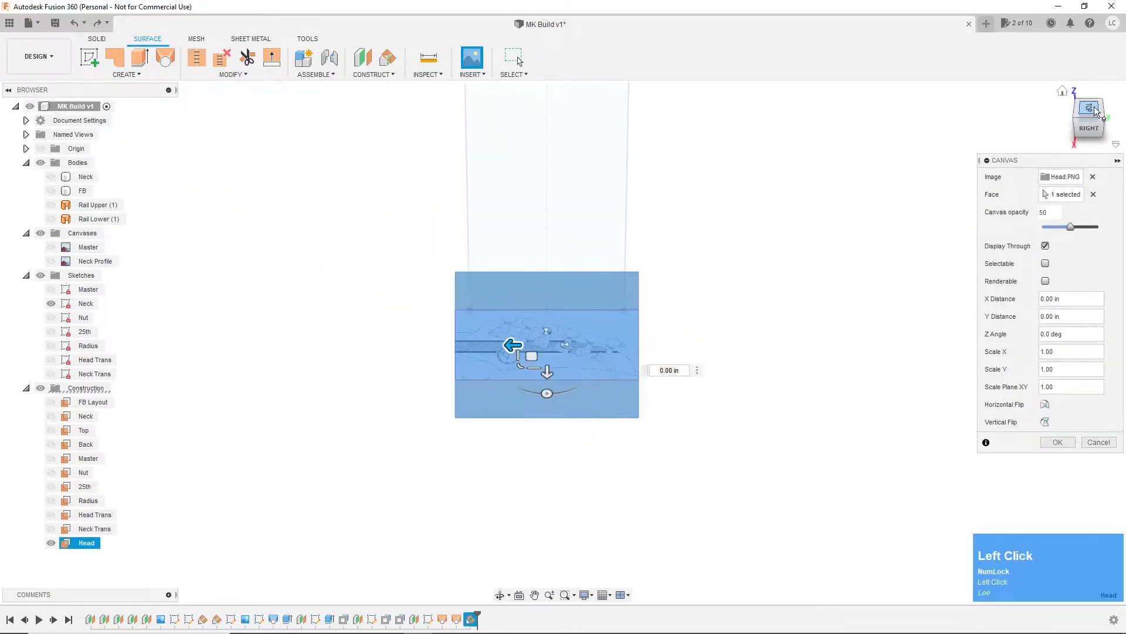
pyautogui.click(1095, 111)
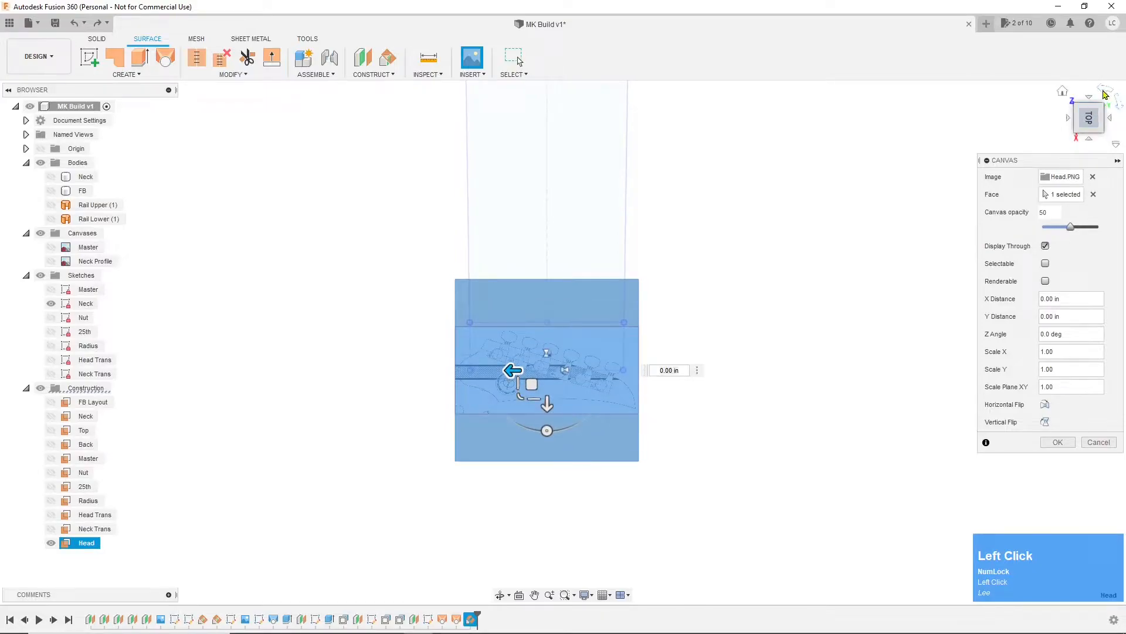
pyautogui.click(1103, 90)
pyautogui.scroll(5, 603, 393)
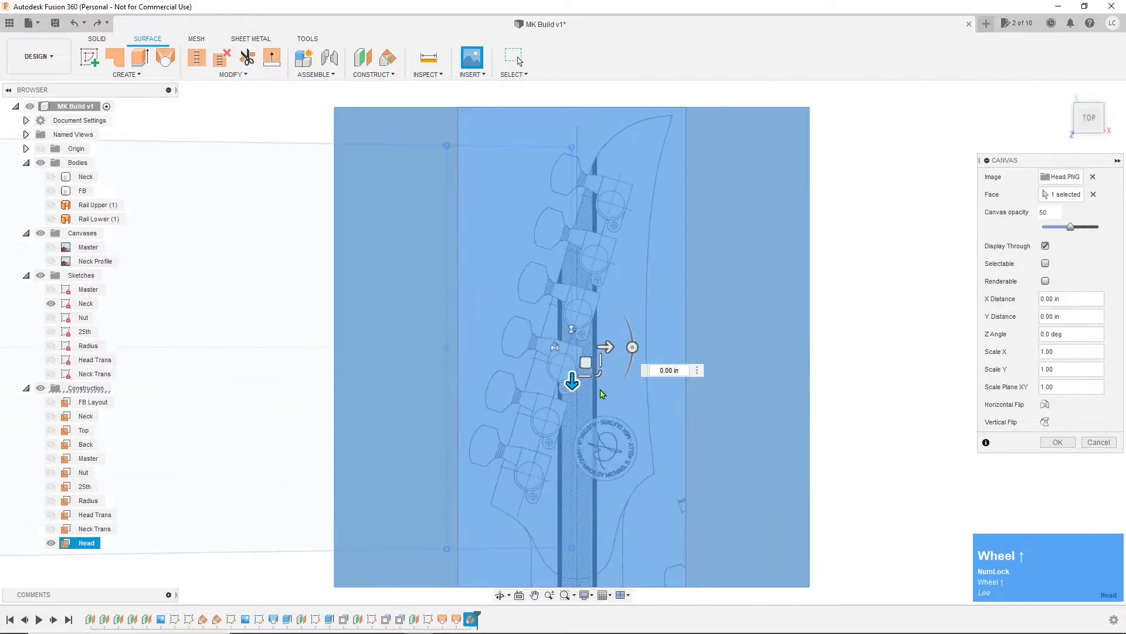
pyautogui.moveTo(632, 346); pyautogui.dragTo(568, 428)
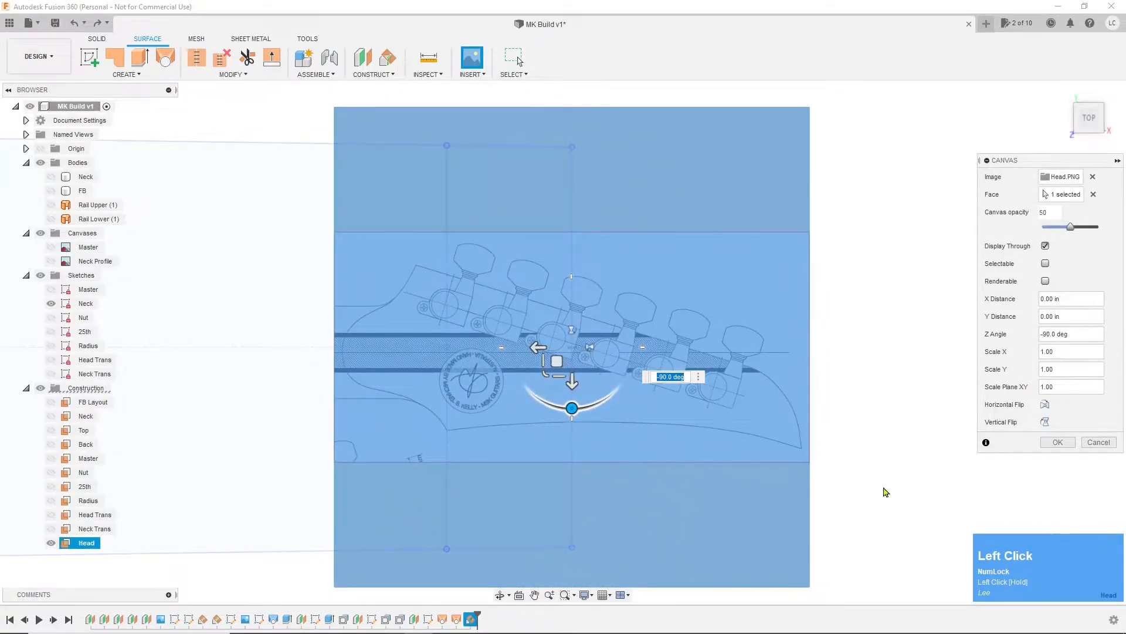
# Step: Flip the headstock canvas vertically, scale it up well beyond the Head plane's outline, and accept the canvas
pyautogui.click(1045, 422)
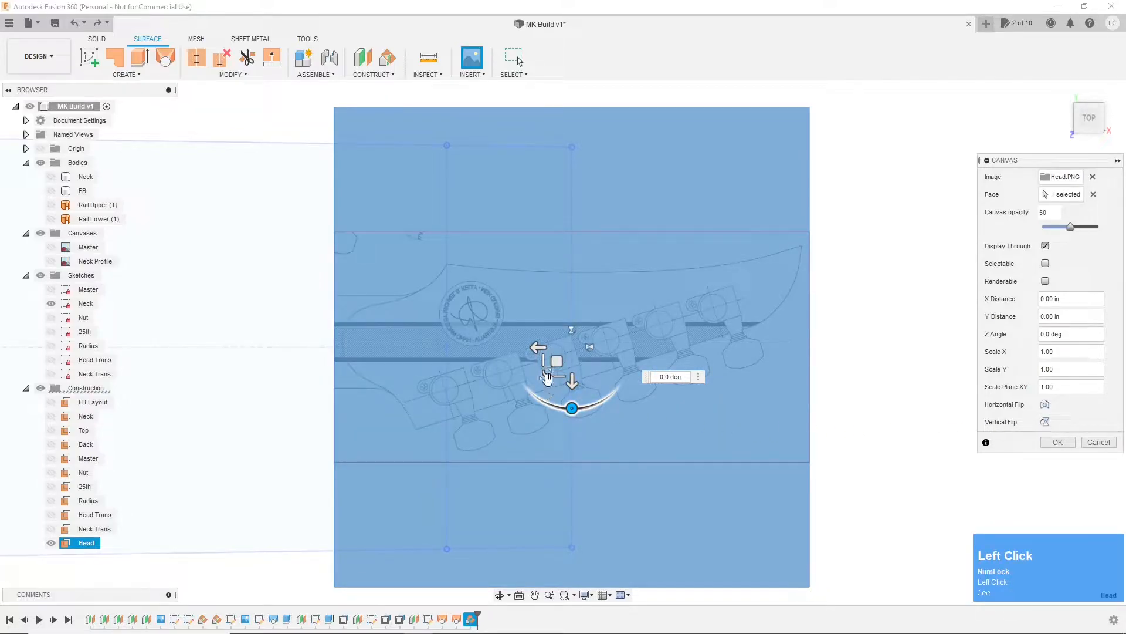
pyautogui.moveTo(546, 377); pyautogui.dragTo(322, 528)
pyautogui.click(1058, 442)
pyautogui.scroll(-5, 763, 379)
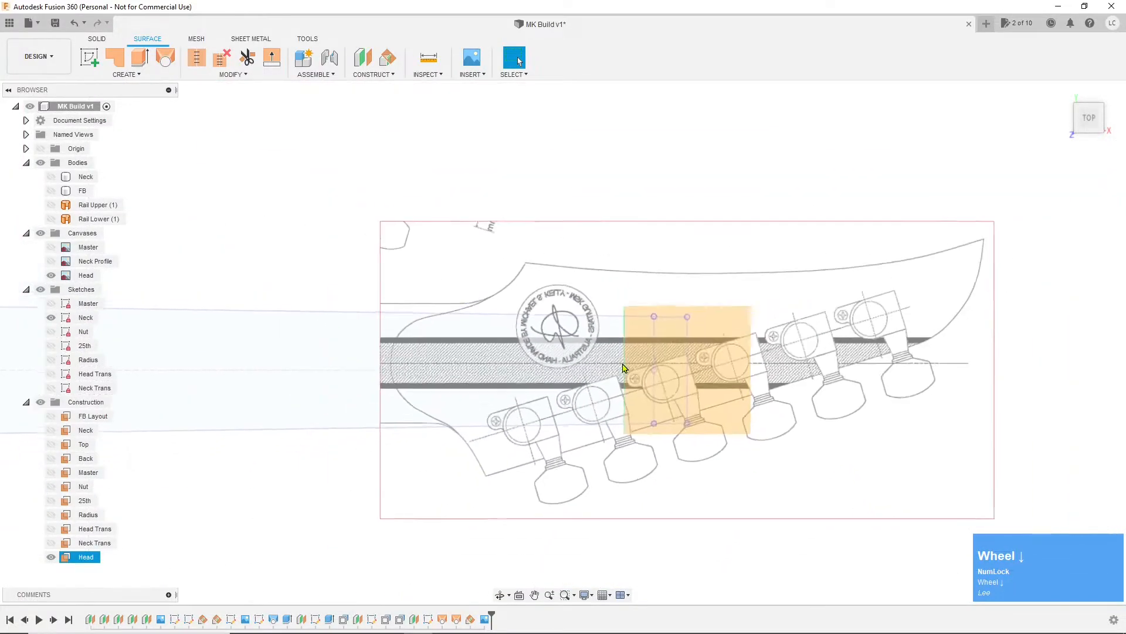
pyautogui.scroll(-4, 624, 368)
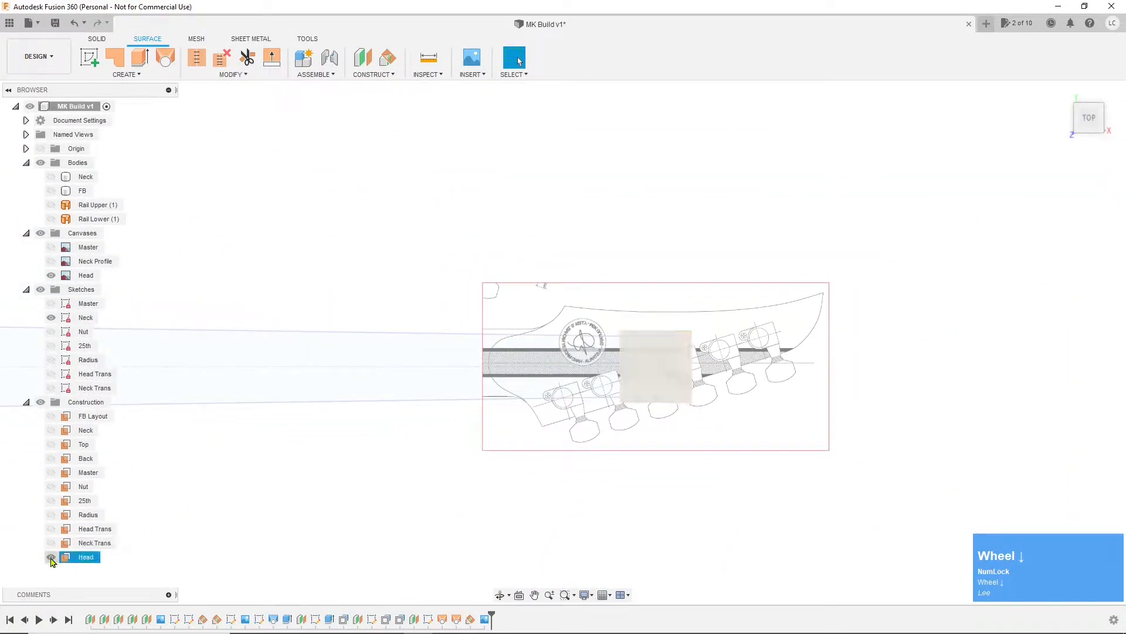
# Step: Start a new sketch on the Head plane, with both the plane and the Head canvas hidden
pyautogui.click(51, 556)
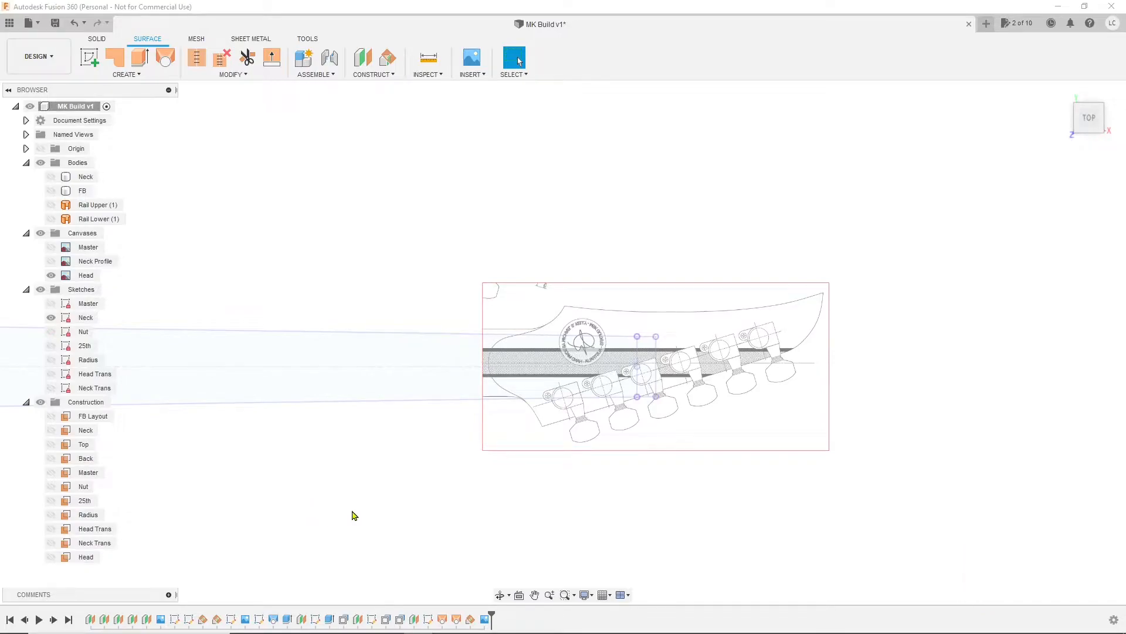
pyautogui.rightClick(89, 558)
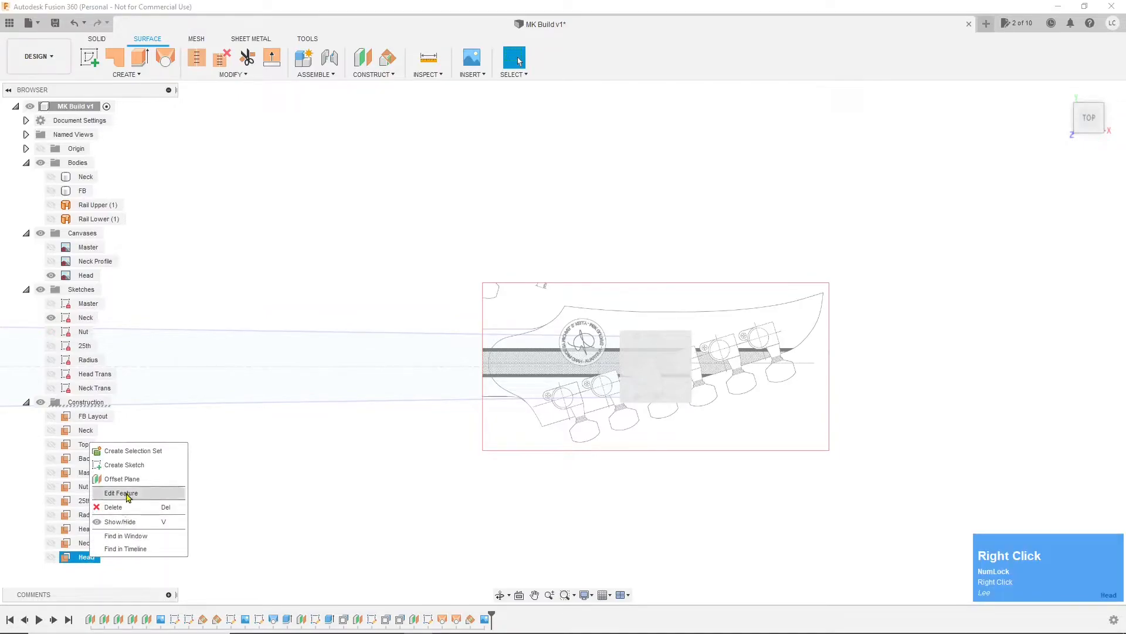
pyautogui.click(133, 465)
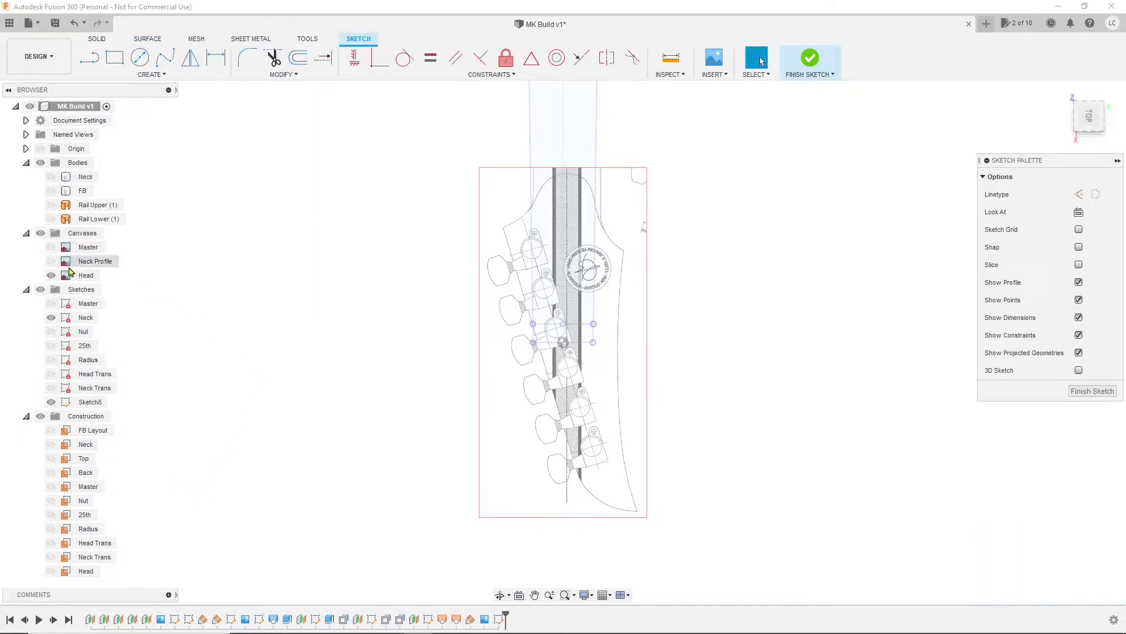
pyautogui.click(51, 275)
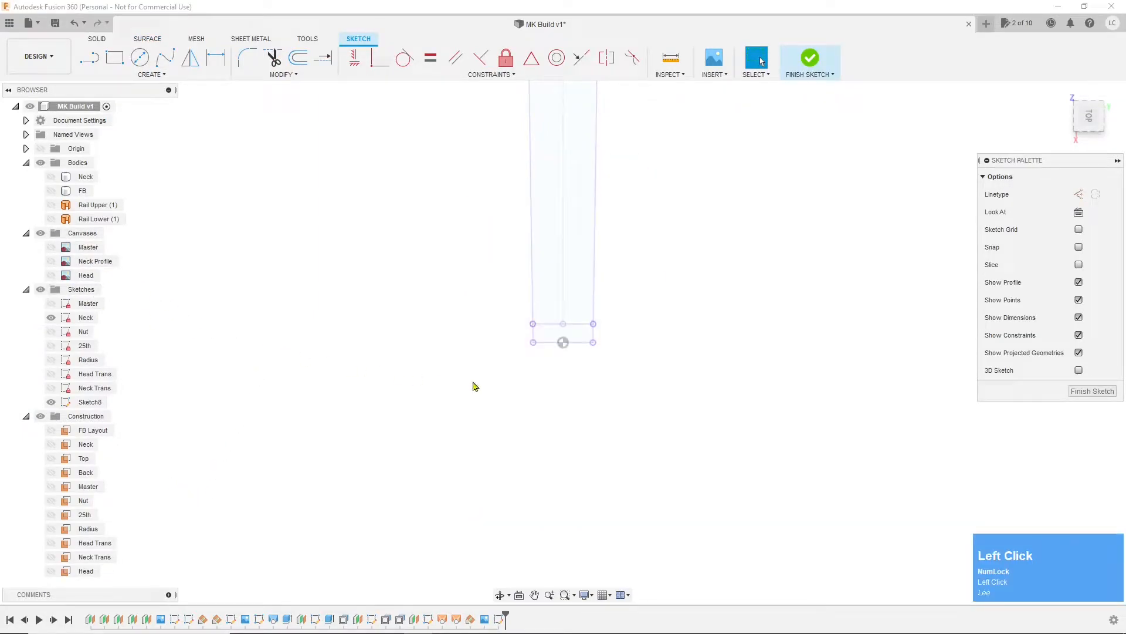
# Step: Project the four corner points at the Neck sketch's headstock end into the new sketch, and hide the Neck sketch
pyautogui.scroll(3, 552, 376)
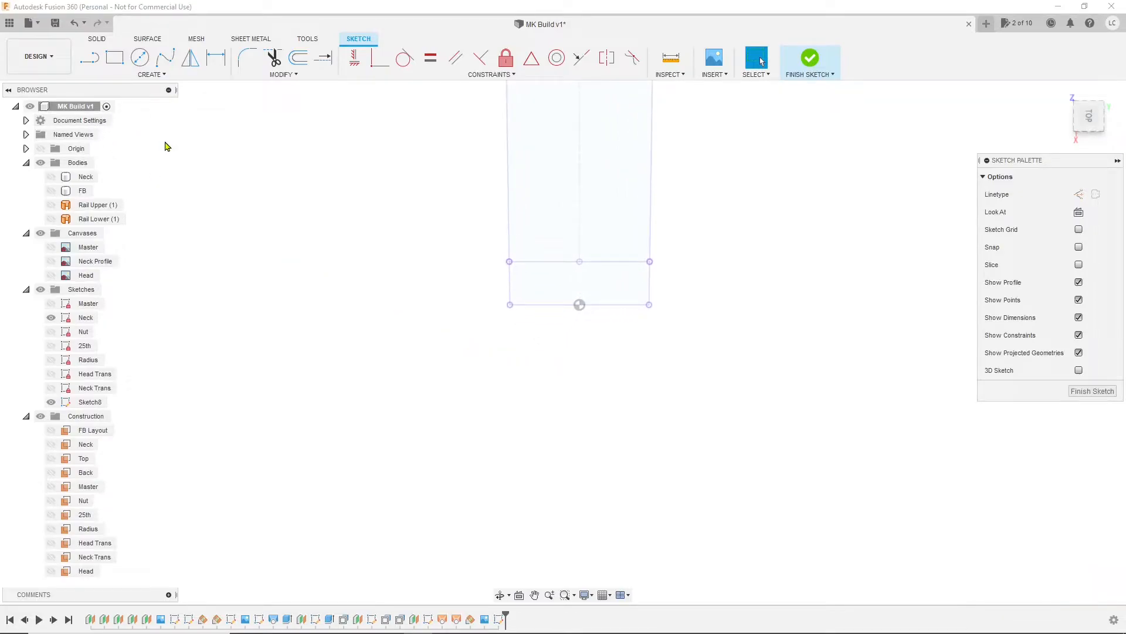
pyautogui.press('p')
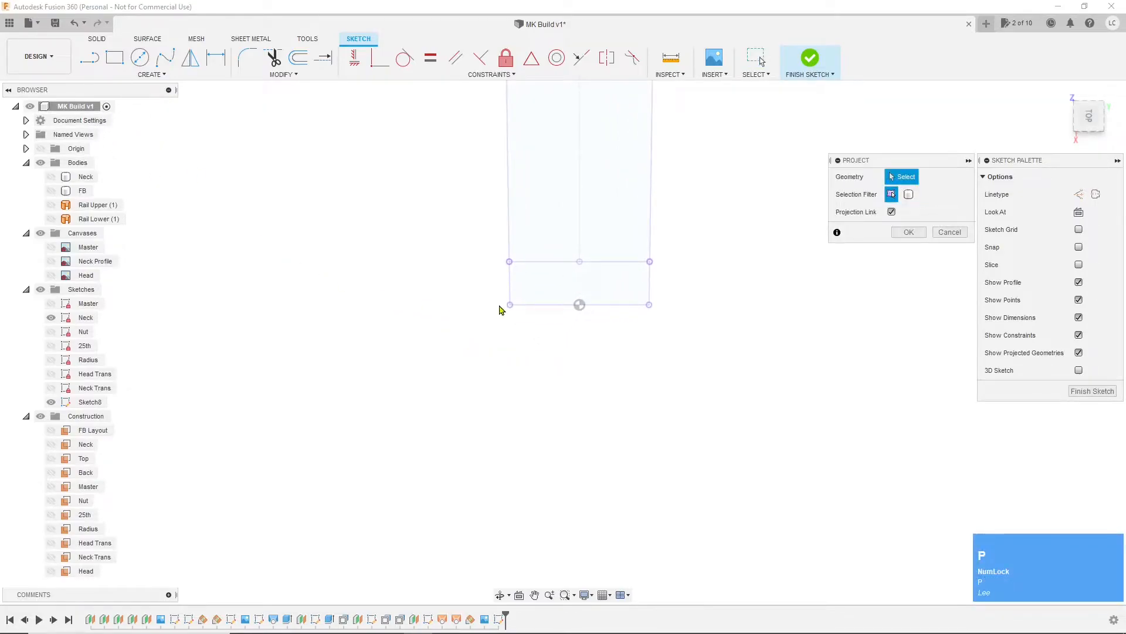
pyautogui.click(508, 306)
pyautogui.click(510, 262)
pyautogui.click(650, 306)
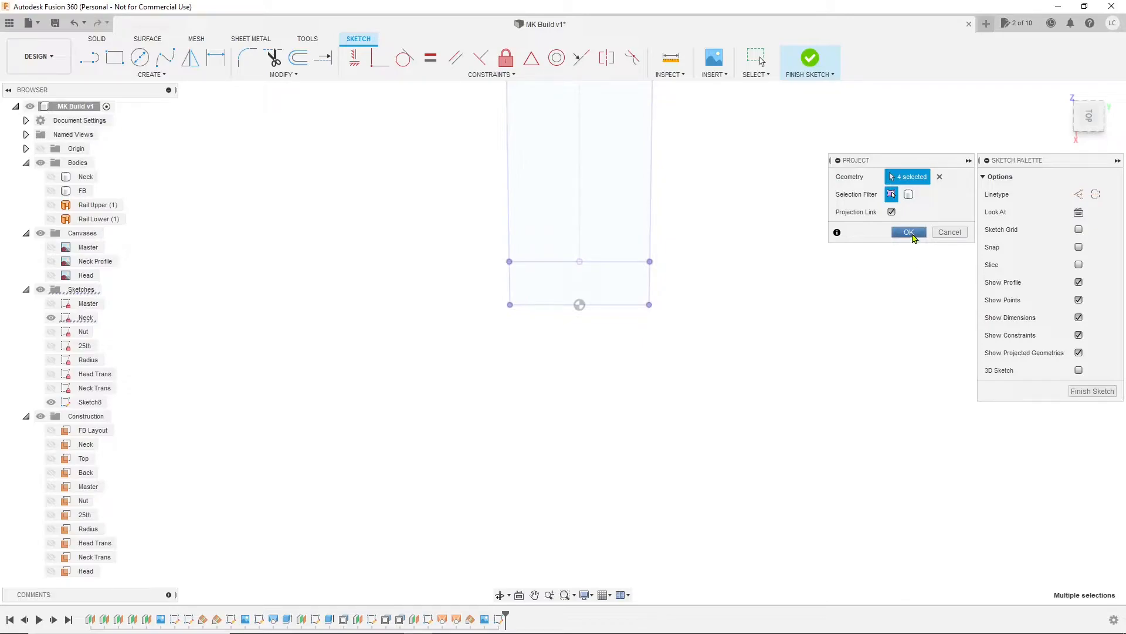
pyautogui.click(910, 233)
pyautogui.click(51, 317)
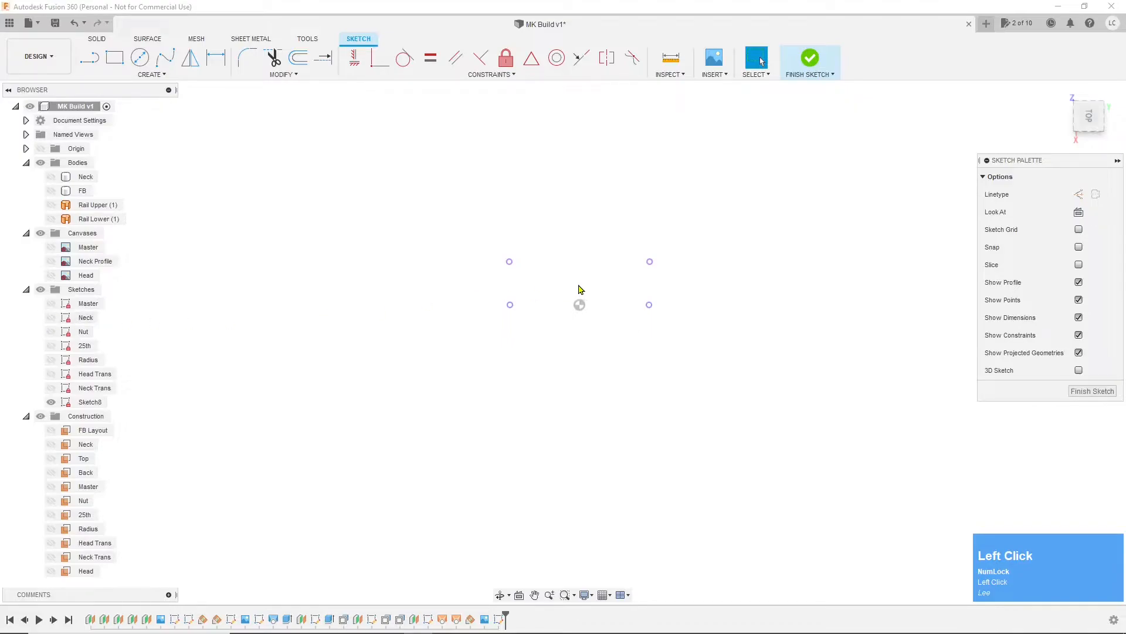
# Step: Draw three connected lines through the four projected points, leaving the neck side open, and finish the sketch
pyautogui.click(89, 57)
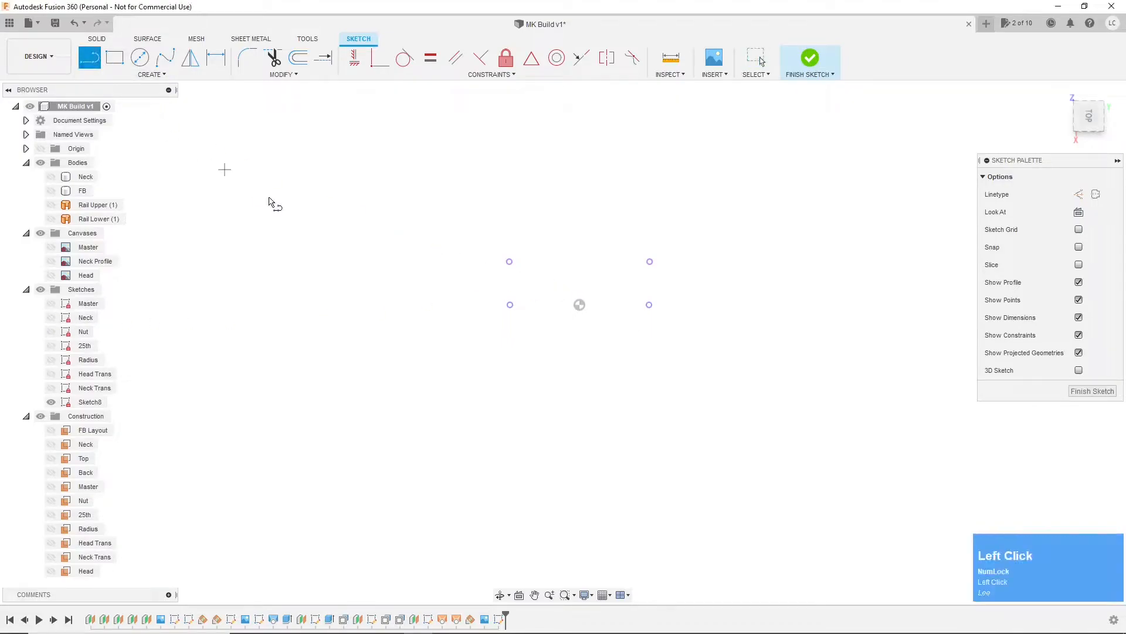
pyautogui.click(509, 261)
pyautogui.click(509, 305)
pyautogui.moveTo(510, 305); pyautogui.dragTo(646, 313)
pyautogui.click(648, 305)
pyautogui.click(650, 265)
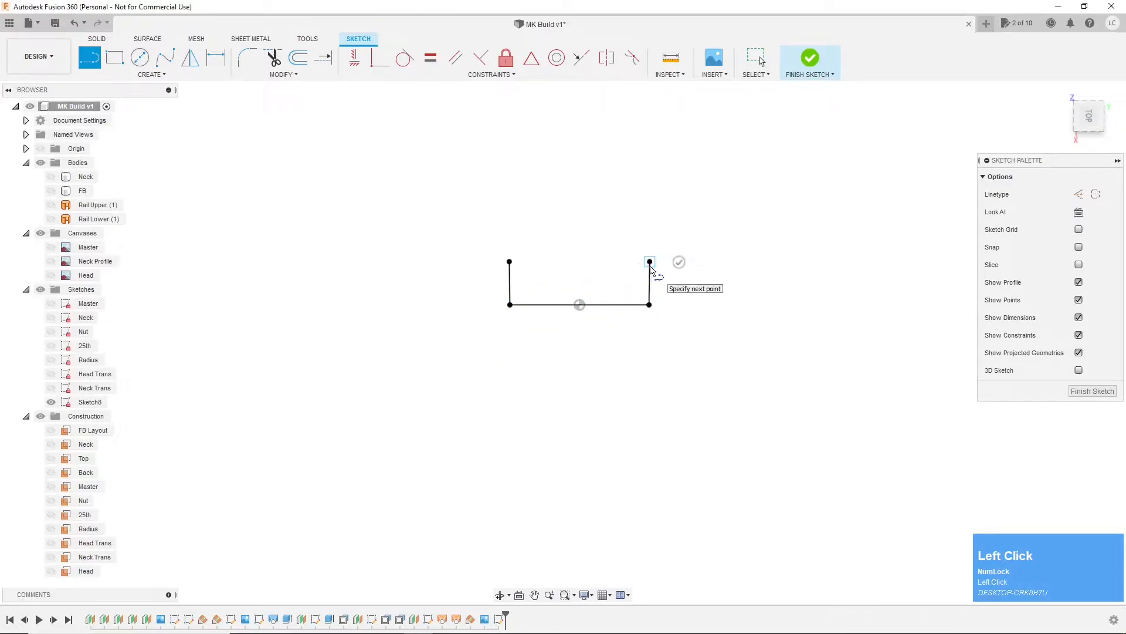
pyautogui.press('Return')
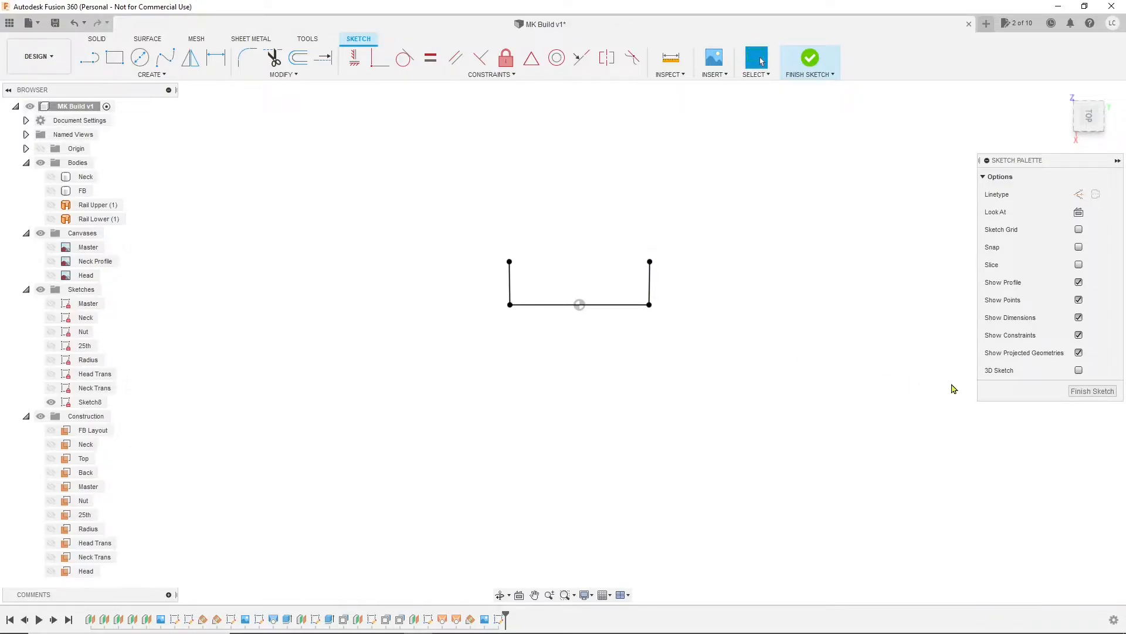
pyautogui.click(1072, 392)
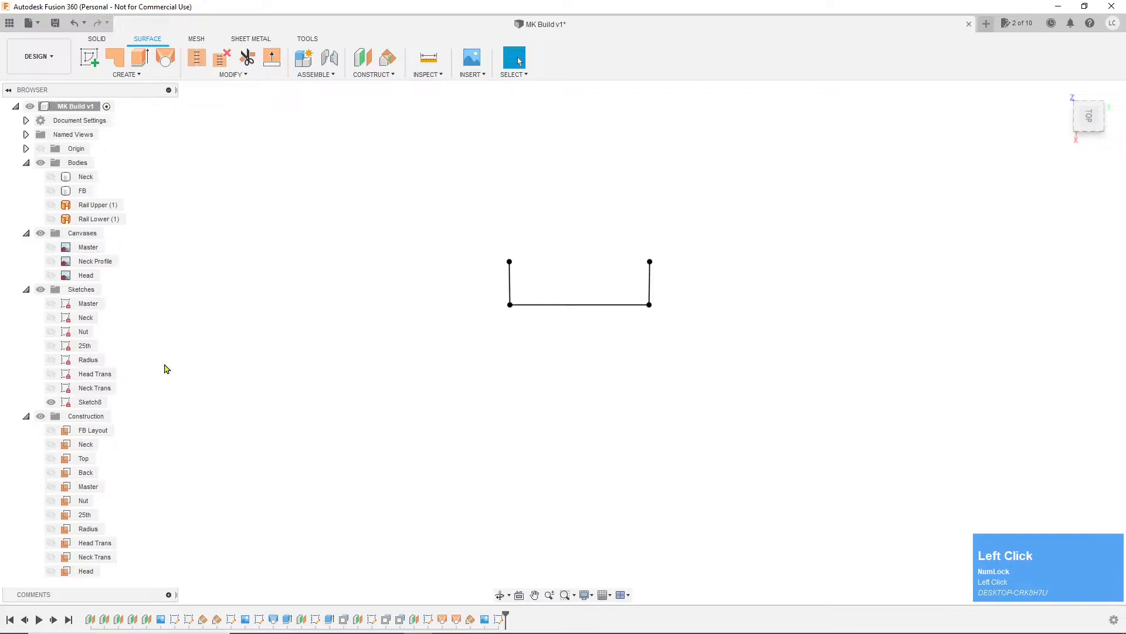
# Step: Show the Head canvas again behind the new three-line sketch
pyautogui.click(50, 277)
pyautogui.click(51, 277)
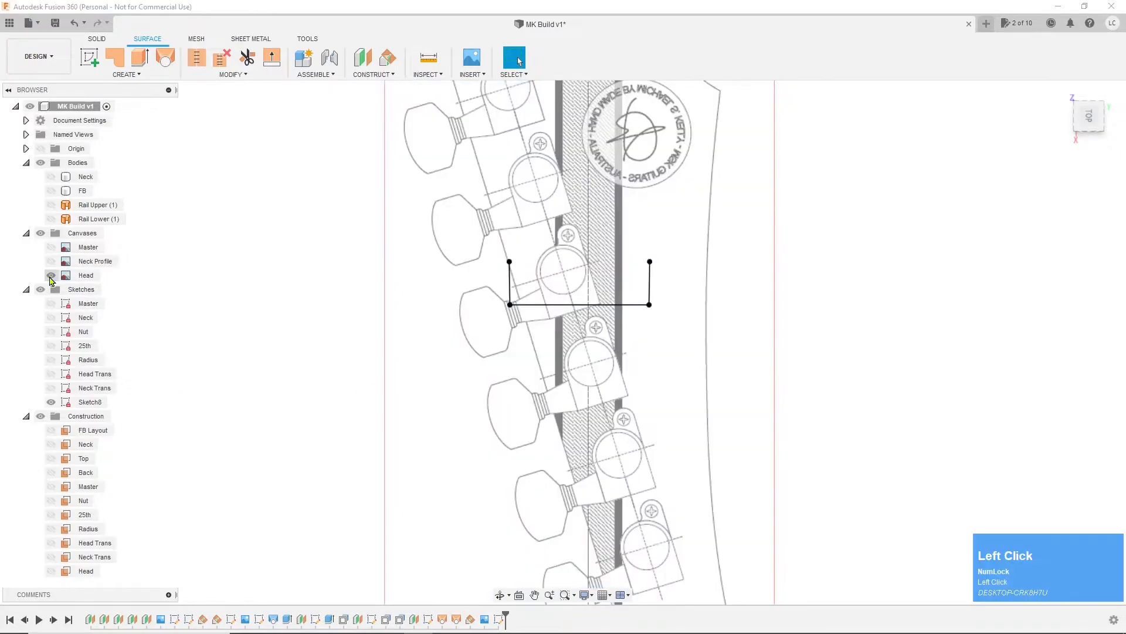
pyautogui.scroll(-5, 357, 329)
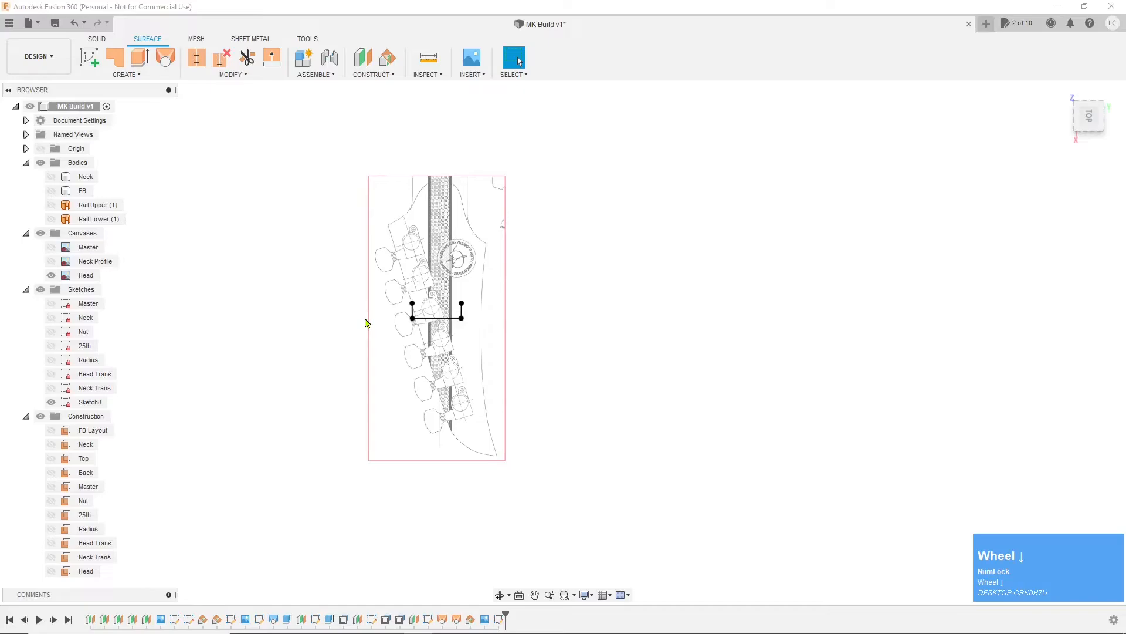
# Step: Calibrate the Head canvas by setting the distance from the first tuner's centre to the headstock edge along its dashed centreline to 13.65 mm
pyautogui.scroll(10, 399, 246)
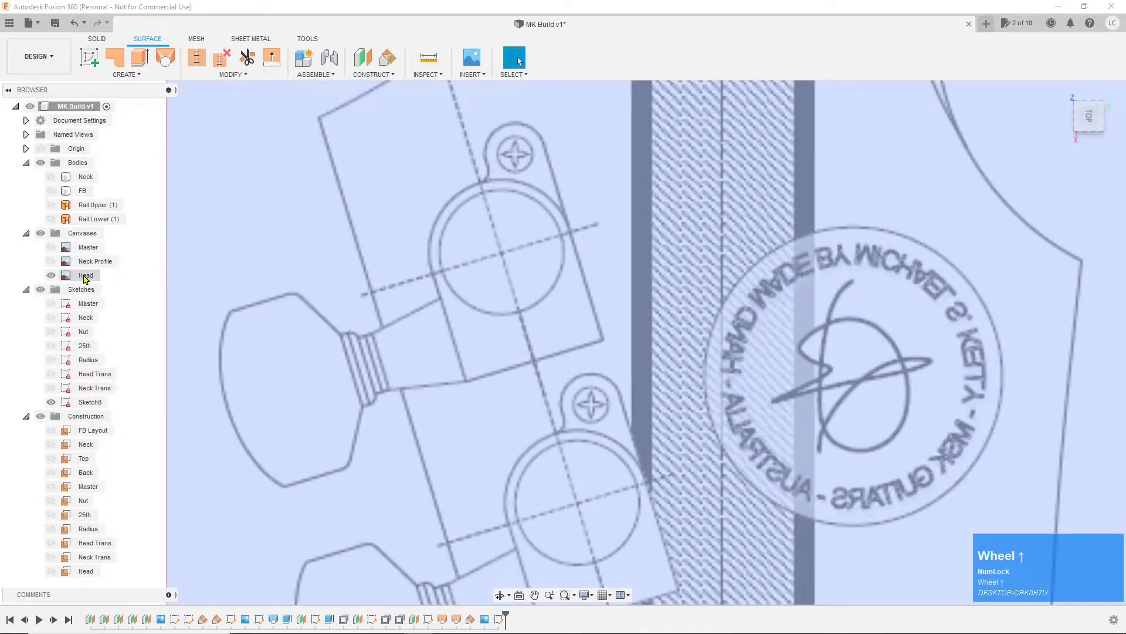
pyautogui.rightClick(85, 278)
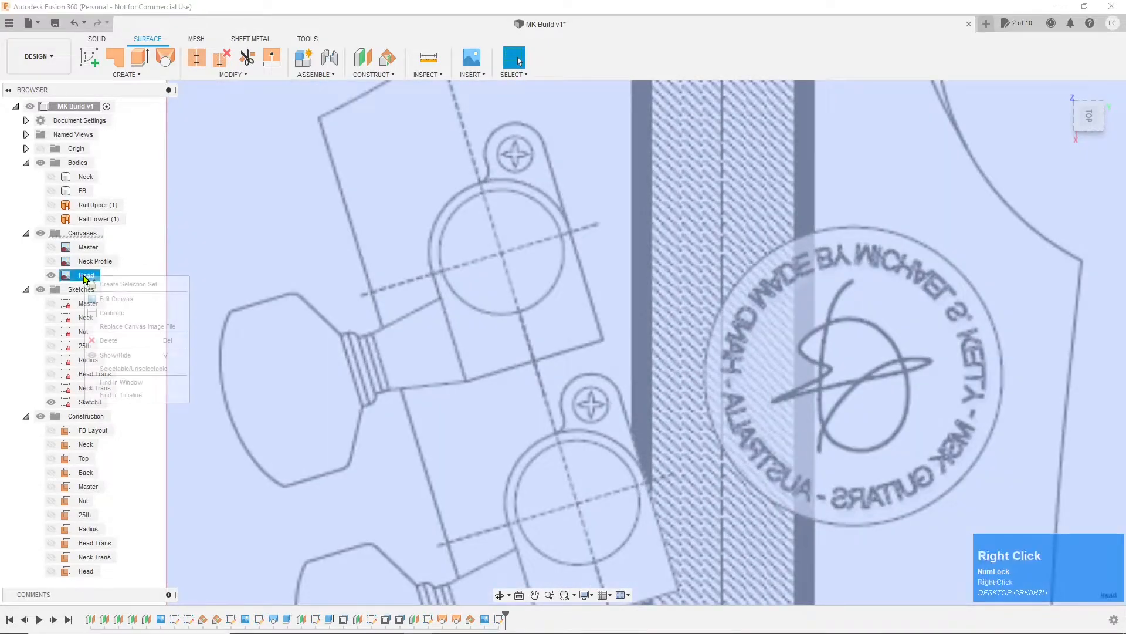
pyautogui.click(114, 309)
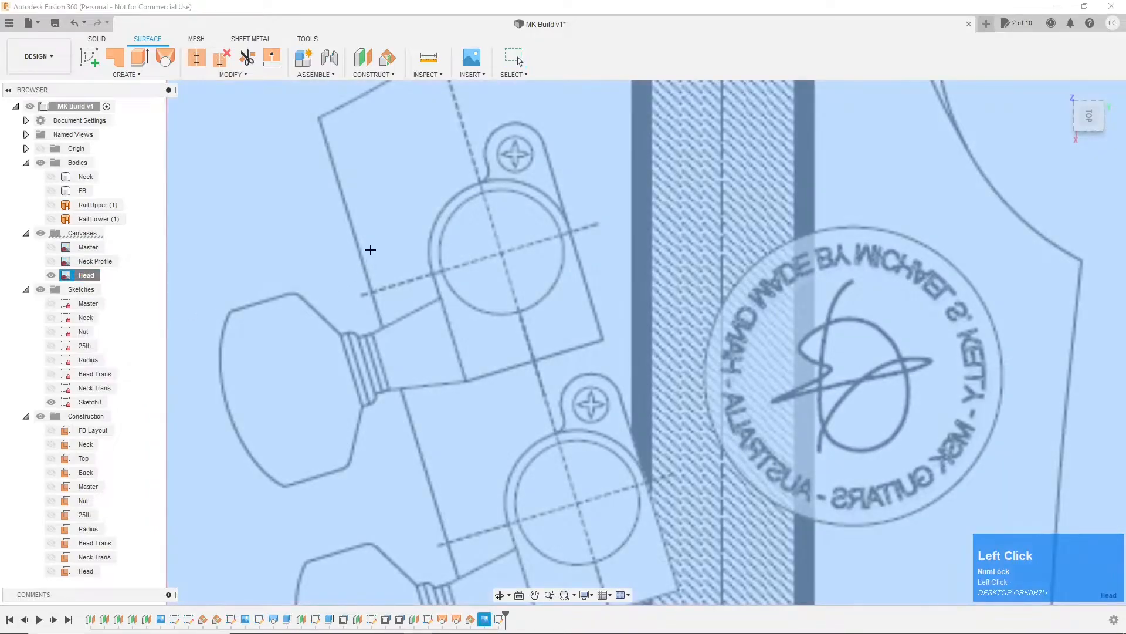
pyautogui.scroll(8, 370, 250)
pyautogui.scroll(2, 311, 293)
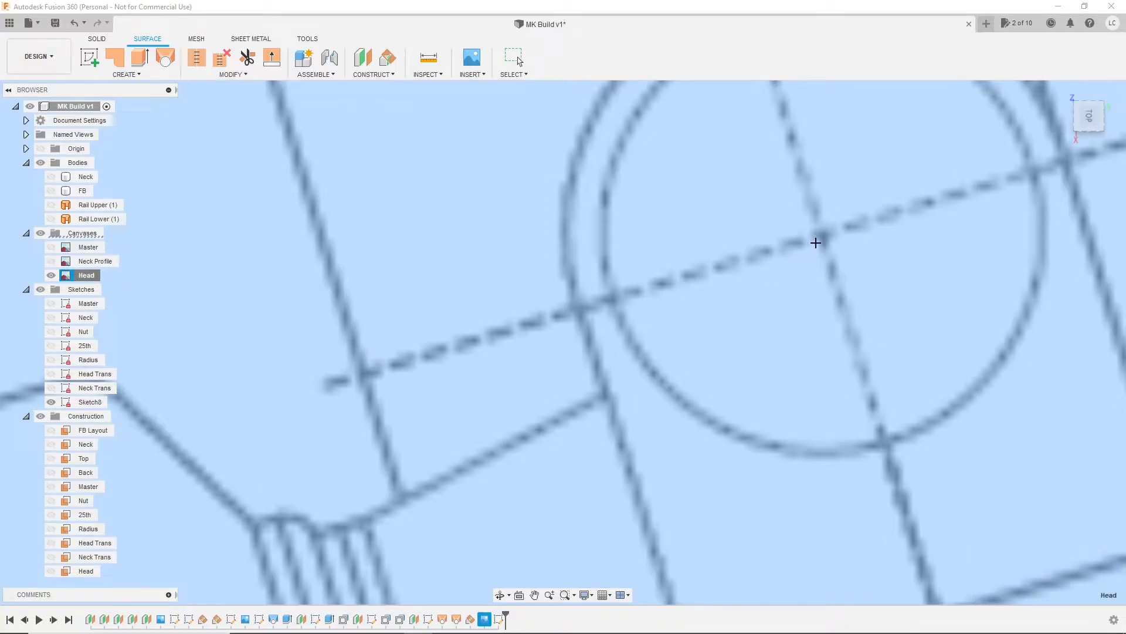
pyautogui.click(822, 235)
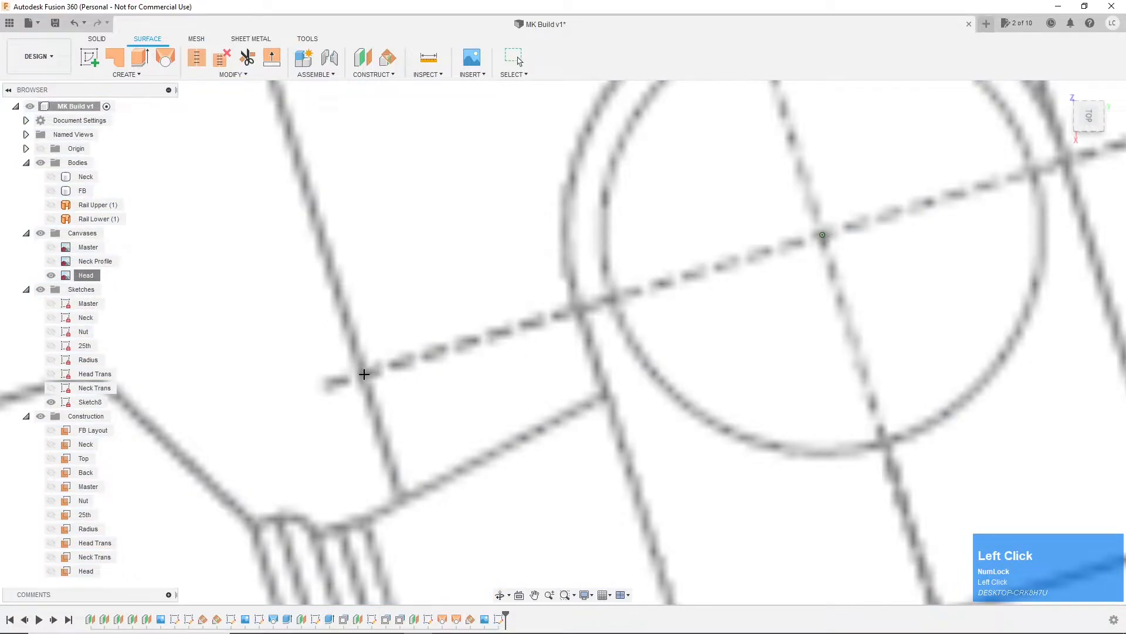
pyautogui.click(363, 376)
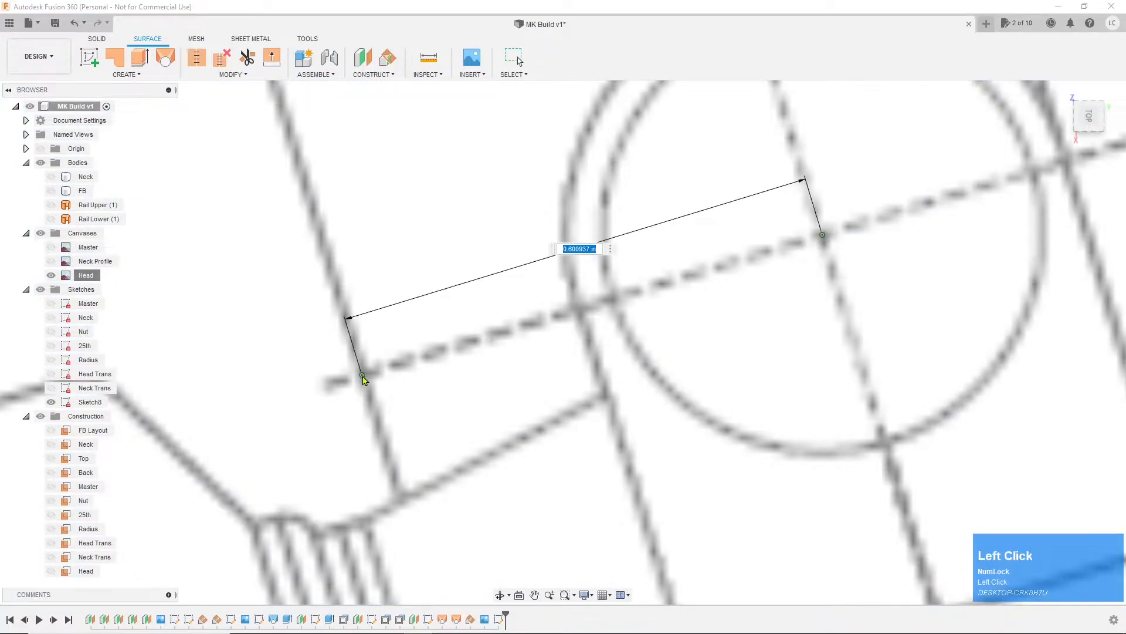
pyautogui.write('13.65mm')
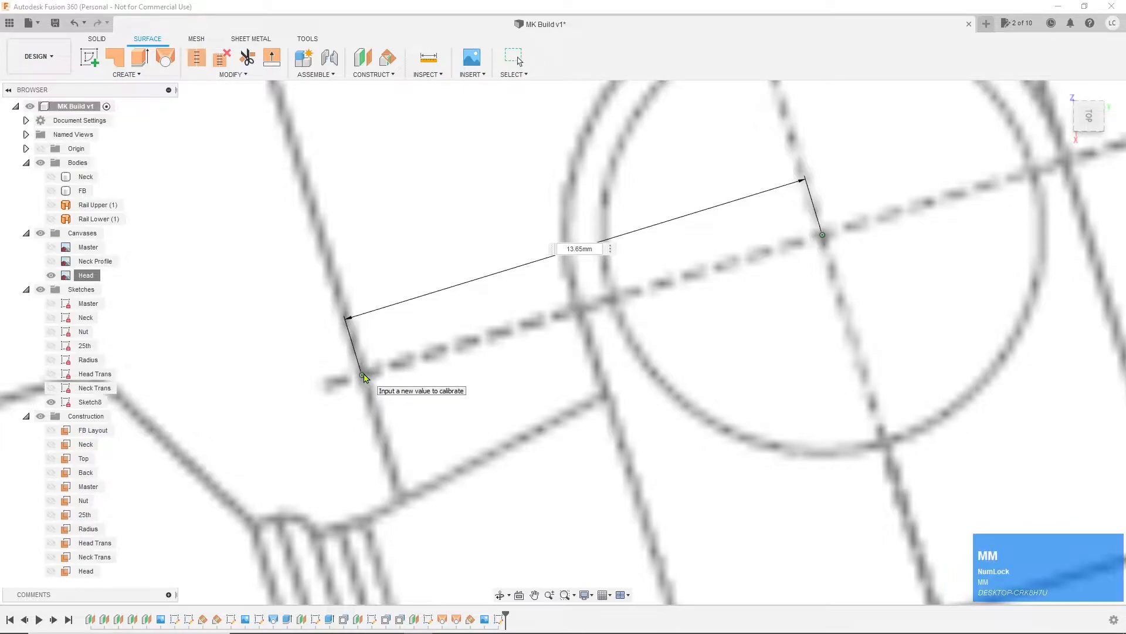
pyautogui.press('Return')
pyautogui.scroll(-6, 447, 334)
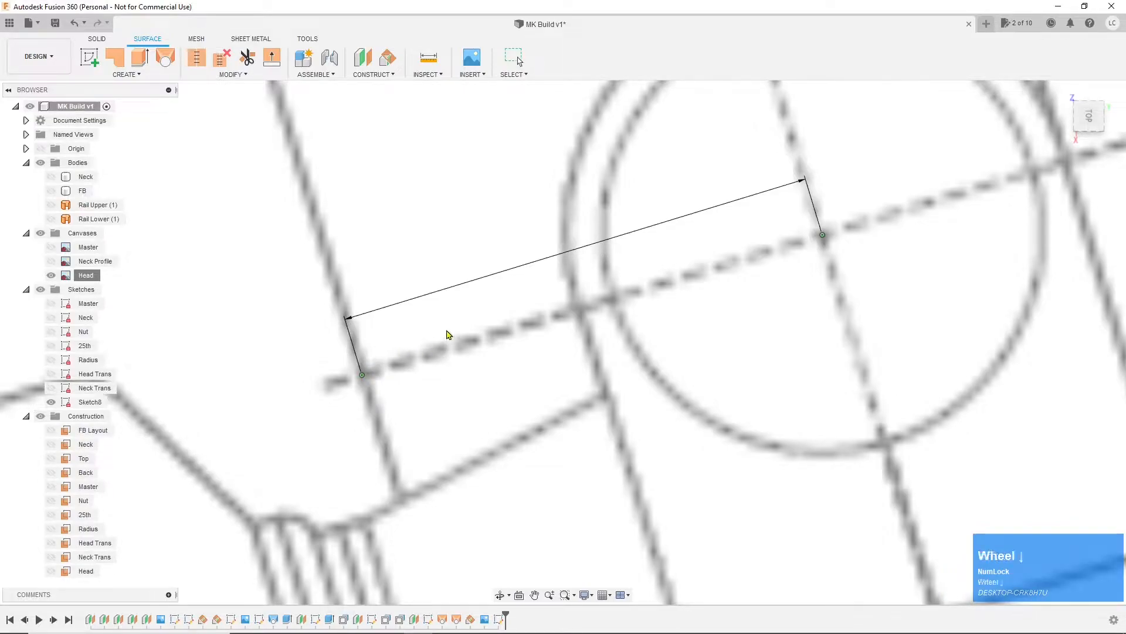
pyautogui.scroll(-5, 446, 327)
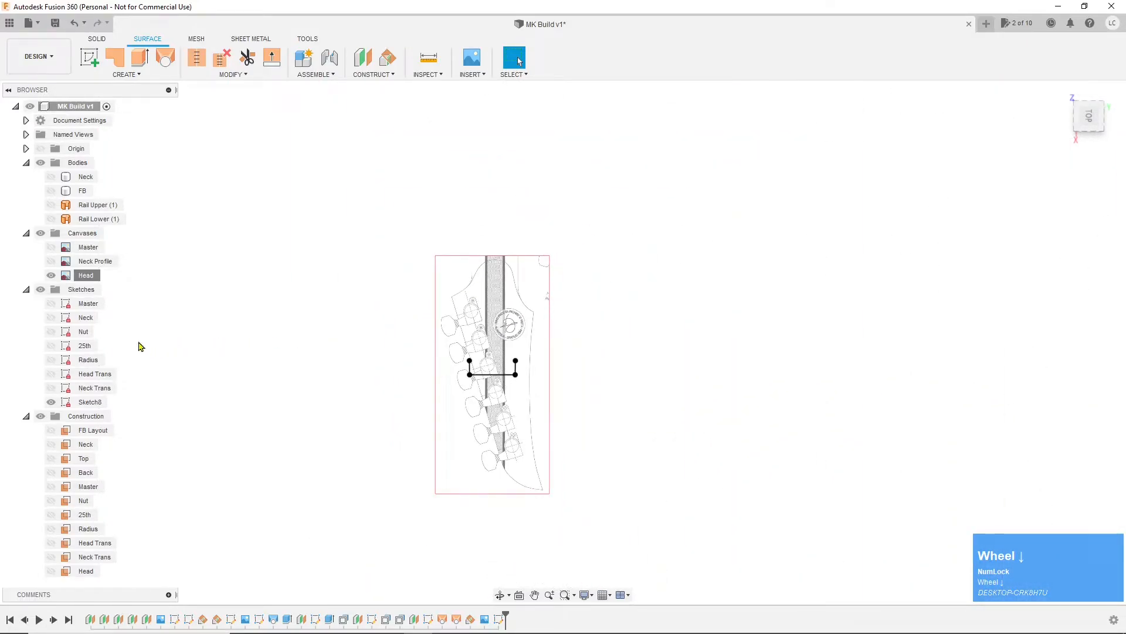
# Step: Edit the Head canvas and move it about 3.65 in along Y, roughly aligning its neck end with the three sketch lines
pyautogui.rightClick(87, 277)
pyautogui.click(105, 301)
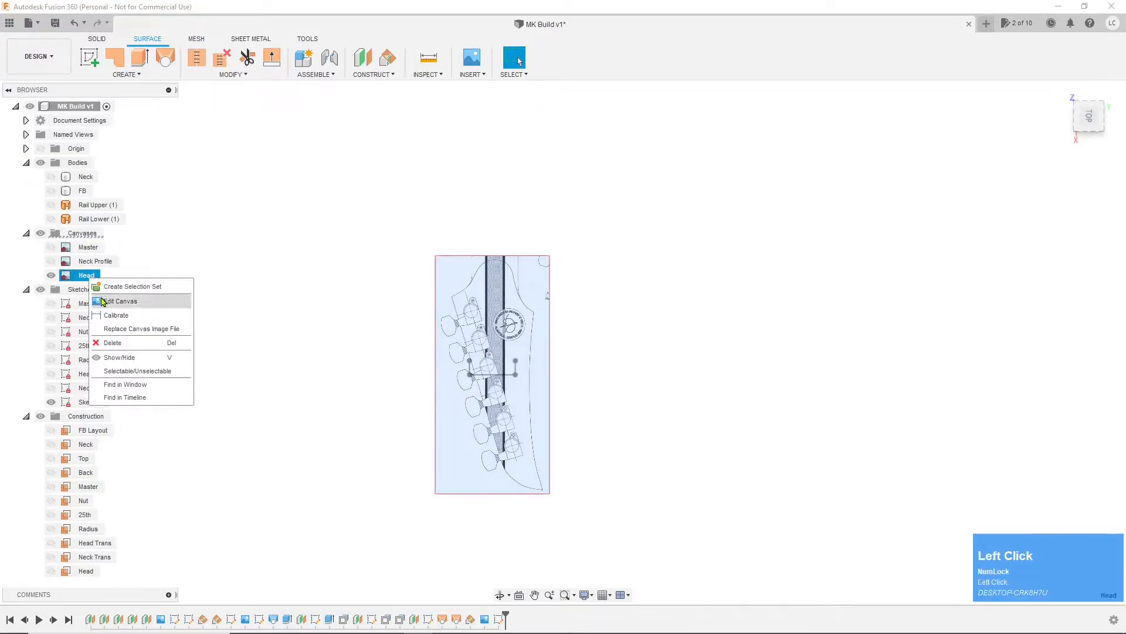
pyautogui.moveTo(492, 409); pyautogui.dragTo(492, 508)
pyautogui.scroll(5, 508, 467)
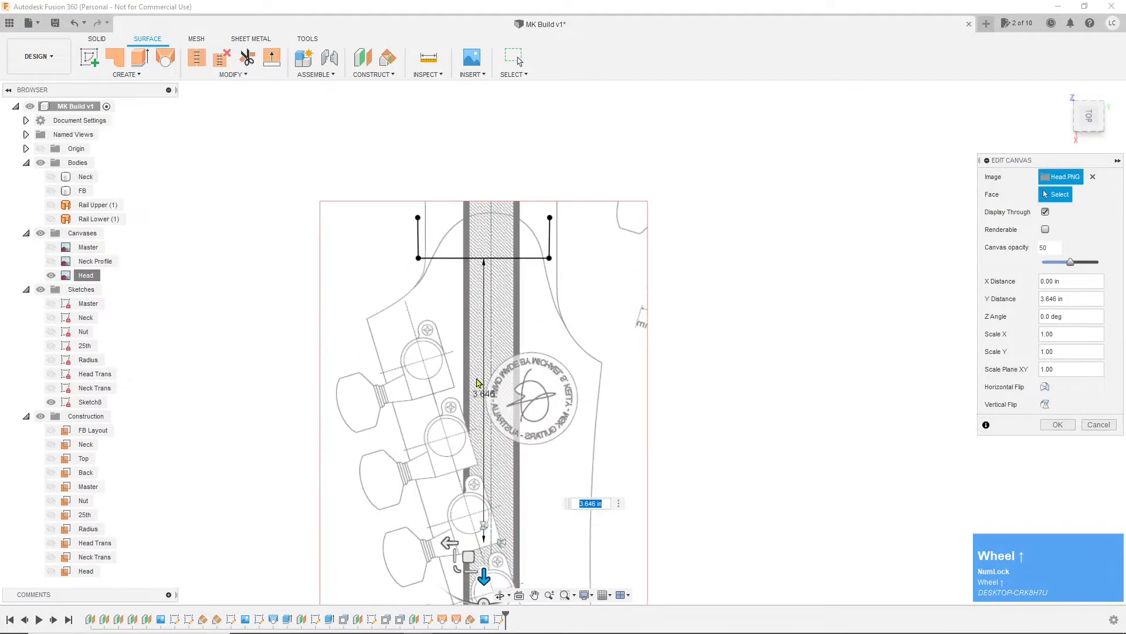
pyautogui.moveTo(468, 557); pyautogui.dragTo(461, 560)
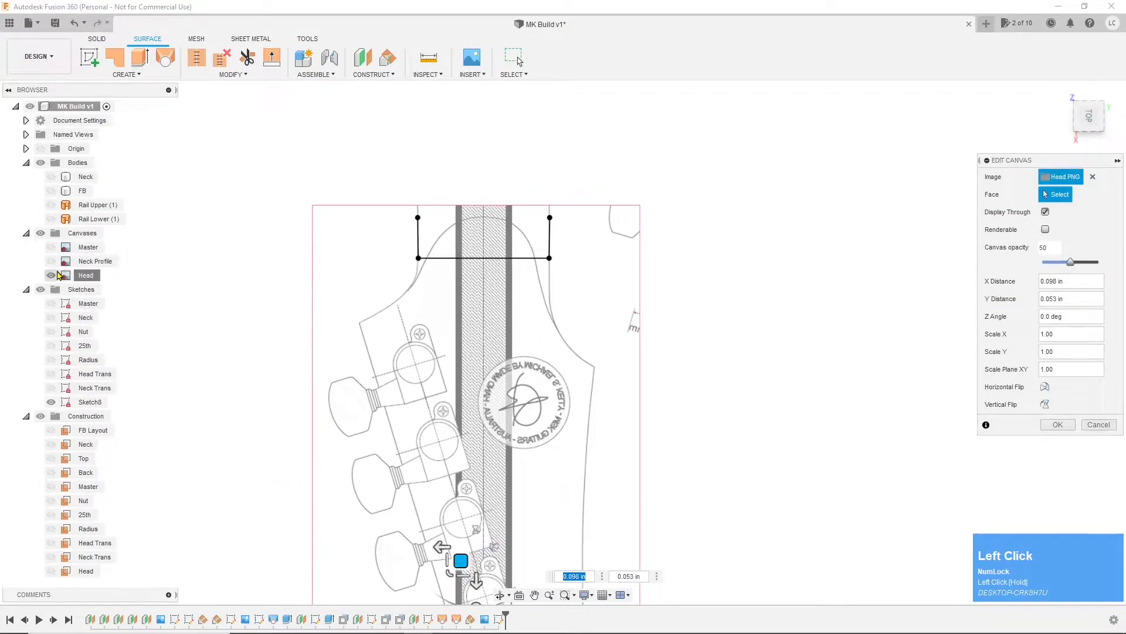
# Step: Show the Master canvas, shift the Head canvas to about X 0.105 in, Y 0.308 in to match its headstock, and hide Master again
pyautogui.click(51, 247)
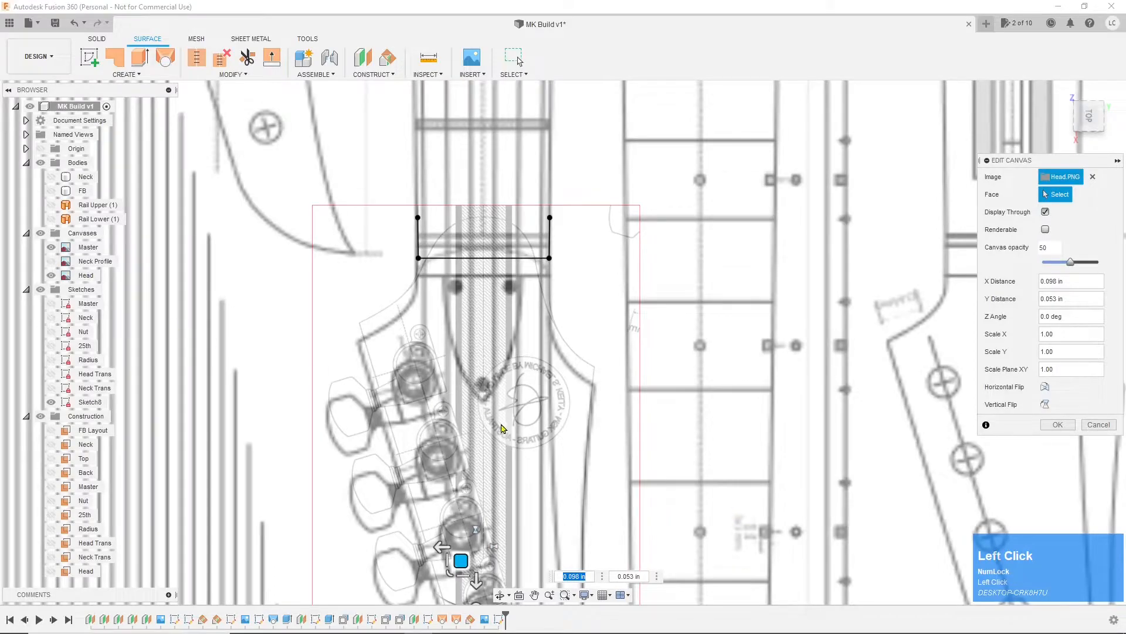
pyautogui.moveTo(461, 559); pyautogui.dragTo(461, 581)
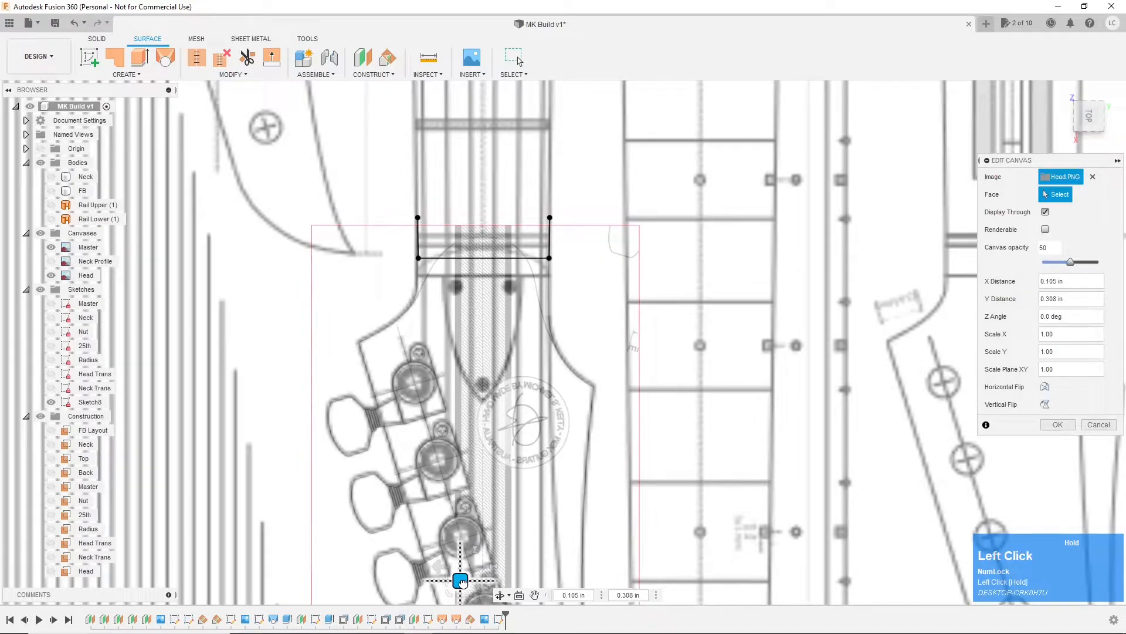
pyautogui.scroll(-3, 472, 352)
pyautogui.scroll(2, 478, 321)
pyautogui.scroll(1, 479, 321)
pyautogui.click(51, 247)
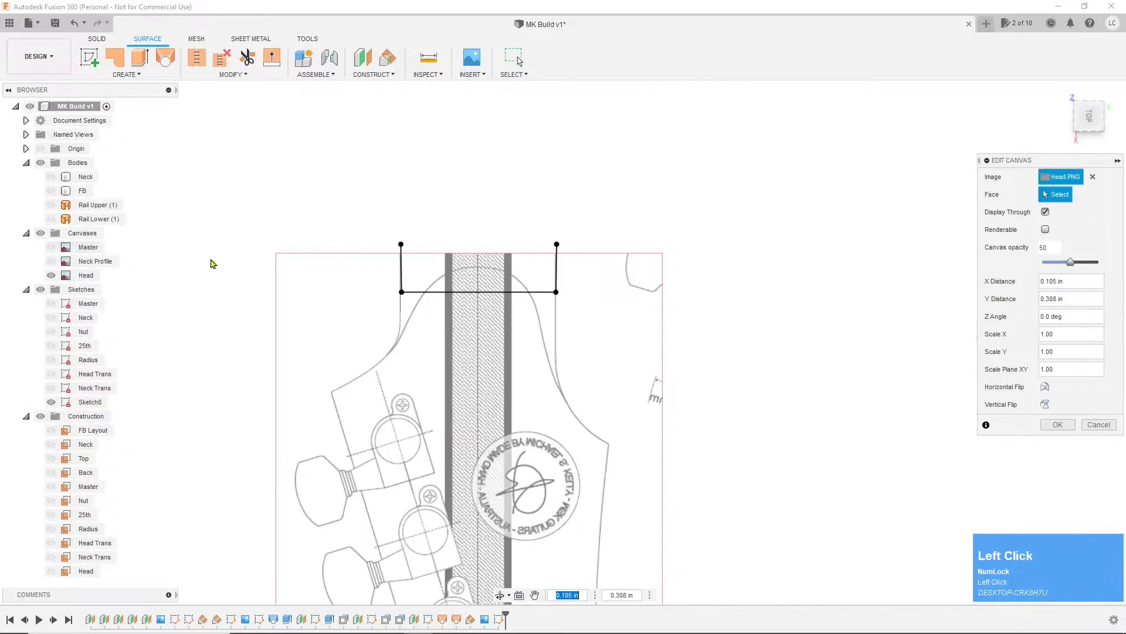
# Step: Nudge the Head canvas about -0.006 in along X so the neck edges meet the sketch lines, and accept the canvas edit
pyautogui.scroll(-1, 395, 184)
pyautogui.scroll(2, 428, 316)
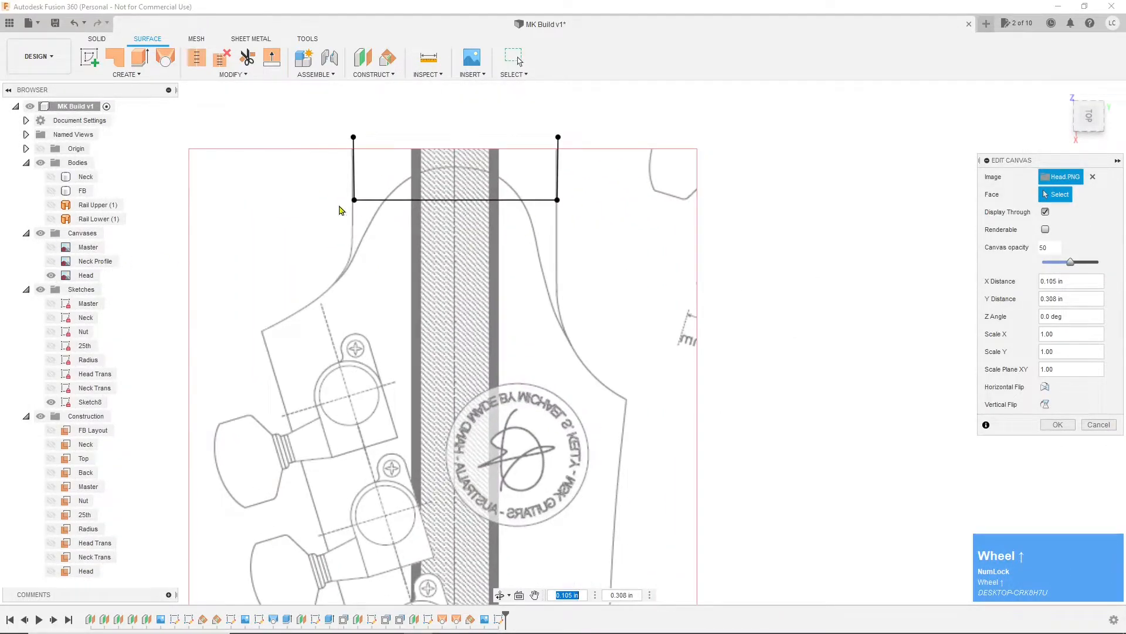
pyautogui.scroll(-1, 453, 305)
pyautogui.scroll(2, 463, 354)
pyautogui.moveTo(463, 354); pyautogui.dragTo(455, 284, button='middle')
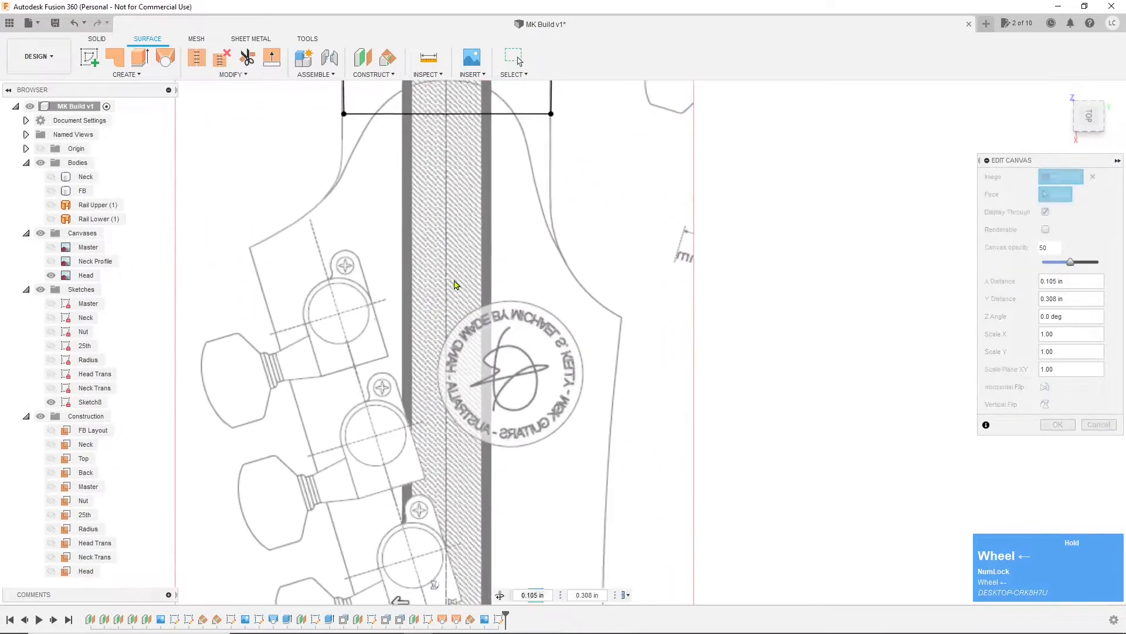
pyautogui.scroll(1, 455, 285)
pyautogui.scroll(-4, 455, 285)
pyautogui.scroll(1, 454, 284)
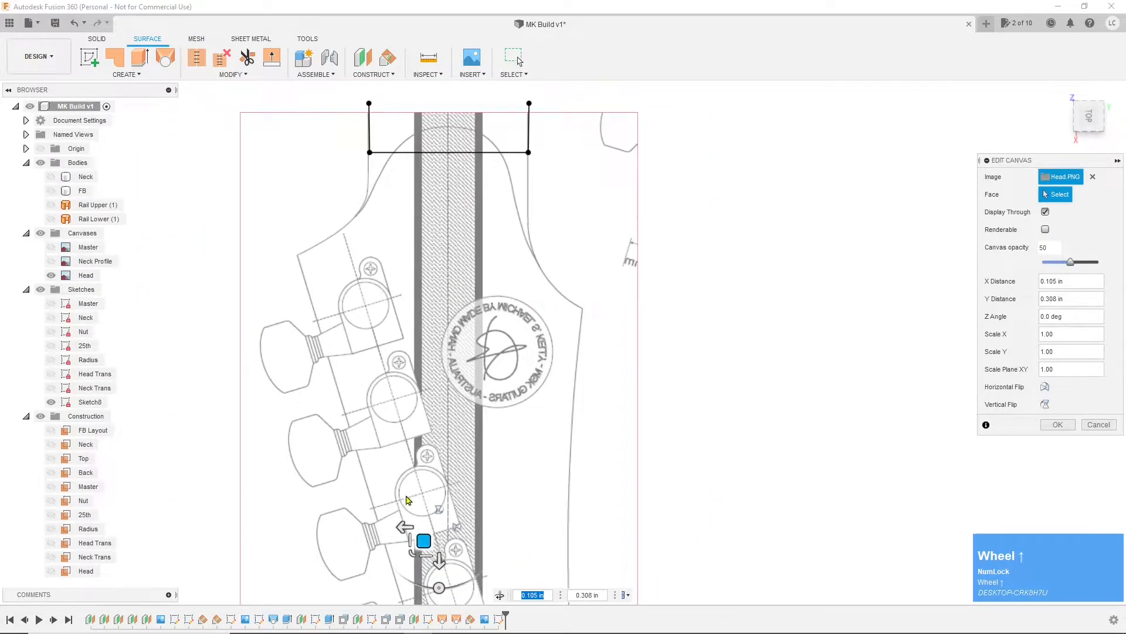
pyautogui.moveTo(402, 524); pyautogui.dragTo(403, 527)
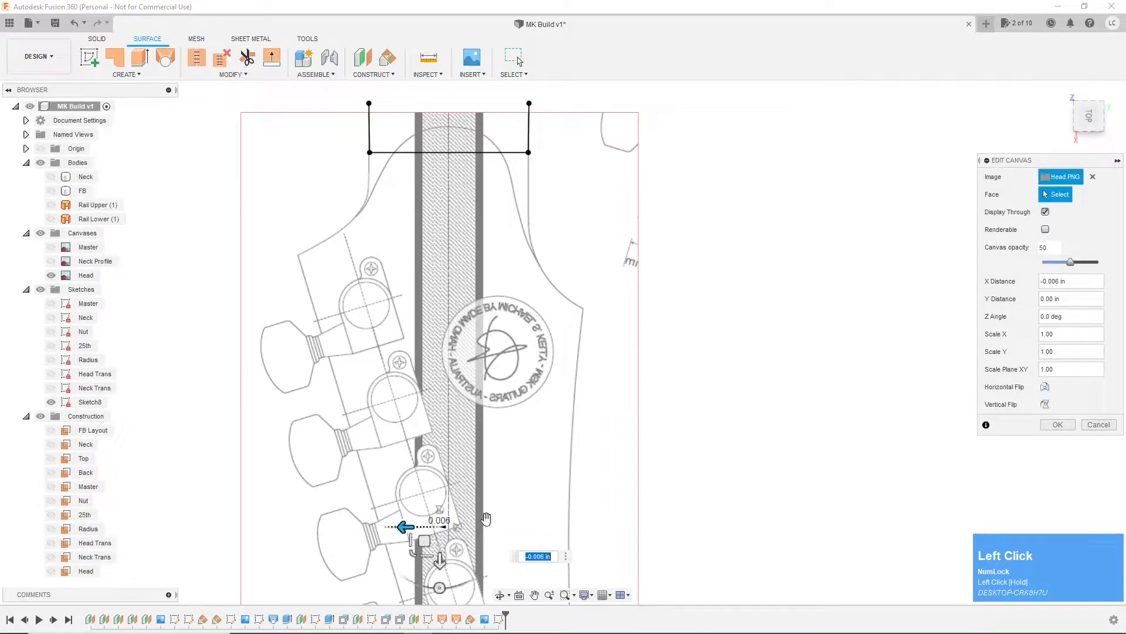
pyautogui.click(1056, 424)
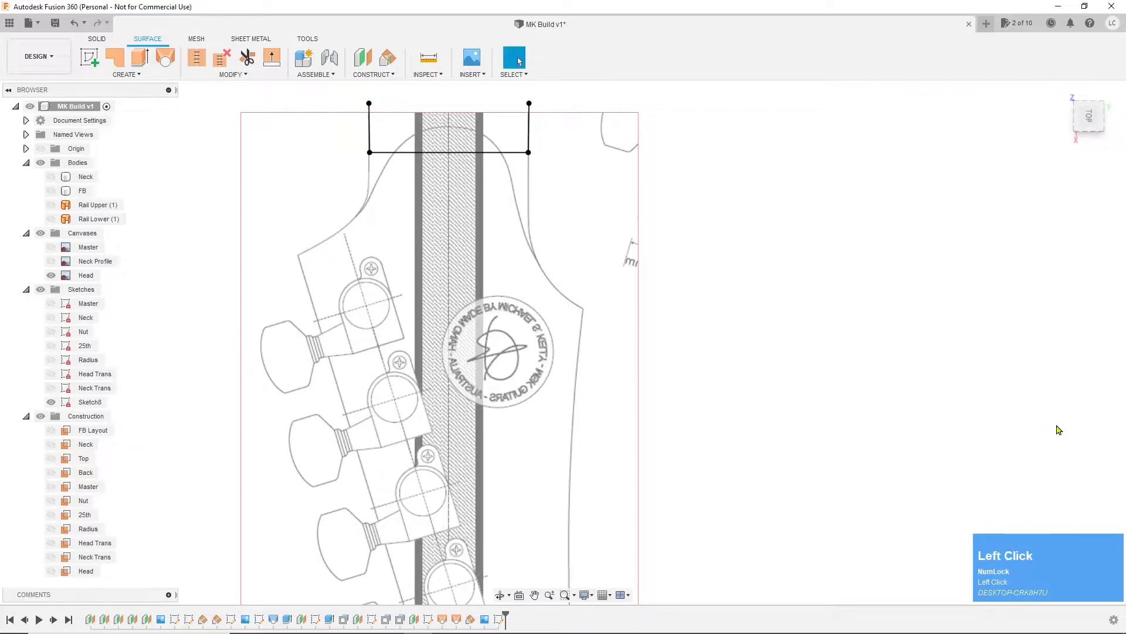
# Step: Rename the new three-line sketch as Head
pyautogui.scroll(-5, 795, 307)
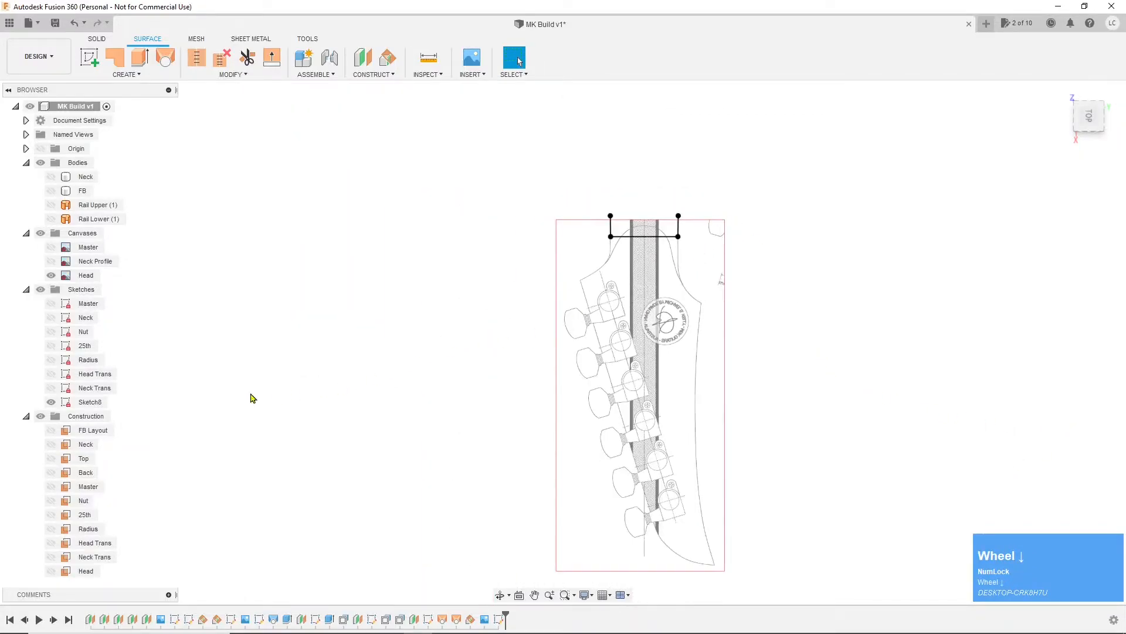
pyautogui.doubleClick(94, 402)
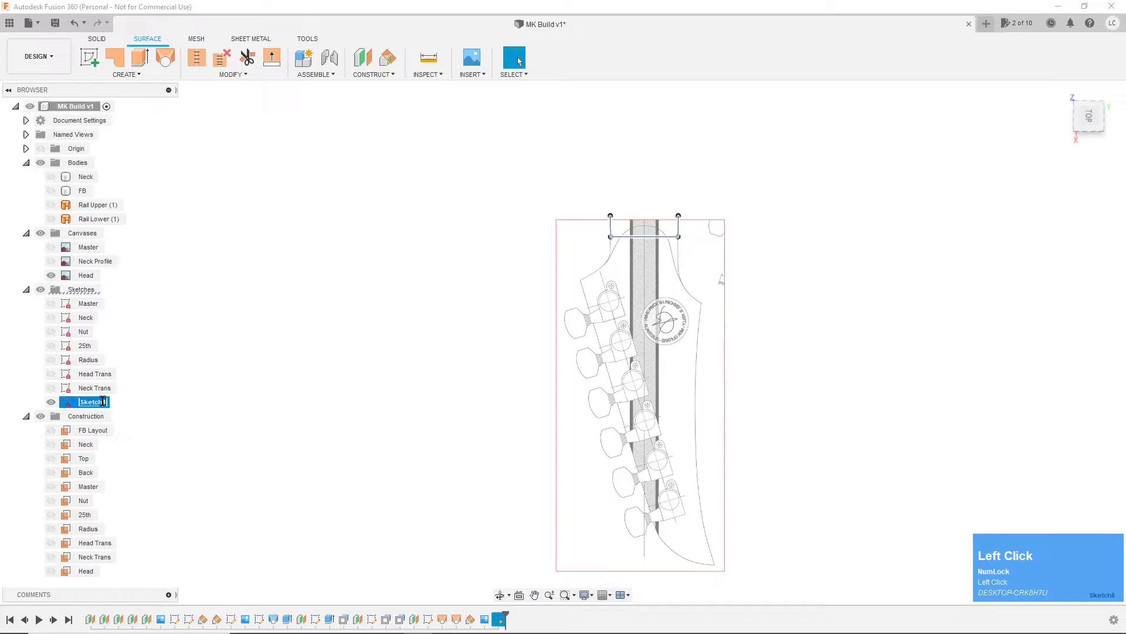
pyautogui.write('He')
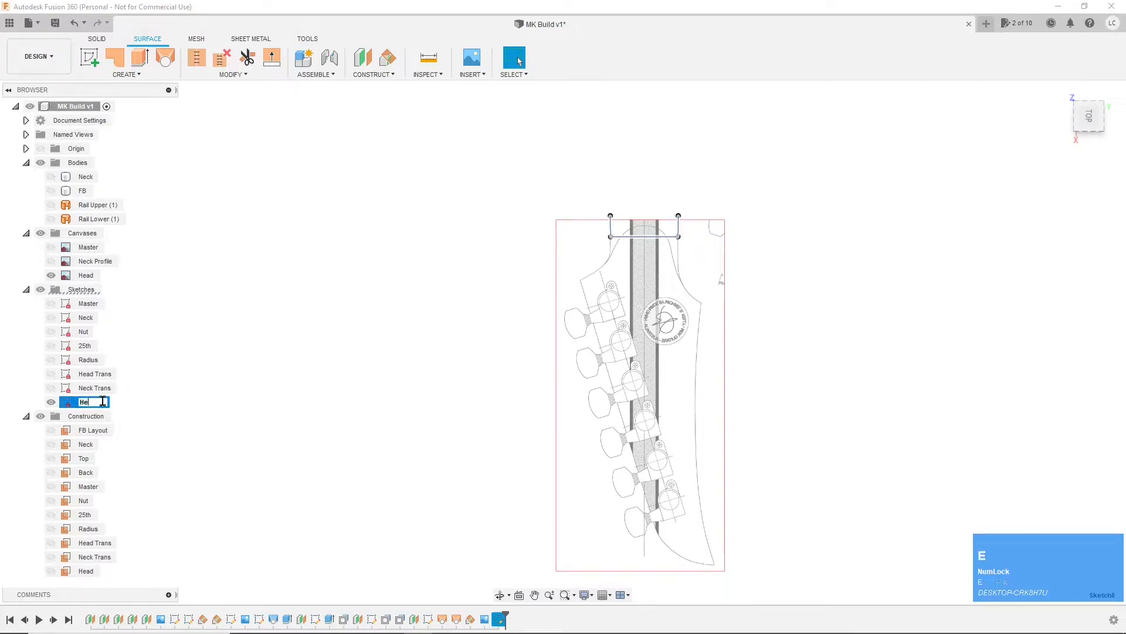
pyautogui.write('ad')
pyautogui.press('Return')
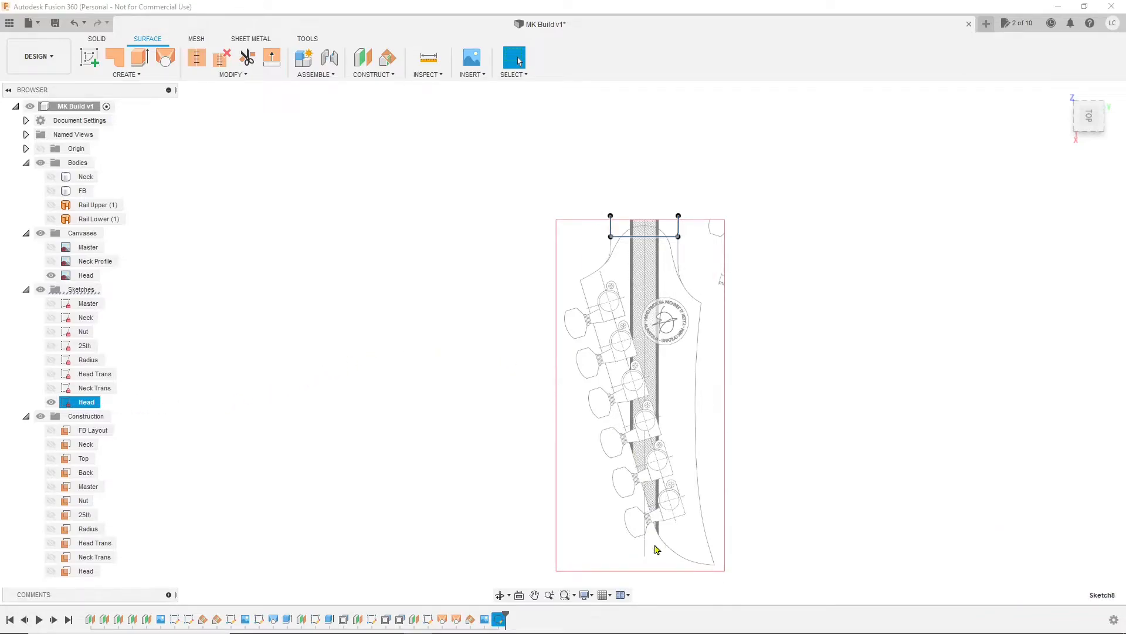
# Step: Open the Head sketch for editing over the aligned headstock canvas
pyautogui.scroll(3, 656, 545)
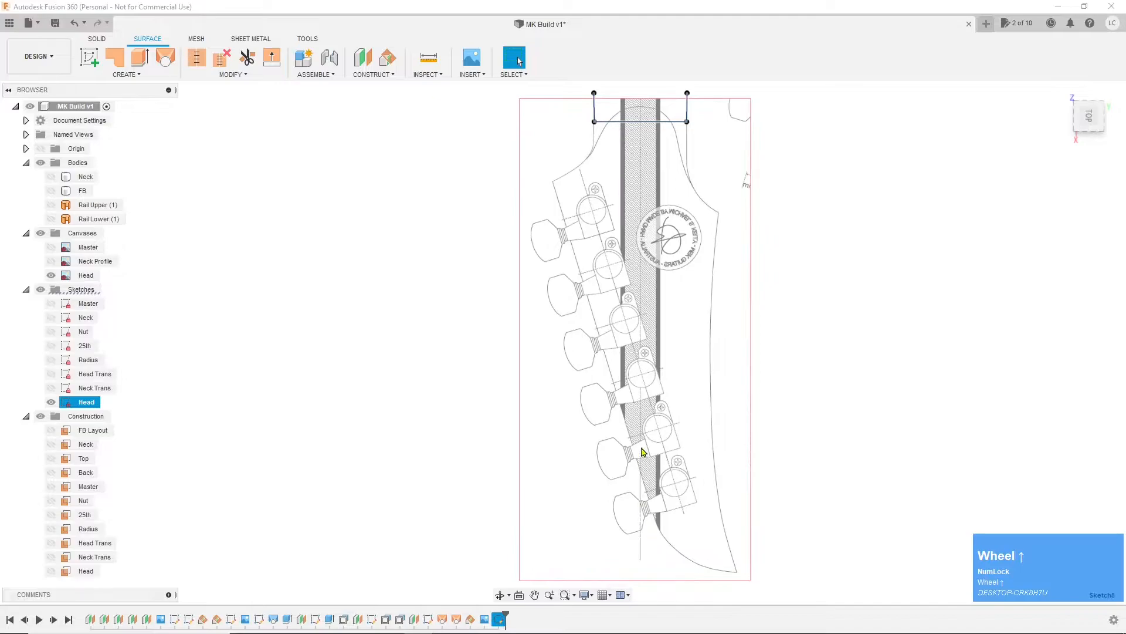
pyautogui.scroll(-2, 643, 431)
pyautogui.click(82, 406)
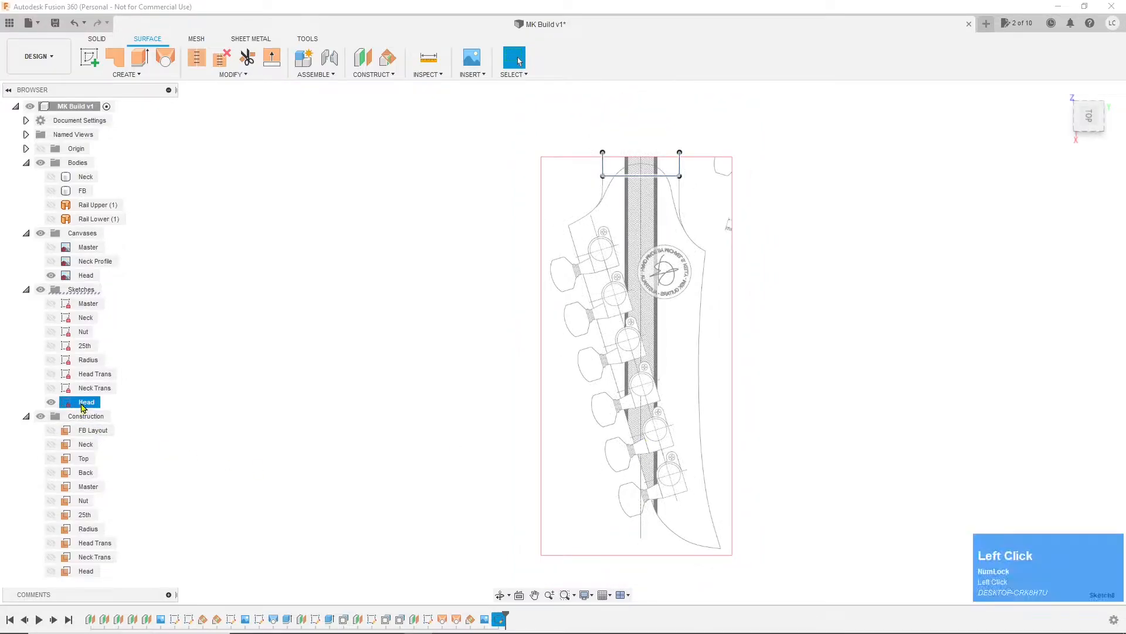
pyautogui.doubleClick(78, 403)
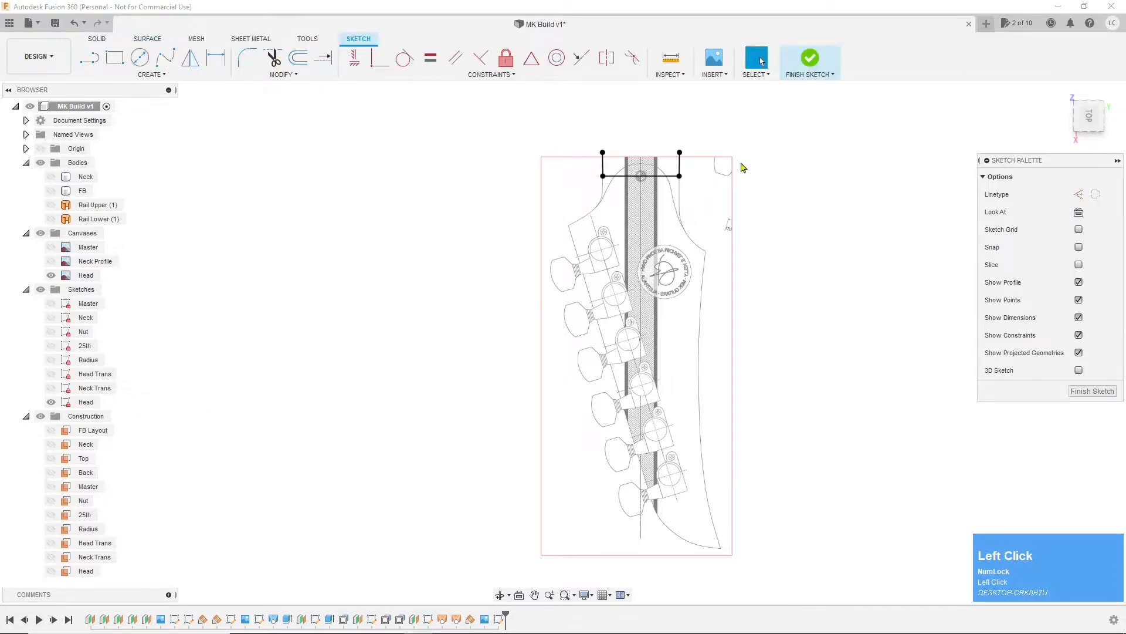
pyautogui.scroll(4, 696, 120)
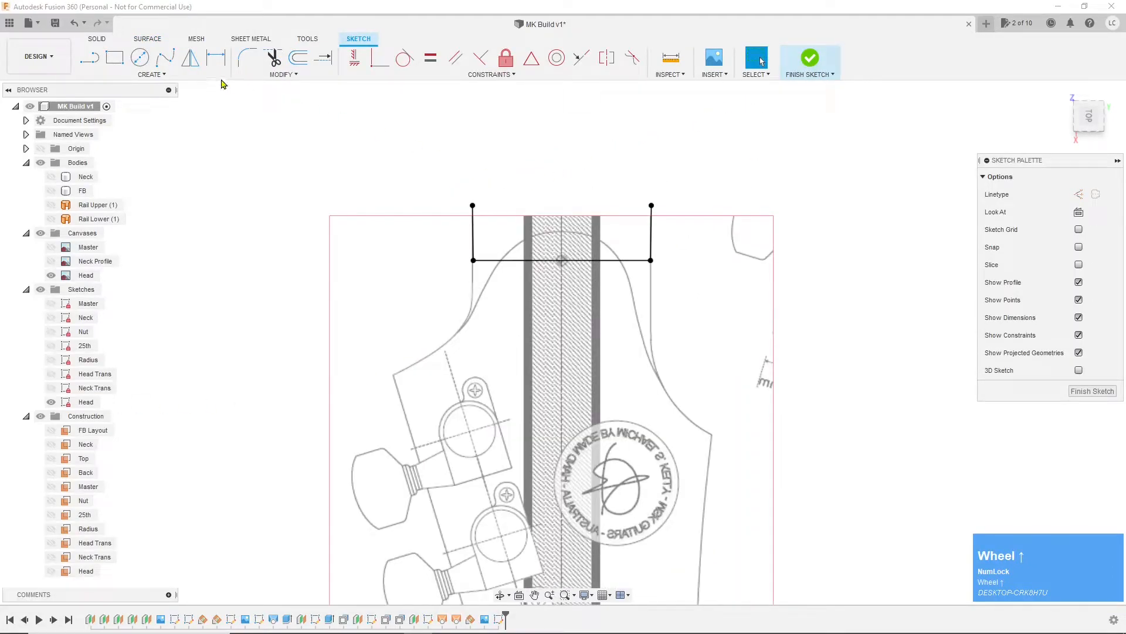
# Step: Draw a line joining the free upper ends of the two short side lines and convert it to construction geometry
pyautogui.click(89, 57)
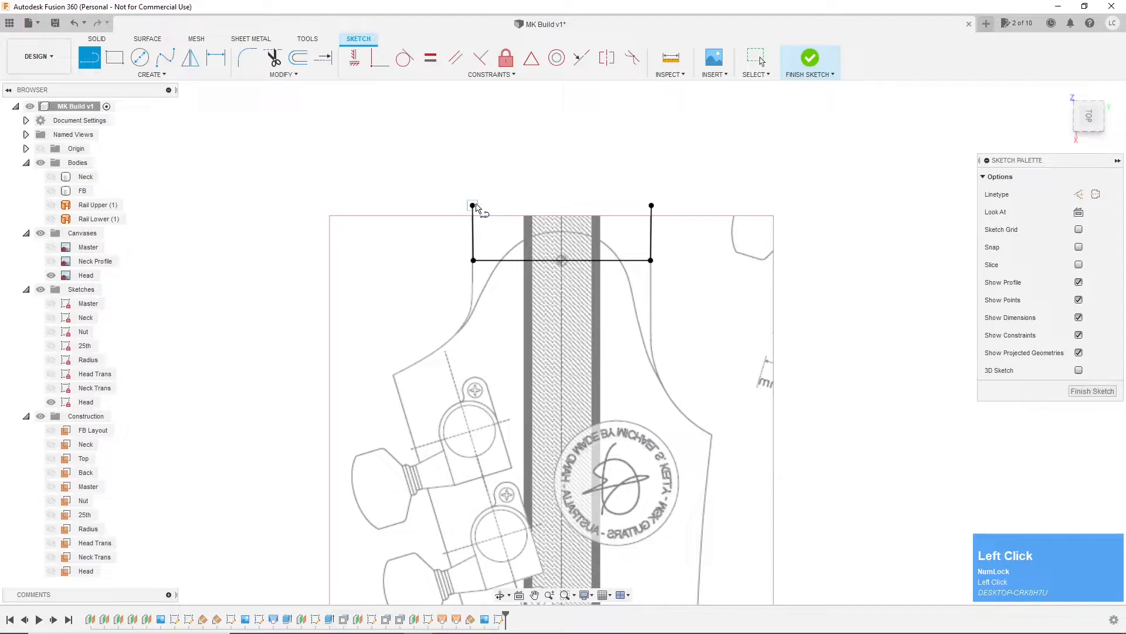
pyautogui.click(473, 205)
pyautogui.click(650, 206)
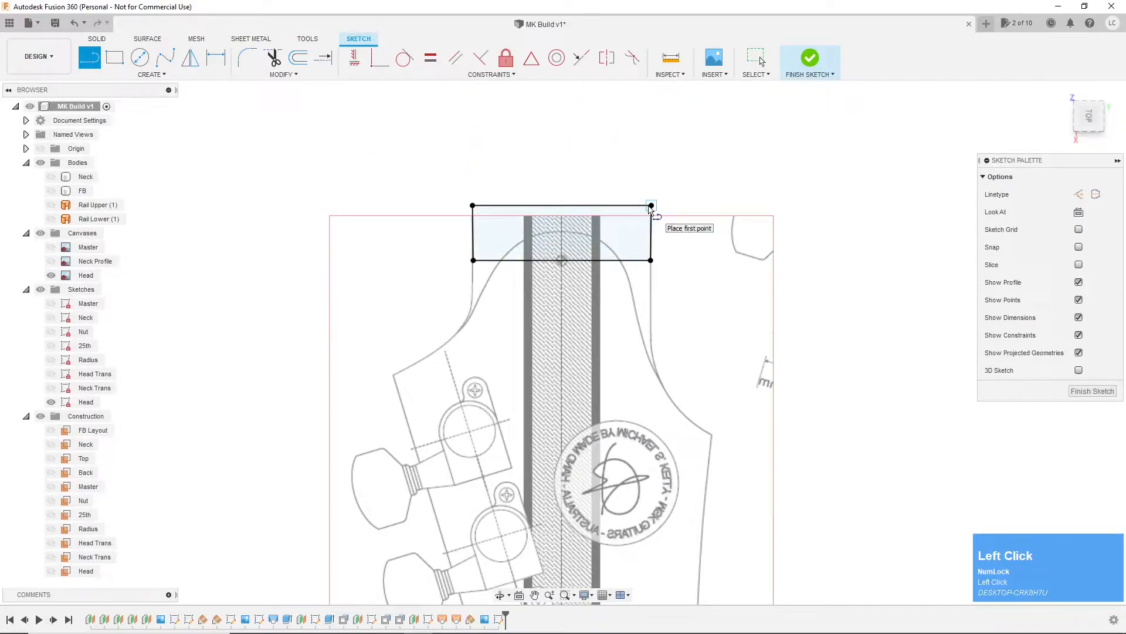
pyautogui.press('Escape')
pyautogui.click(615, 208)
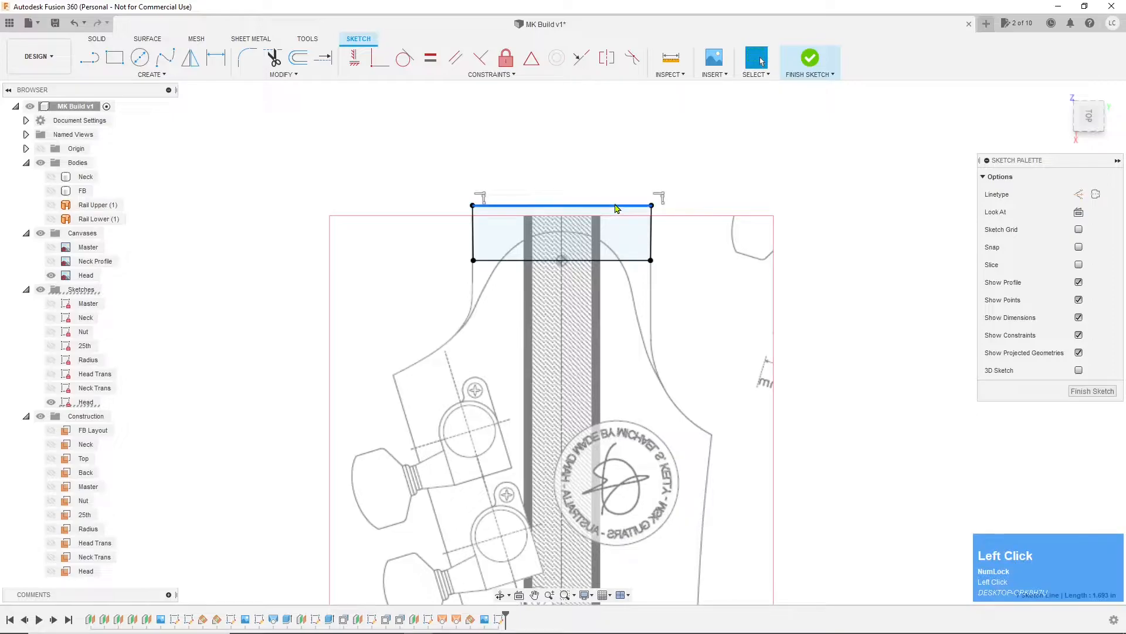
pyautogui.press('x')
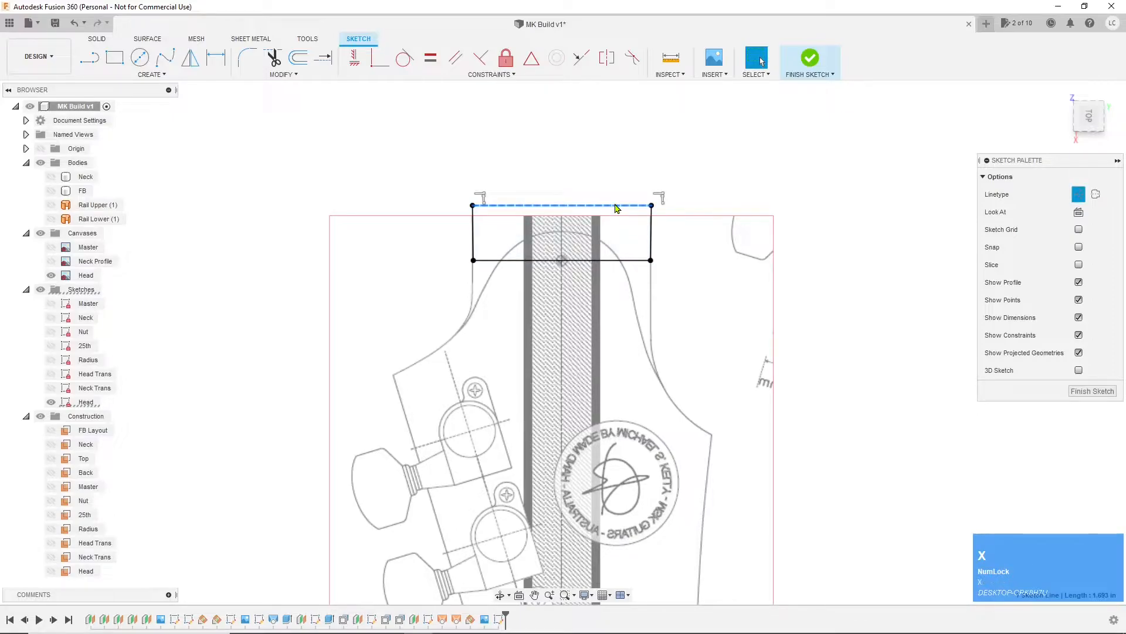
# Step: Draw a vertical 9 in line from the midpoint of the upper construction line down past the headstock and make it construction
pyautogui.scroll(-3, 599, 159)
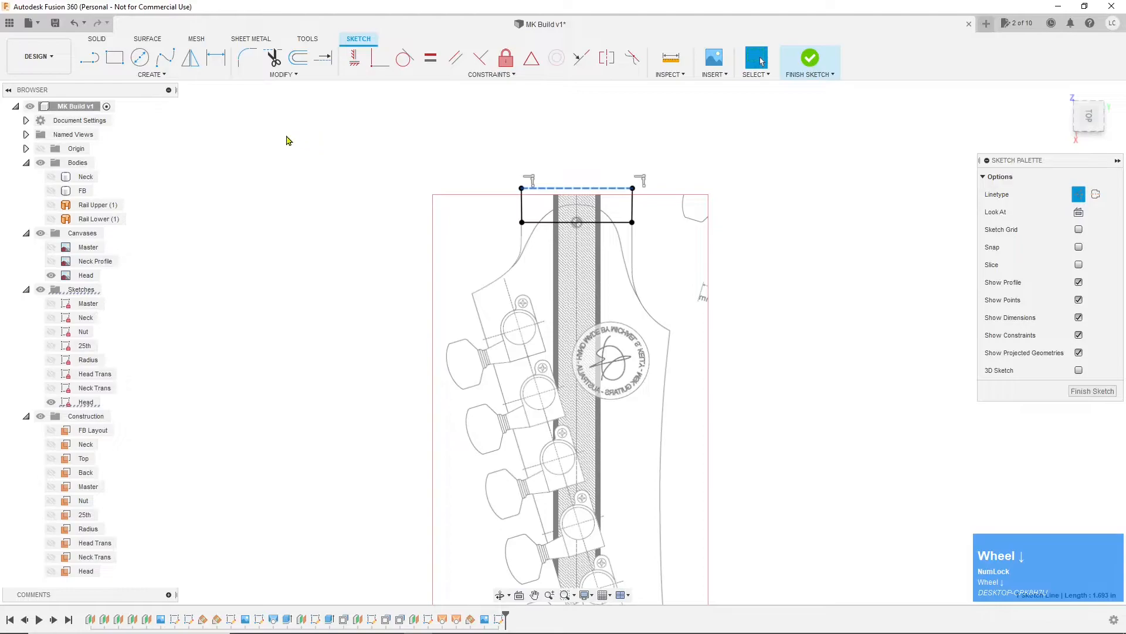
pyautogui.click(91, 59)
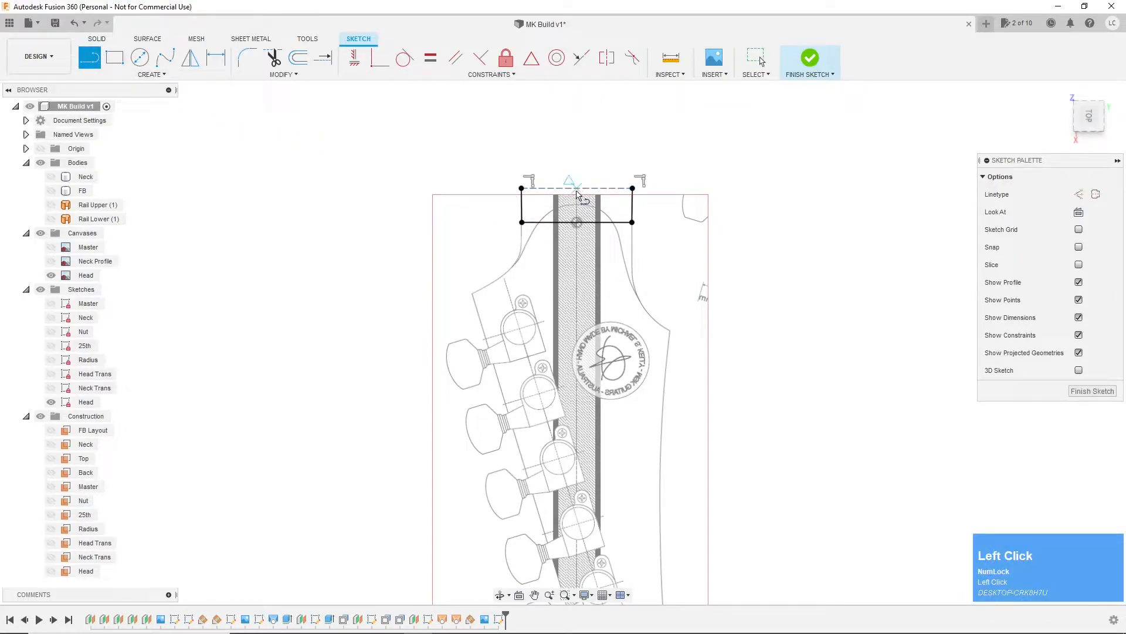
pyautogui.click(577, 190)
pyautogui.scroll(-5, 577, 197)
pyautogui.scroll(4, 585, 430)
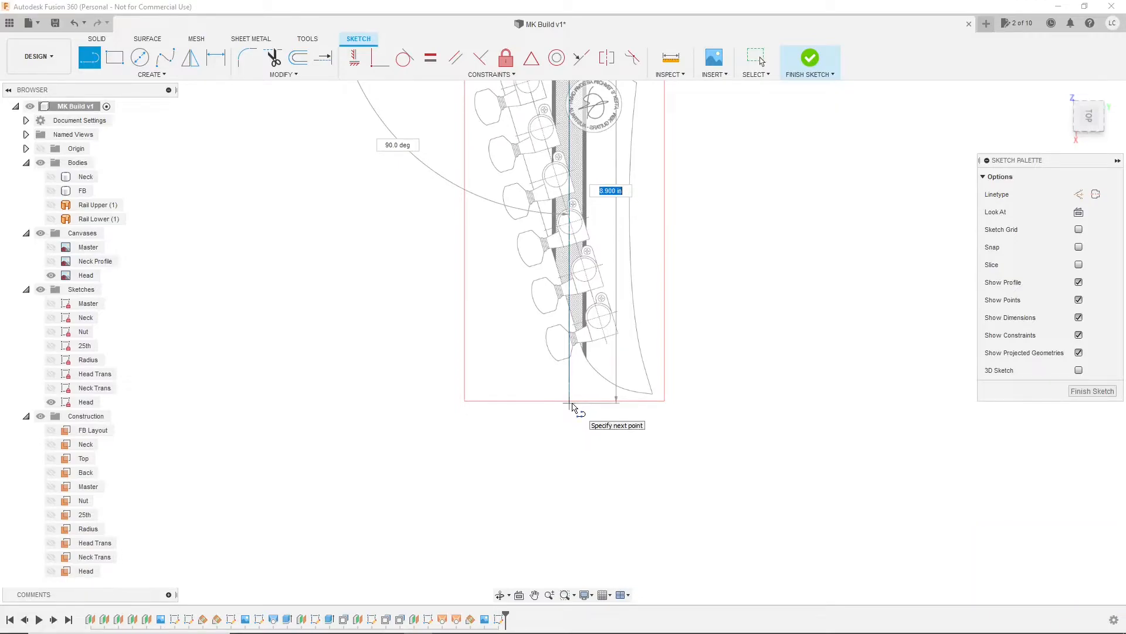
pyautogui.press('Tab')
pyautogui.press('Return')
pyautogui.press('Escape')
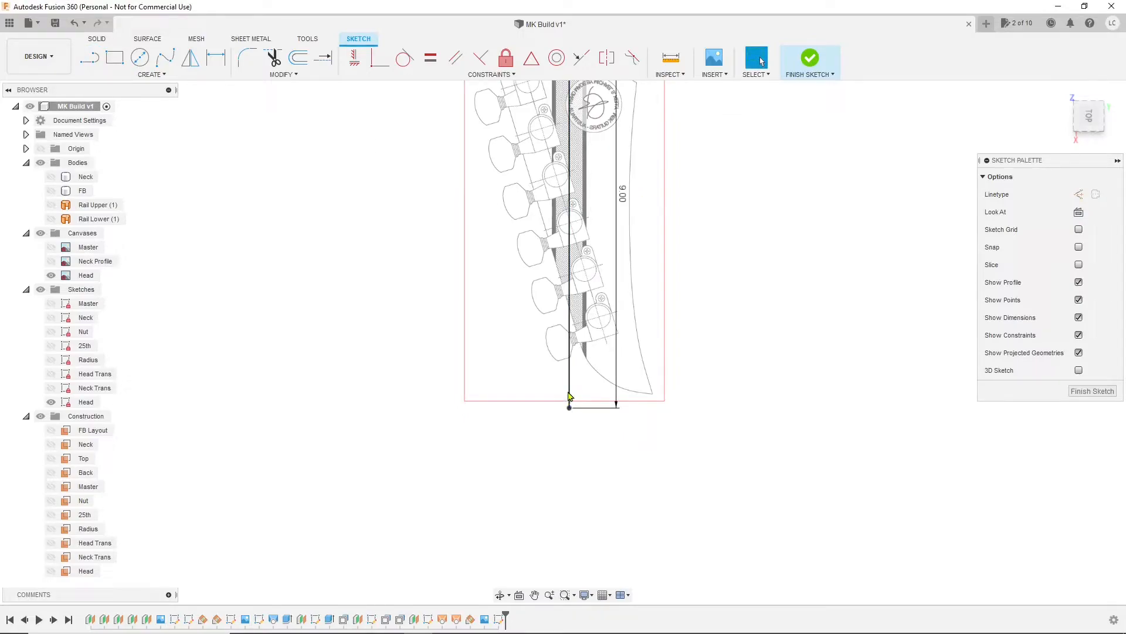
pyautogui.click(570, 395)
pyautogui.press('x')
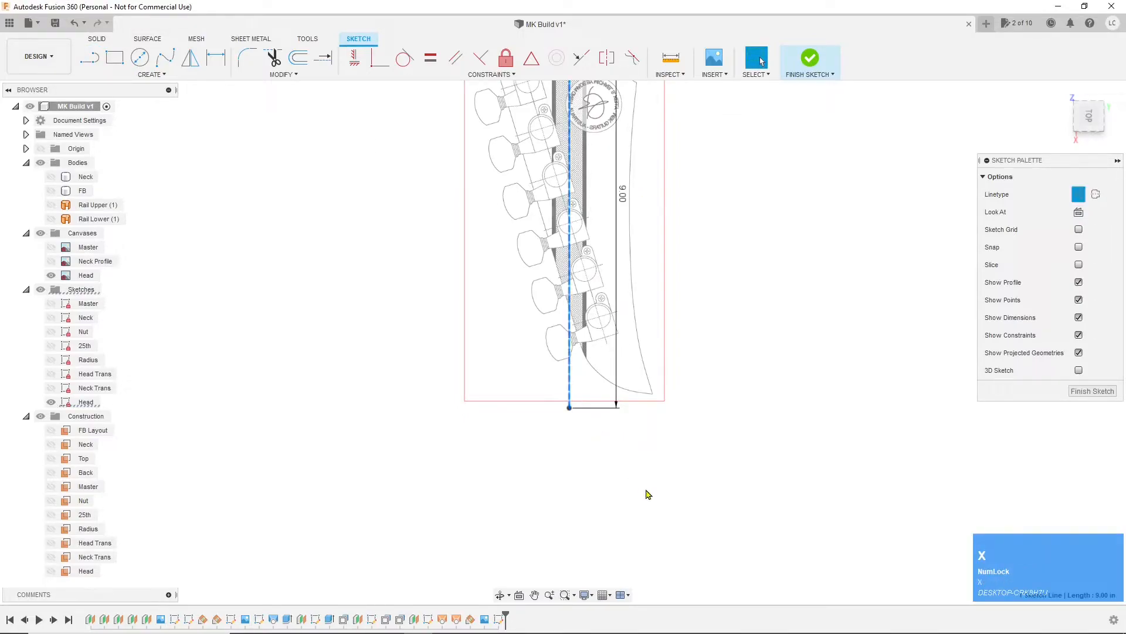
# Step: Sketch a center rectangle 9 in high and 4.5 in wide, centred on the midpoint of the vertical construction line
pyautogui.scroll(-3, 648, 494)
pyautogui.scroll(5, 625, 252)
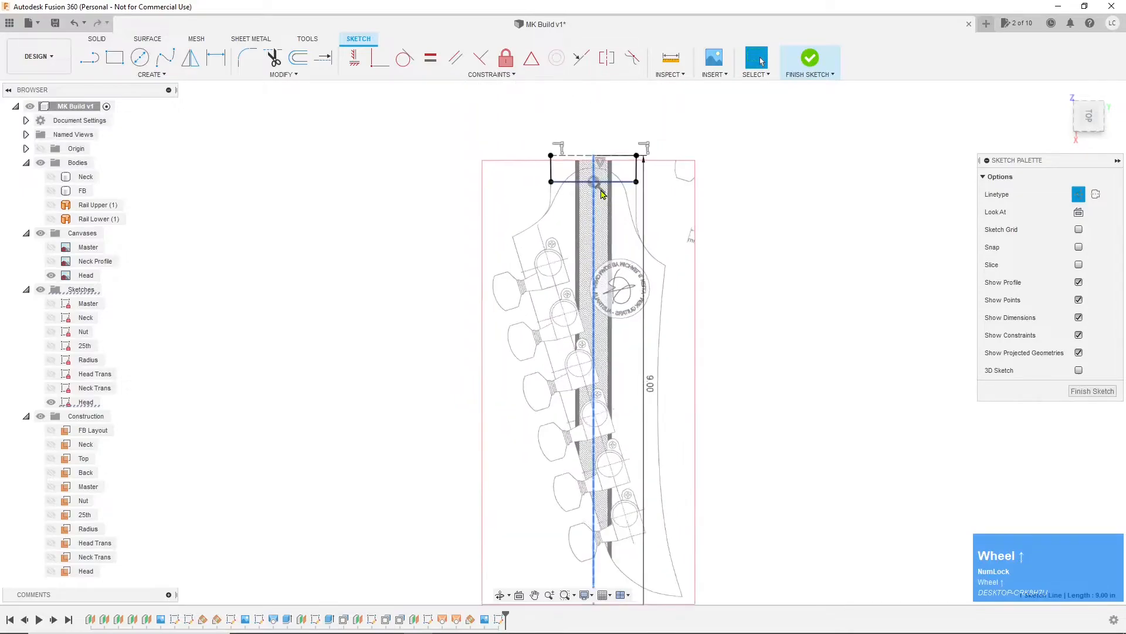
pyautogui.click(151, 75)
pyautogui.moveTo(140, 107)
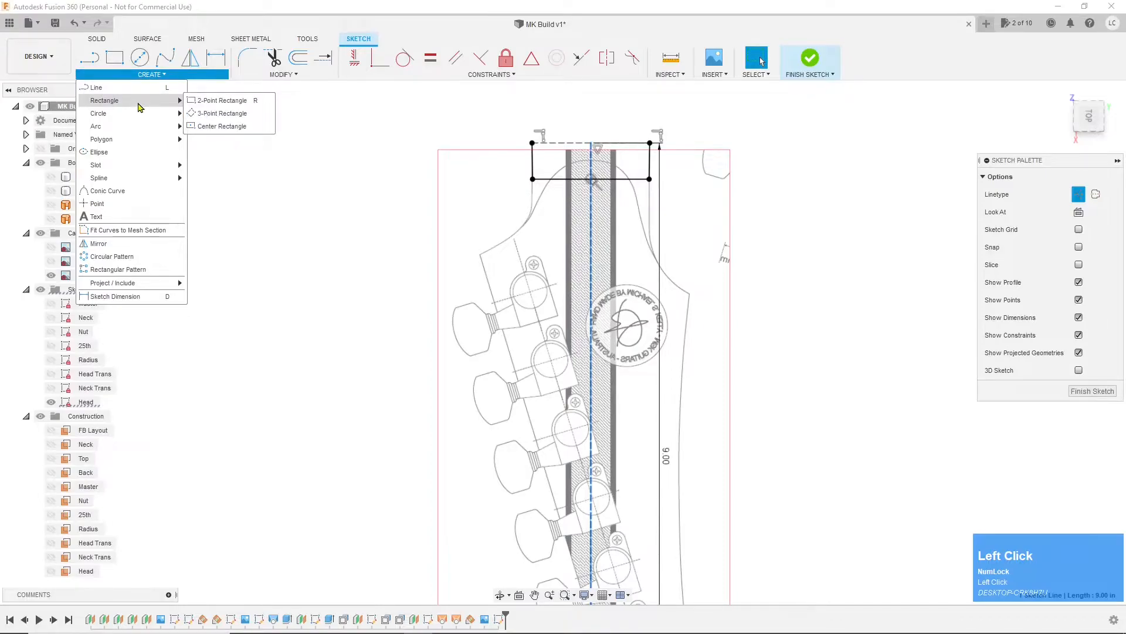
pyautogui.click(230, 126)
pyautogui.scroll(-3, 390, 140)
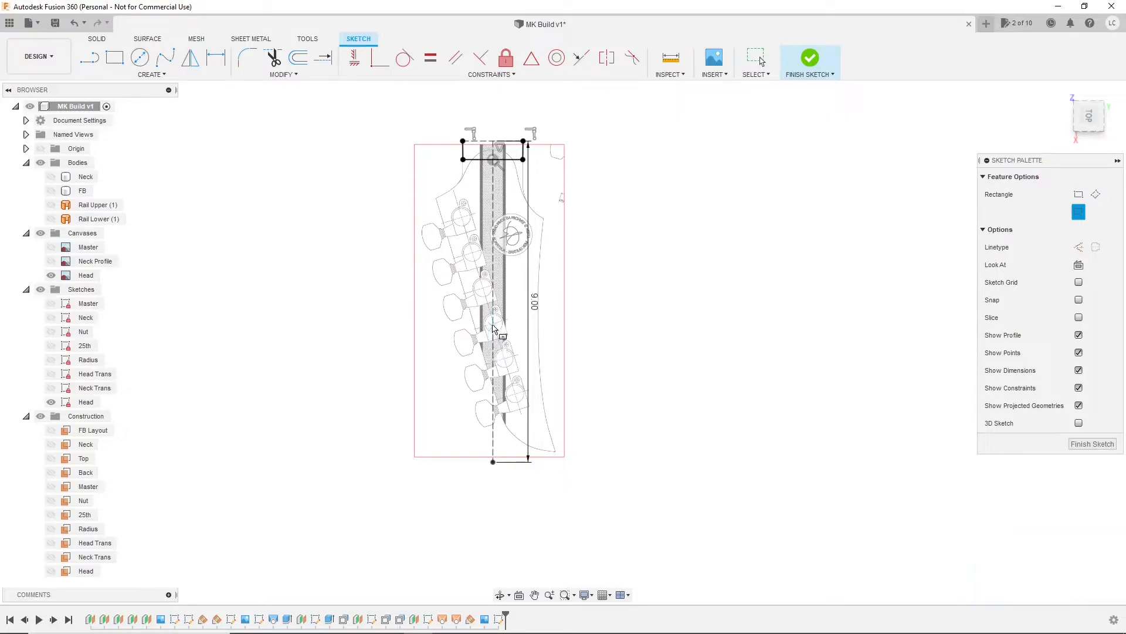
pyautogui.click(493, 301)
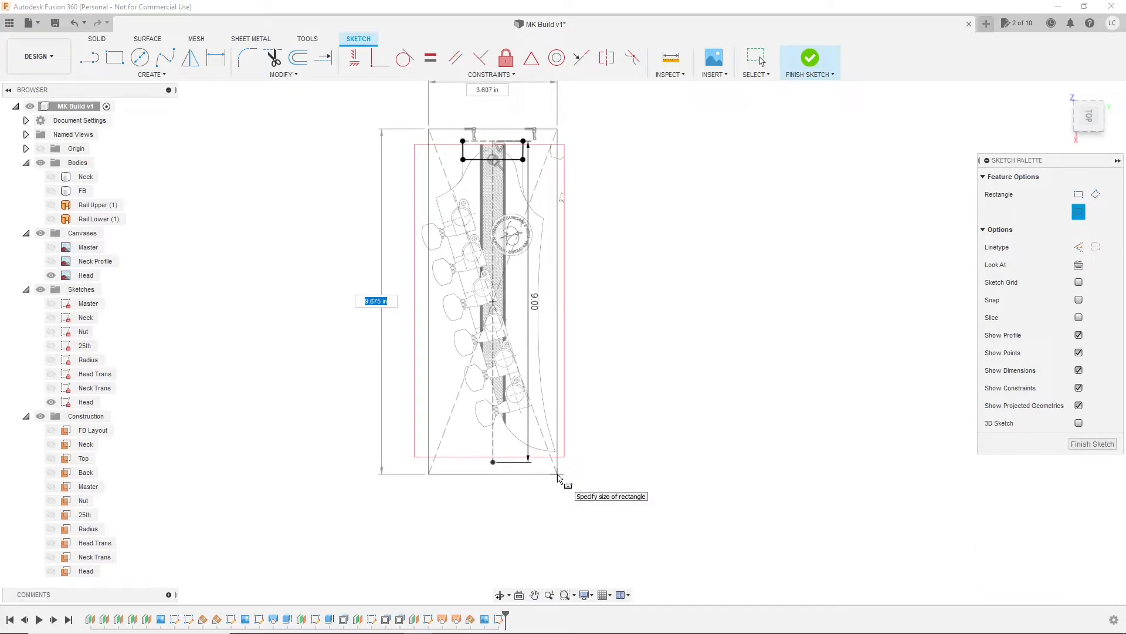
pyautogui.press('Tab')
pyautogui.press('Tab')
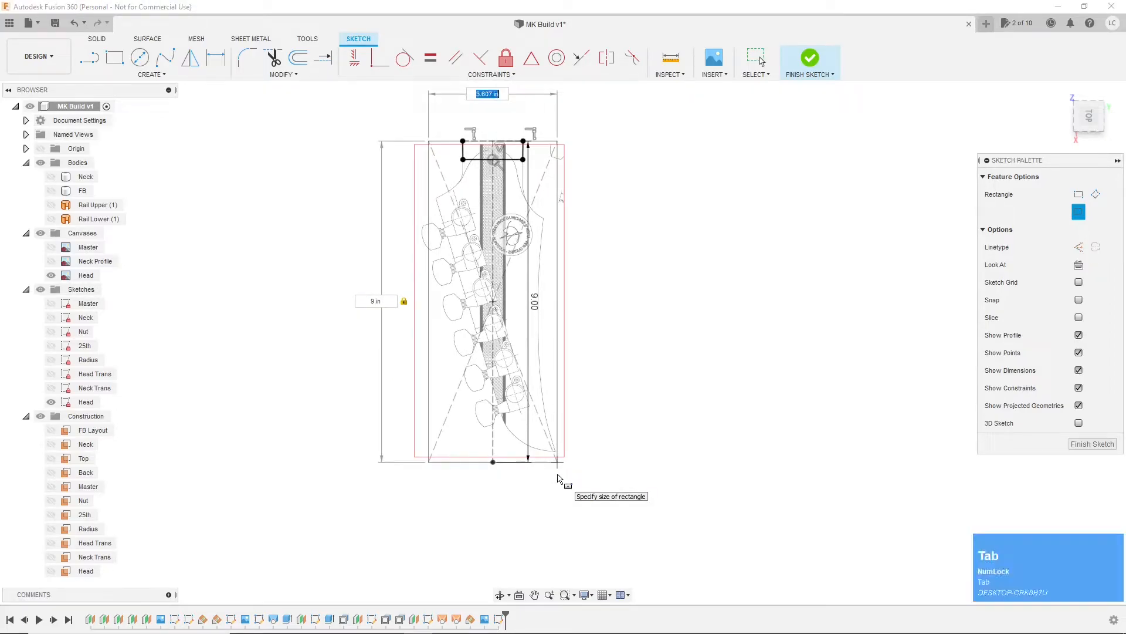
pyautogui.write('4.5')
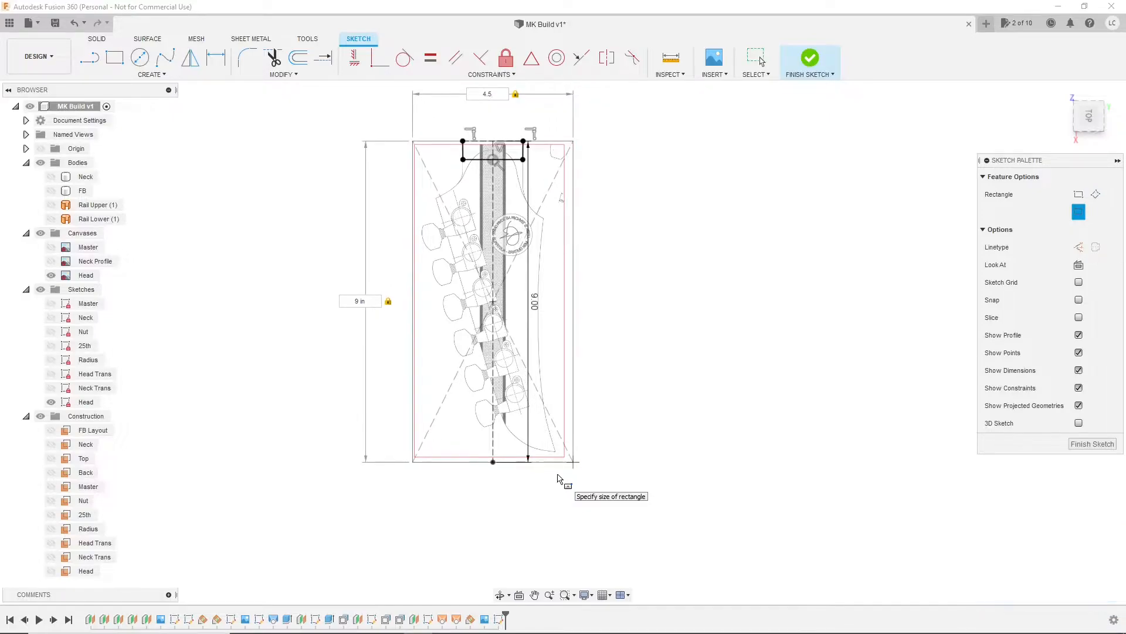
pyautogui.press('Return')
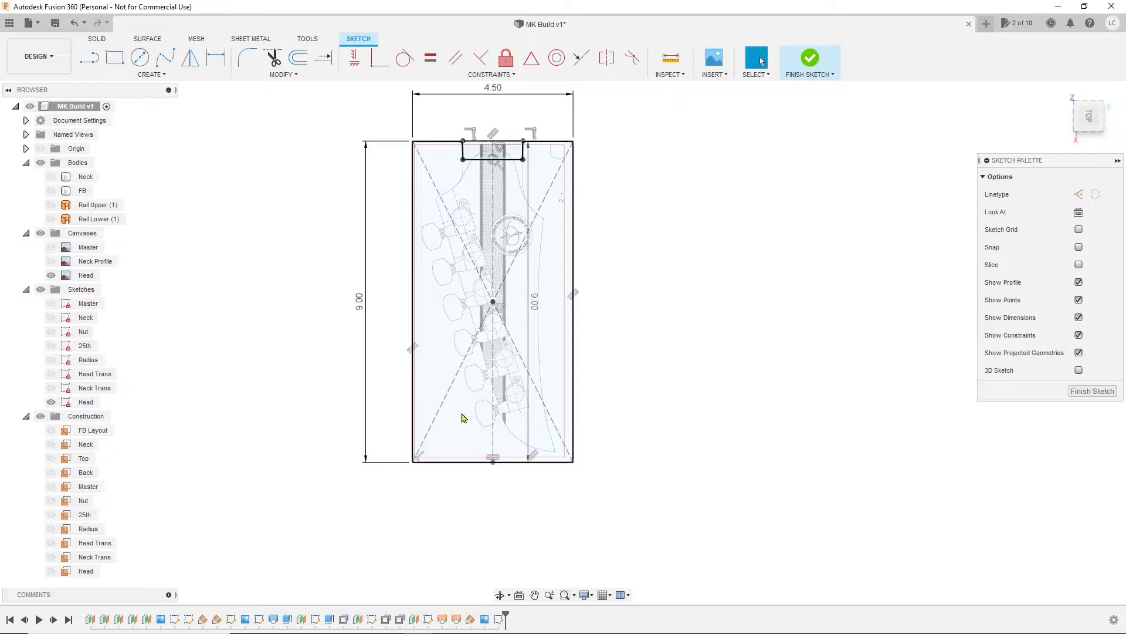
# Step: Convert all four sides of the 9 by 4.5 in rectangle to construction lines
pyautogui.scroll(5, 423, 235)
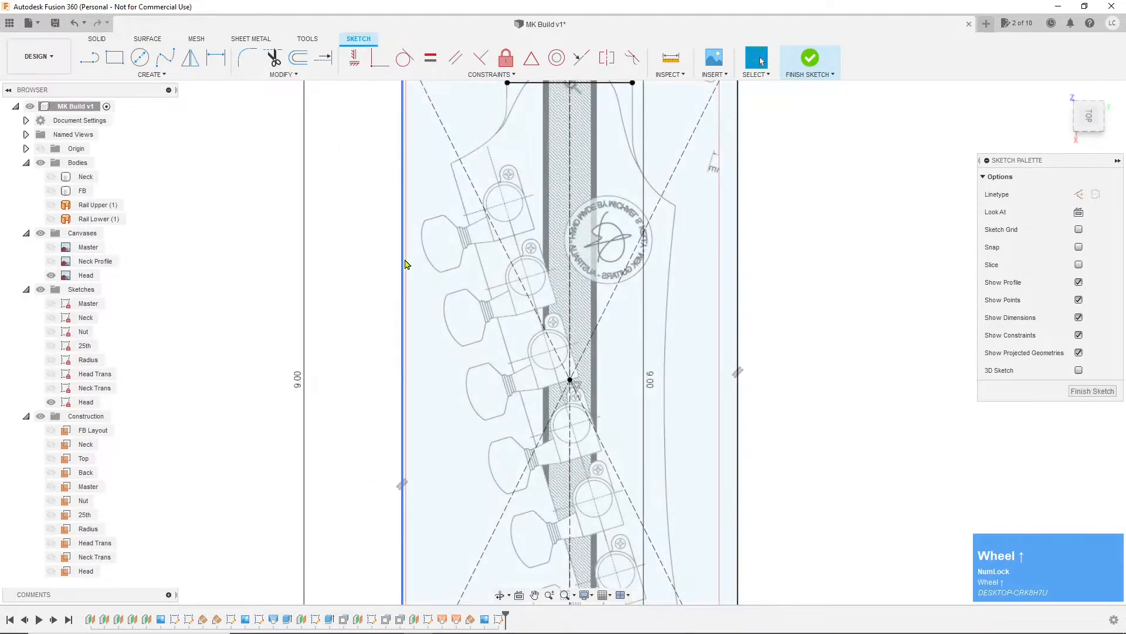
pyautogui.click(402, 268)
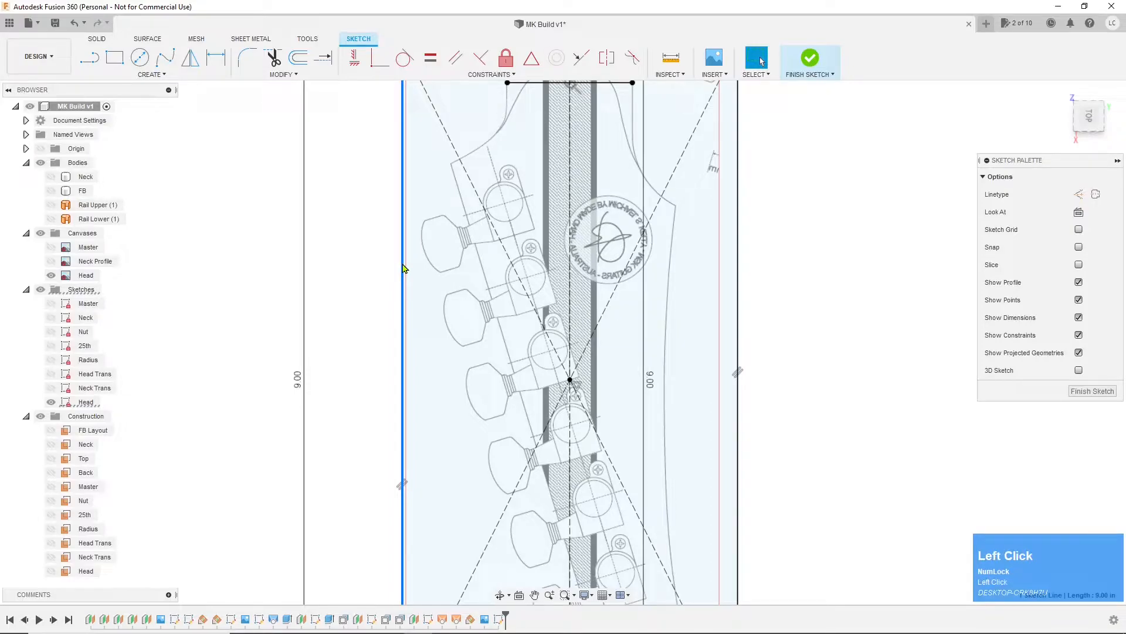
pyautogui.press('x')
pyautogui.click(738, 414)
pyautogui.press('x')
pyautogui.scroll(-3, 712, 329)
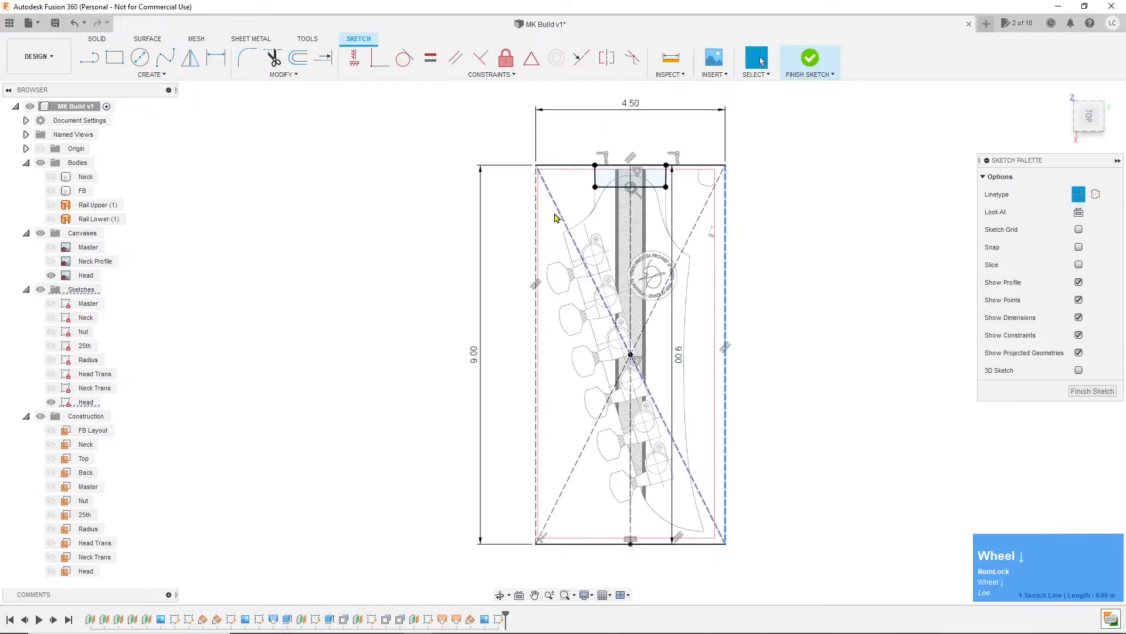
pyautogui.click(553, 166)
pyautogui.press('x')
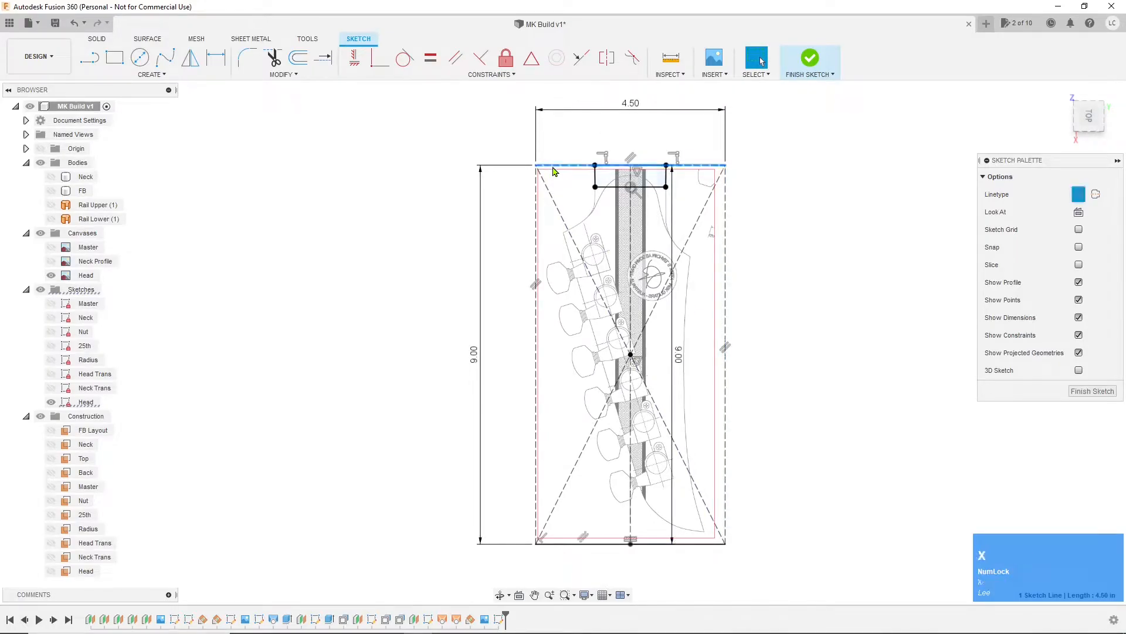
pyautogui.scroll(1, 554, 173)
pyautogui.scroll(3, 583, 455)
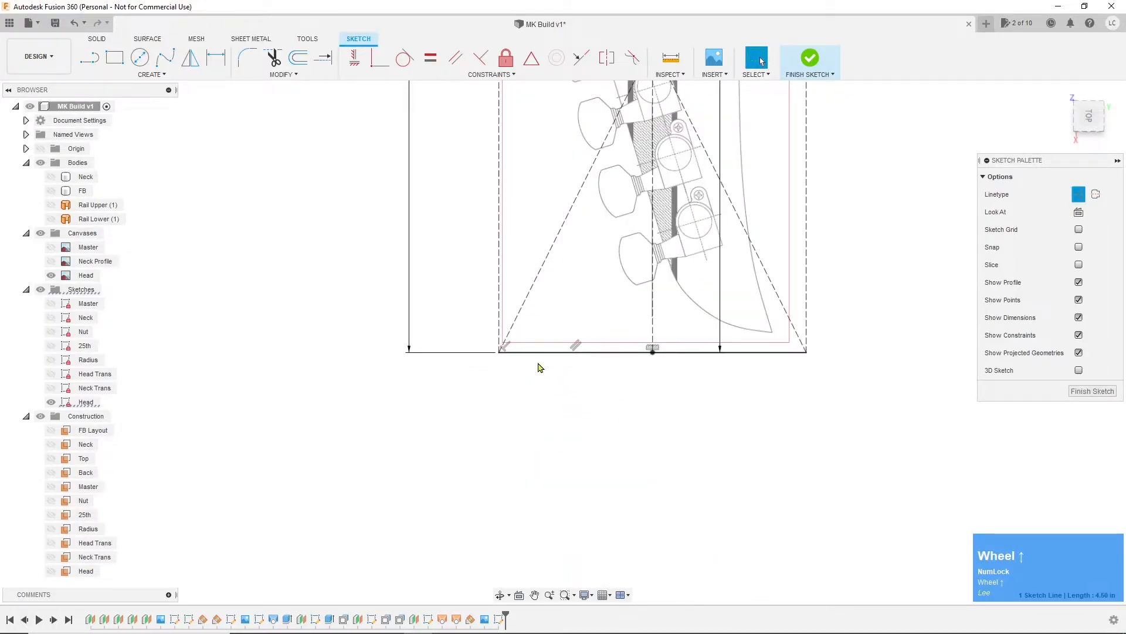
pyautogui.click(540, 356)
pyautogui.press('x')
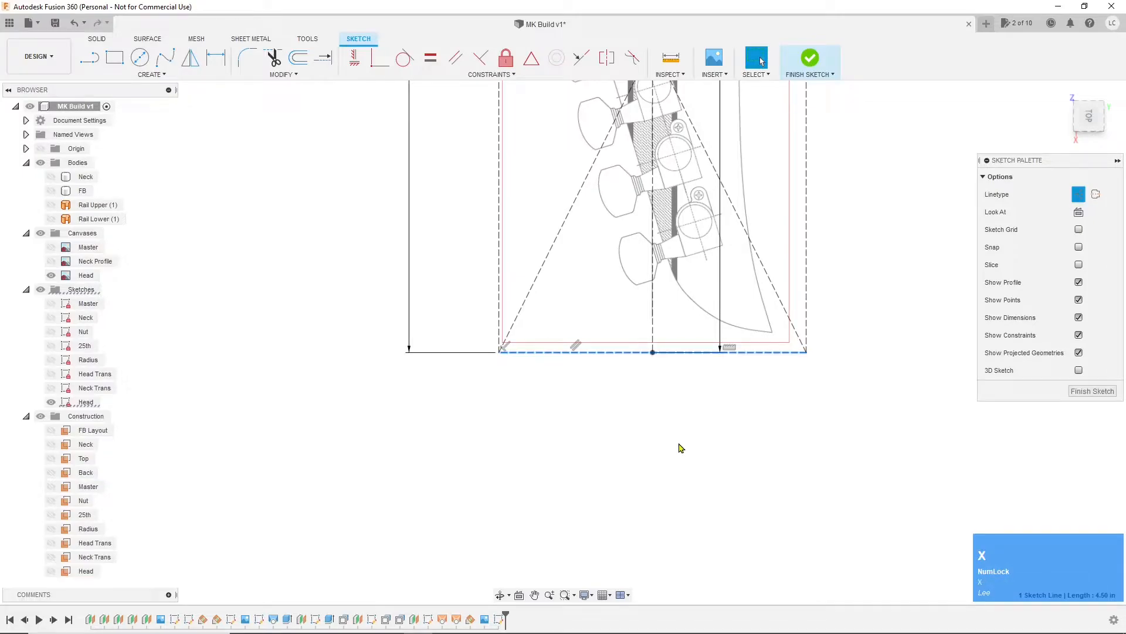
# Step: Trace the headstock's curved neck-end contour with a 12-point Control Point Spline, running over the centre line from one shoulder corner to the other
pyautogui.scroll(-4, 677, 447)
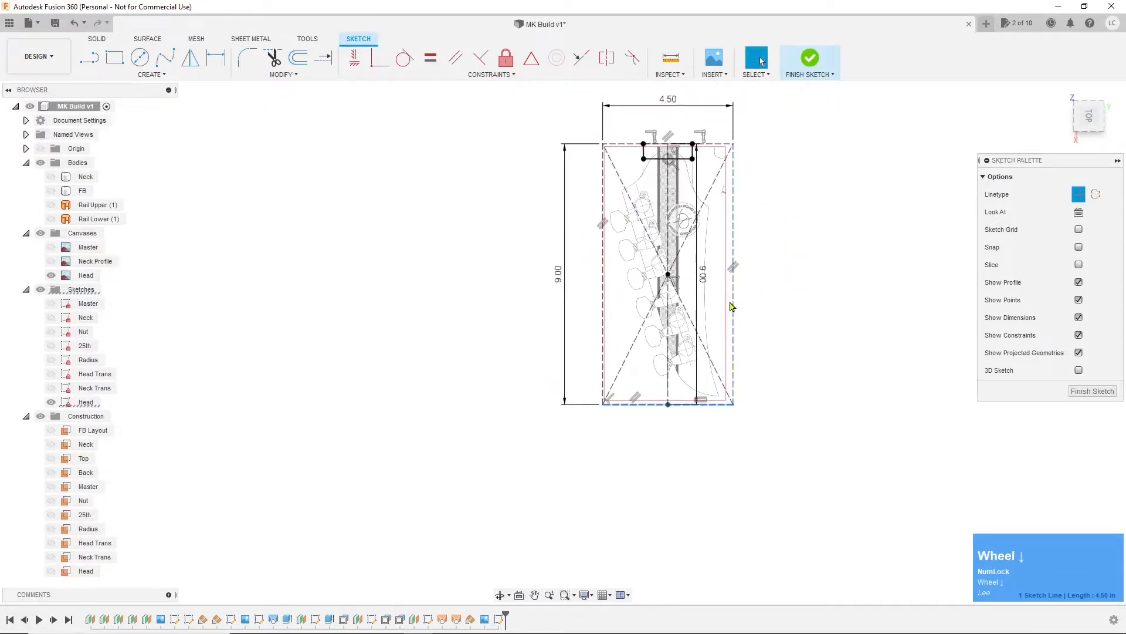
pyautogui.scroll(7, 672, 155)
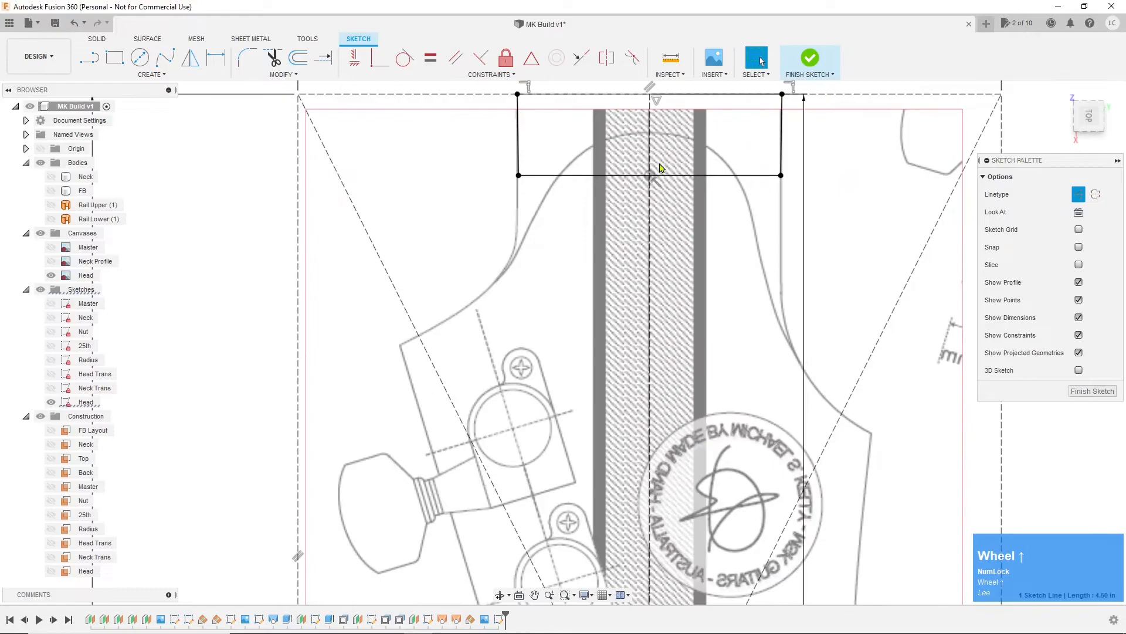
pyautogui.scroll(1, 660, 168)
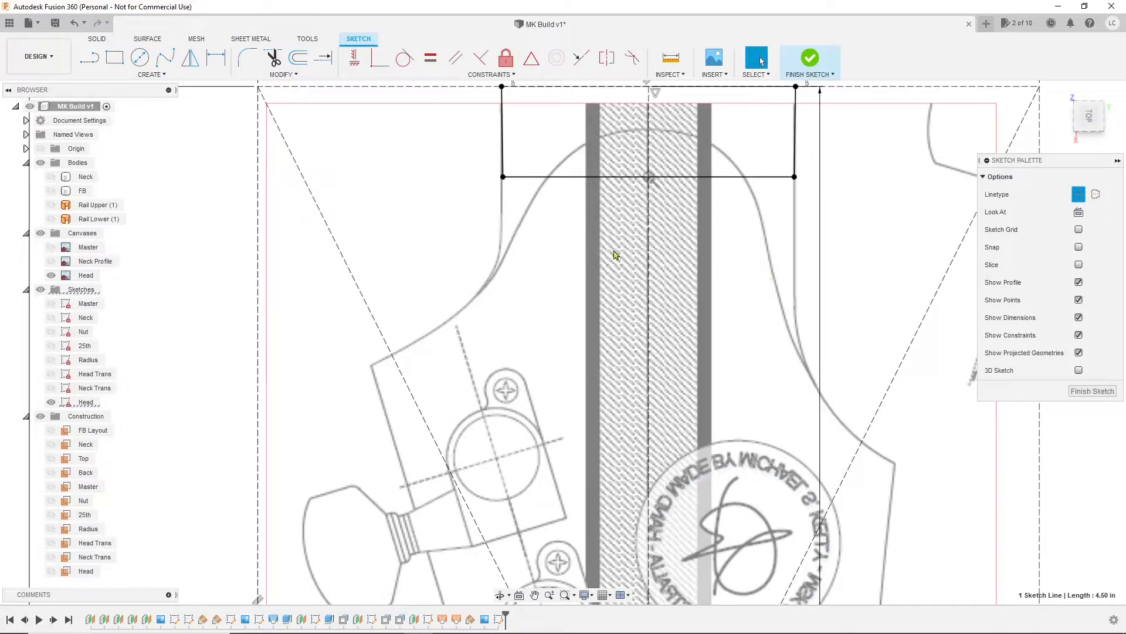
pyautogui.click(149, 75)
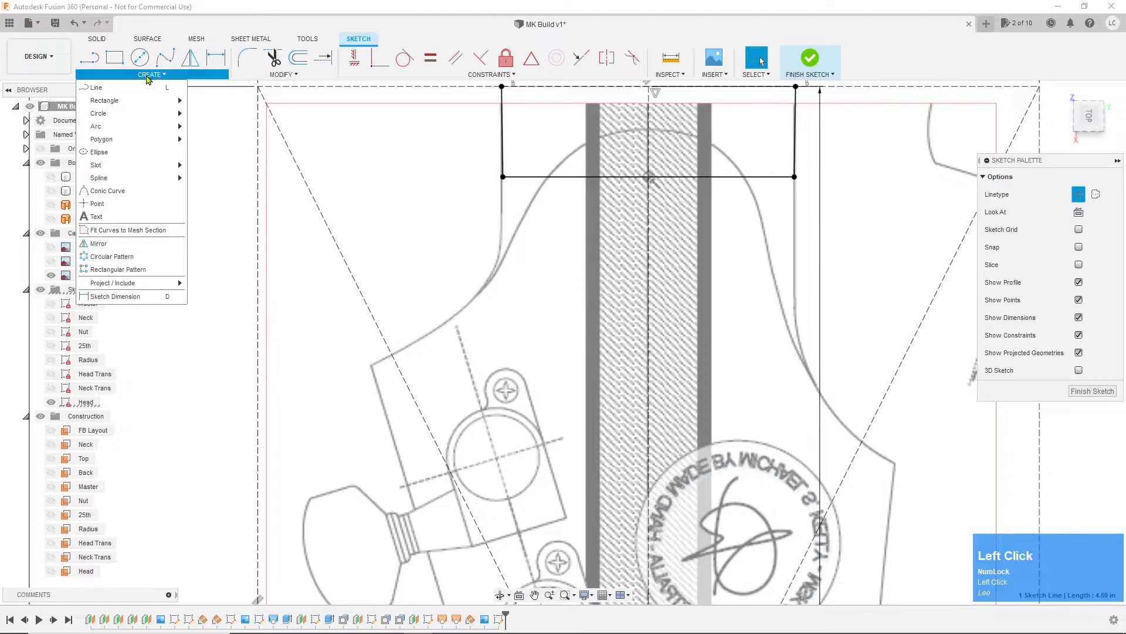
pyautogui.moveTo(125, 180)
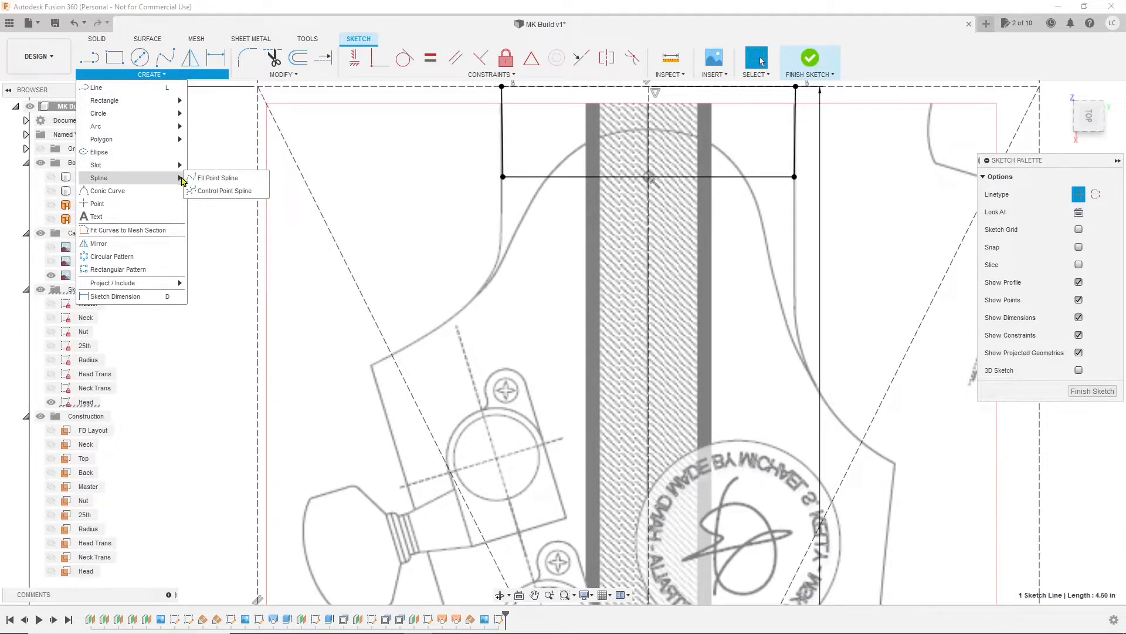
pyautogui.click(216, 192)
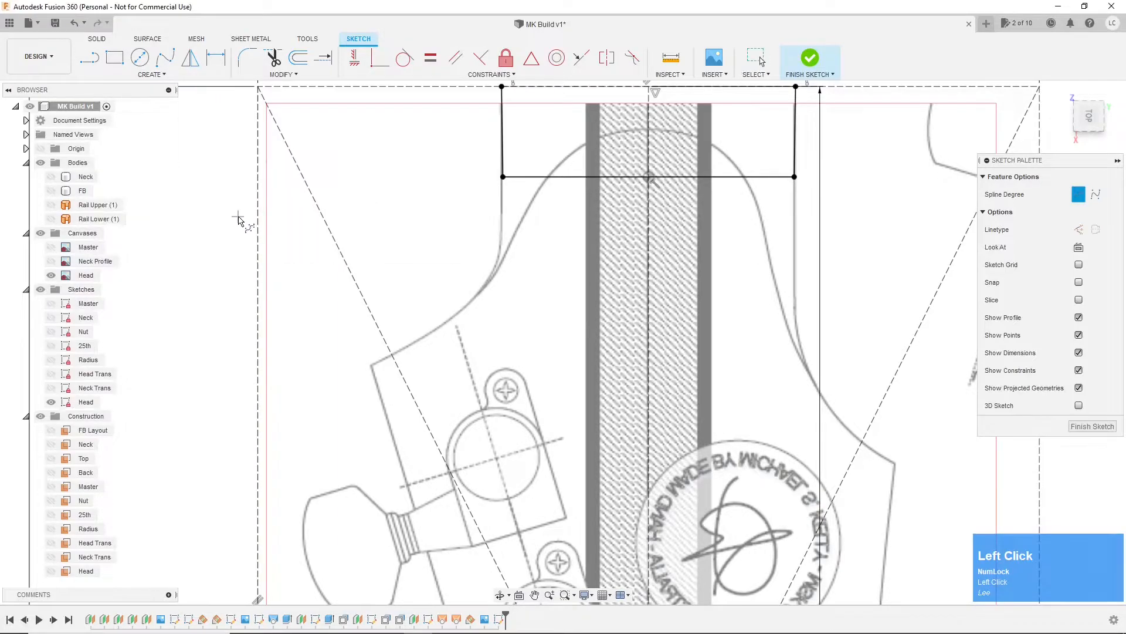
pyautogui.click(372, 365)
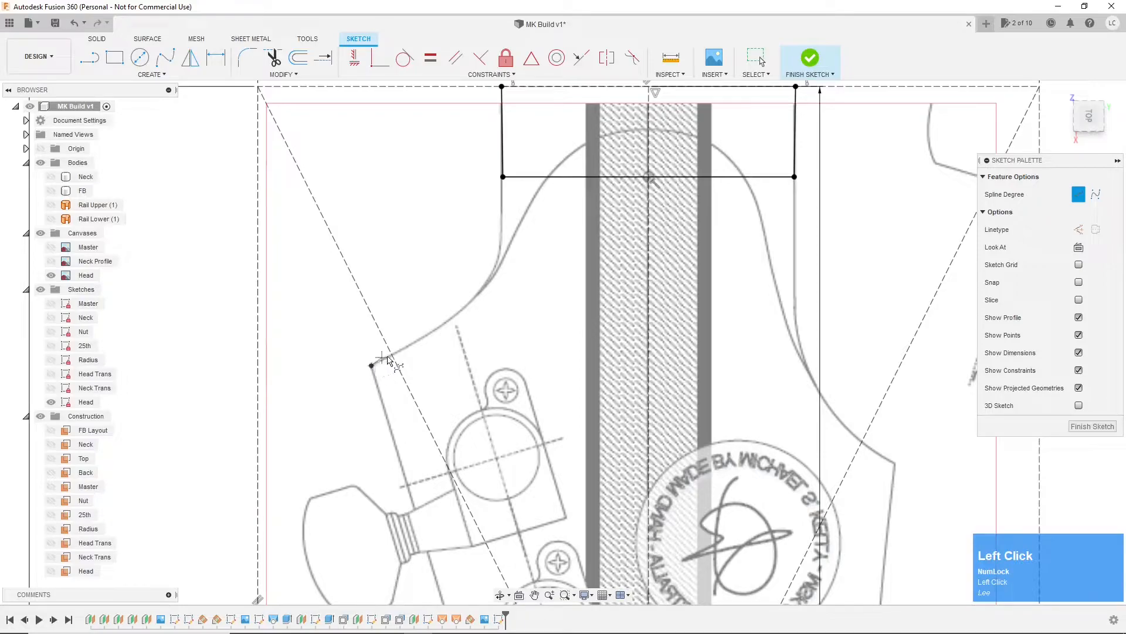
pyautogui.click(442, 328)
pyautogui.click(487, 285)
pyautogui.click(540, 190)
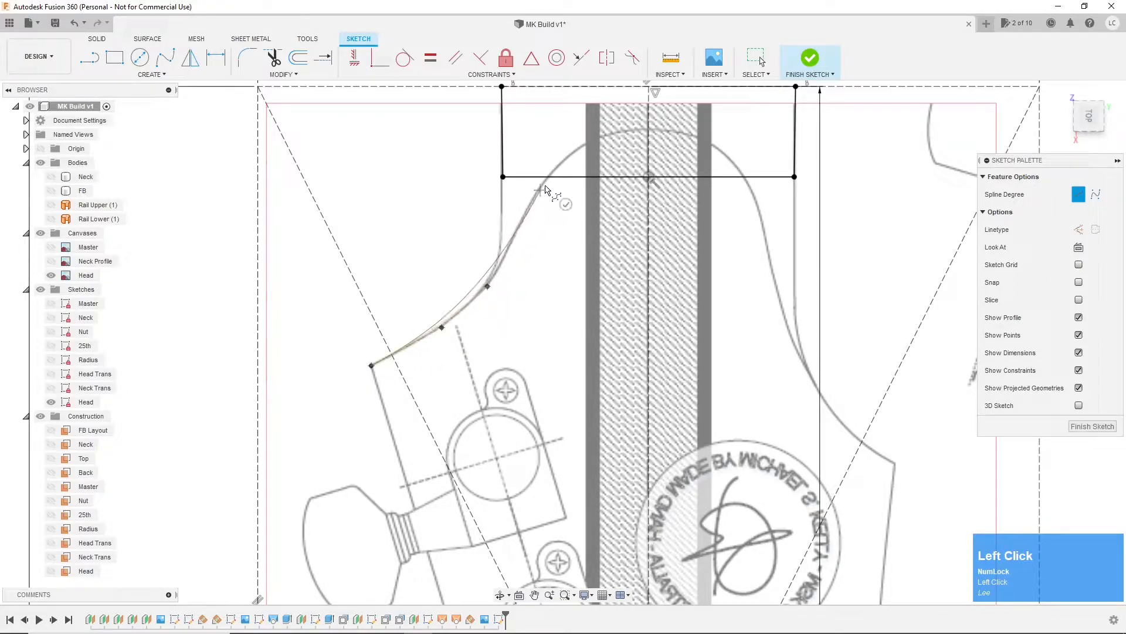
pyautogui.click(593, 138)
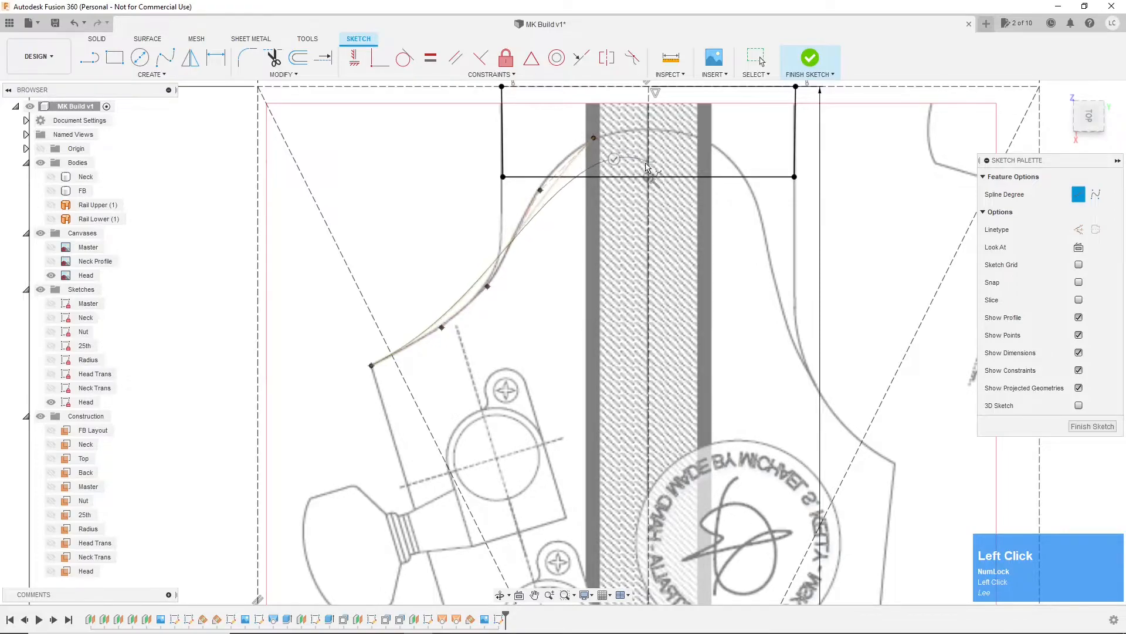
pyautogui.click(649, 129)
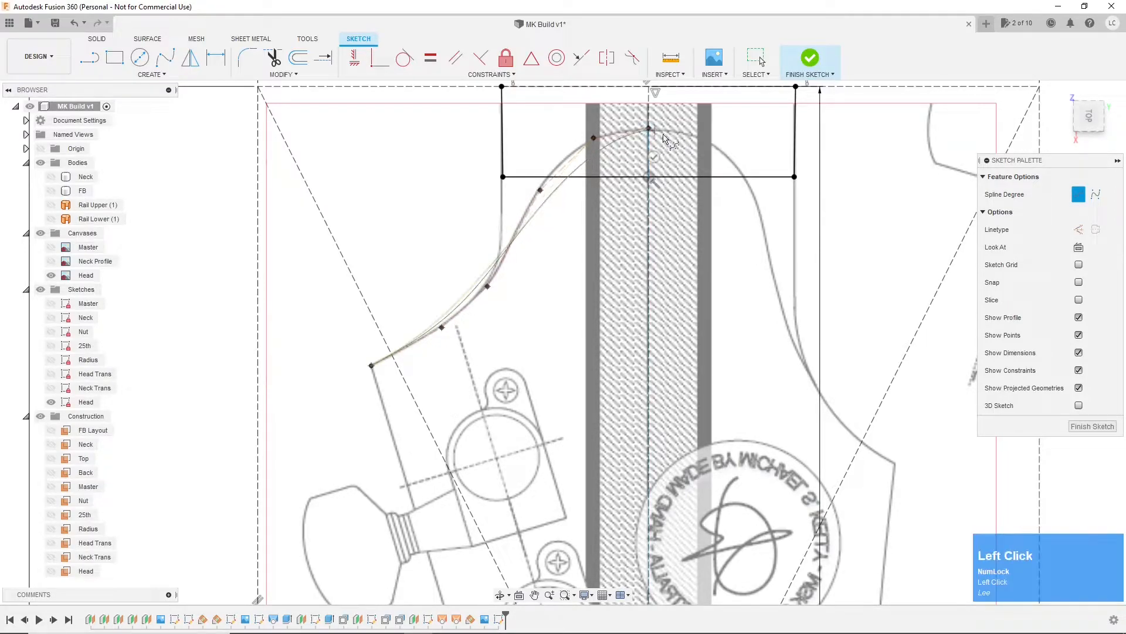
pyautogui.click(713, 145)
pyautogui.click(758, 205)
pyautogui.click(782, 303)
pyautogui.click(810, 379)
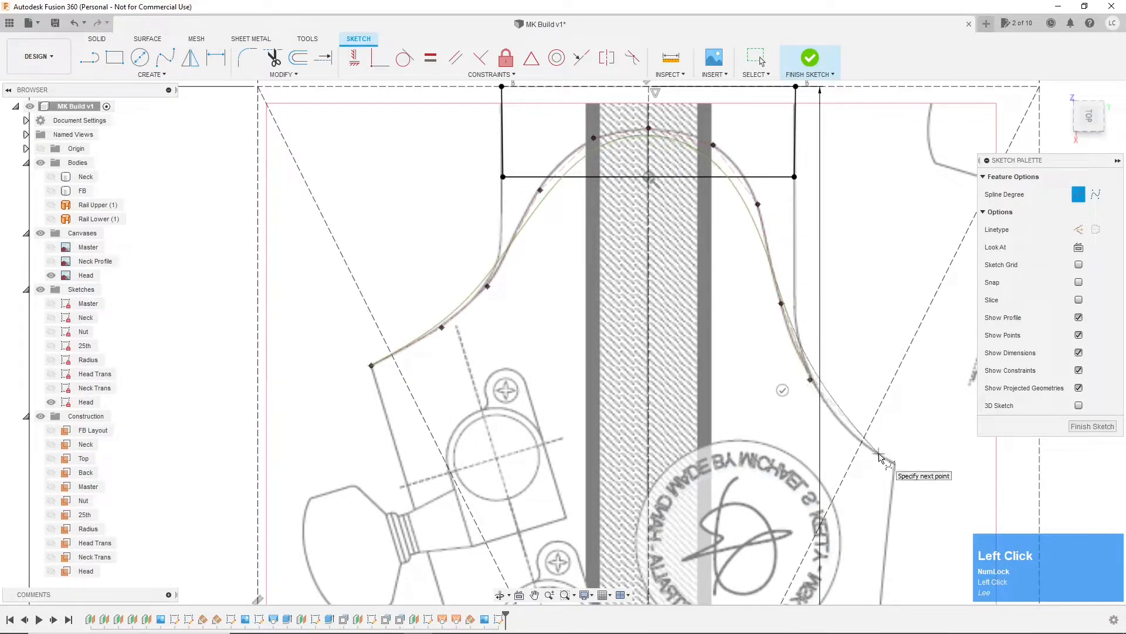
pyautogui.click(852, 436)
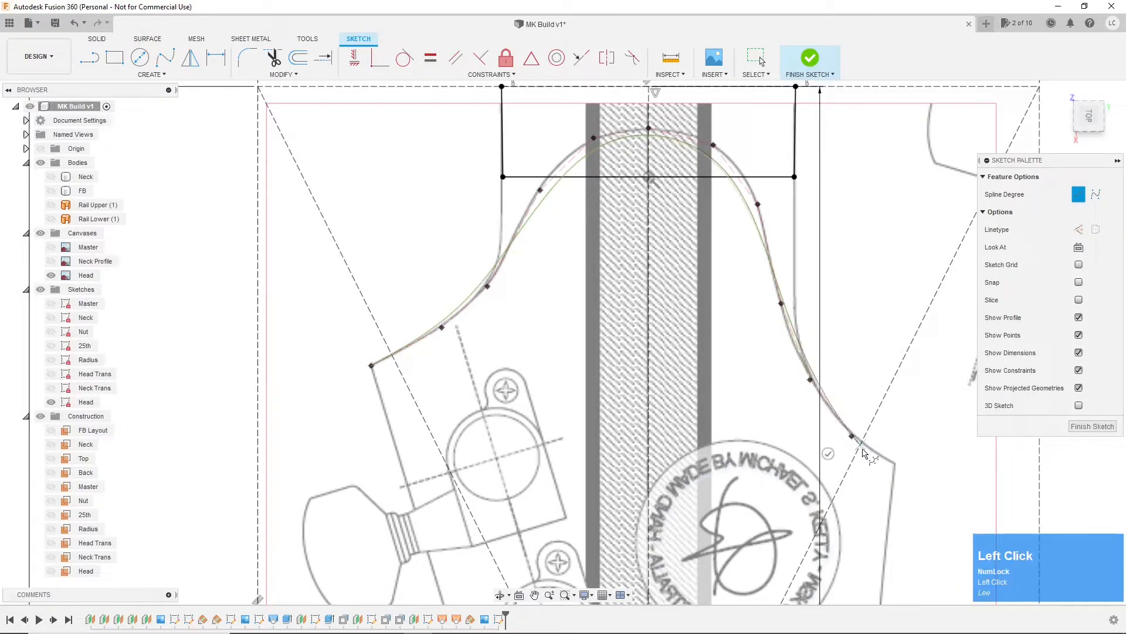
pyautogui.click(892, 464)
pyautogui.press('Return')
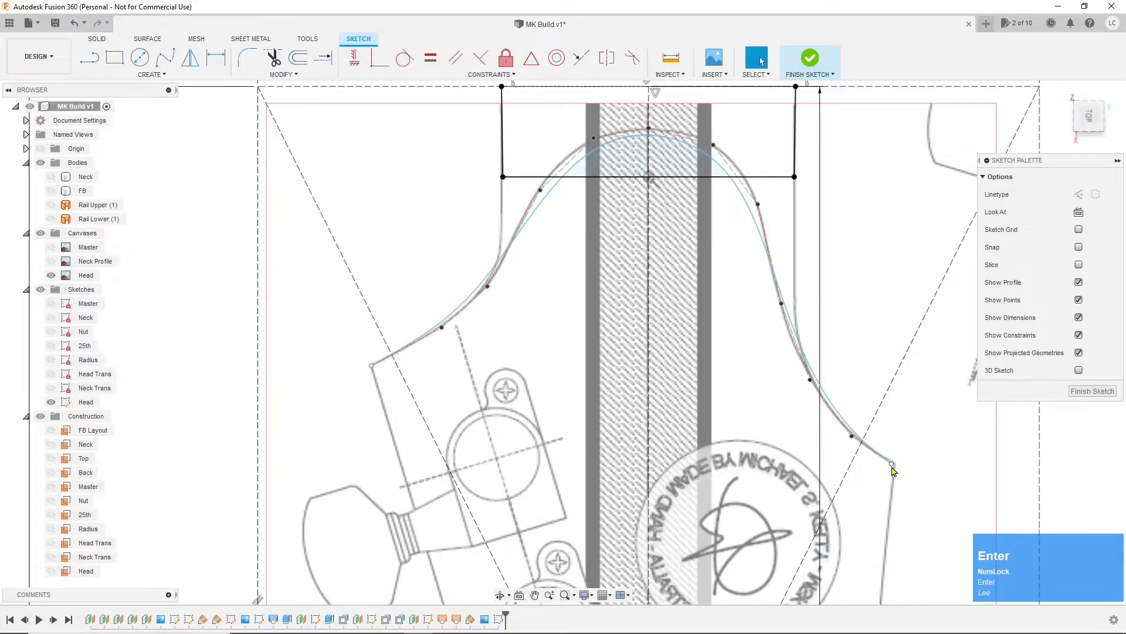
# Step: Reposition the spline's control points from the crown down to the right shoulder so the curve follows the headstock contour
pyautogui.moveTo(811, 382); pyautogui.dragTo(804, 383)
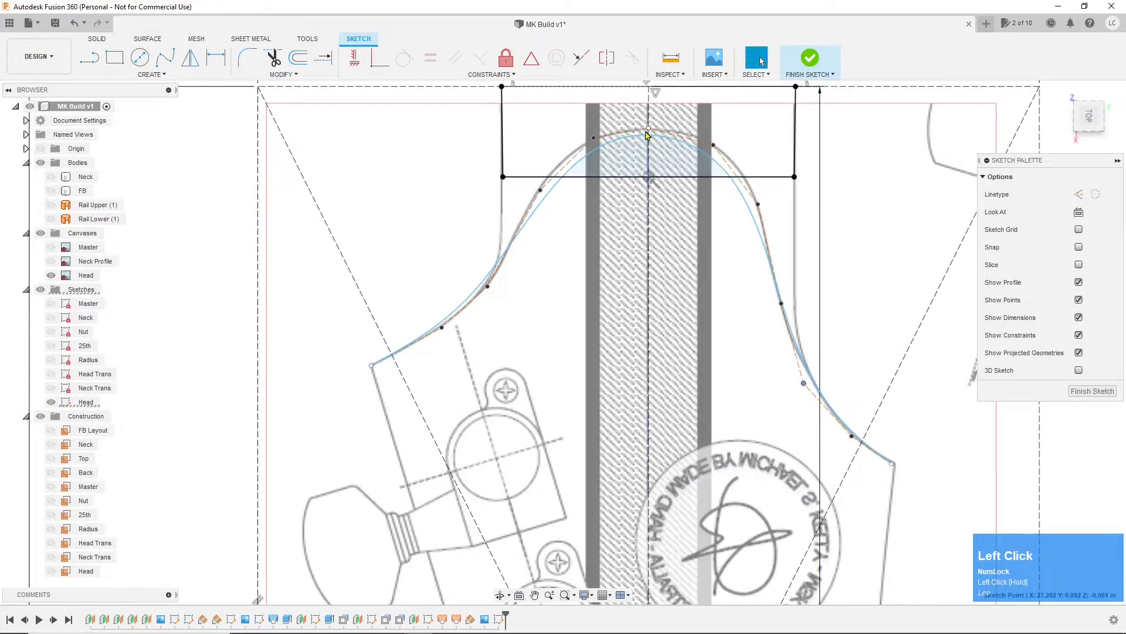
pyautogui.moveTo(650, 131); pyautogui.dragTo(648, 120)
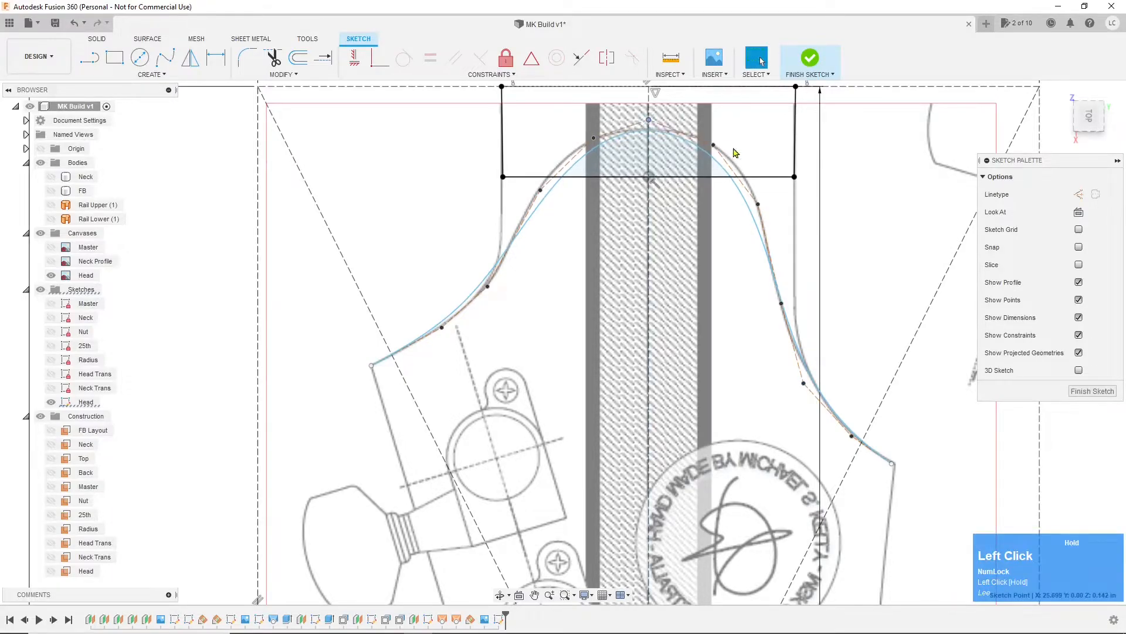
pyautogui.moveTo(714, 148); pyautogui.dragTo(732, 141)
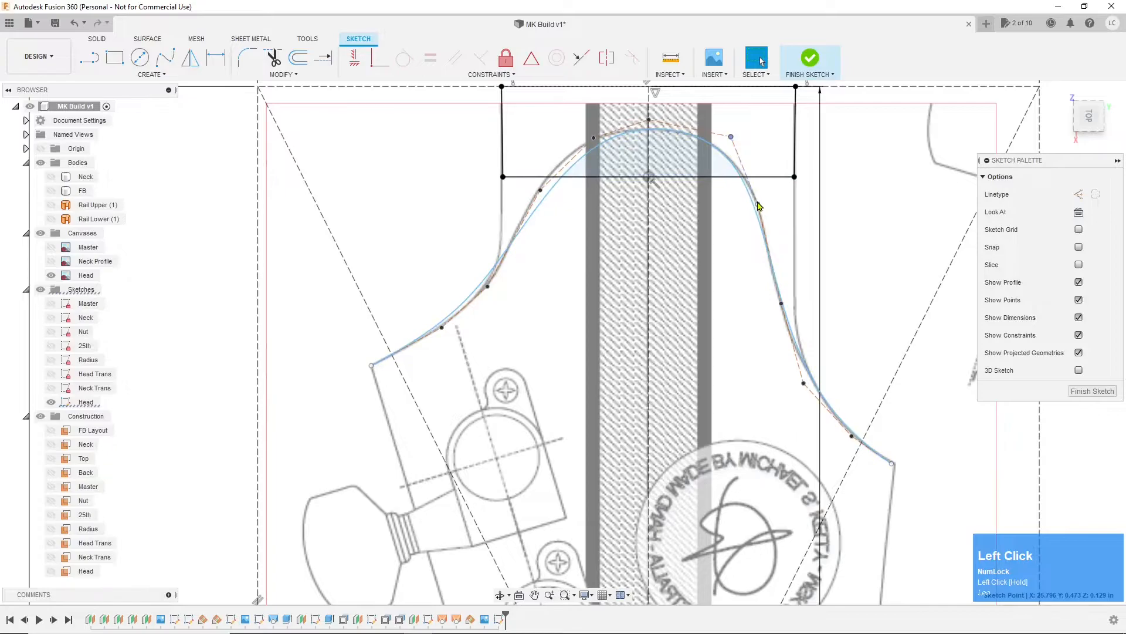
pyautogui.click(762, 200)
pyautogui.moveTo(781, 304); pyautogui.dragTo(779, 304)
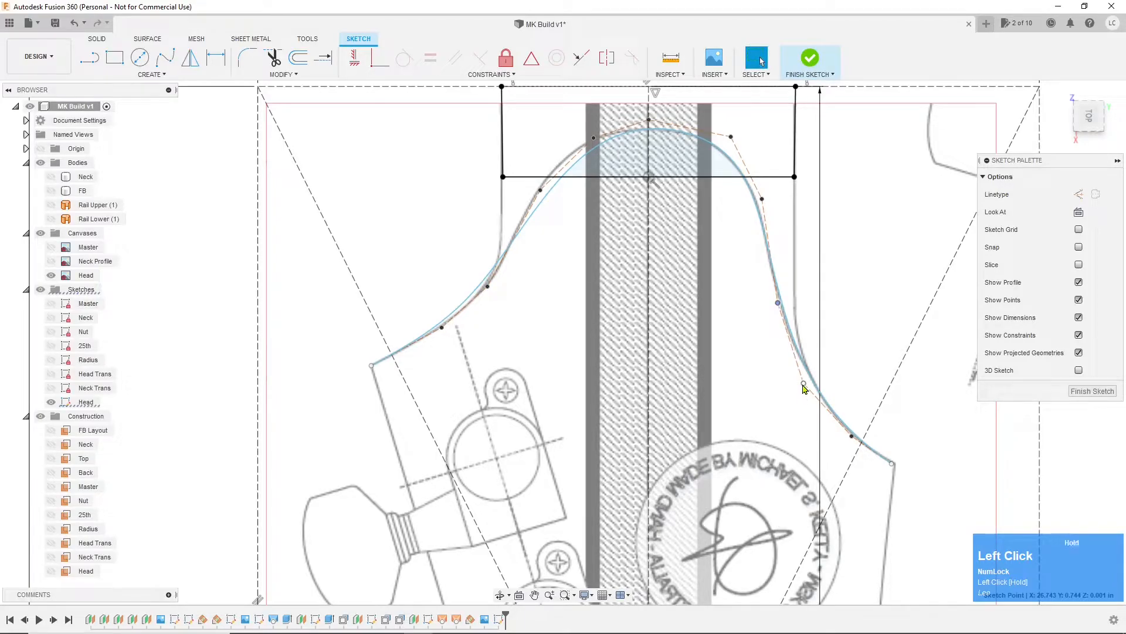
pyautogui.moveTo(803, 386); pyautogui.dragTo(801, 385)
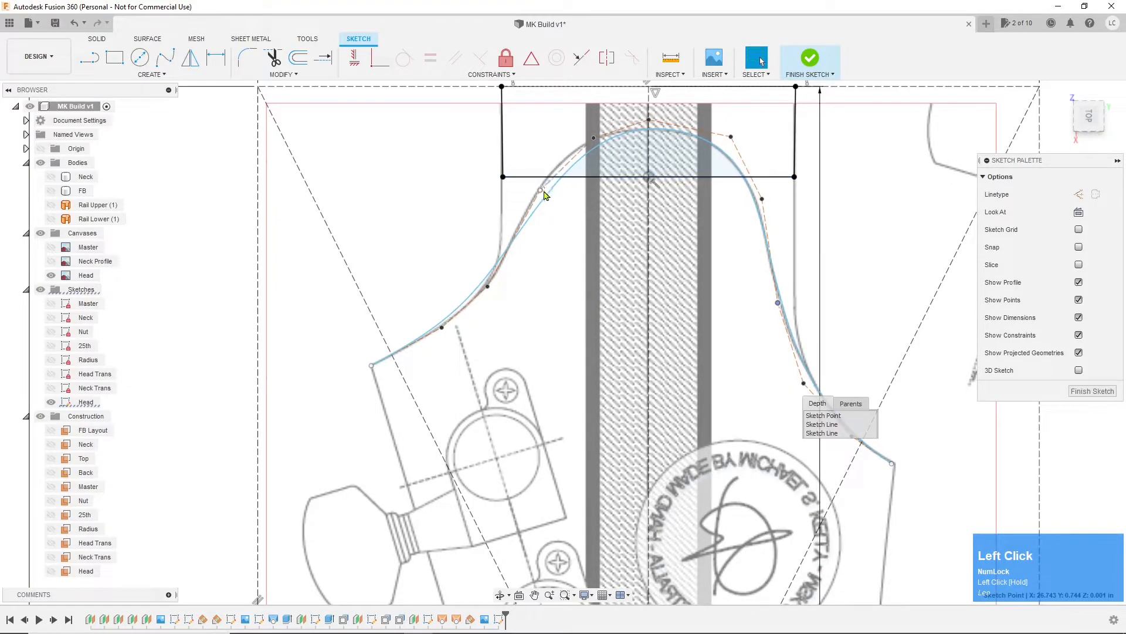
# Step: Reposition the control points on the spline's left half so the curve matches the contour between the crown and left shoulder
pyautogui.moveTo(540, 190); pyautogui.dragTo(535, 176)
pyautogui.moveTo(594, 141); pyautogui.dragTo(580, 143)
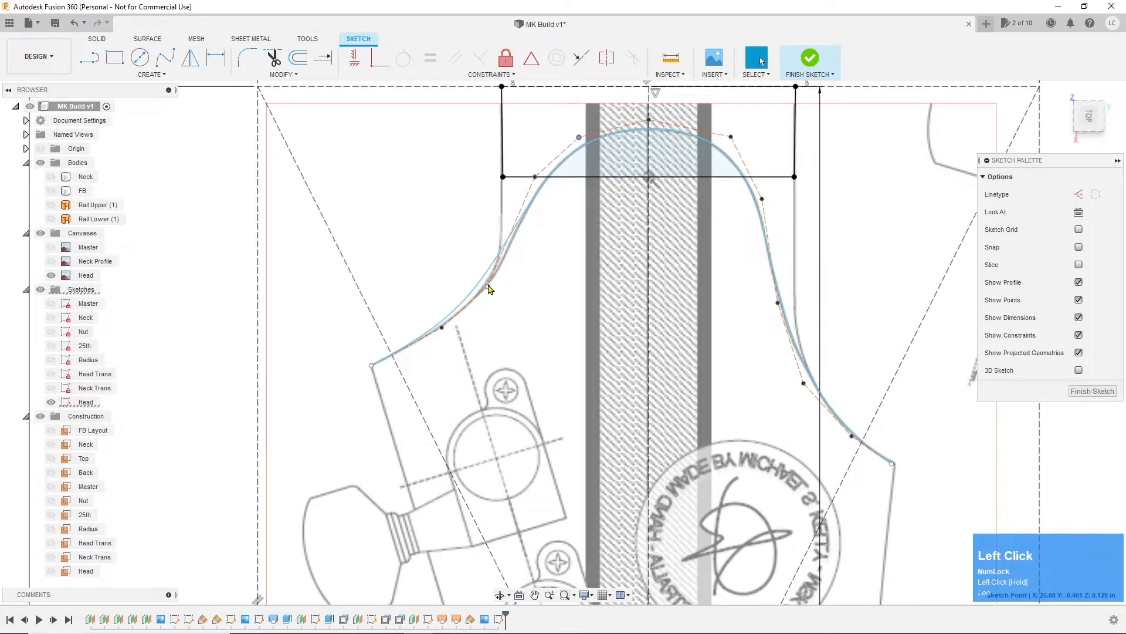
pyautogui.moveTo(489, 286); pyautogui.dragTo(500, 301)
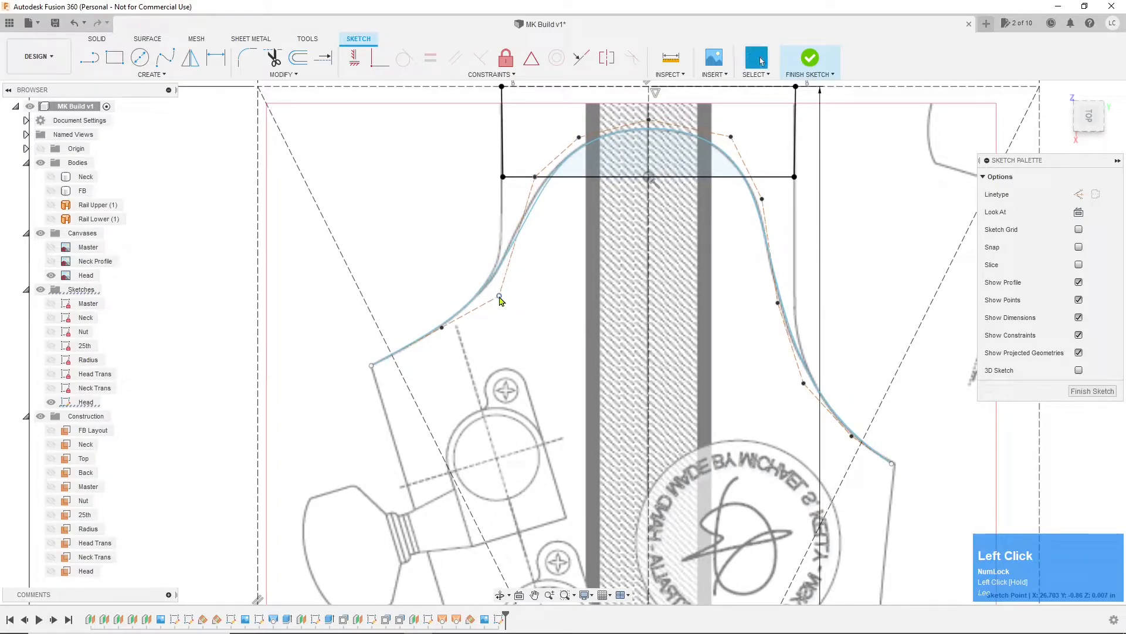
pyautogui.moveTo(536, 178); pyautogui.dragTo(531, 177)
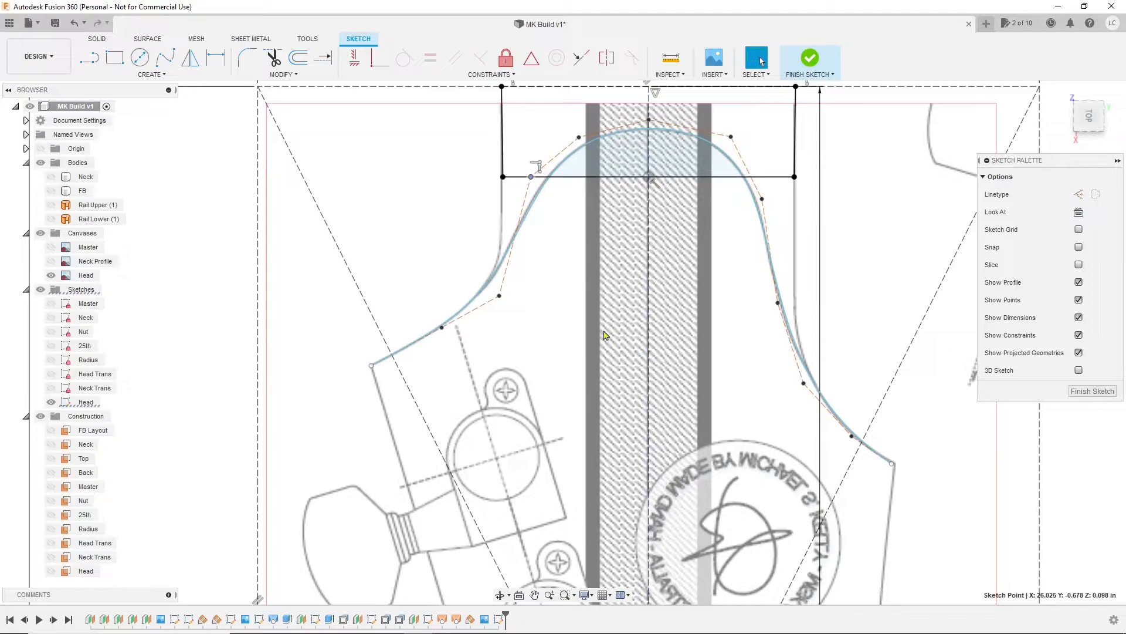
# Step: Dimension the spline's left endpoint from the left and top sides of the construction rectangle, accepting the default values
pyautogui.scroll(-2, 610, 335)
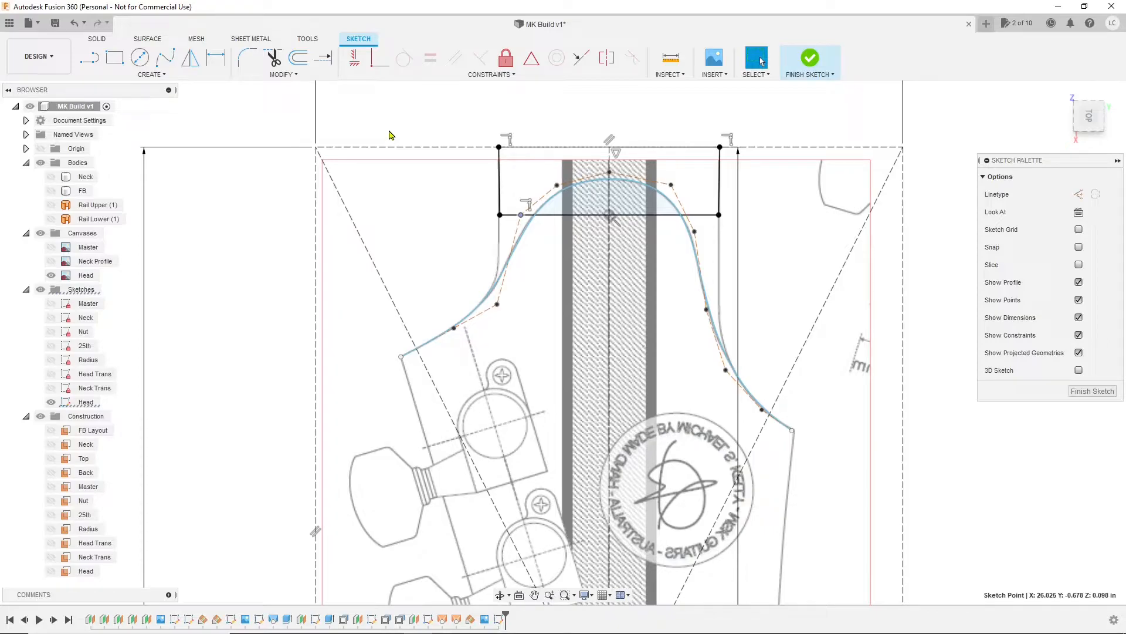
pyautogui.press('d')
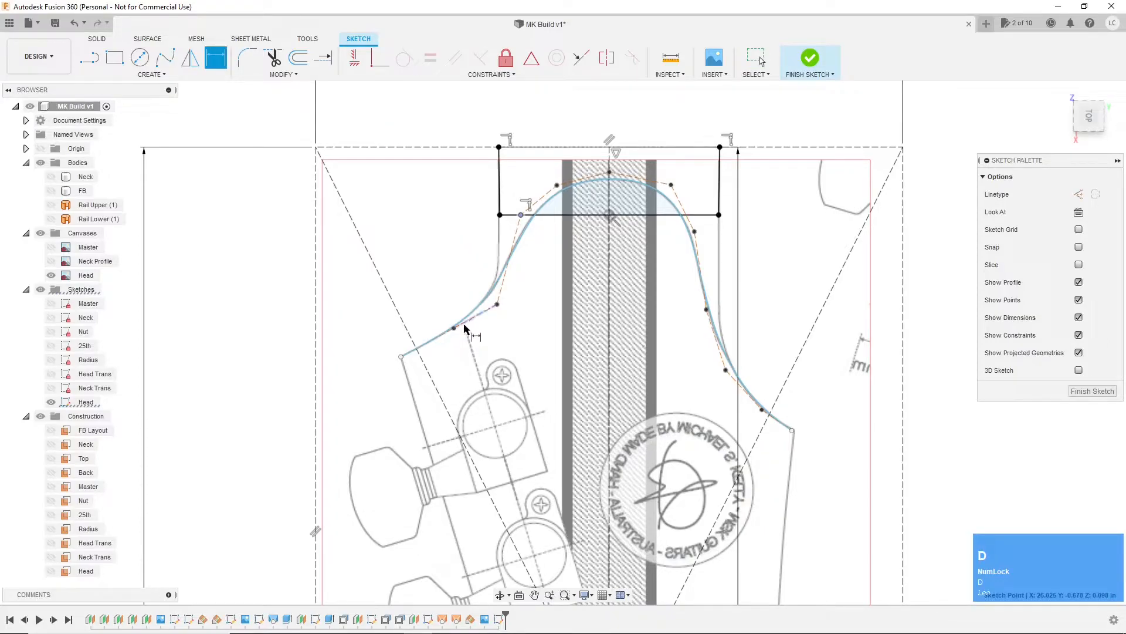
pyautogui.click(402, 356)
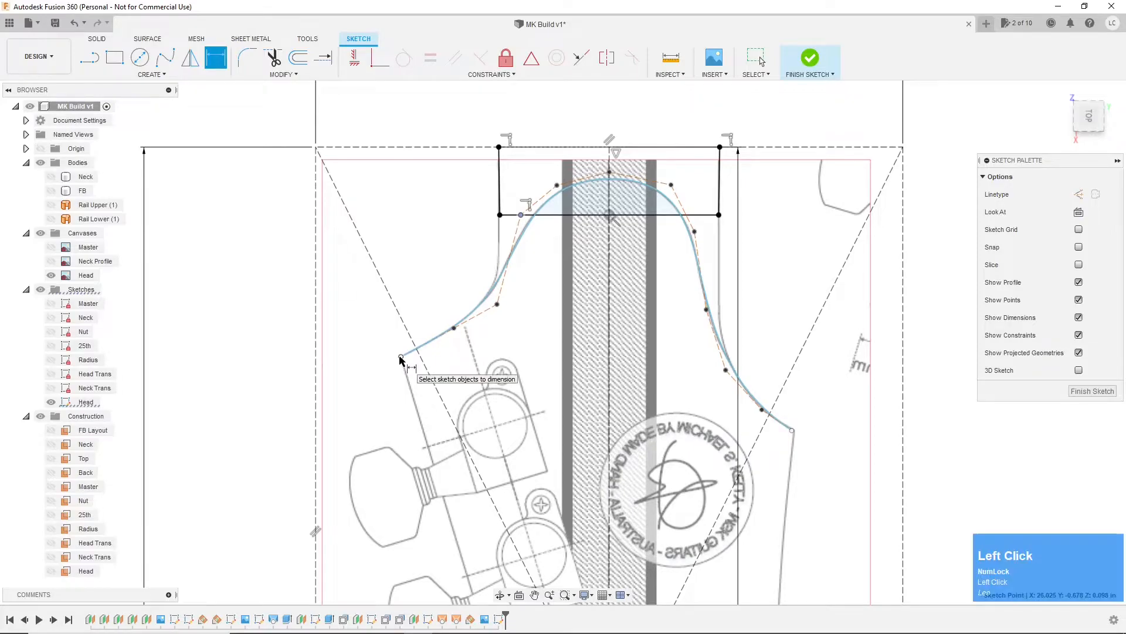
pyautogui.click(316, 362)
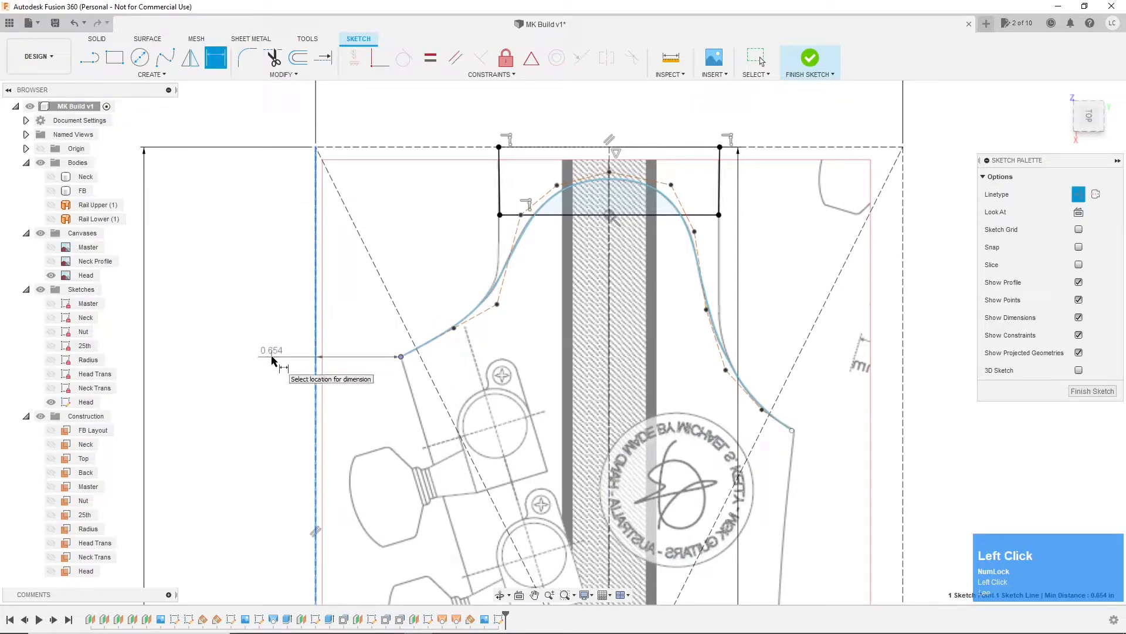
pyautogui.click(273, 360)
pyautogui.press('Return')
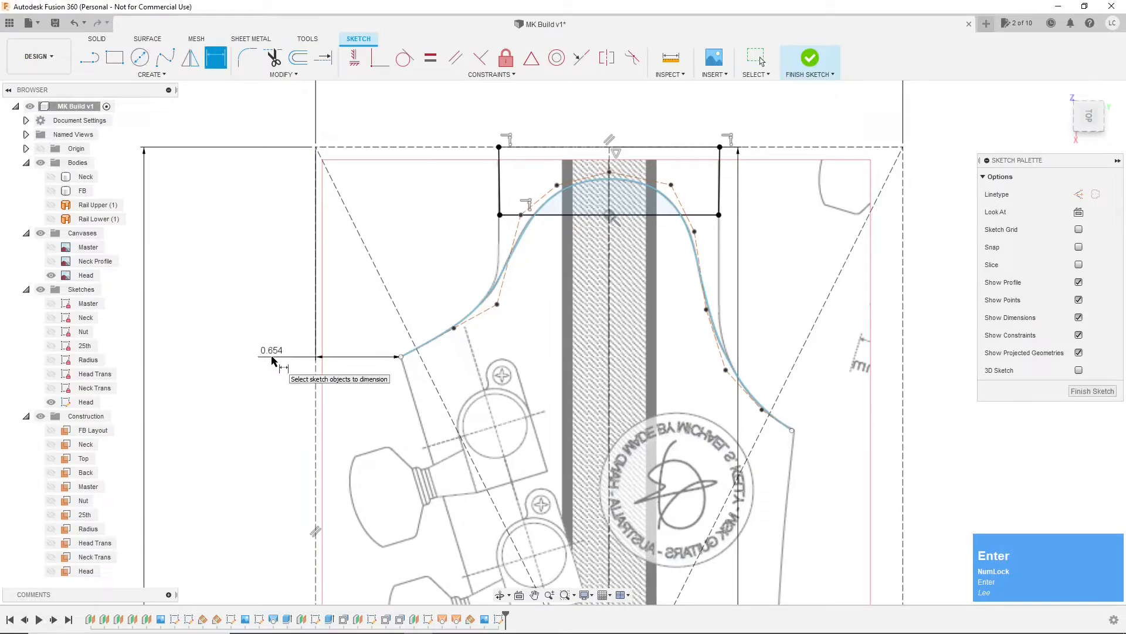
pyautogui.click(400, 358)
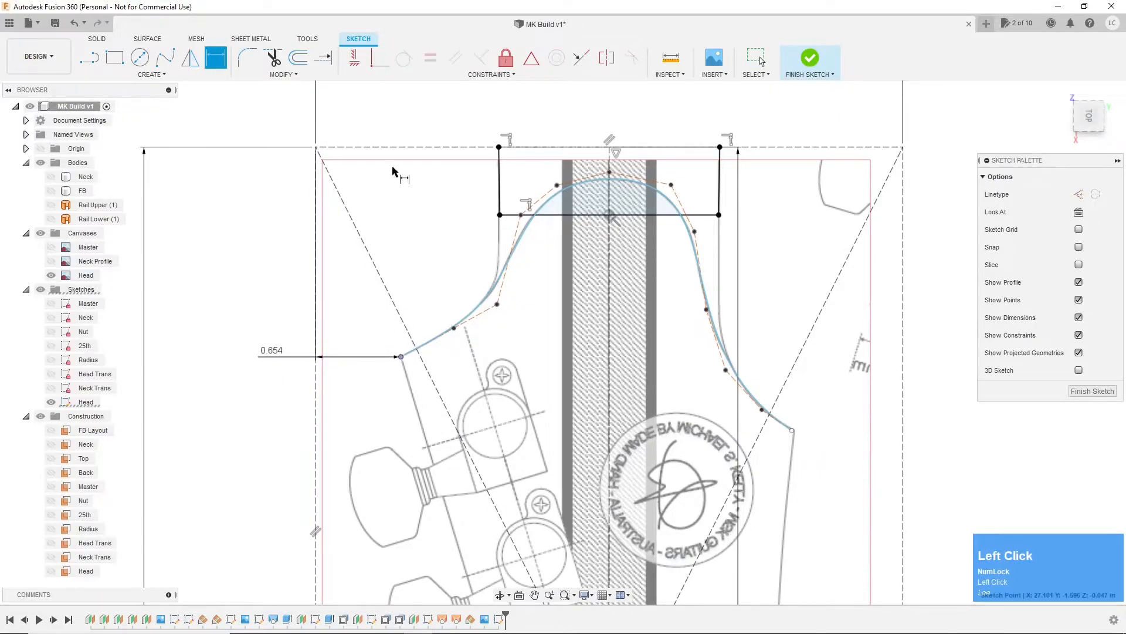
pyautogui.click(390, 147)
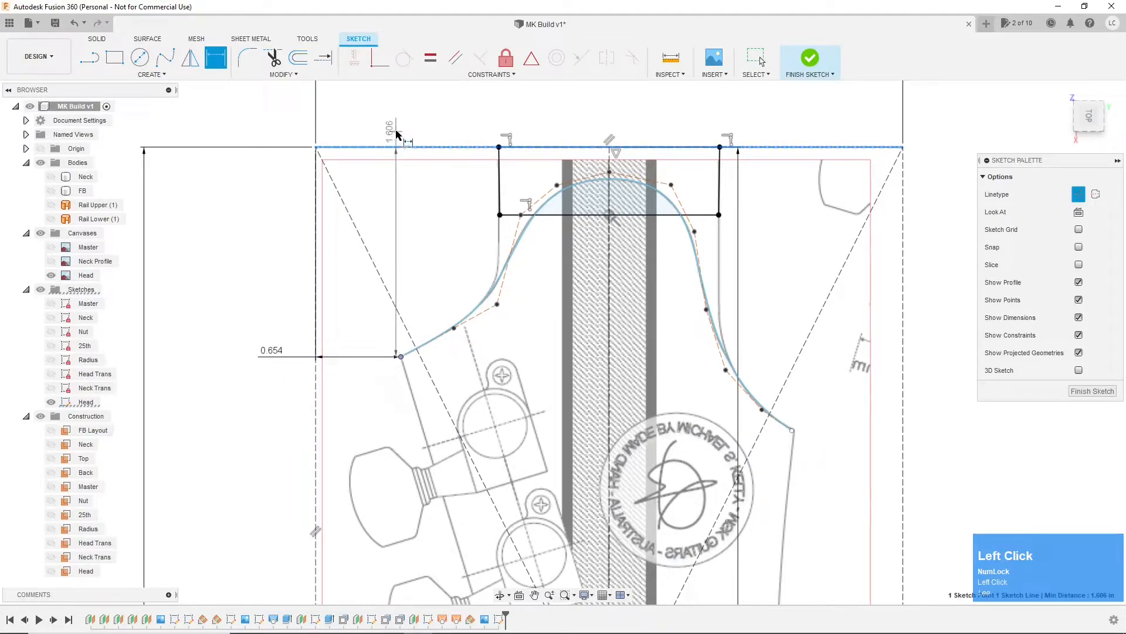
pyautogui.click(402, 134)
pyautogui.press('Return')
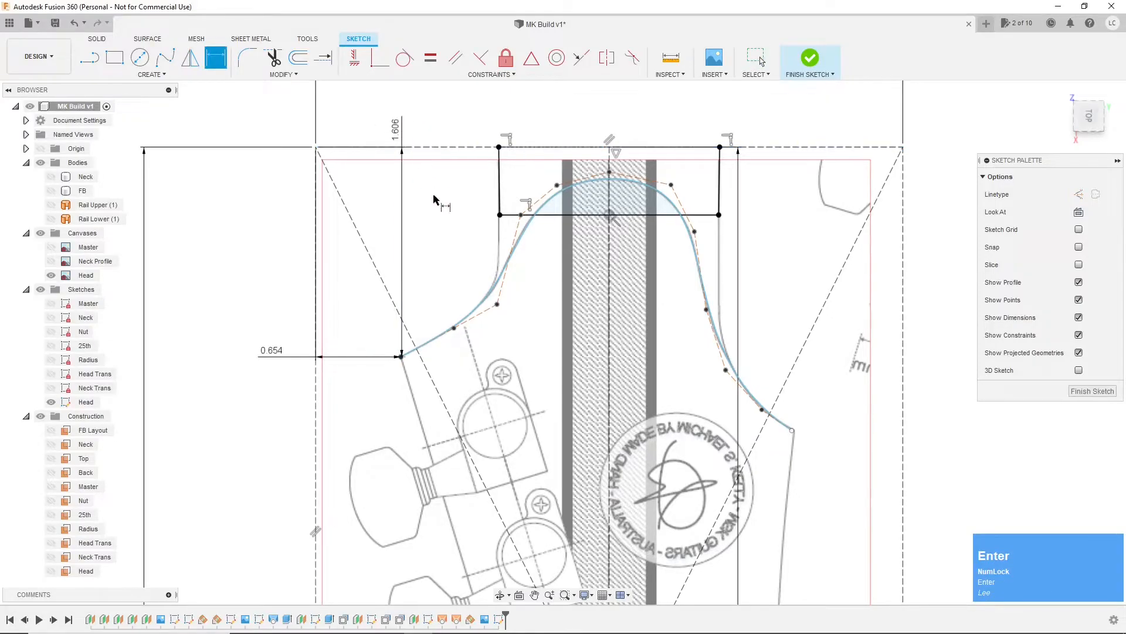
# Step: Dimension the control point next to the spline's left endpoint from the construction rectangle's left and top sides, accepting the default values
pyautogui.scroll(3, 459, 345)
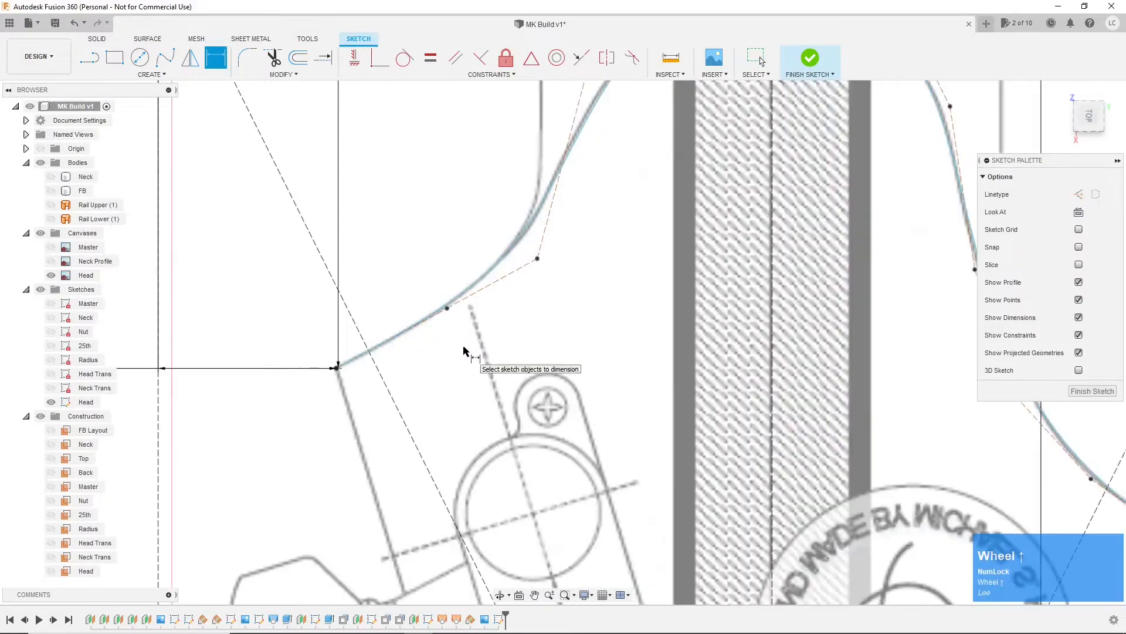
pyautogui.click(447, 310)
pyautogui.click(159, 322)
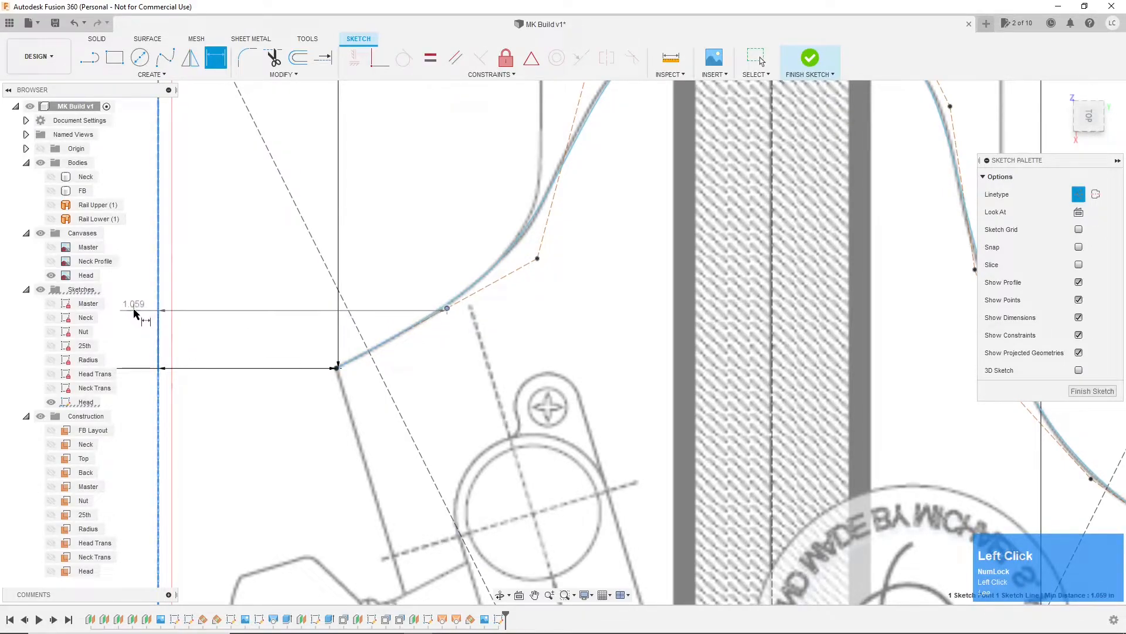
pyautogui.click(134, 311)
pyautogui.press('Return')
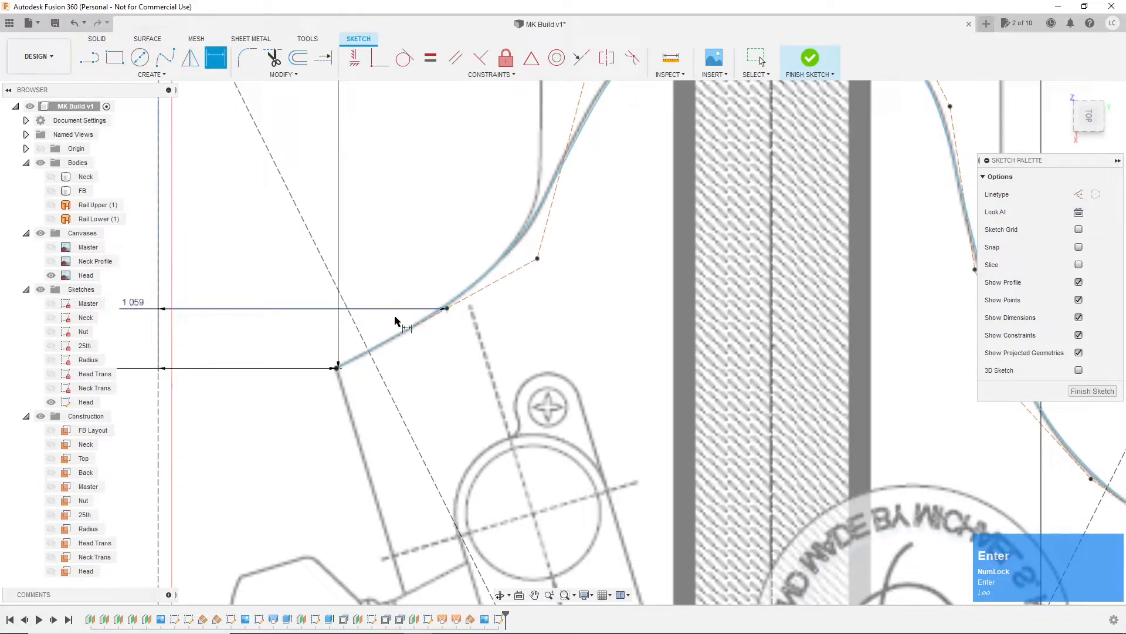
pyautogui.click(447, 308)
pyautogui.scroll(-2, 433, 334)
pyautogui.scroll(-1, 433, 335)
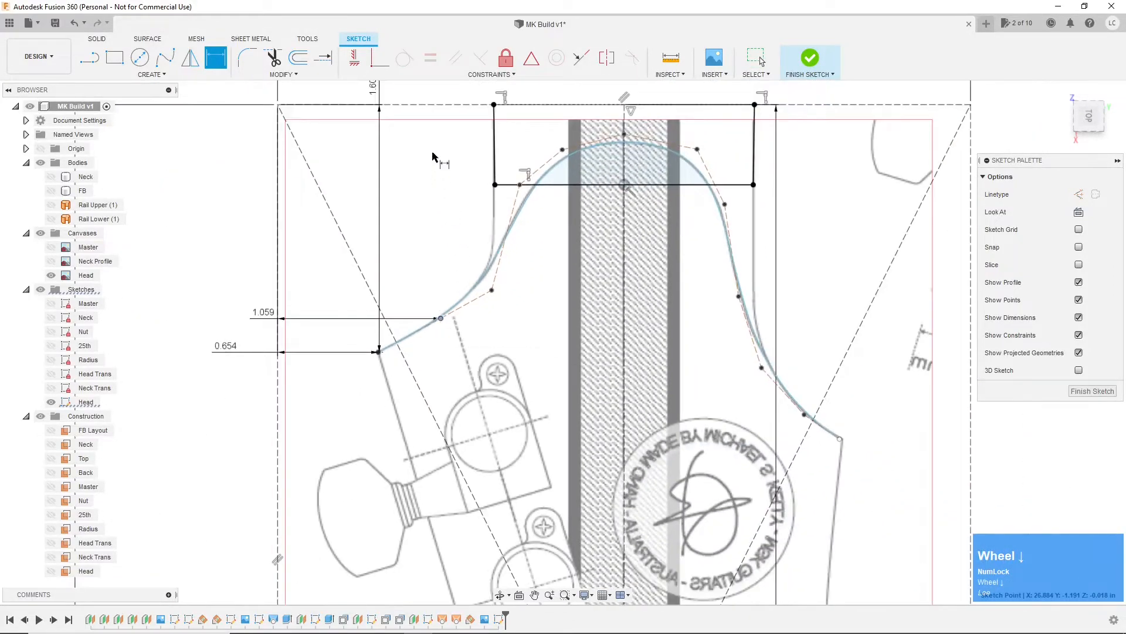
pyautogui.click(435, 105)
pyautogui.click(442, 94)
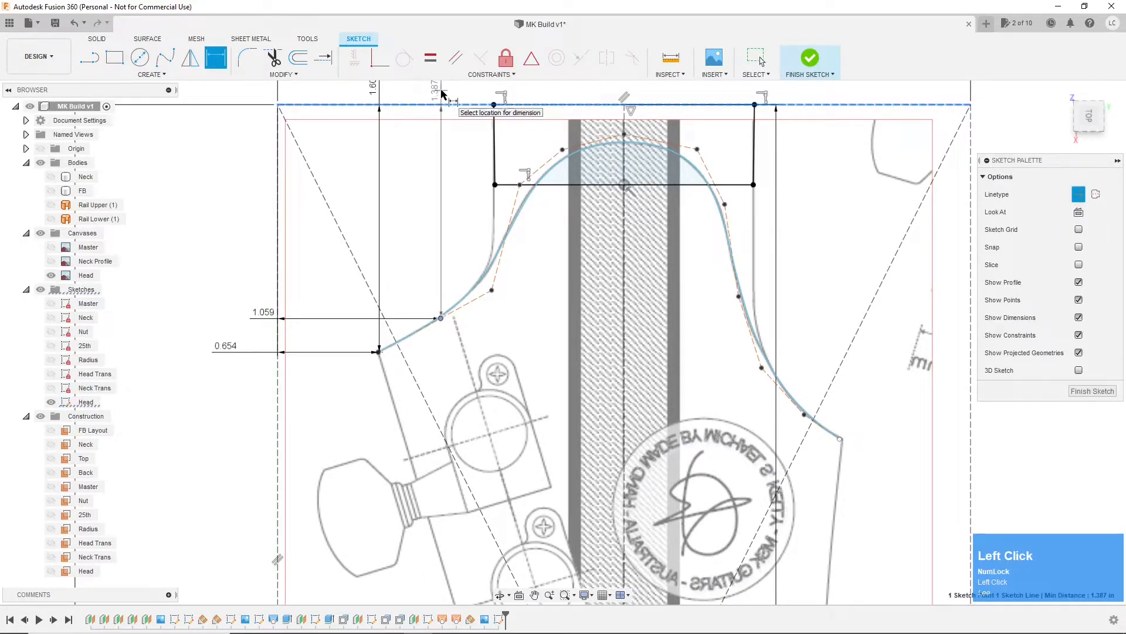
pyautogui.press('Return')
pyautogui.scroll(5, 468, 284)
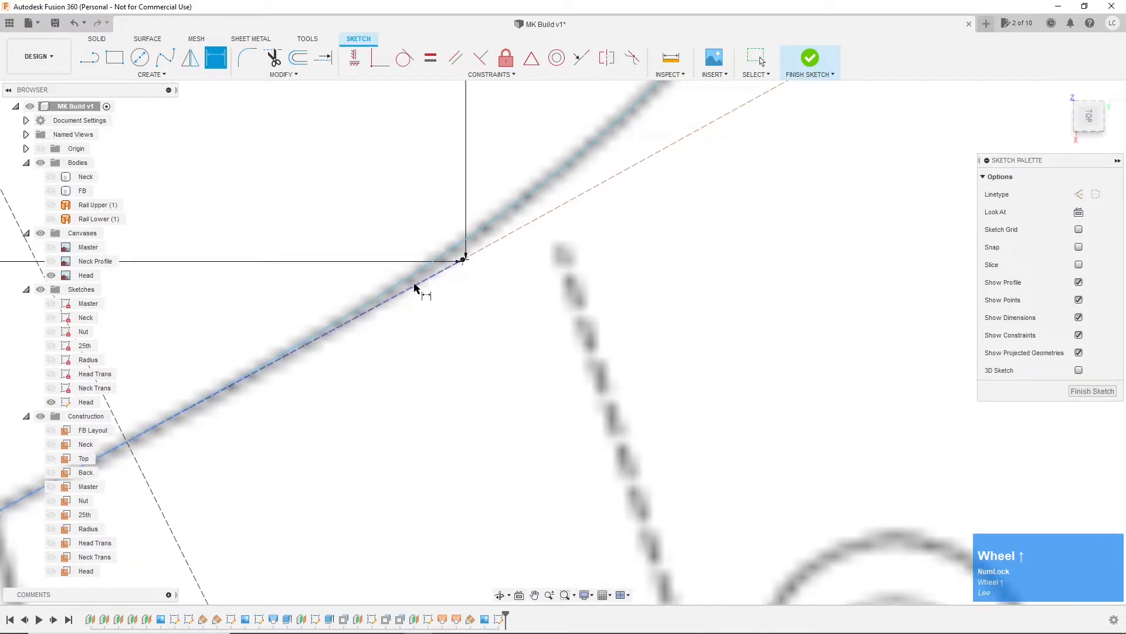
pyautogui.scroll(-4, 456, 387)
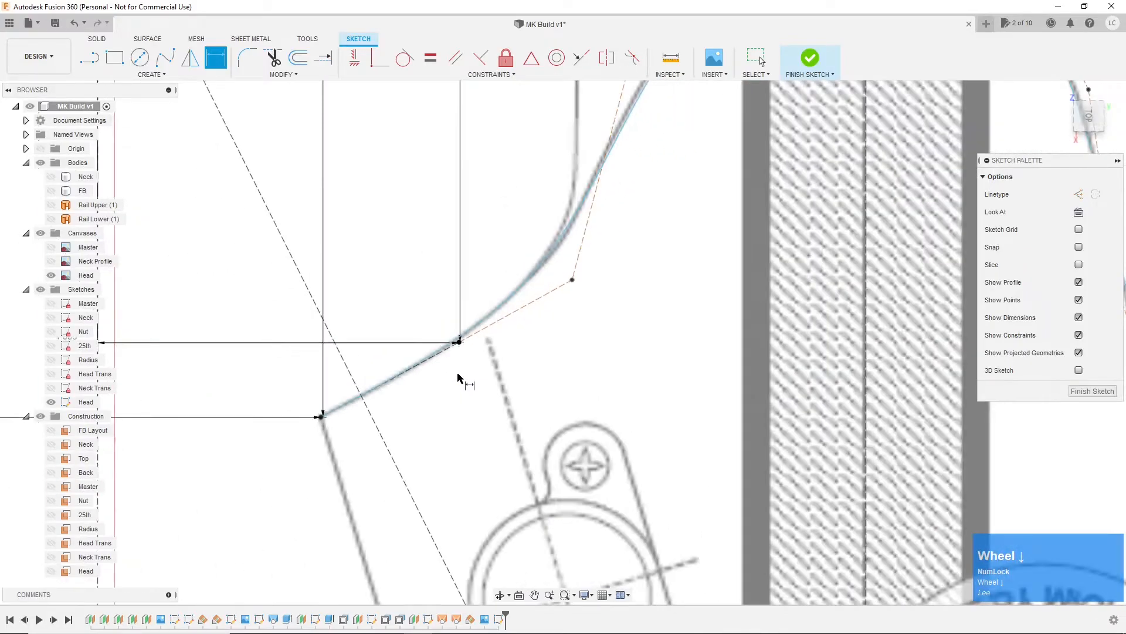
pyautogui.scroll(-3, 457, 378)
pyautogui.scroll(-3, 492, 362)
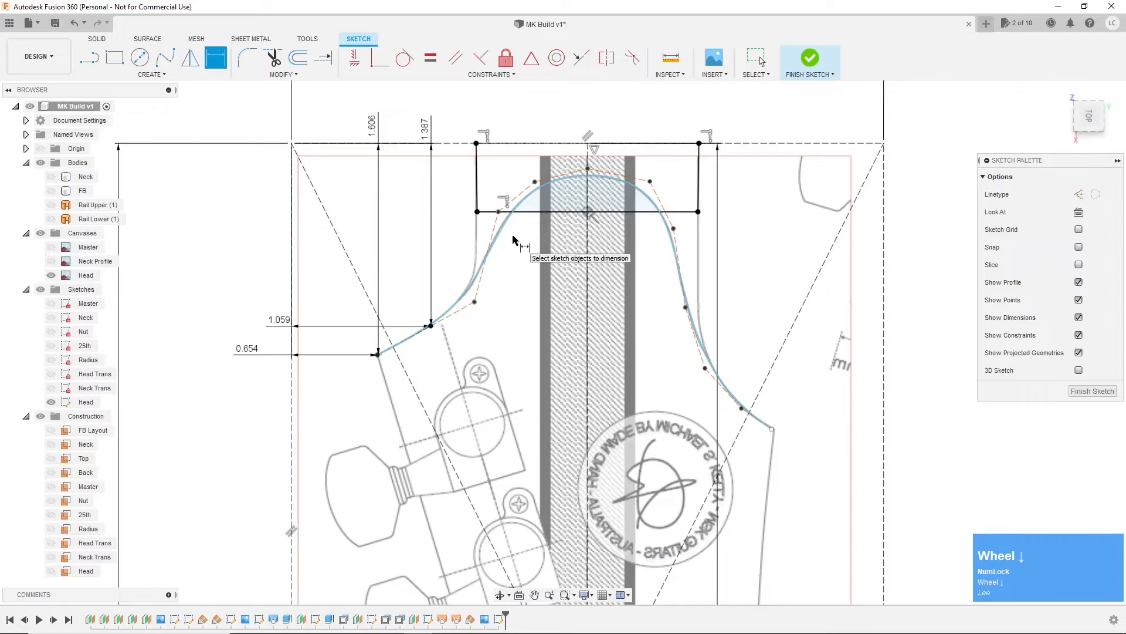
# Step: Undo the dimensions placed on the spline's left endpoint and its neighbouring control point
pyautogui.hotkey('ctrl', 'z')
pyautogui.hotkey('ctrl', 'z')
pyautogui.hotkey('ctrl', 'z')
pyautogui.hotkey('ctrl', 'z')
pyautogui.hotkey('ctrl', 'z')
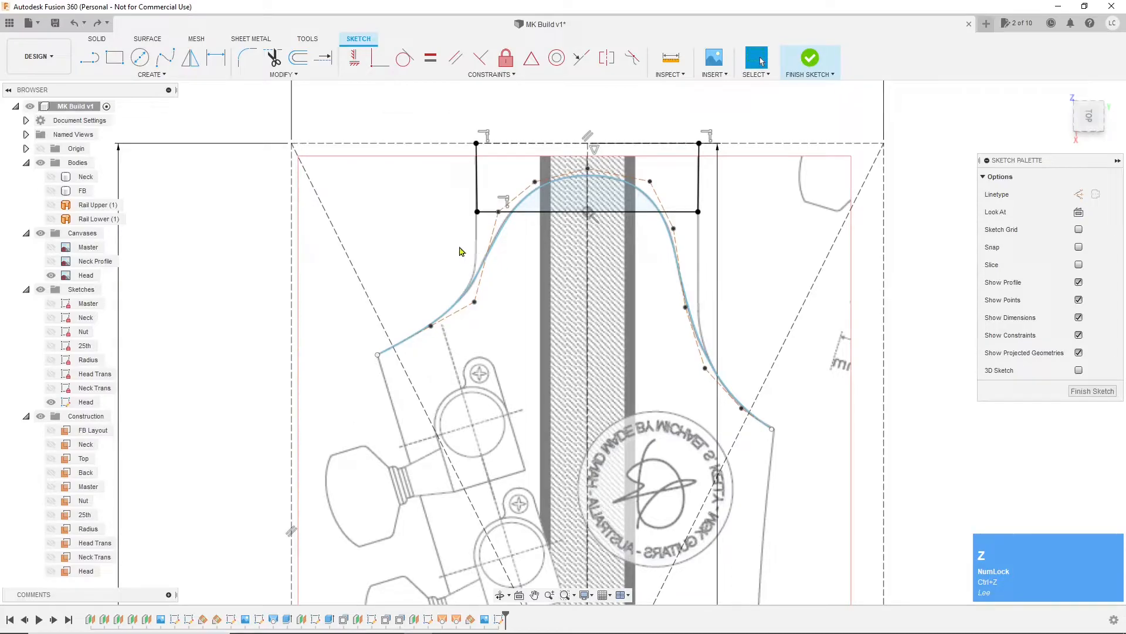
# Step: Select the entire spline with its control points and the neck-end lines, and apply a Fix constraint to them
pyautogui.scroll(-3, 440, 244)
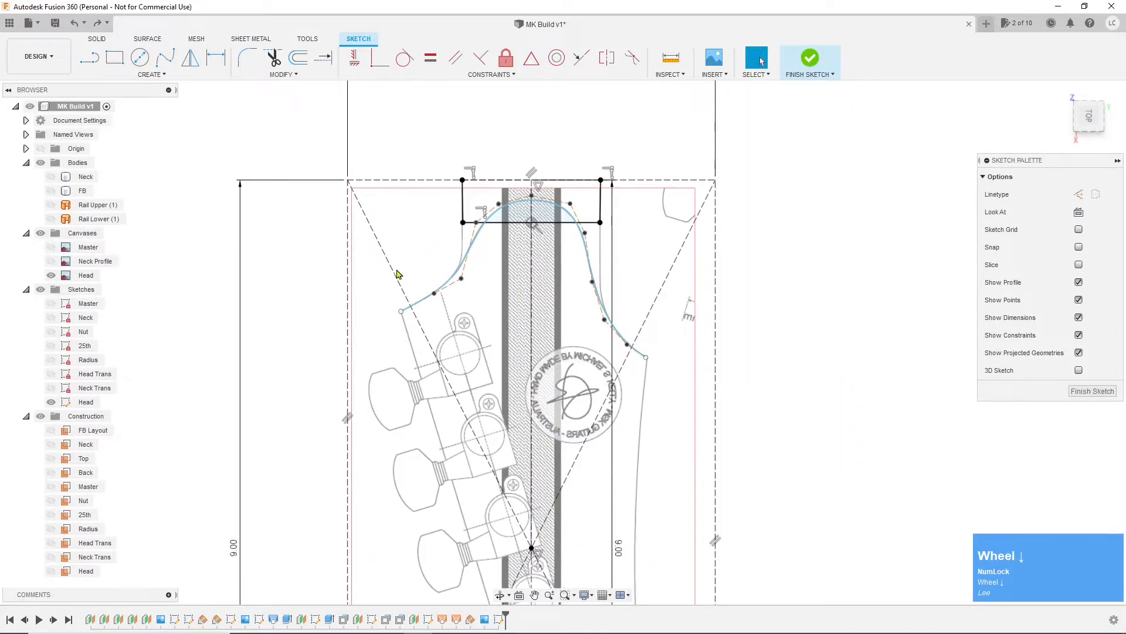
pyautogui.moveTo(384, 331)
pyautogui.mouseDown()
pyautogui.moveTo(464, 252)
pyautogui.moveTo(560, 221)
pyautogui.moveTo(664, 218)
pyautogui.mouseUp()
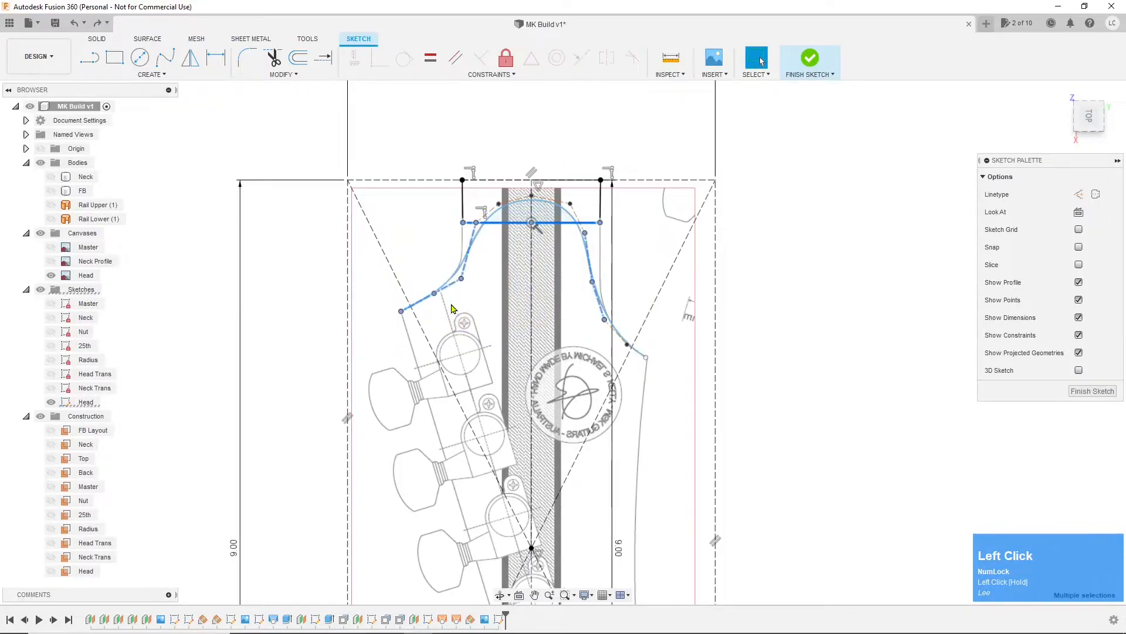
pyautogui.moveTo(365, 166); pyautogui.dragTo(673, 382)
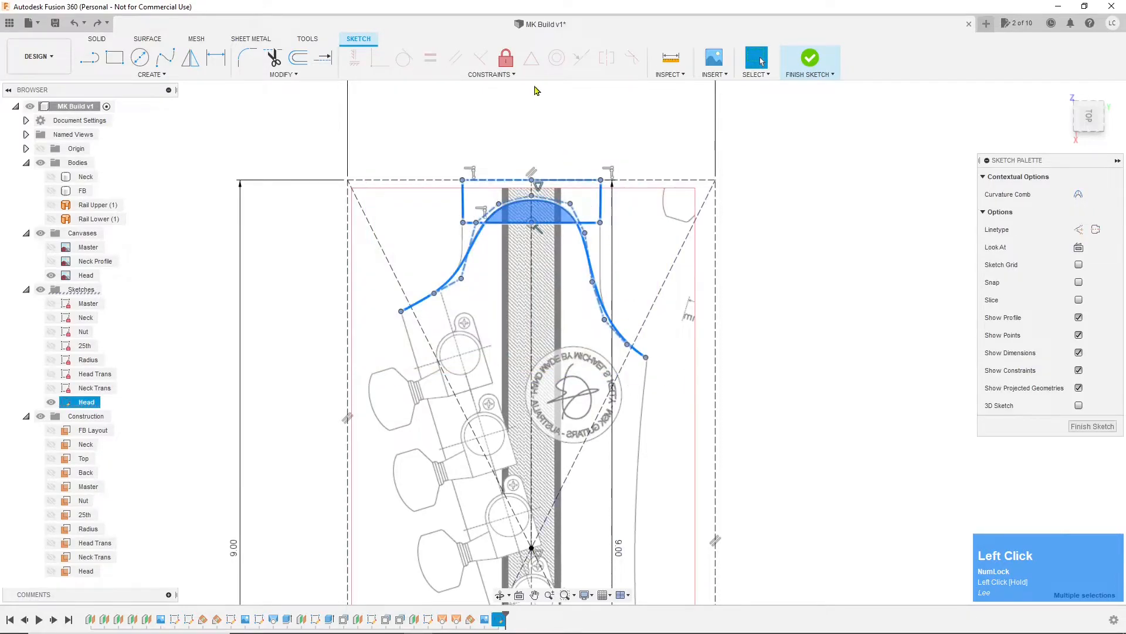
pyautogui.click(507, 61)
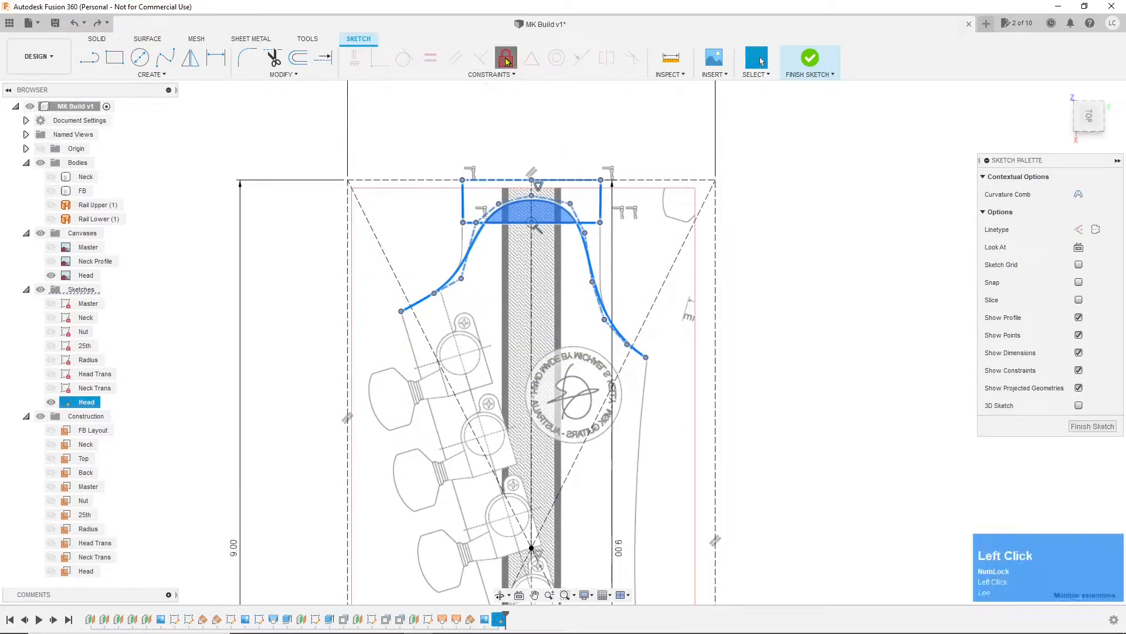
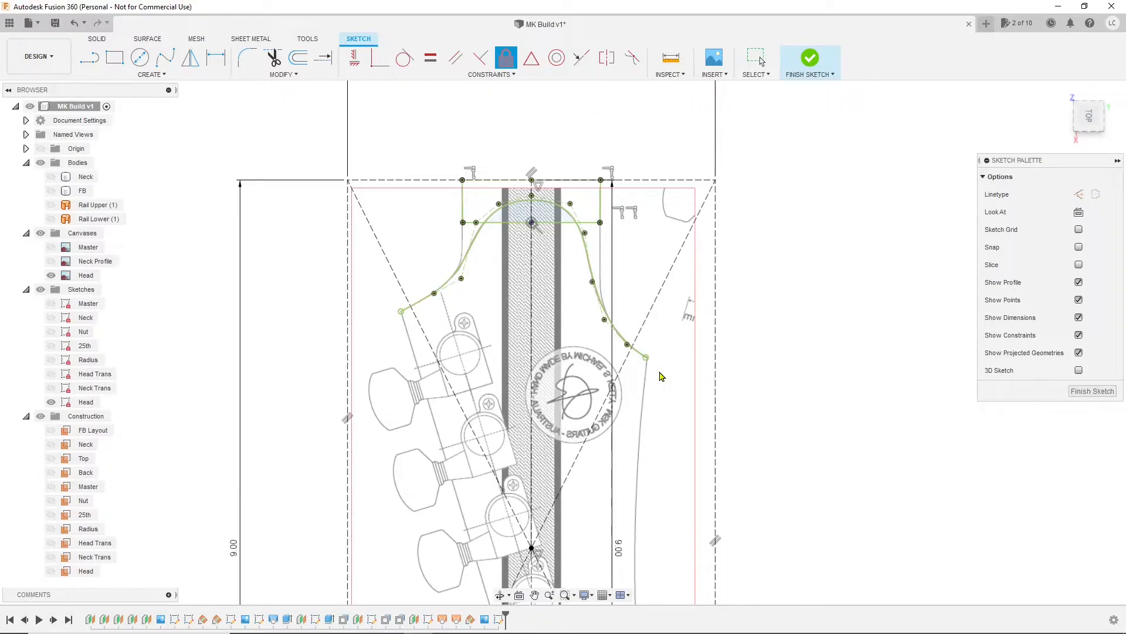
pyautogui.click(760, 61)
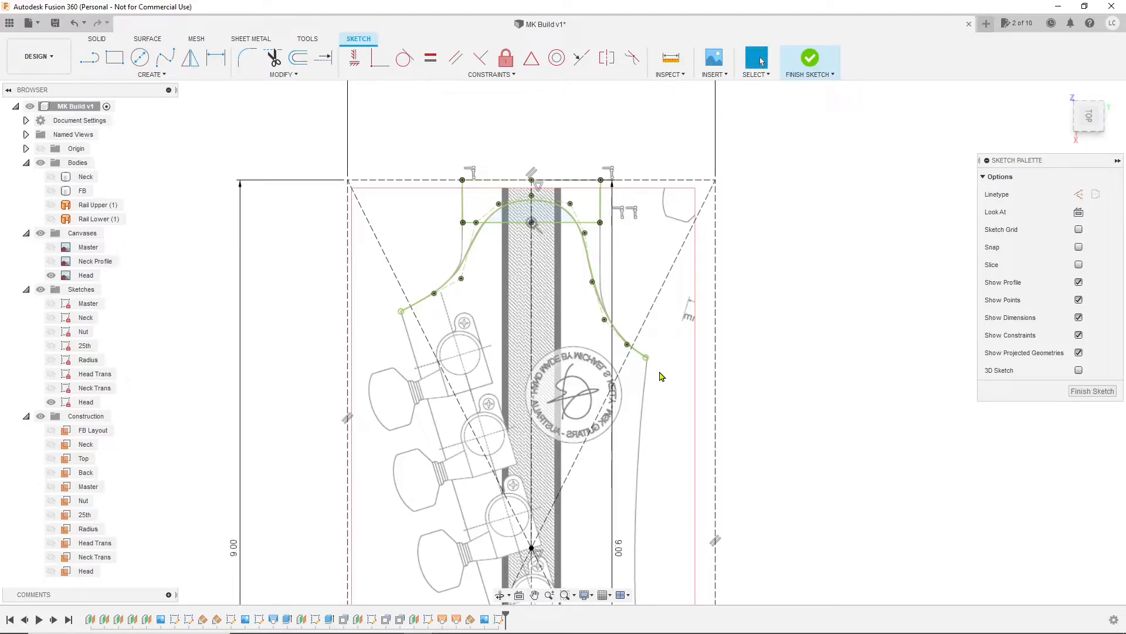
# Step: Undo the Fix constraint, the control point adjustments and the control point spline itself
pyautogui.hotkey('ctrl', 'z')
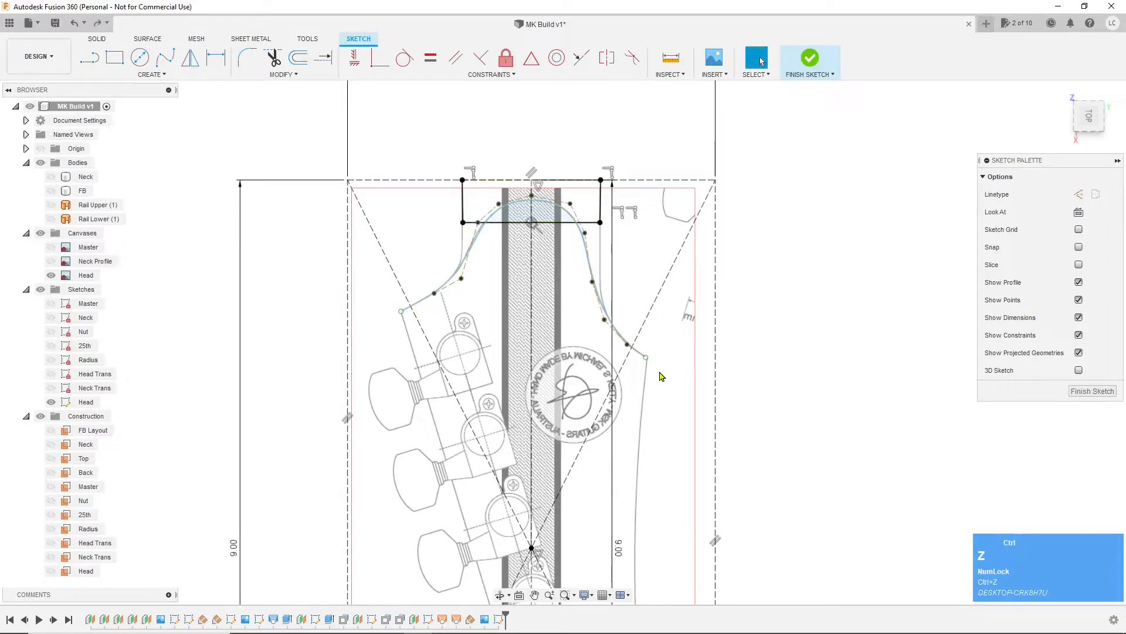
pyautogui.hotkey('ctrl', 'z')
pyautogui.hotkey('ctrl', 'z')
pyautogui.hotkey('ctrl', 'z')
pyautogui.hotkey('ctrl', 'z')
pyautogui.hotkey('ctrl', 'z')
pyautogui.hotkey('ctrl', 'z')
pyautogui.hotkey('ctrl', 'z')
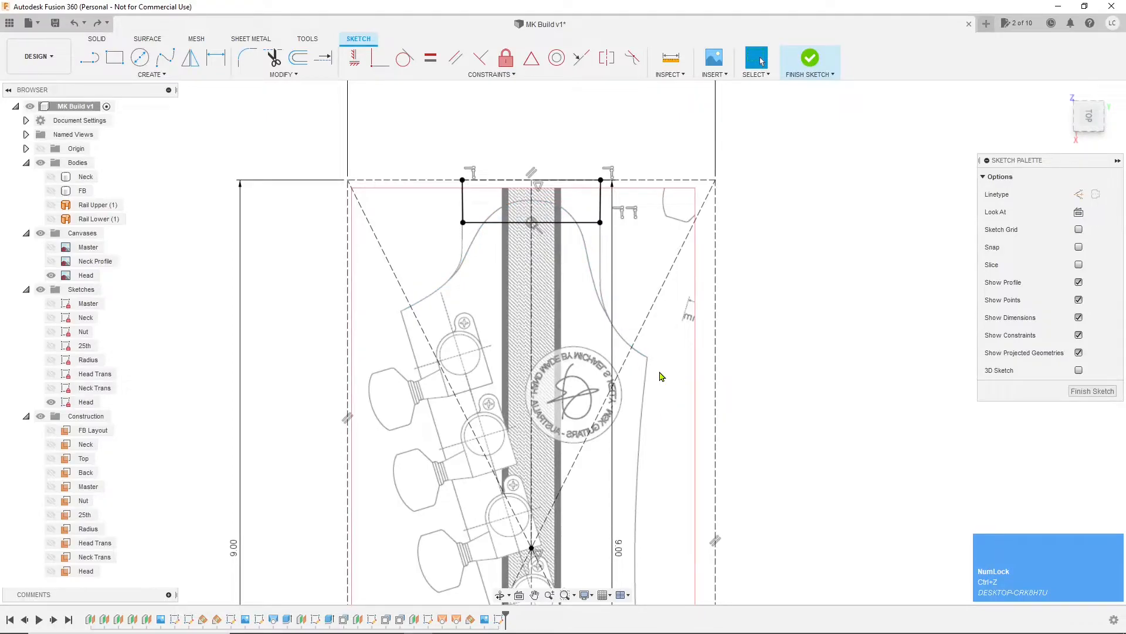
# Step: Draw a 2-point circle 1.4 in in diameter along the vertical centerline, starting at the peak of the traced neck-end contour
pyautogui.scroll(4, 536, 221)
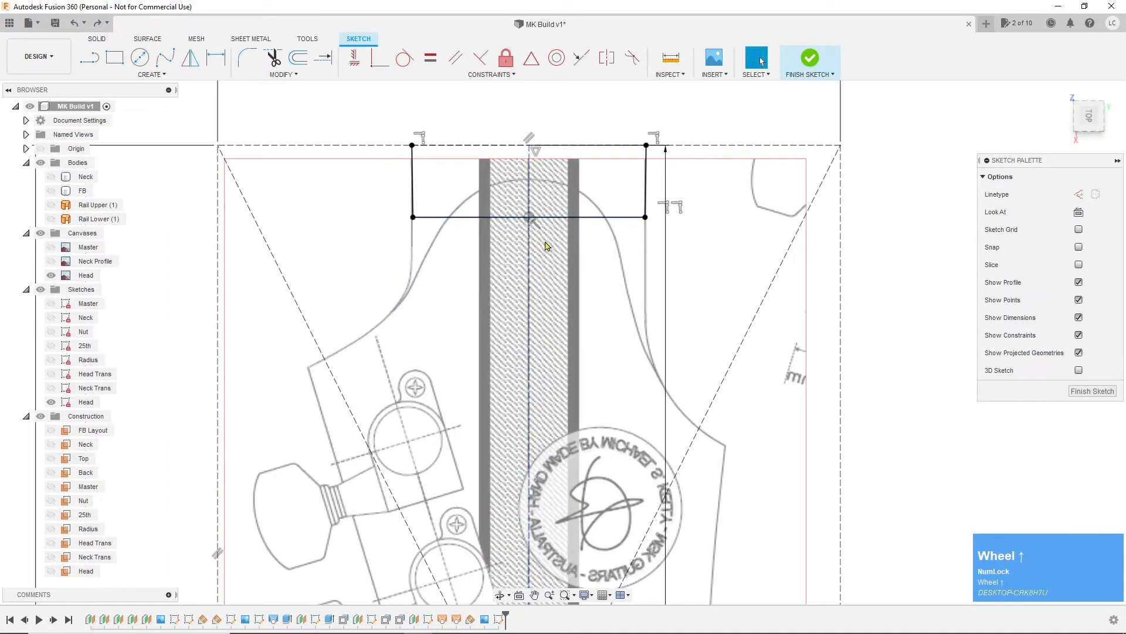
pyautogui.click(148, 75)
pyautogui.moveTo(141, 115)
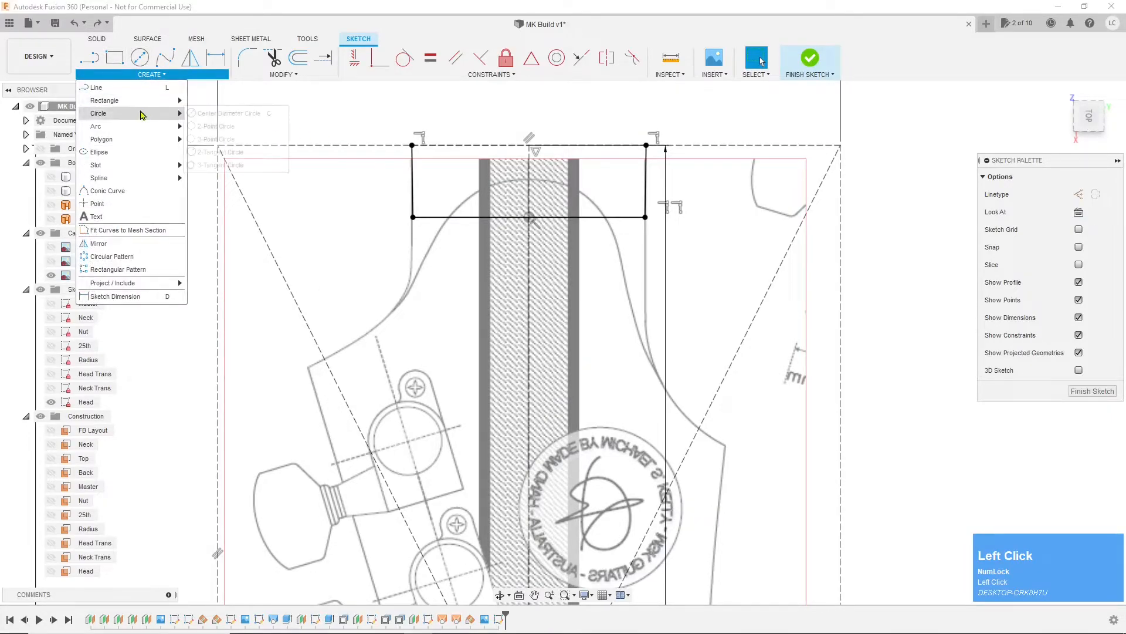
pyautogui.click(218, 126)
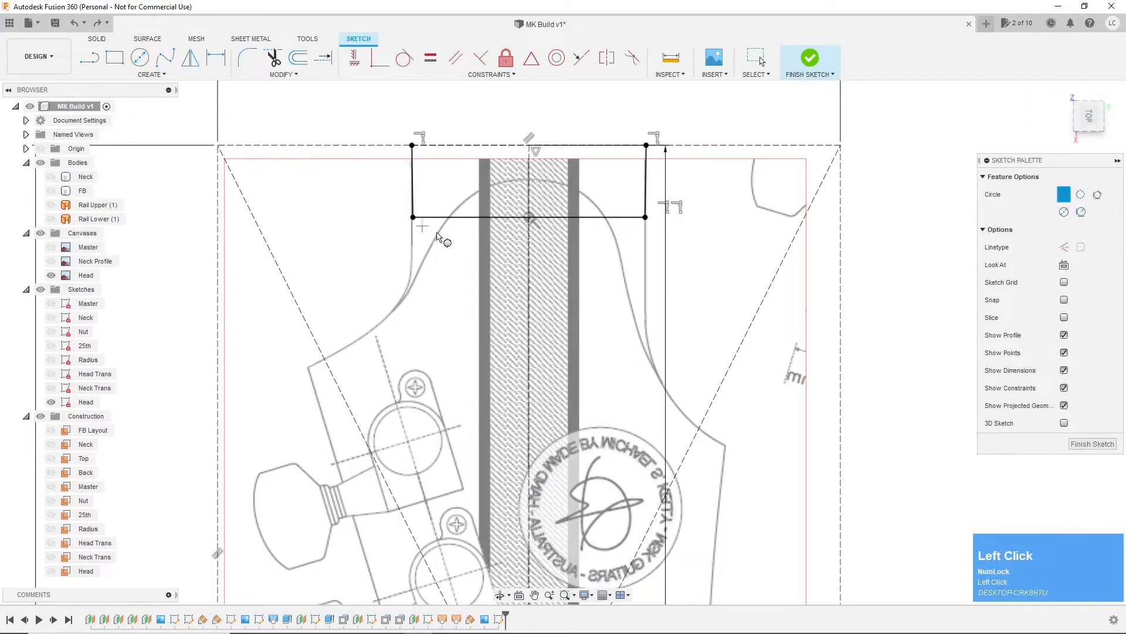
pyautogui.click(529, 180)
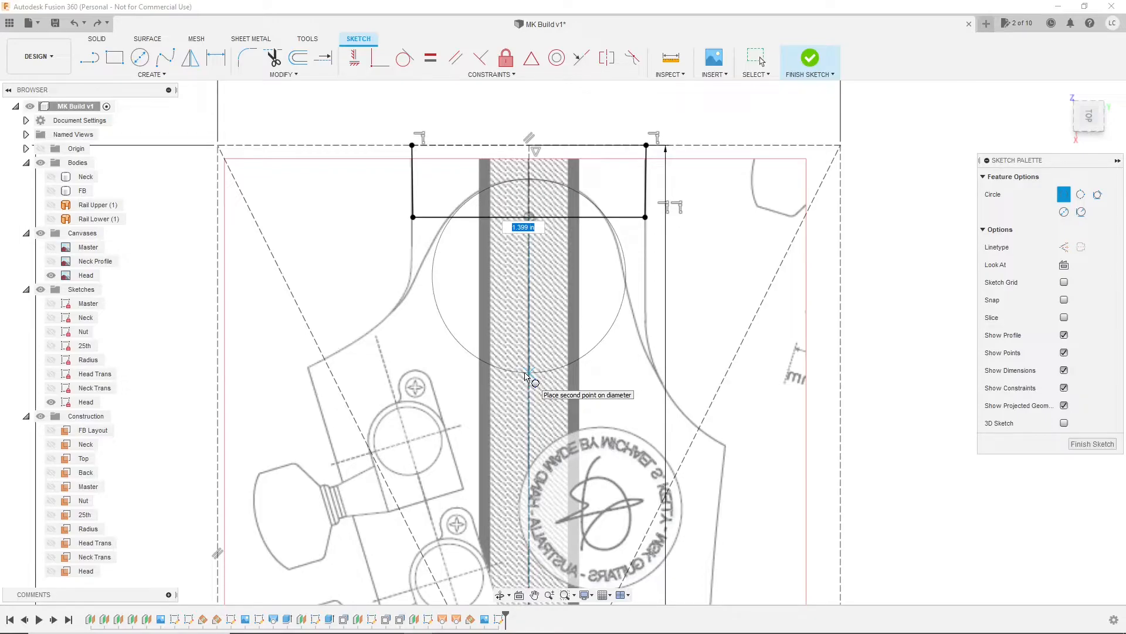
pyautogui.write('1')
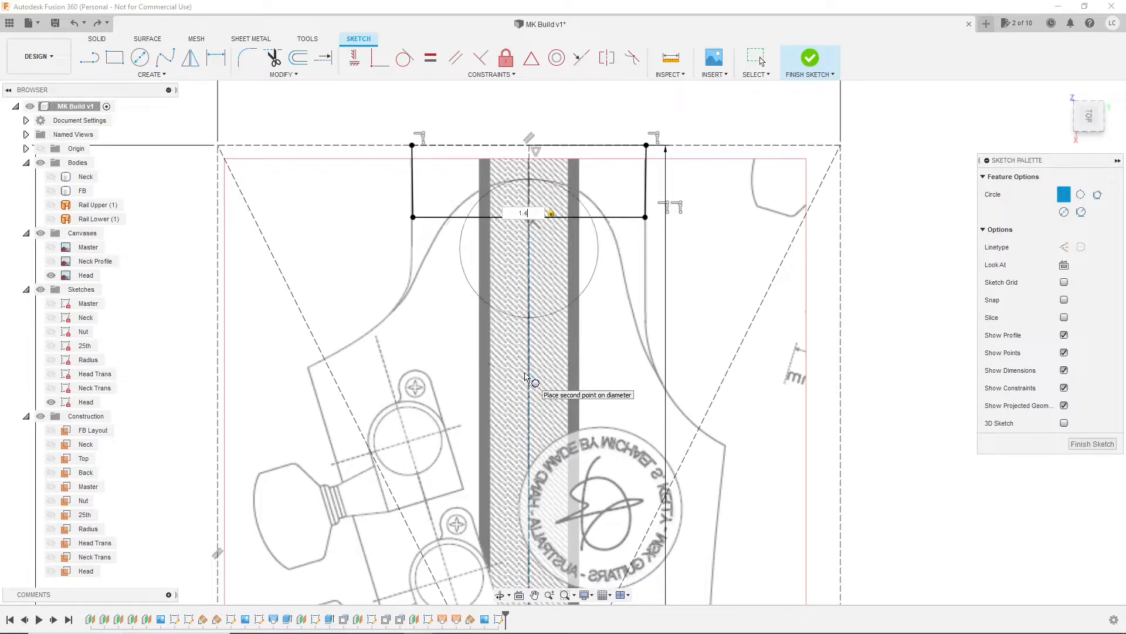
pyautogui.write('.4')
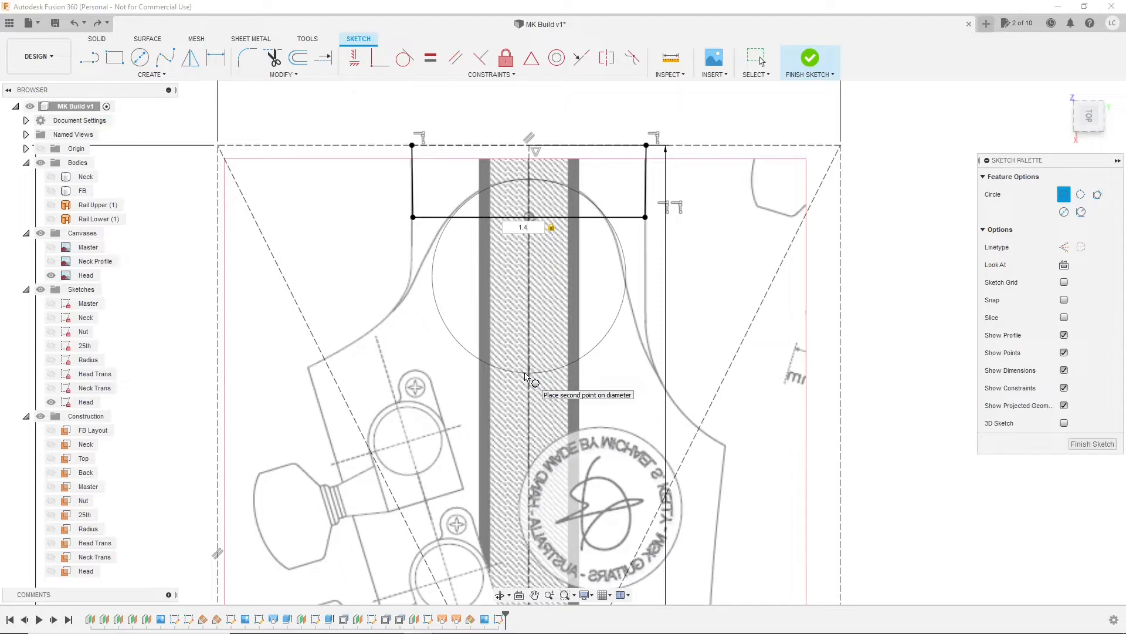
pyautogui.press('Return')
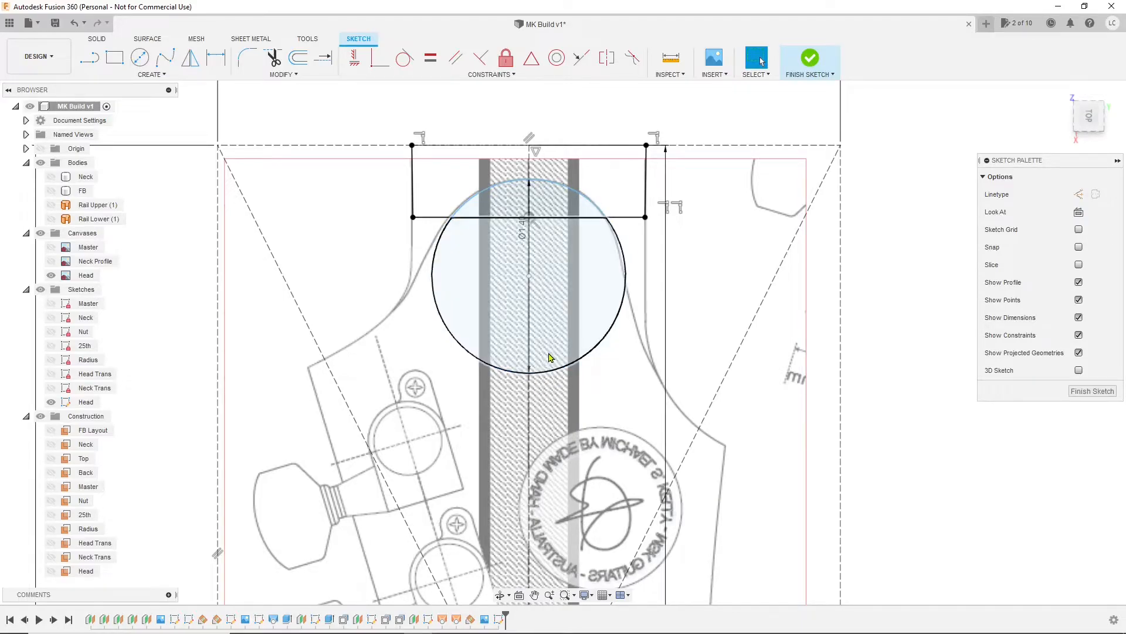
# Step: Apply a Coincident constraint between the circle's center point and the vertical construction centerline
pyautogui.click(380, 68)
pyautogui.scroll(4, 534, 252)
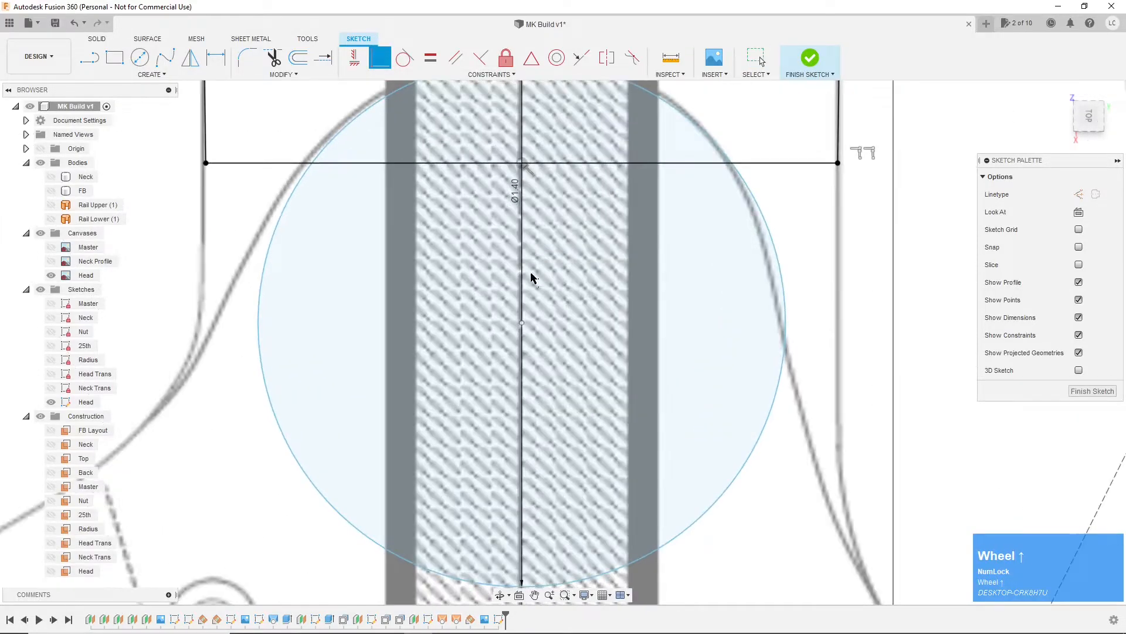
pyautogui.click(522, 326)
pyautogui.scroll(-4, 523, 327)
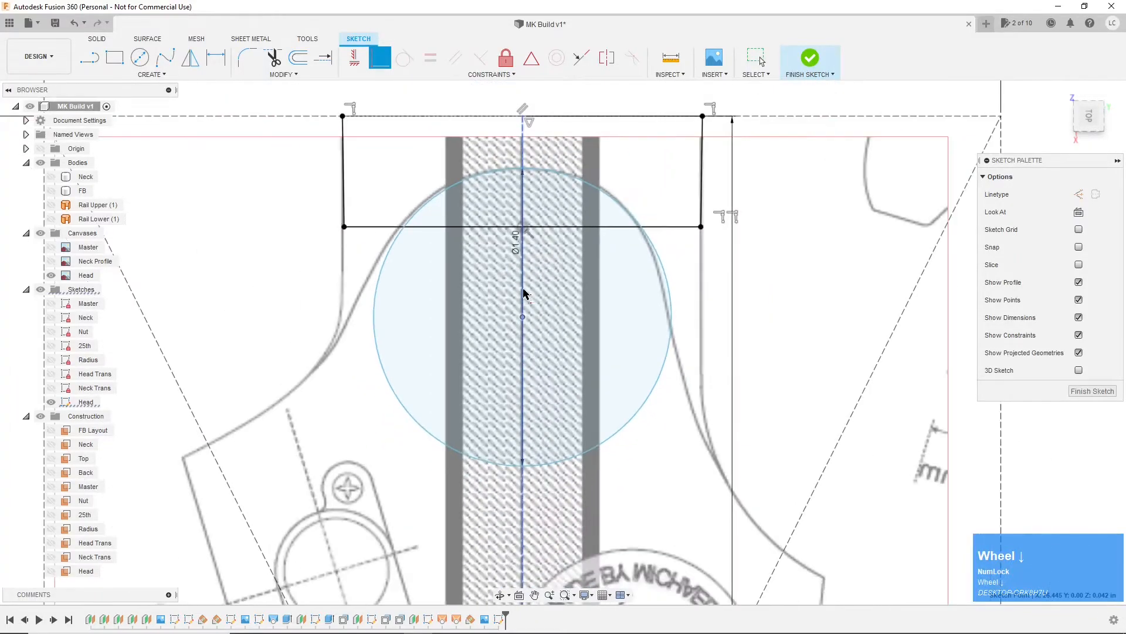
pyautogui.click(522, 451)
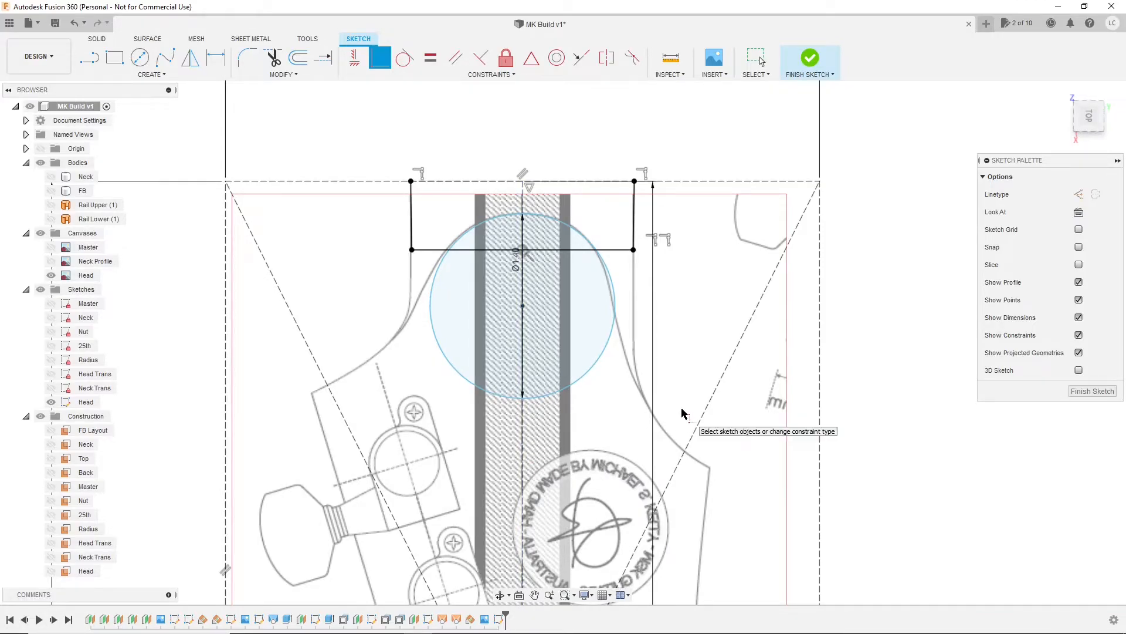
pyautogui.press('Escape')
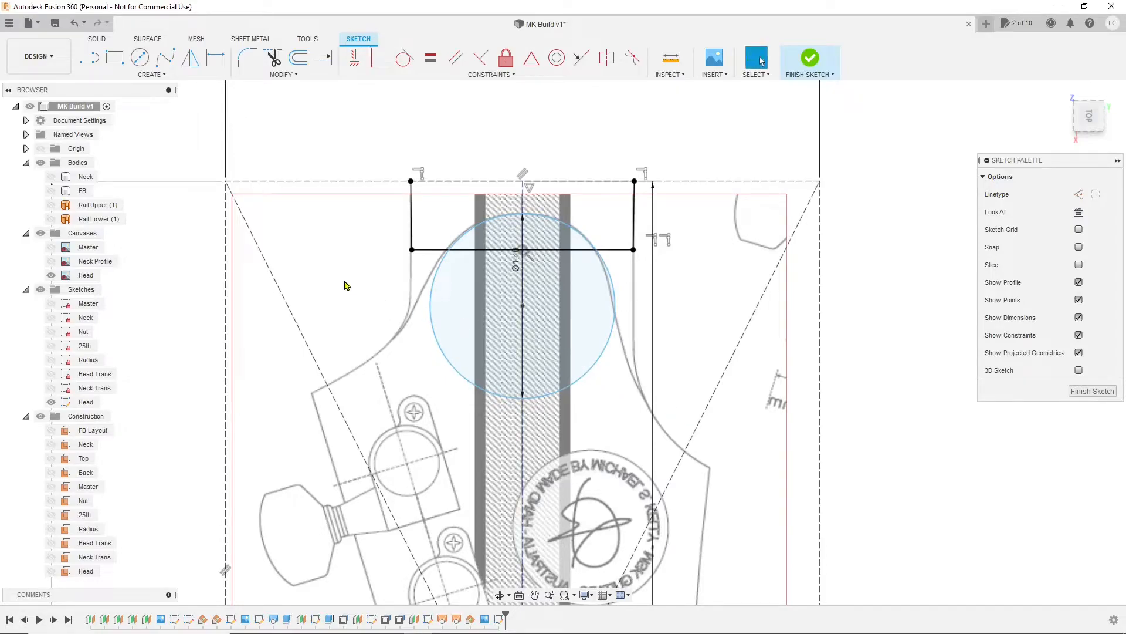
# Step: Dimension the circle's center from the construction rectangle's top side, accepting the default value, and shift the dimension clear of the centerline
pyautogui.press('d')
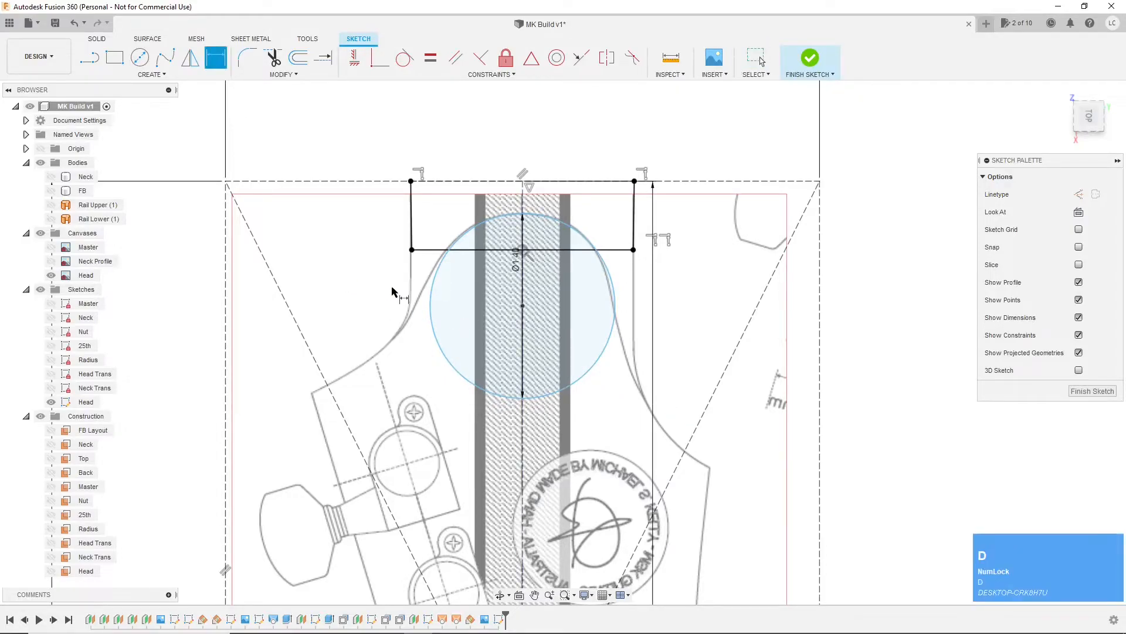
pyautogui.click(523, 306)
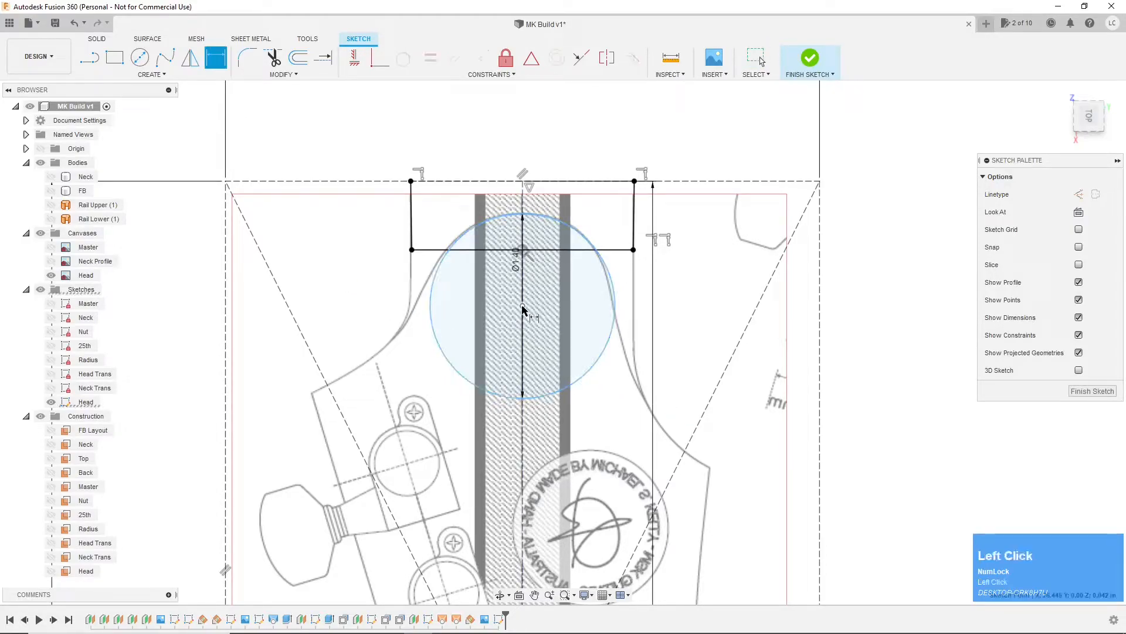
pyautogui.click(500, 183)
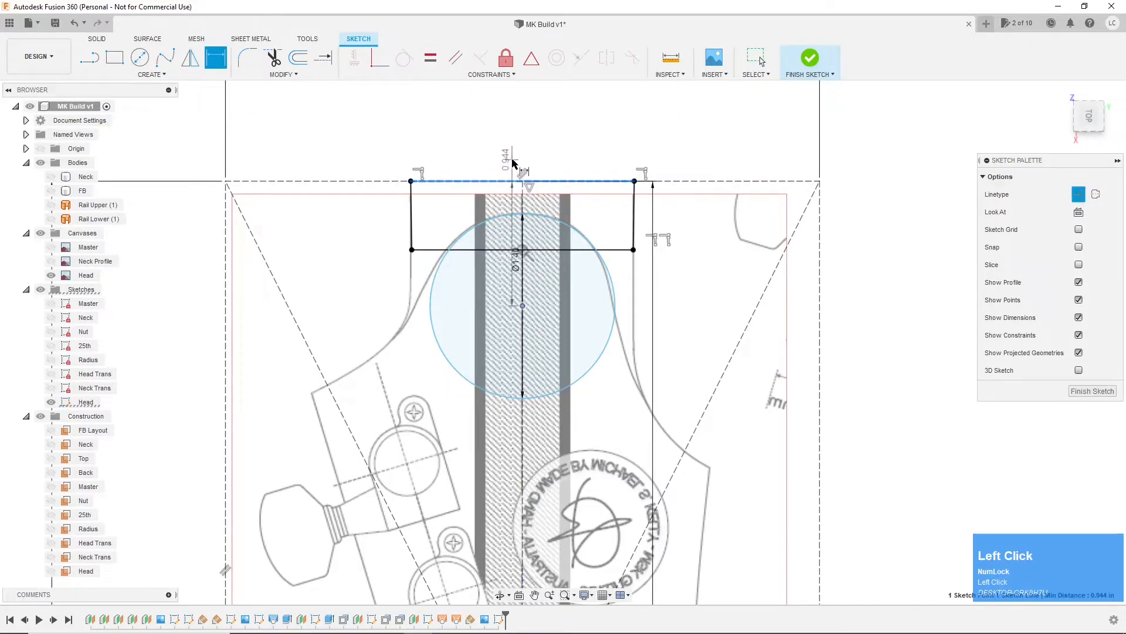
pyautogui.click(507, 159)
pyautogui.press('Return')
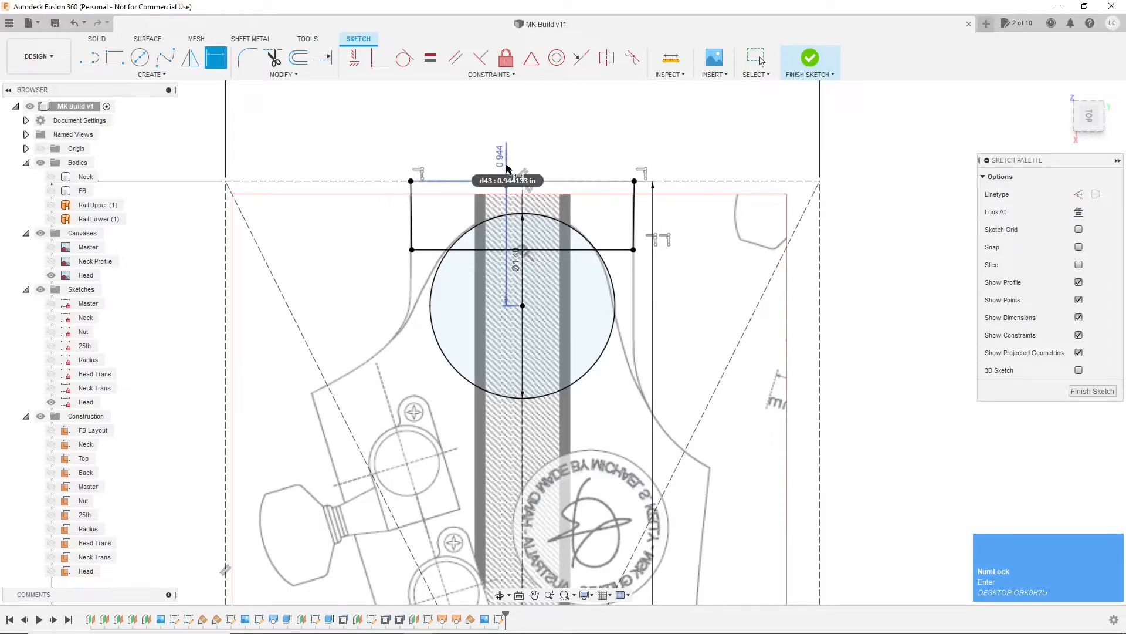
pyautogui.moveTo(508, 169); pyautogui.dragTo(496, 165)
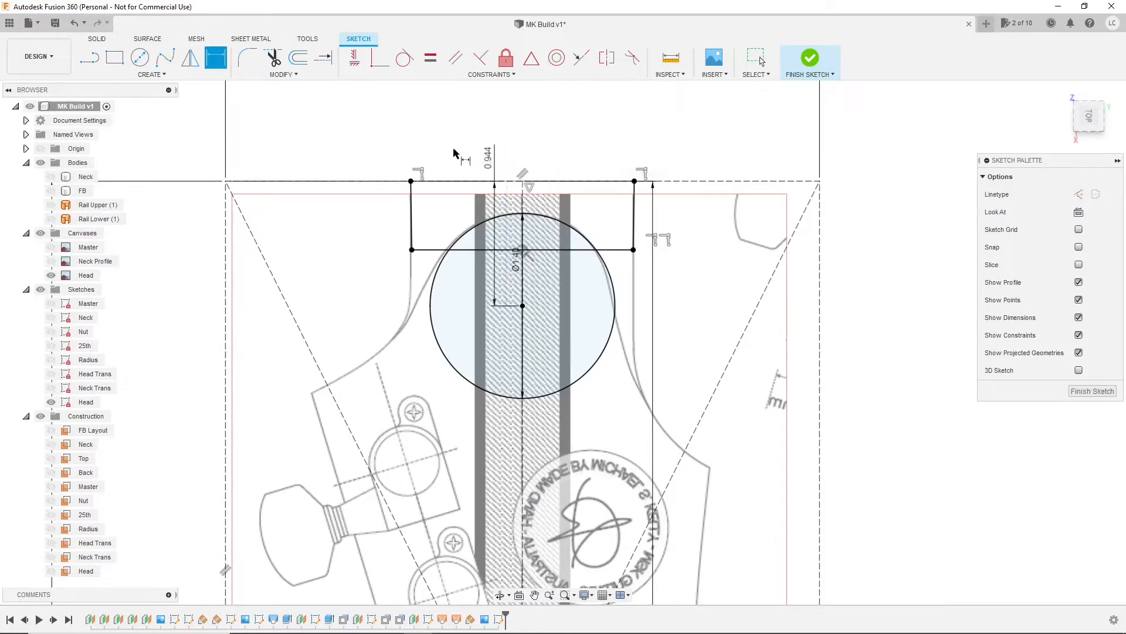
pyautogui.press('Escape')
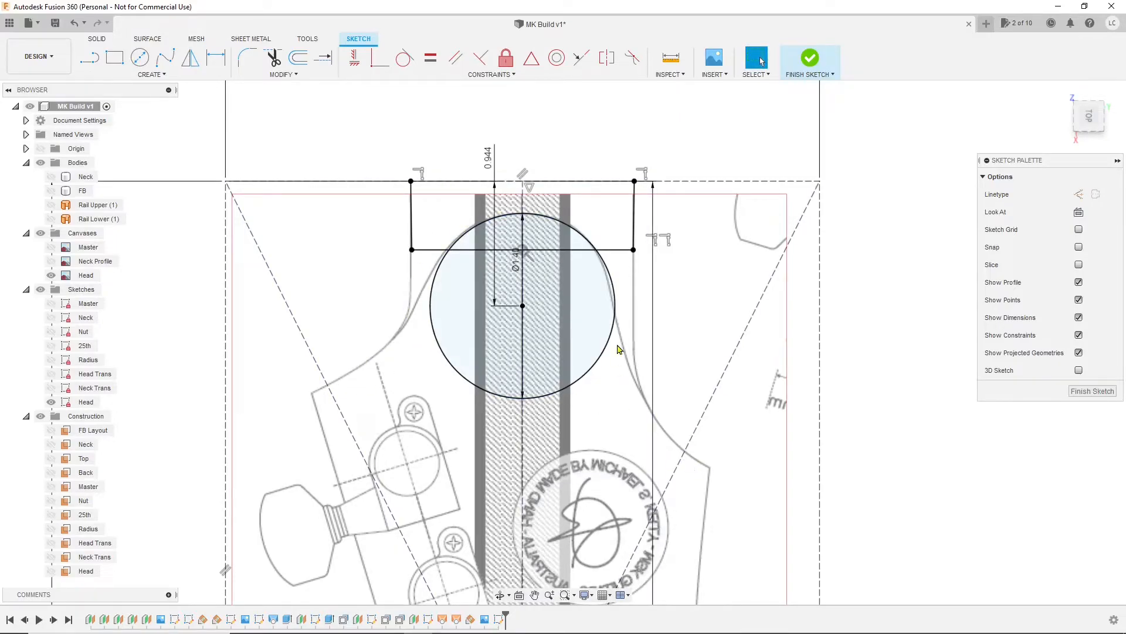
# Step: Draw a 3-point arc from the headstock's upper left corner to the circle's upper left edge, following the canvas contour
pyautogui.click(153, 74)
pyautogui.moveTo(120, 129)
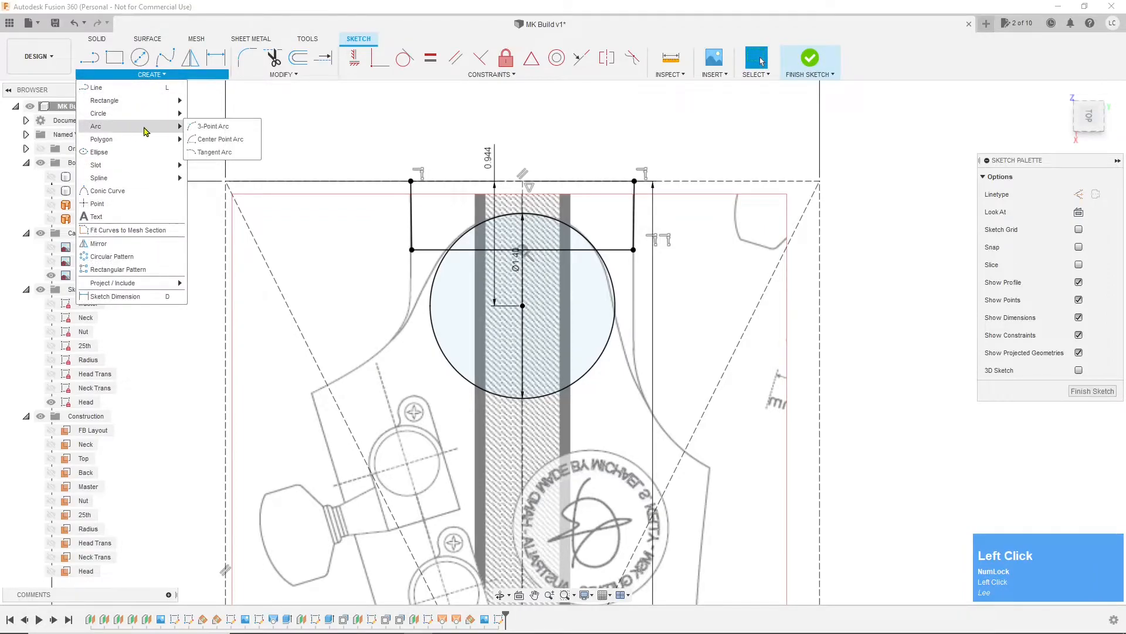
pyautogui.click(188, 128)
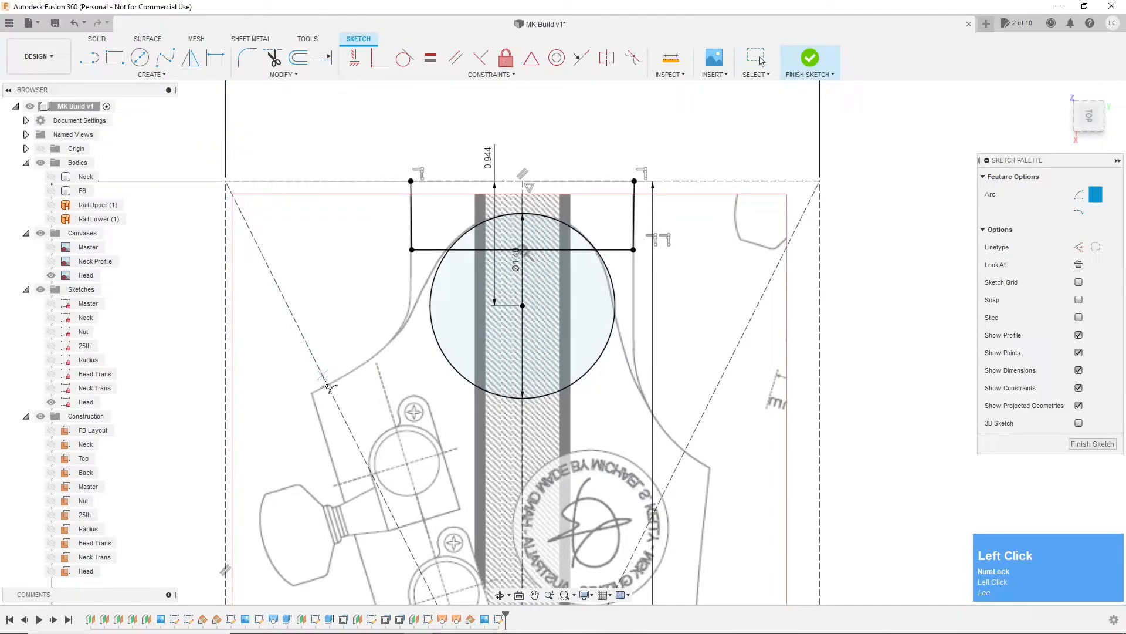
pyautogui.click(312, 395)
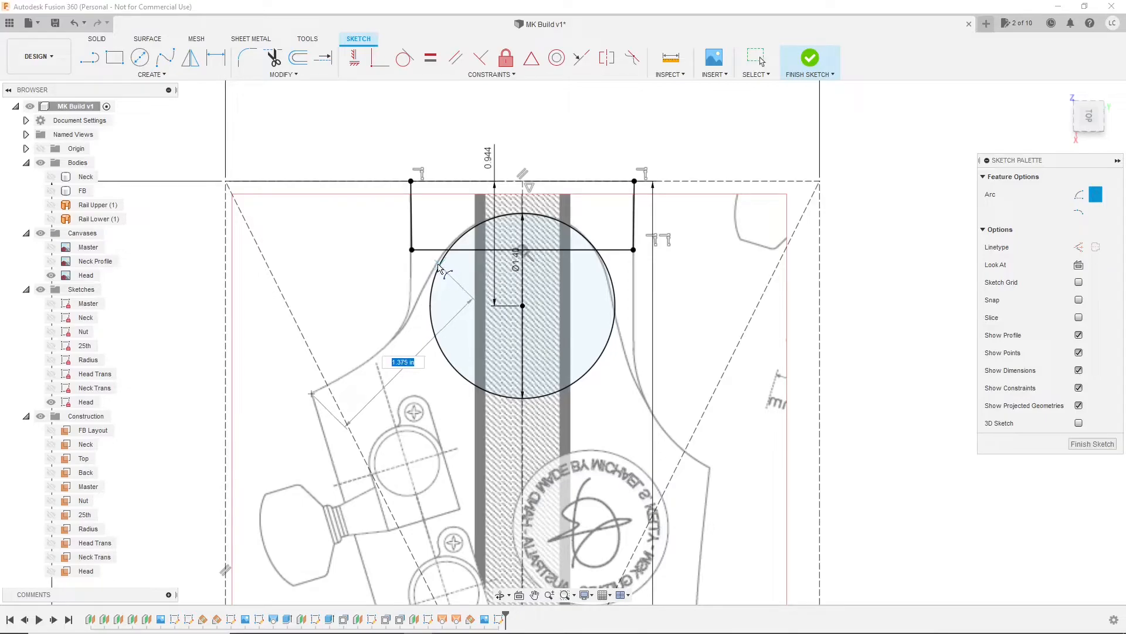
pyautogui.click(439, 266)
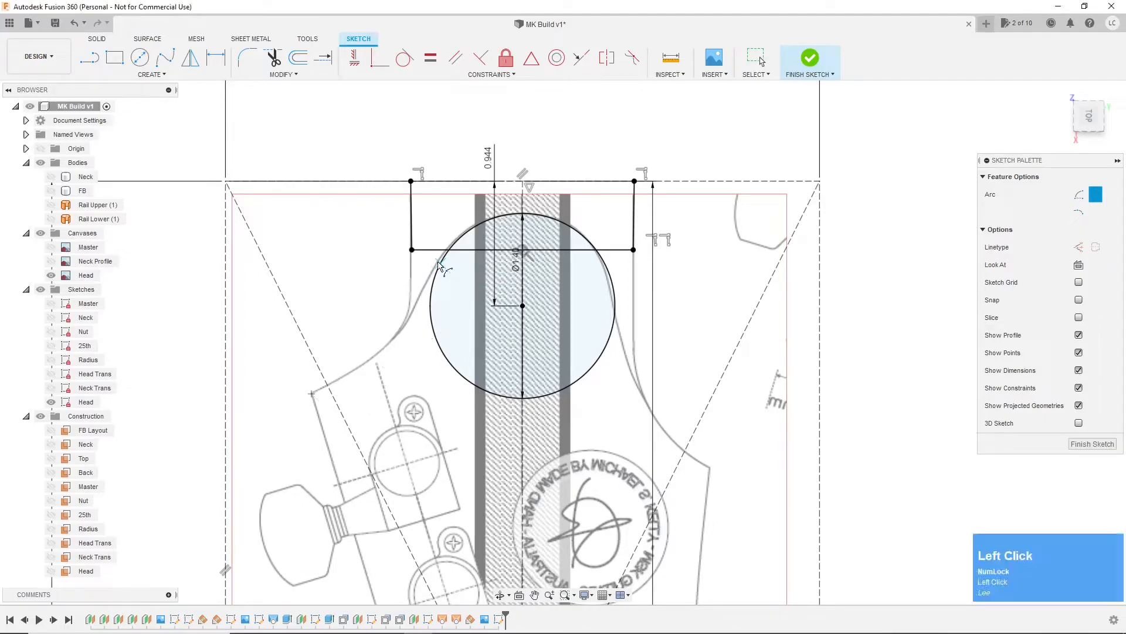
pyautogui.click(387, 348)
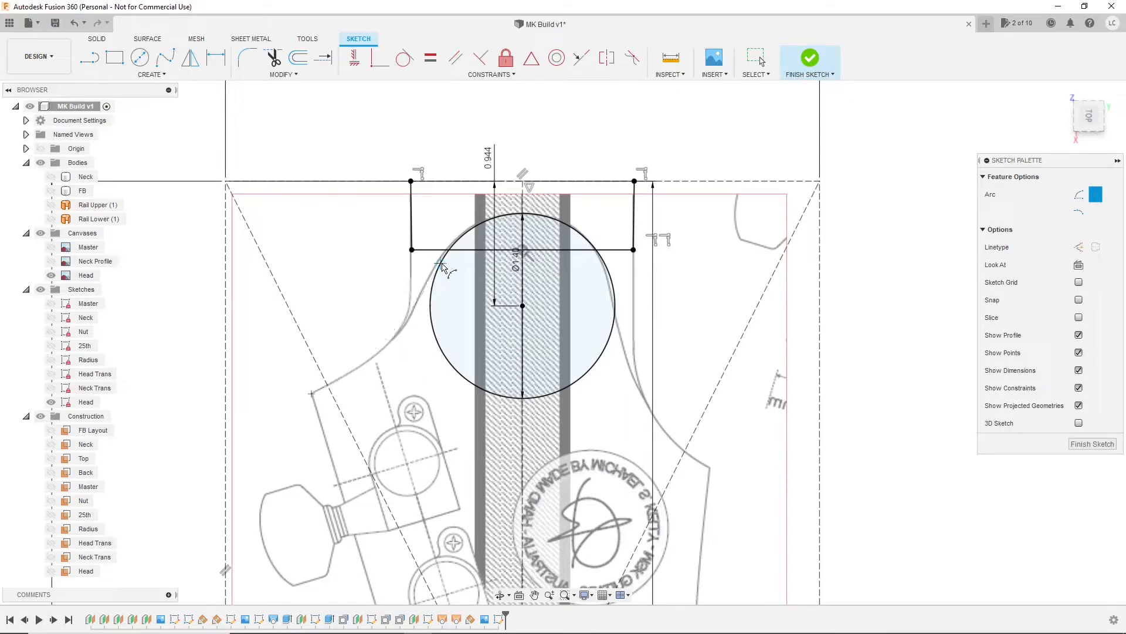
pyautogui.click(395, 343)
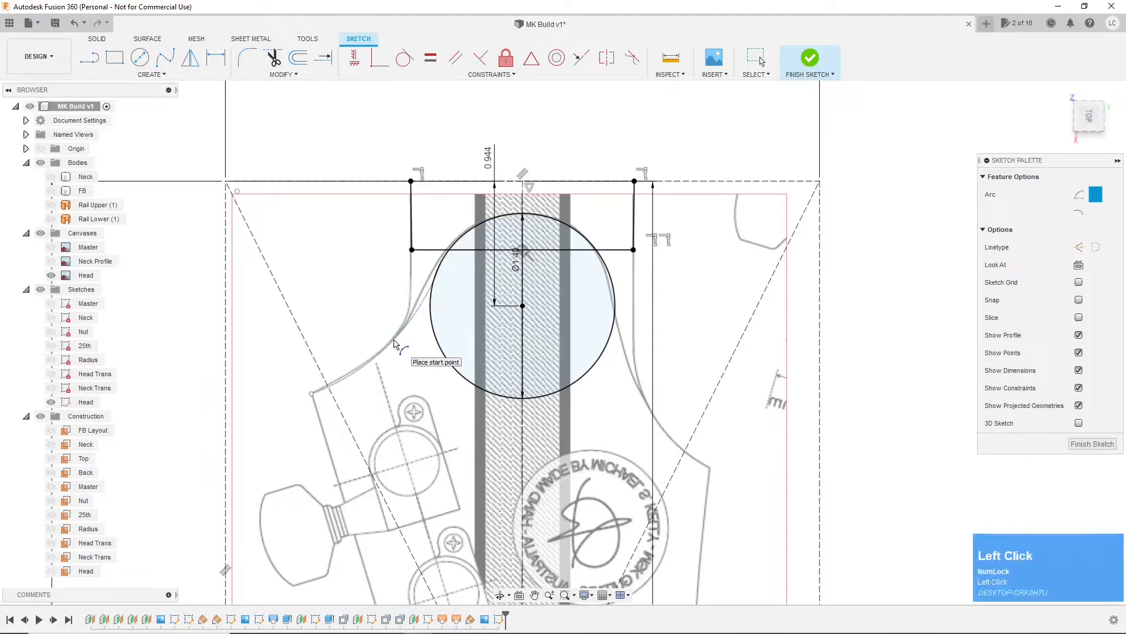
pyautogui.press('Escape')
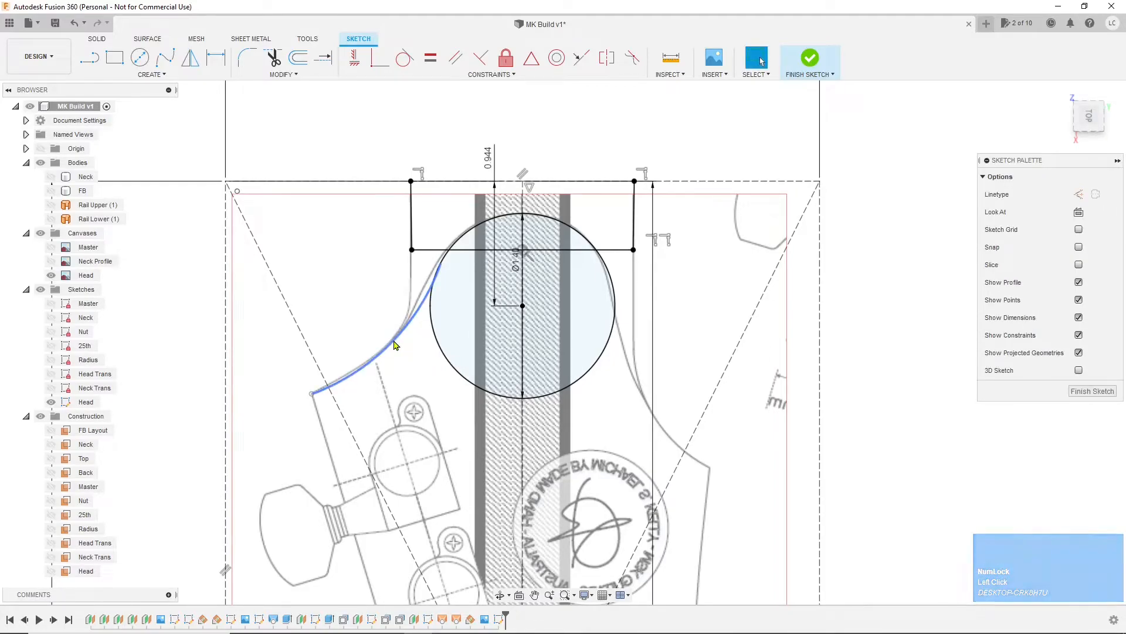
# Step: Make the arc tangent to the circle and move its free endpoint back onto the headstock's upper left corner
pyautogui.click(417, 317)
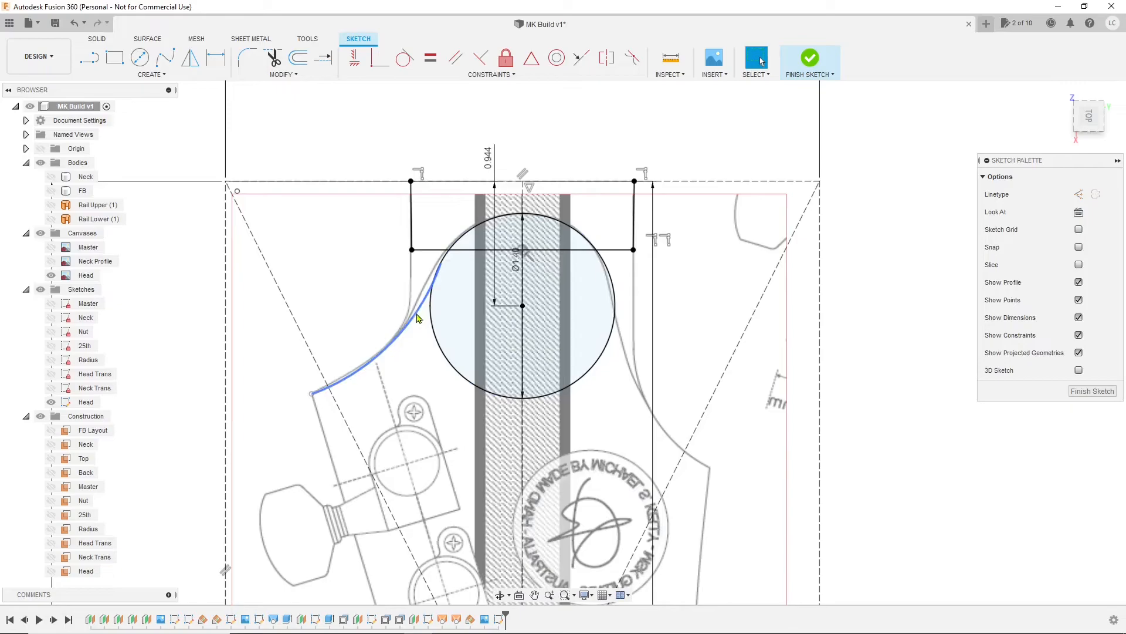
pyautogui.click(413, 317)
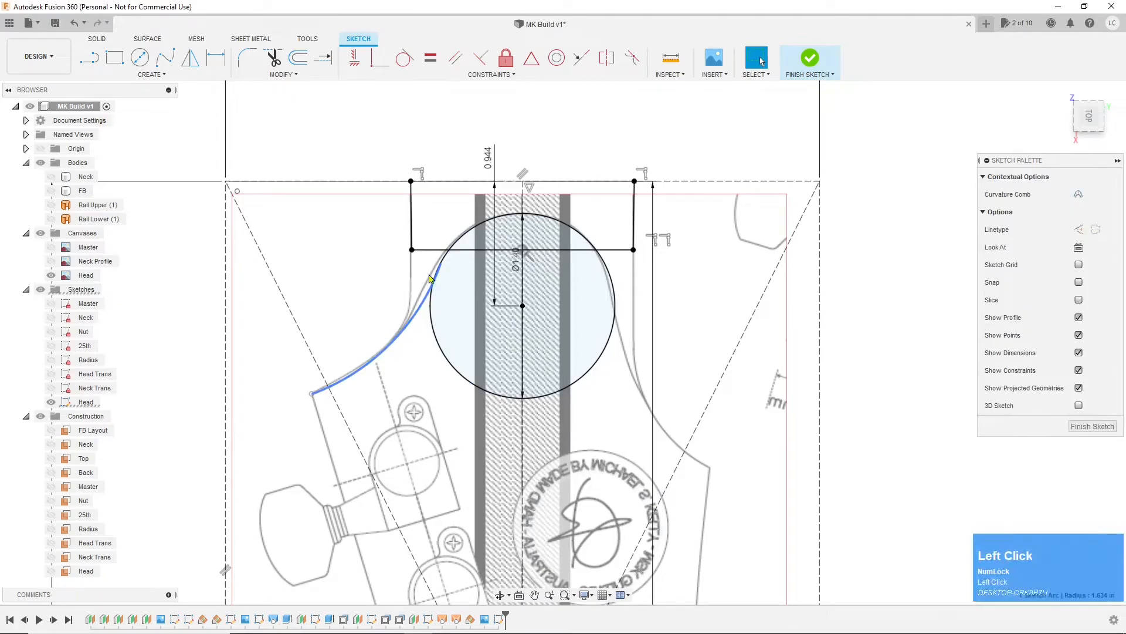
pyautogui.click(404, 58)
pyautogui.click(449, 367)
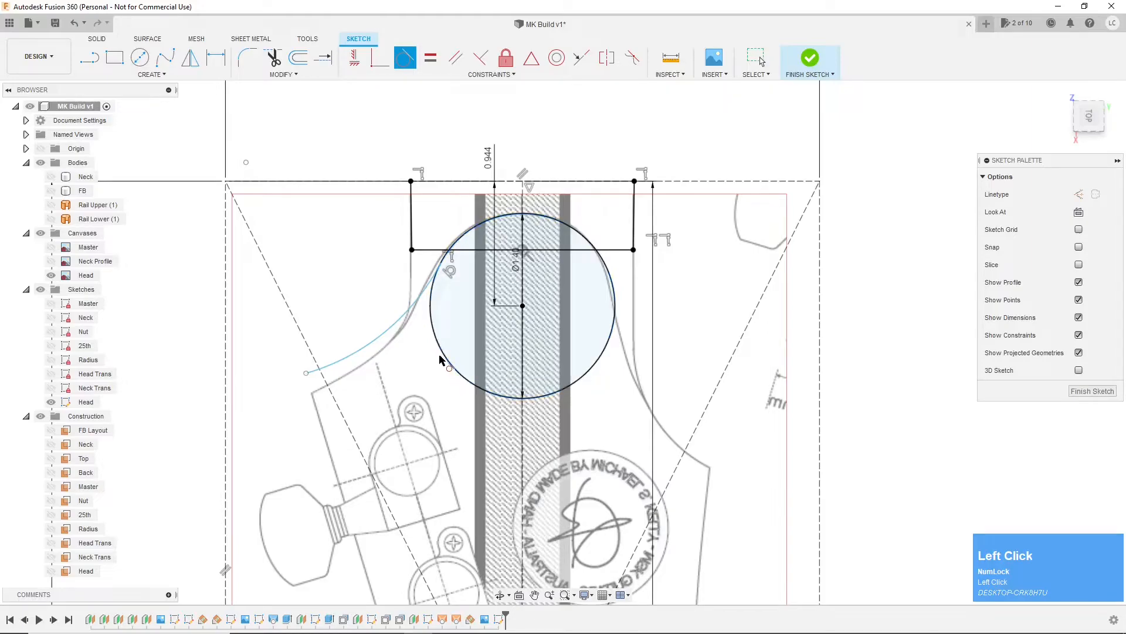
pyautogui.press('Escape')
pyautogui.moveTo(306, 373); pyautogui.dragTo(315, 397)
pyautogui.scroll(3, 378, 344)
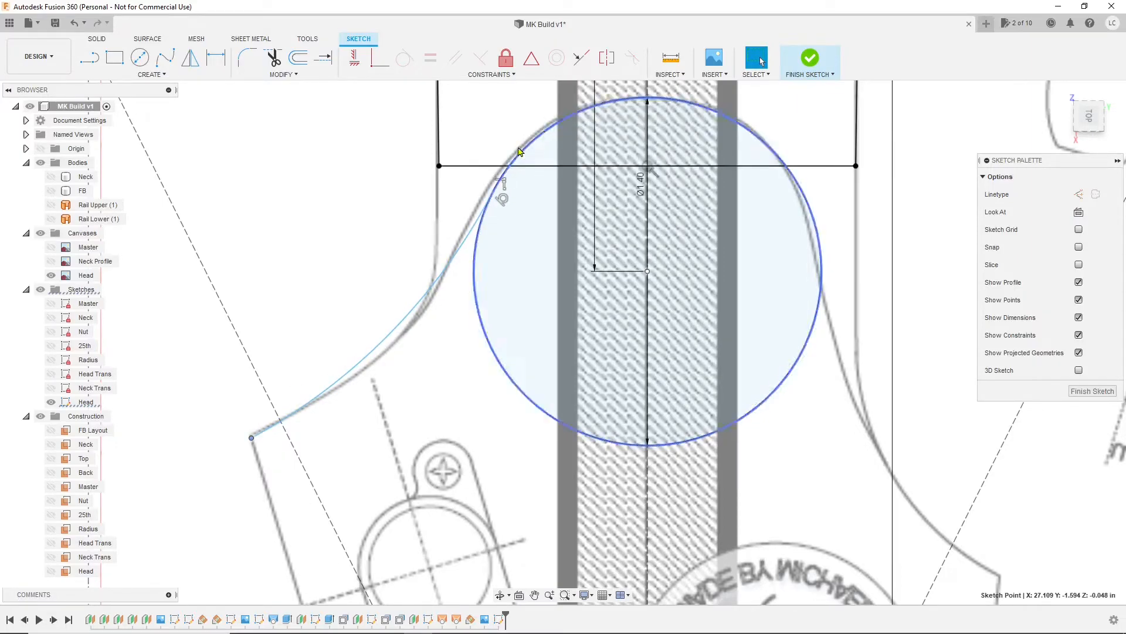
# Step: Dimension the horizontal distance from the headstock's upper left corner point to the construction rectangle's left side, accepting the default value
pyautogui.scroll(-2, 338, 270)
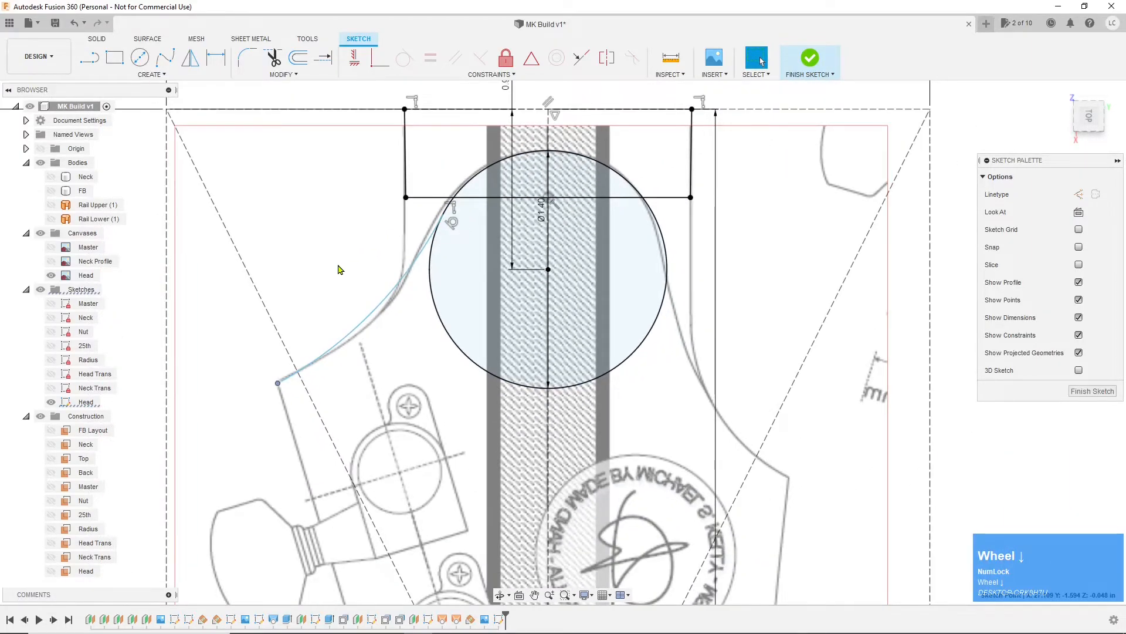
pyautogui.scroll(-1, 338, 269)
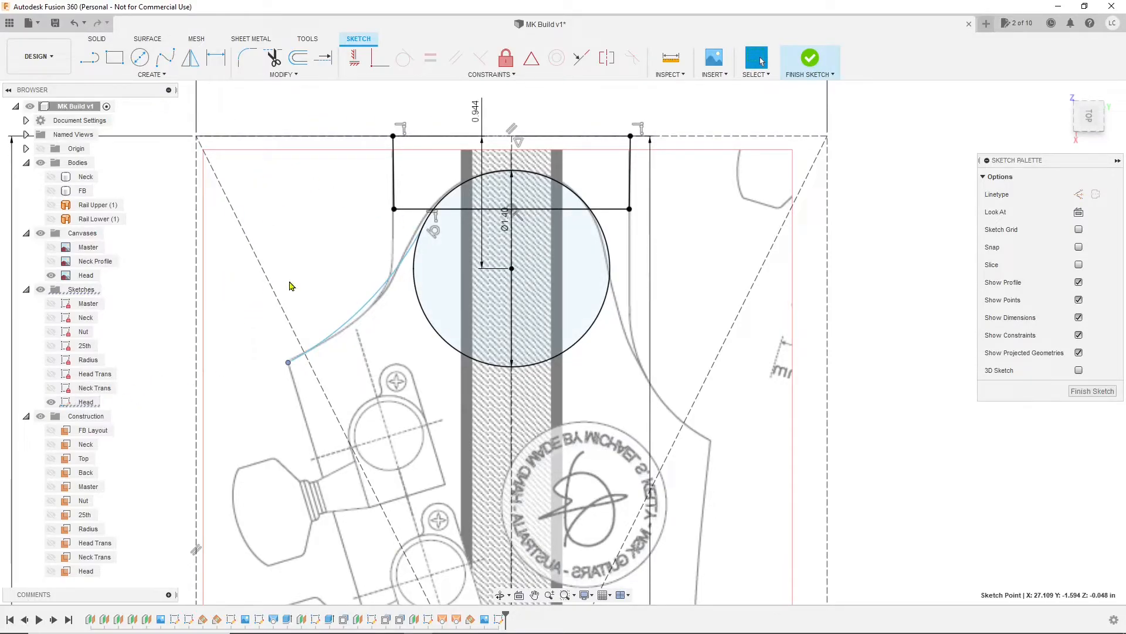
pyautogui.scroll(-2, 344, 281)
pyautogui.scroll(3, 301, 367)
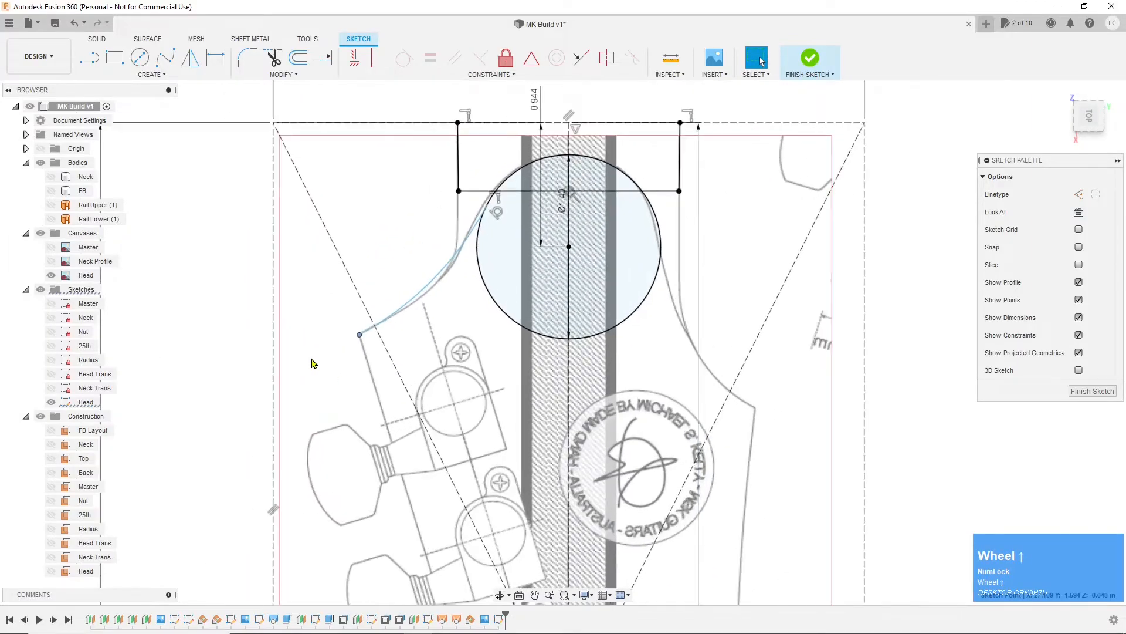
pyautogui.scroll(-1, 314, 359)
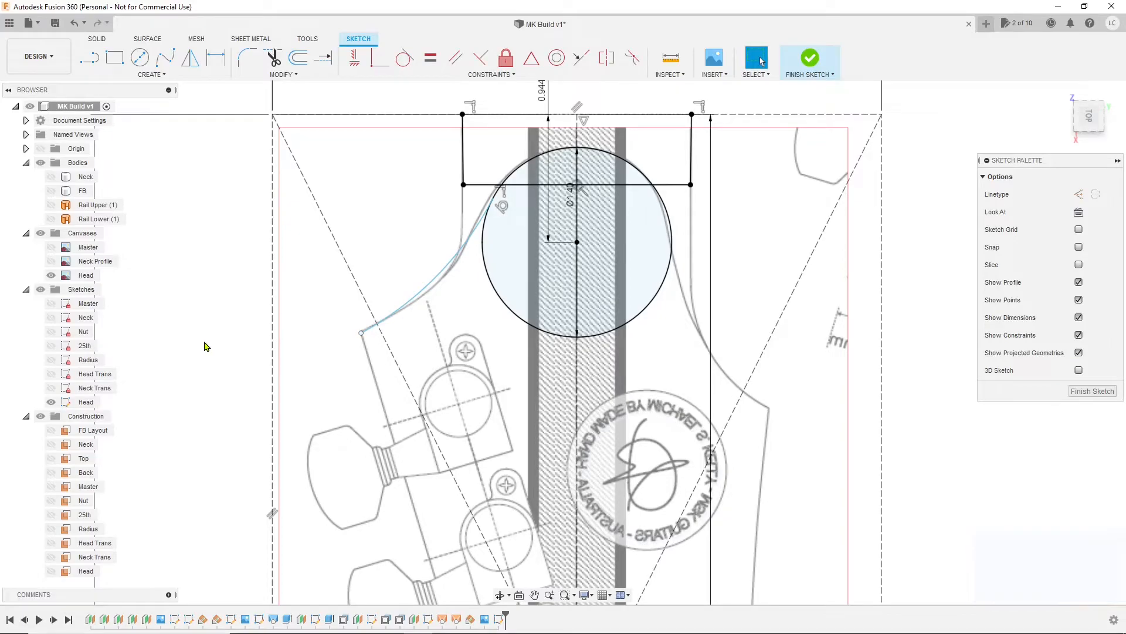
pyautogui.press('d')
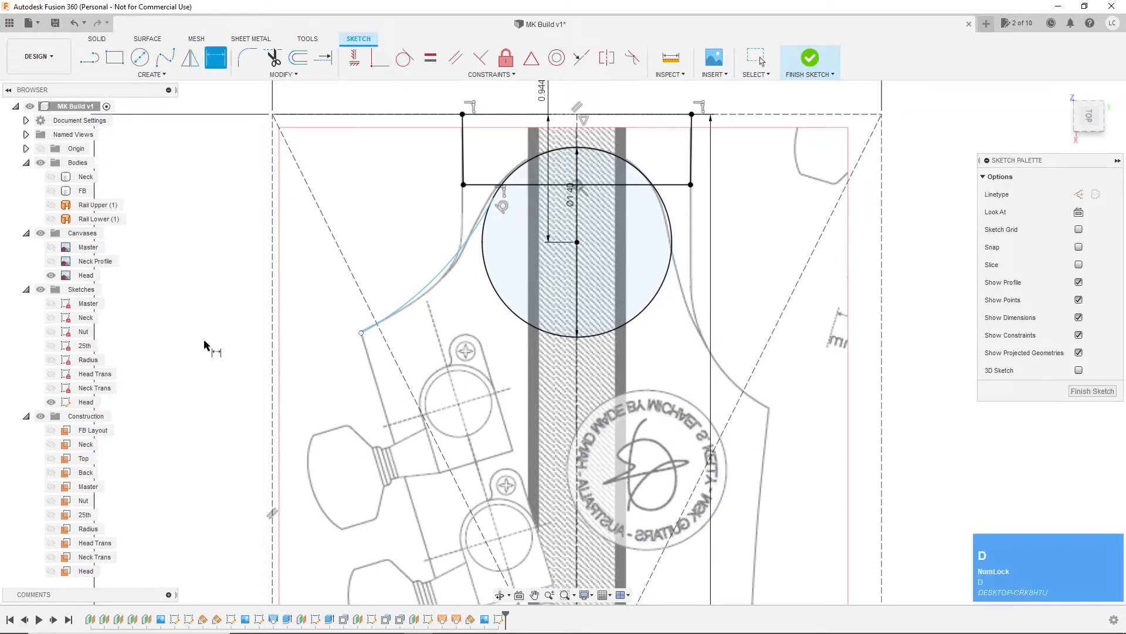
pyautogui.click(360, 333)
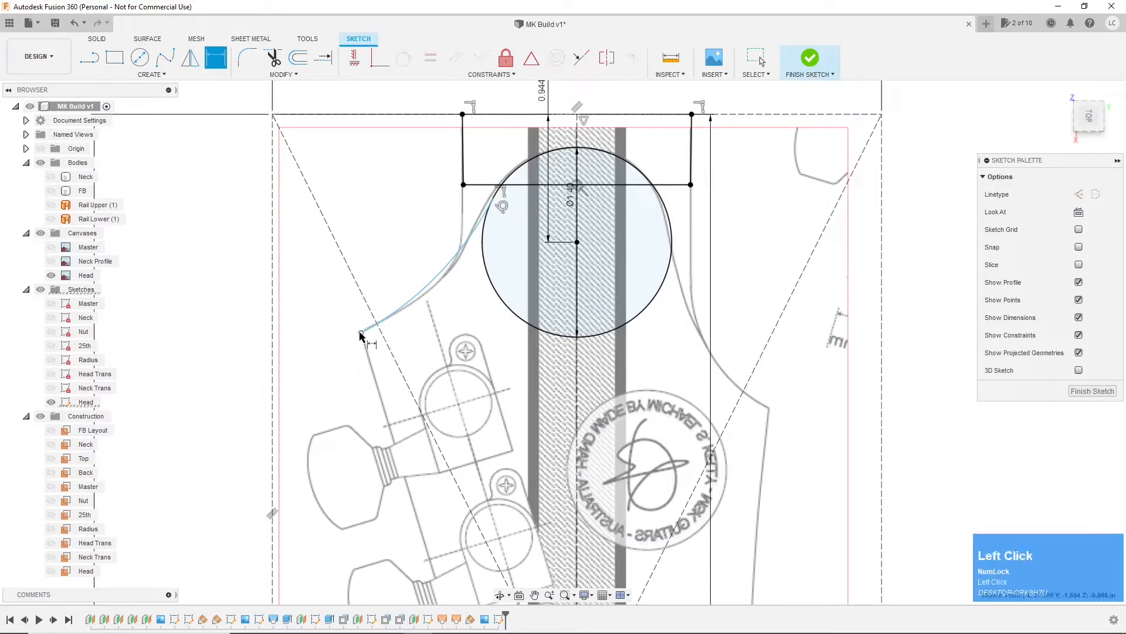
pyautogui.click(272, 342)
pyautogui.click(228, 335)
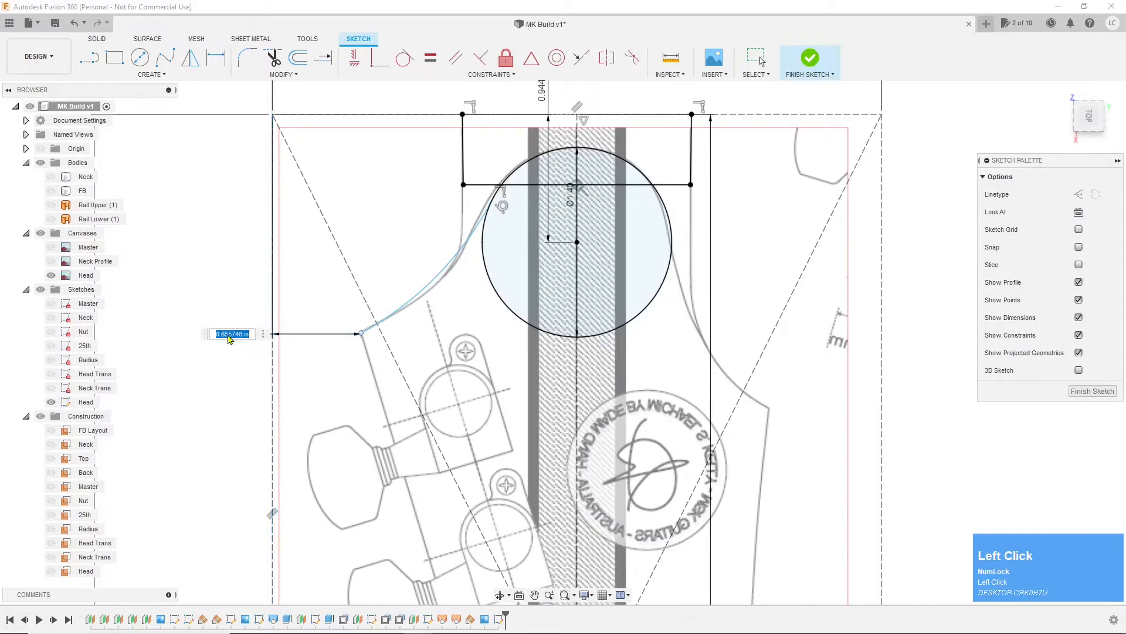
pyautogui.press('Return')
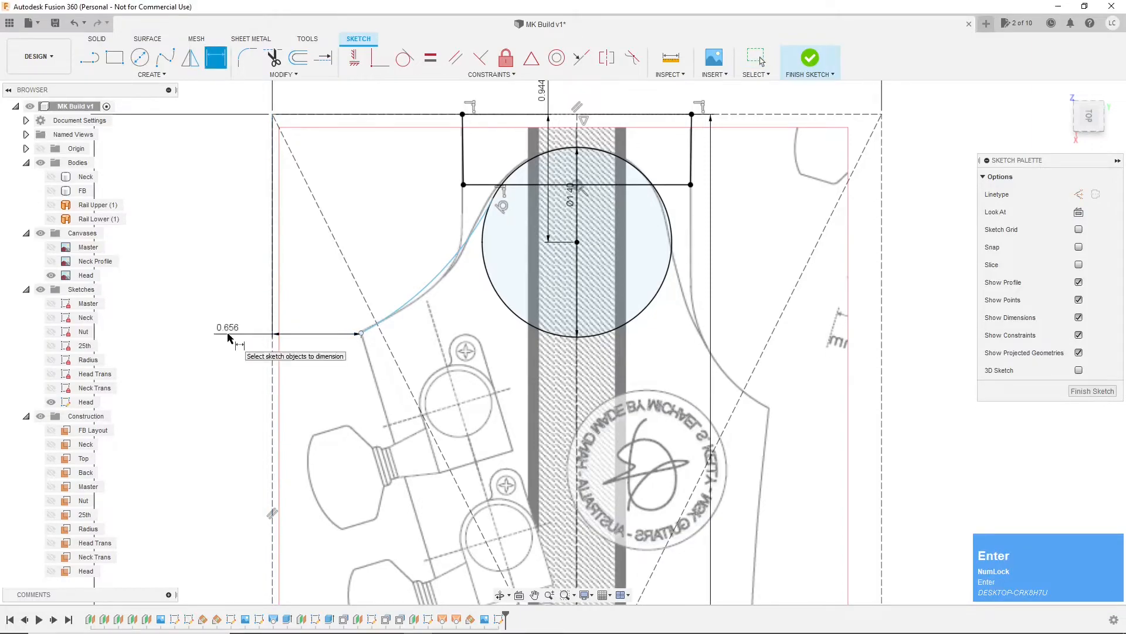
# Step: Dimension the vertical distance from the headstock's upper left corner point to the construction rectangle's top side, accepting the default value
pyautogui.click(361, 334)
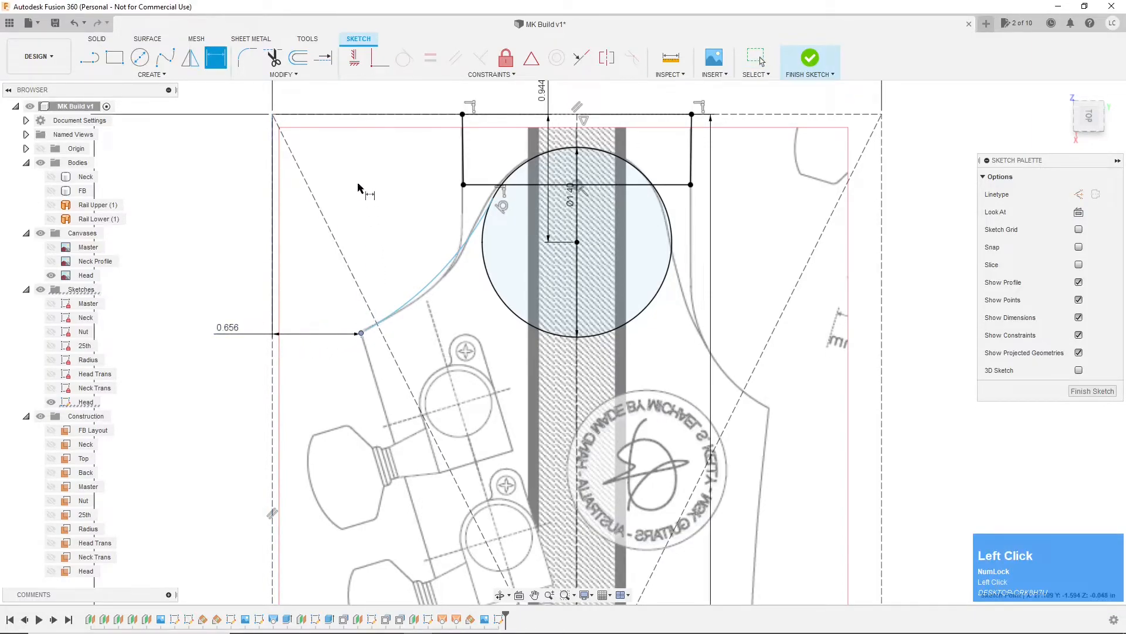
pyautogui.click(360, 115)
pyautogui.scroll(-2, 360, 110)
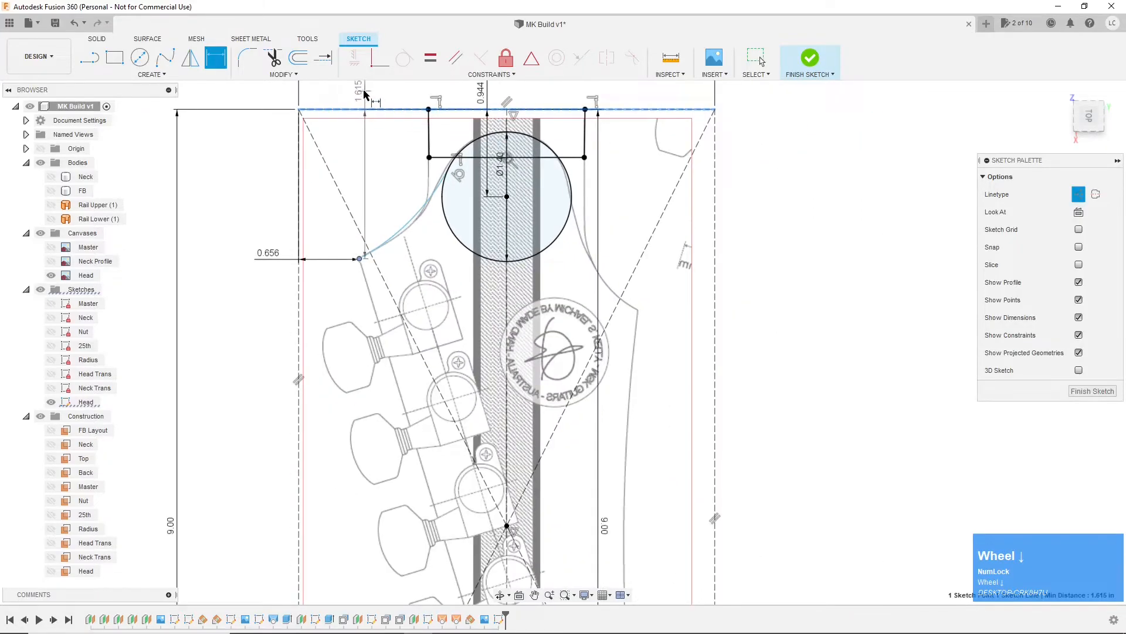
pyautogui.click(361, 94)
pyautogui.press('Return')
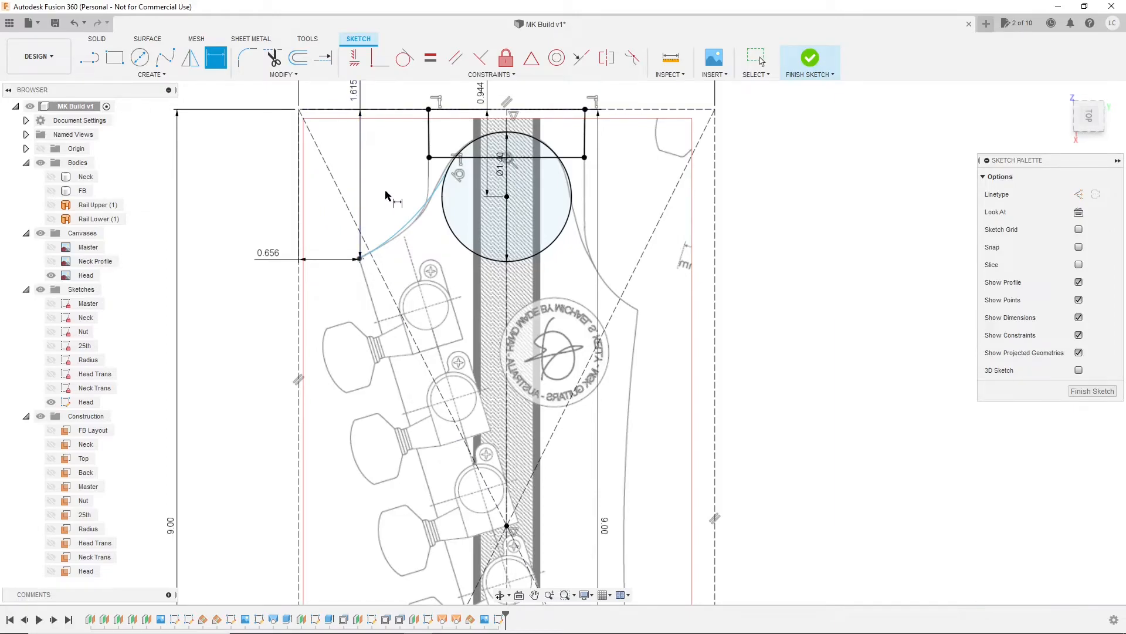
pyautogui.press('Escape')
# Step: Add a radius dimension to the left contour arc, accepting the default value
pyautogui.scroll(4, 410, 186)
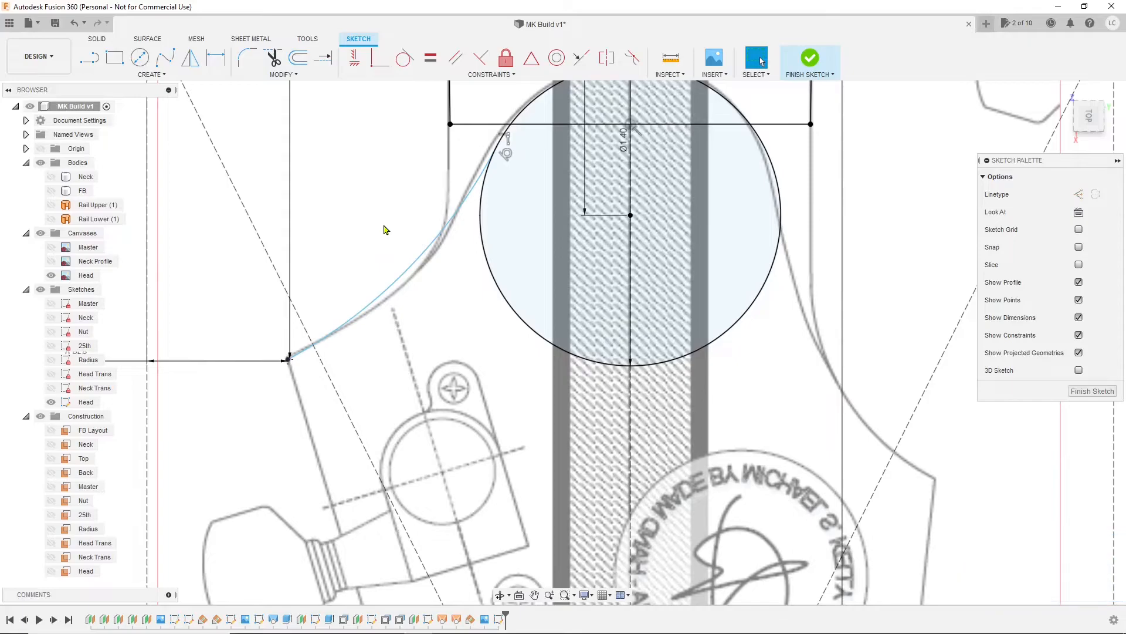
pyautogui.press('d')
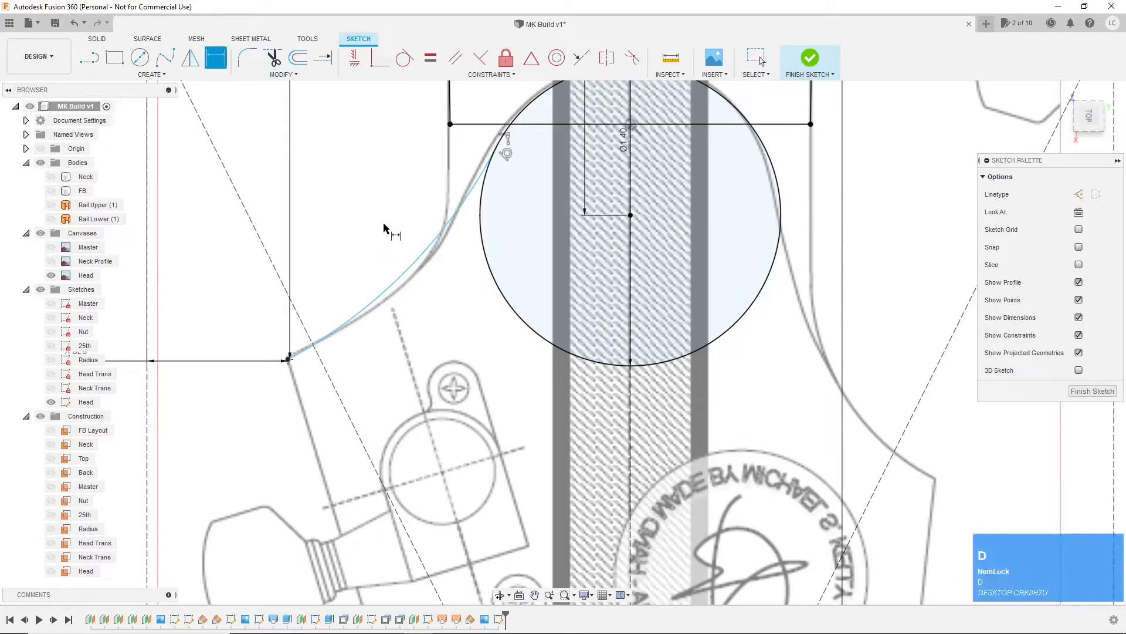
pyautogui.click(411, 267)
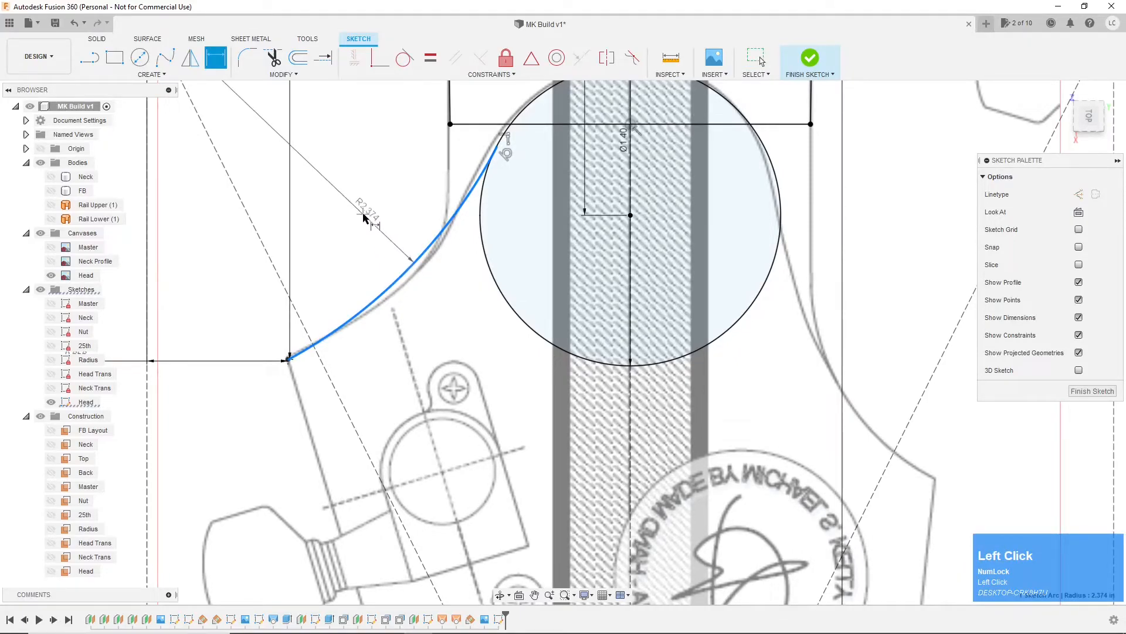
pyautogui.press('Return')
pyautogui.press('Return')
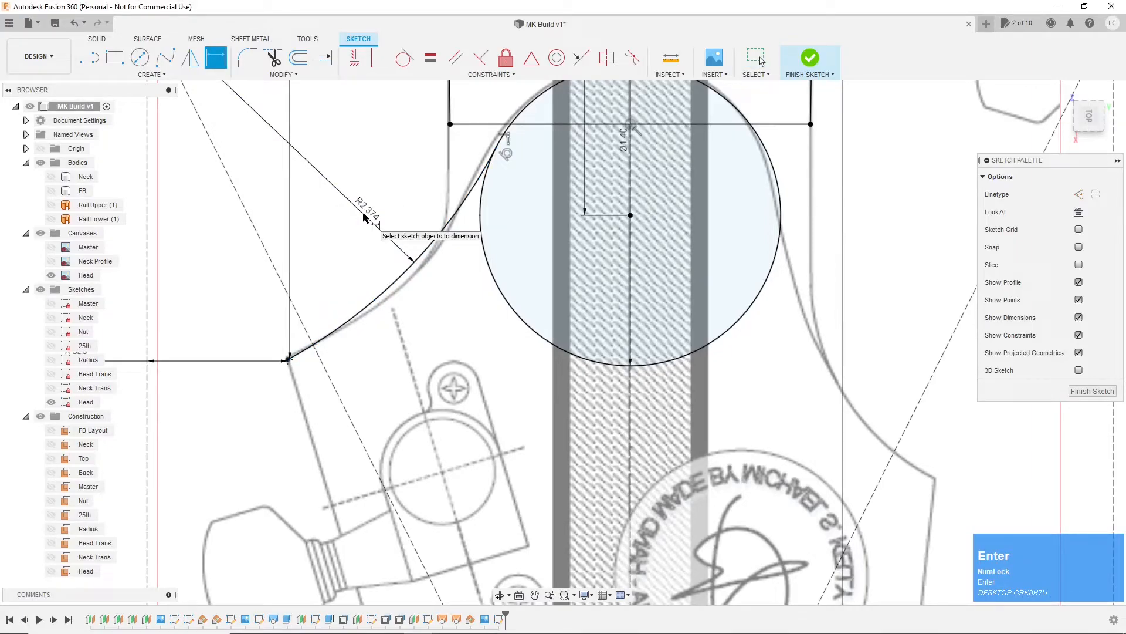
# Step: Draw a 3-point arc from the headstock's upper right corner to the circle's right edge, tangent to the circle and following the canvas contour
pyautogui.scroll(-5, 359, 216)
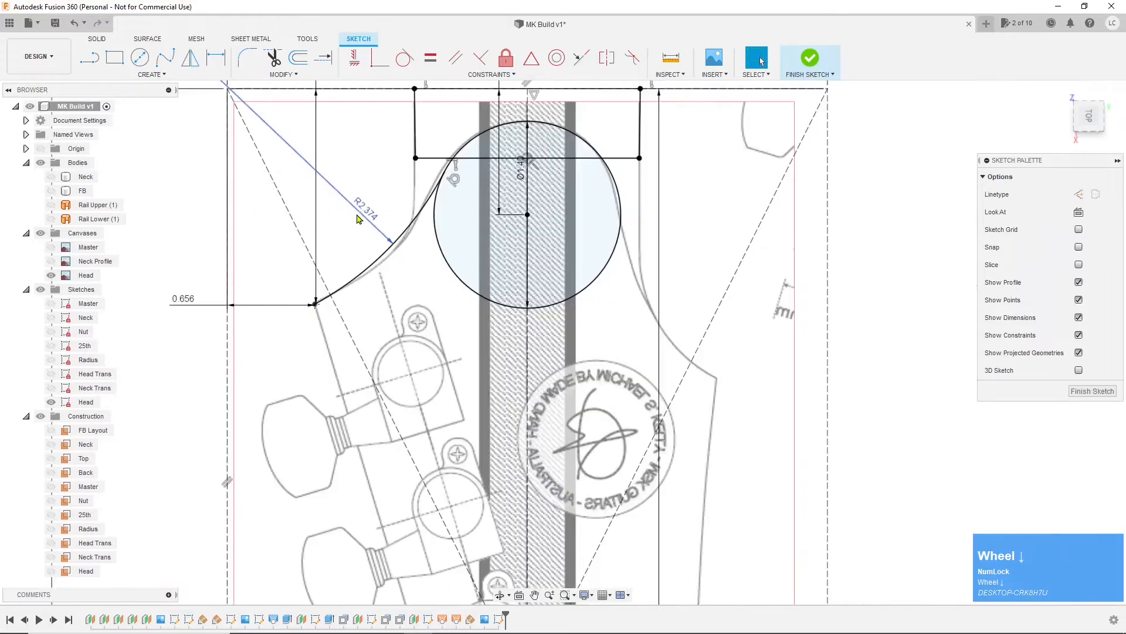
pyautogui.scroll(-3, 614, 266)
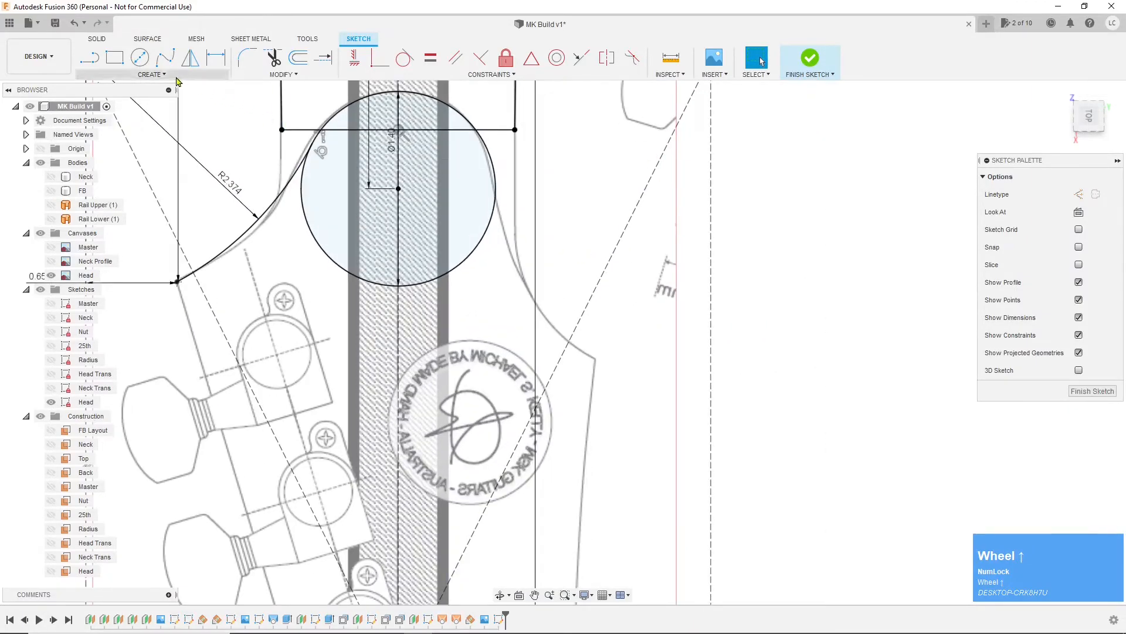
pyautogui.click(165, 75)
pyautogui.moveTo(170, 139)
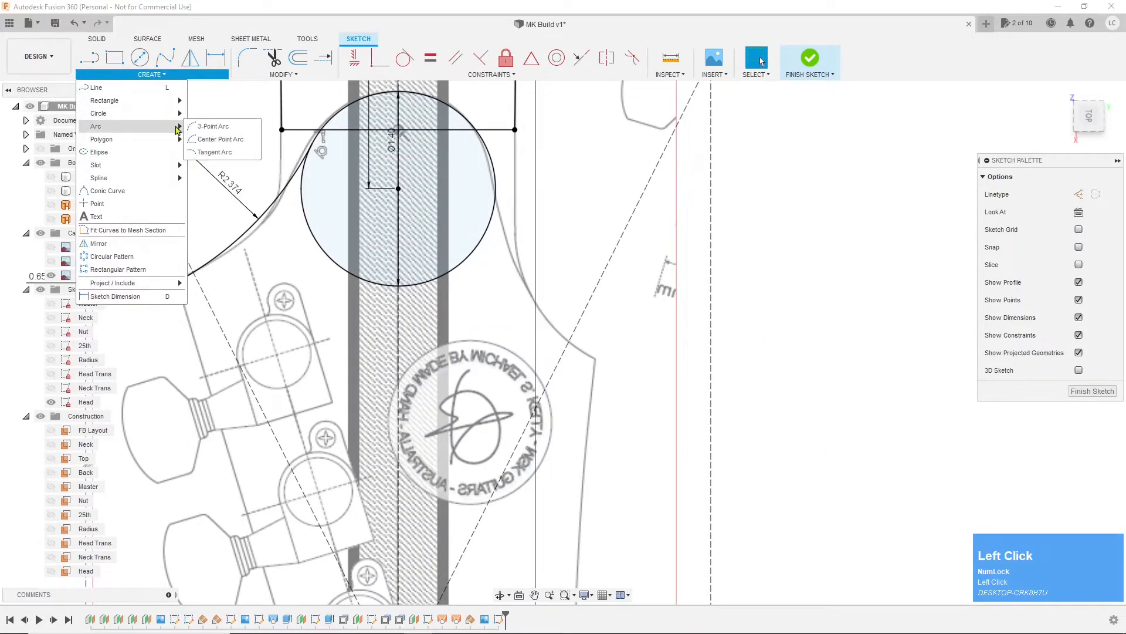
pyautogui.click(201, 131)
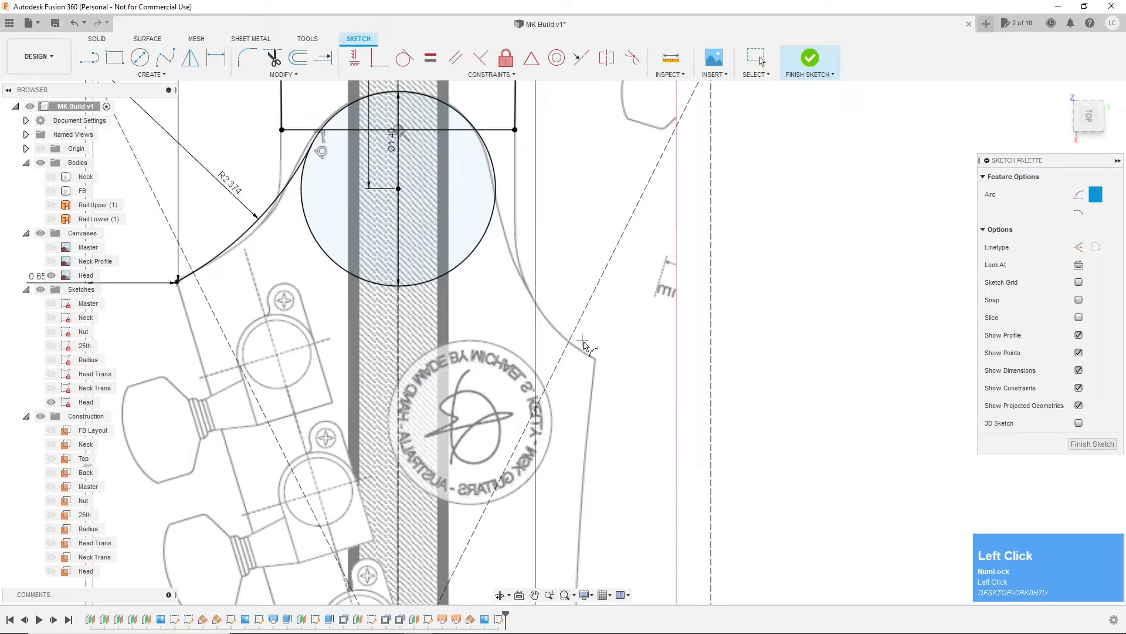
pyautogui.click(594, 359)
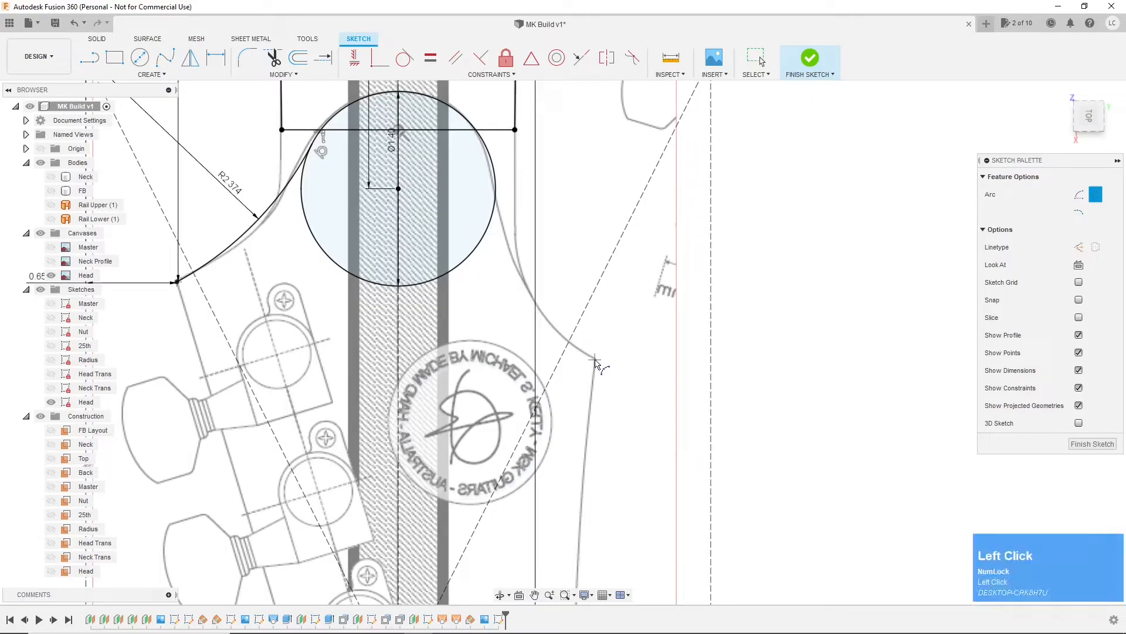
pyautogui.click(496, 189)
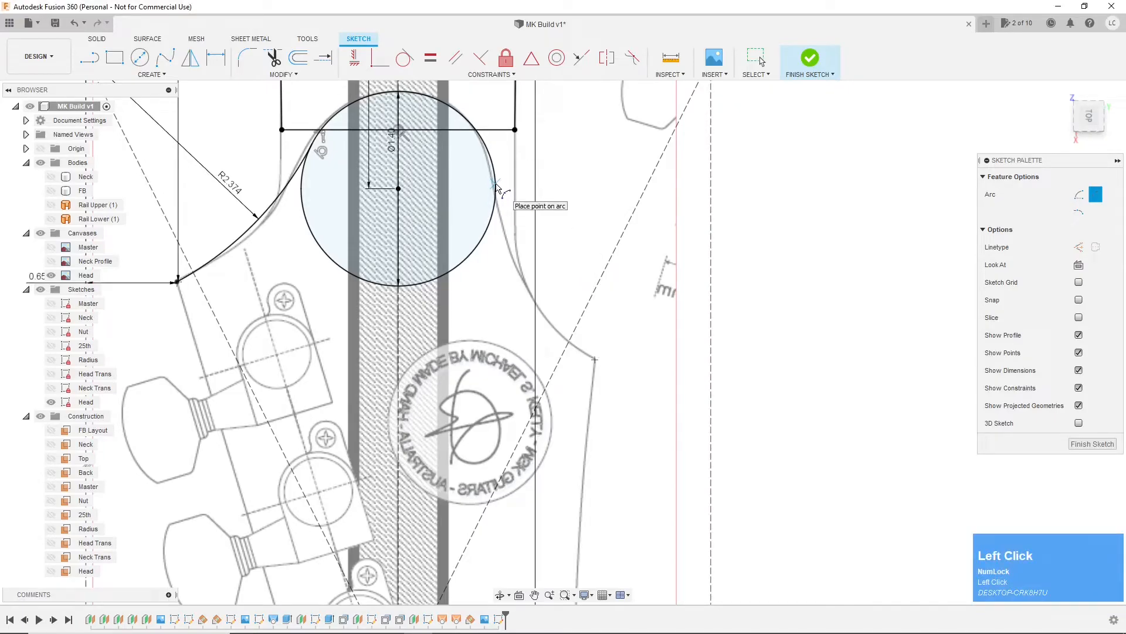
pyautogui.click(496, 184)
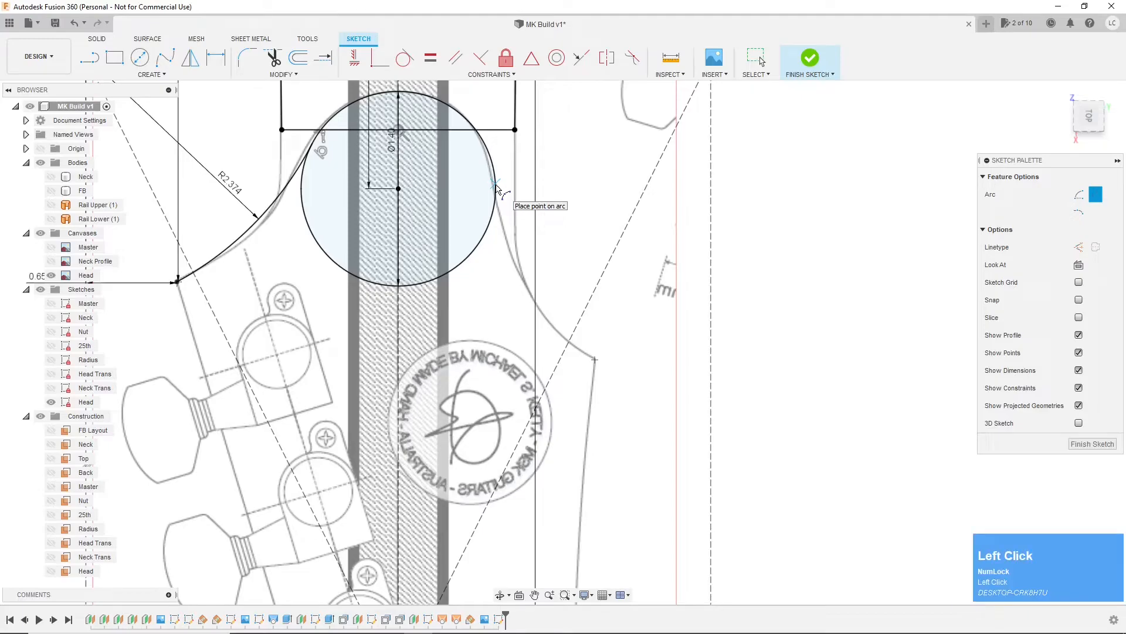
pyautogui.click(514, 267)
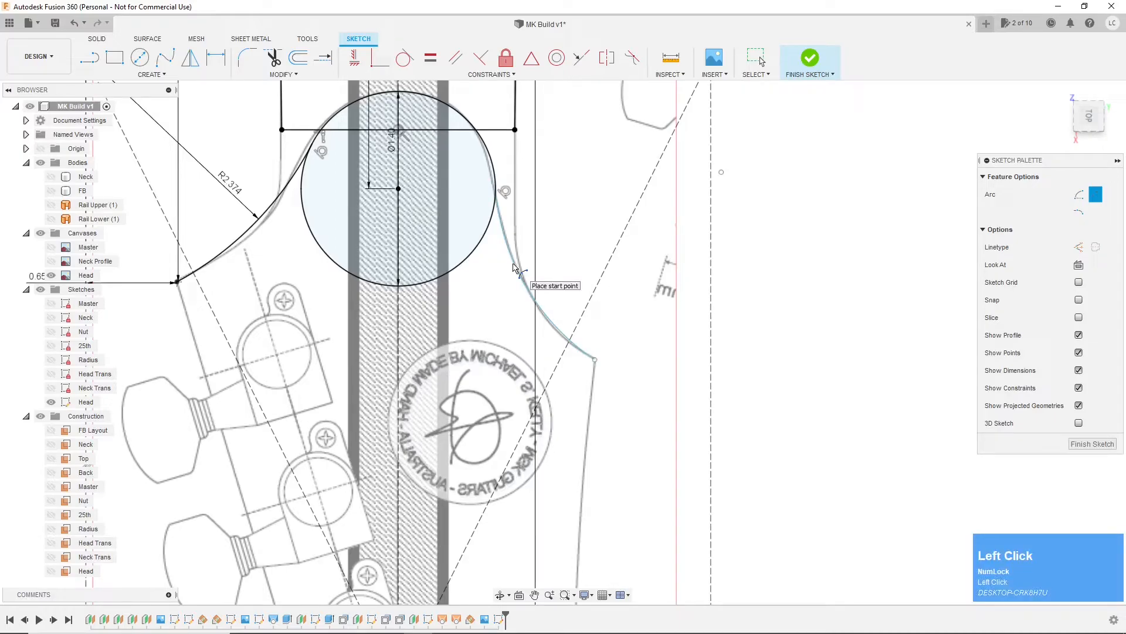
pyautogui.press('Escape')
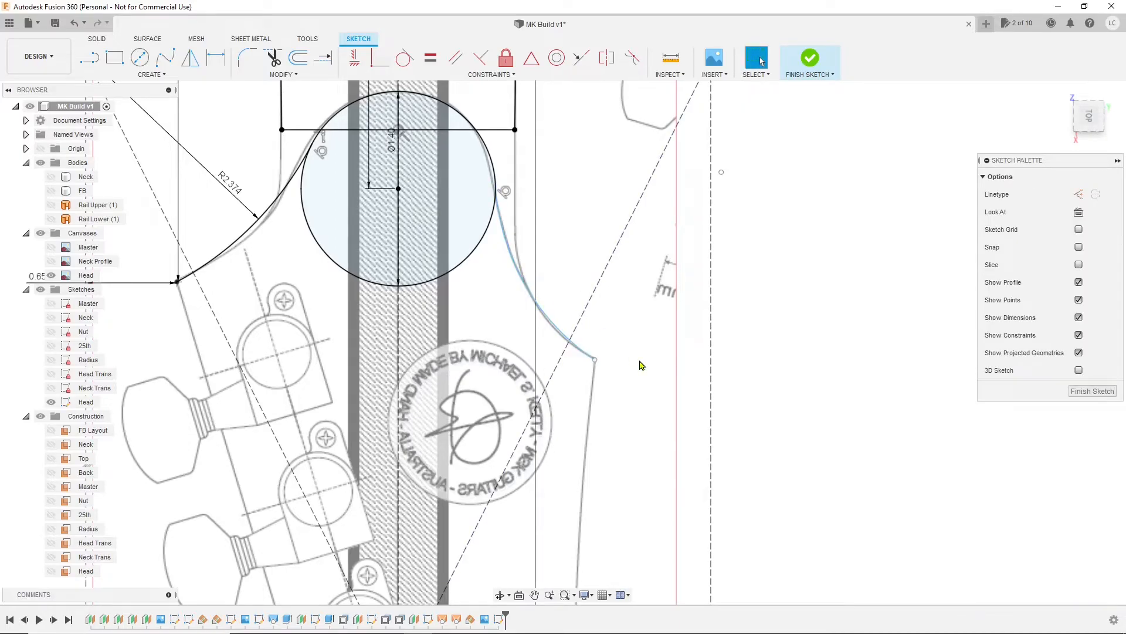
# Step: Dimension the horizontal distance from the right arc's lower endpoint to the construction rectangle's right side, accepting the default value
pyautogui.press('d')
pyautogui.click(596, 360)
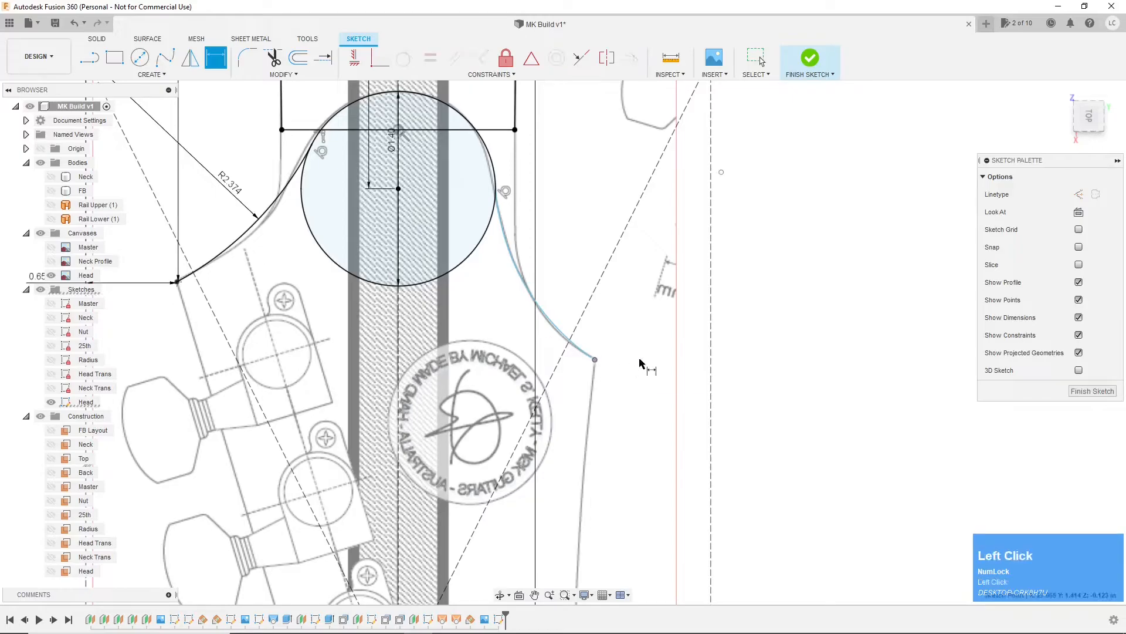
pyautogui.click(711, 366)
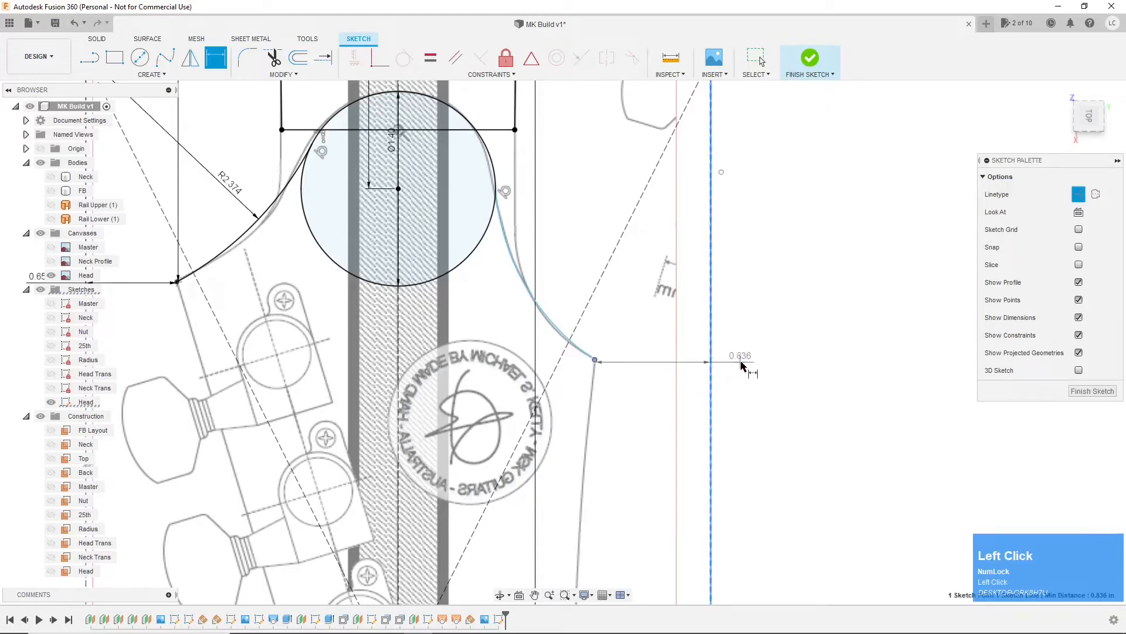
pyautogui.click(758, 365)
pyautogui.press('Return')
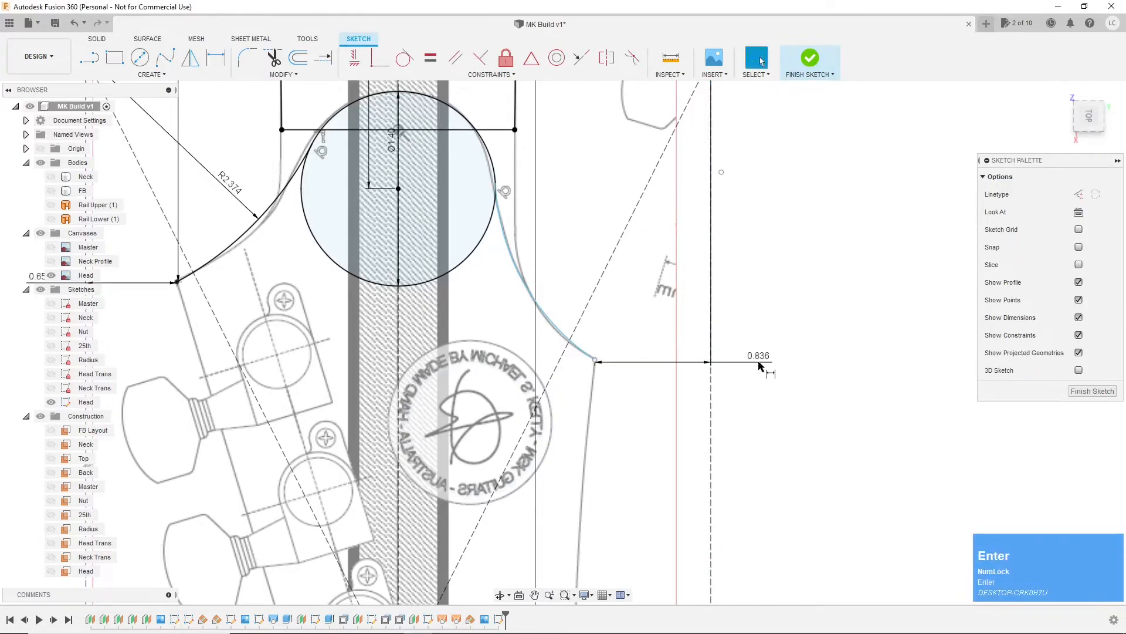
# Step: Dimension the vertical distance from the right arc's lower endpoint to the construction rectangle's top side, accepting the default value
pyautogui.scroll(-4, 761, 373)
pyautogui.click(674, 374)
pyautogui.click(669, 218)
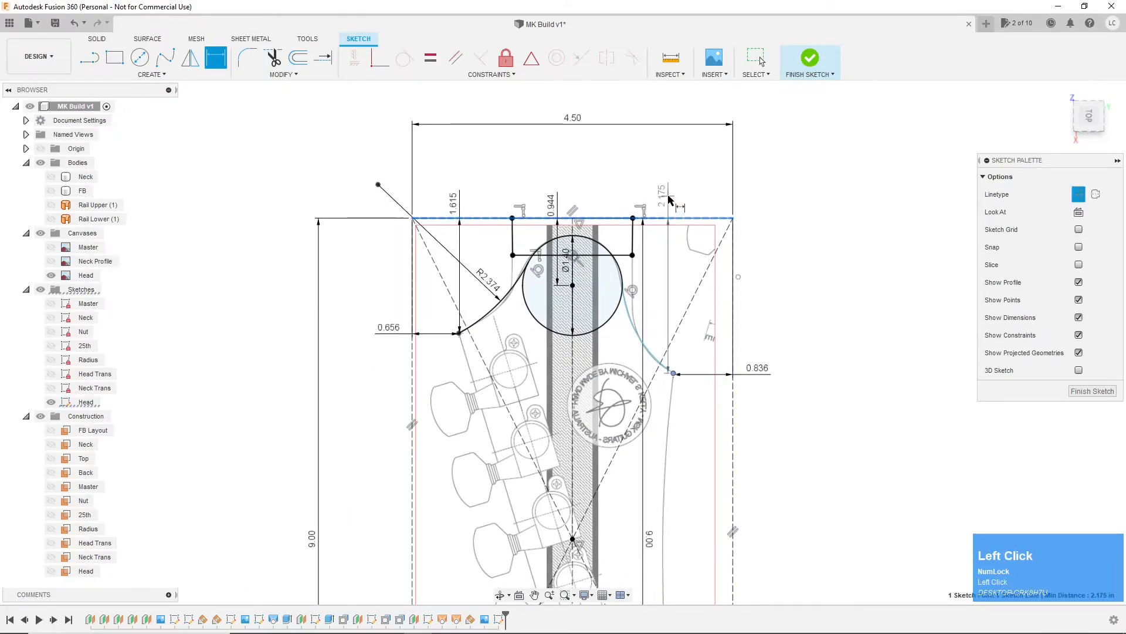
pyautogui.click(672, 199)
pyautogui.press('Return')
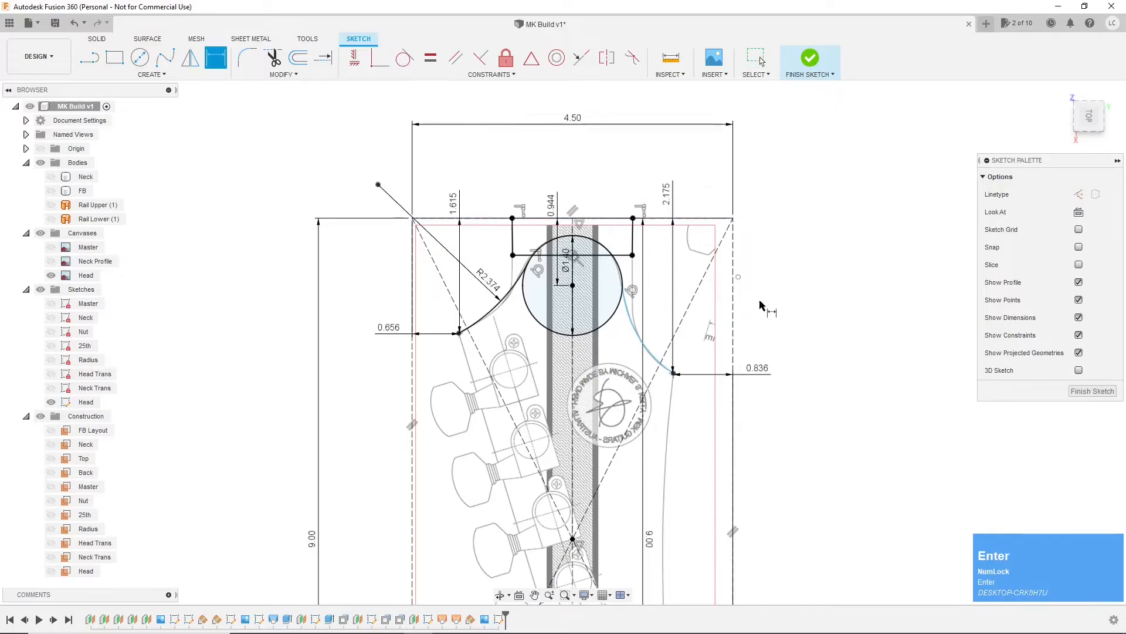
# Step: Add a radius dimension to the right contour arc, accepting the default value
pyautogui.scroll(1, 728, 296)
pyautogui.scroll(1, 727, 288)
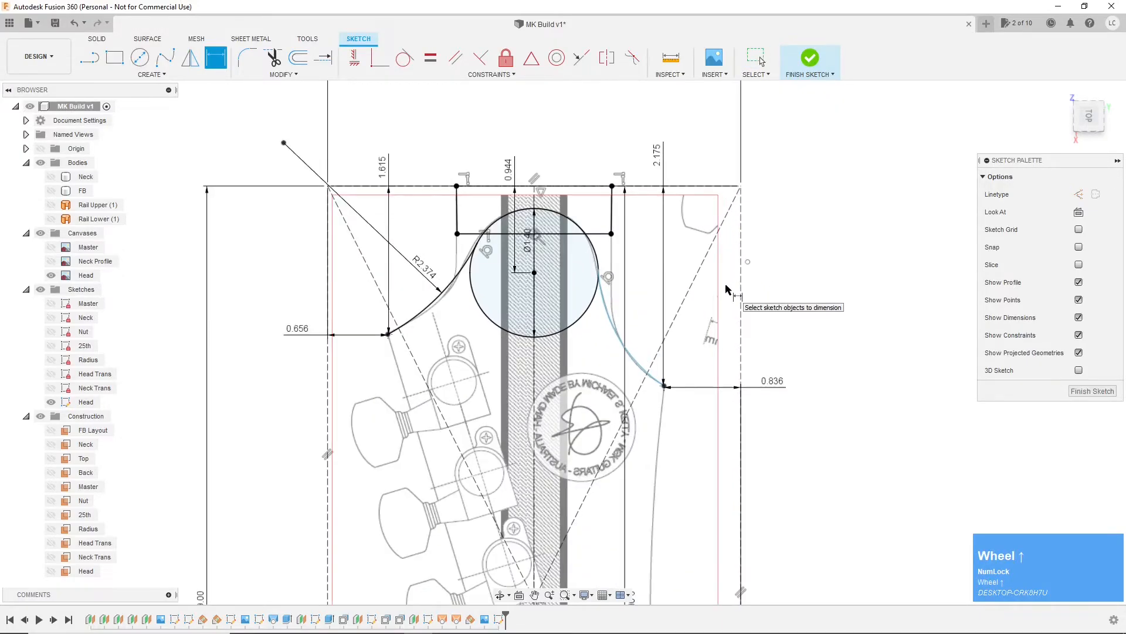
pyautogui.click(631, 352)
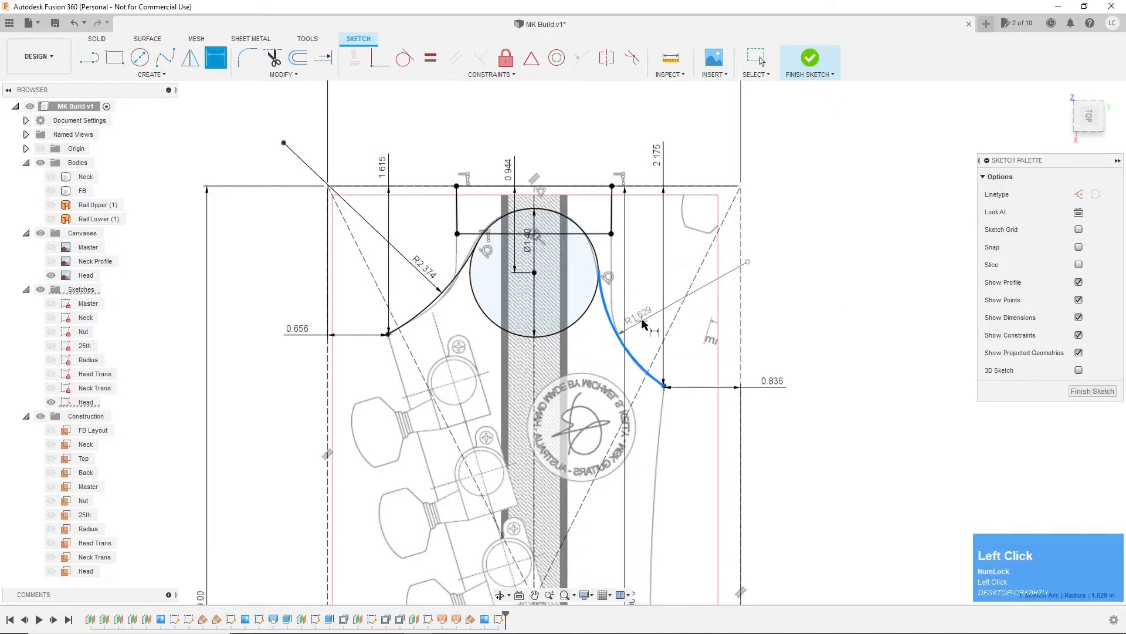
pyautogui.click(646, 319)
pyautogui.press('Return')
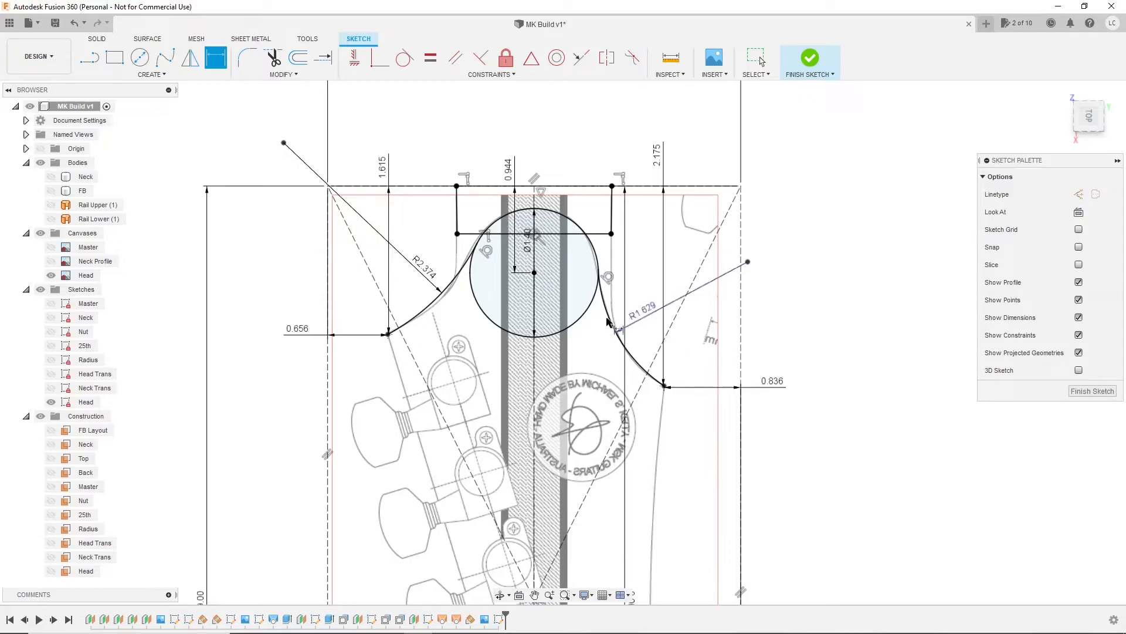
pyautogui.scroll(5, 437, 287)
pyautogui.press('Escape')
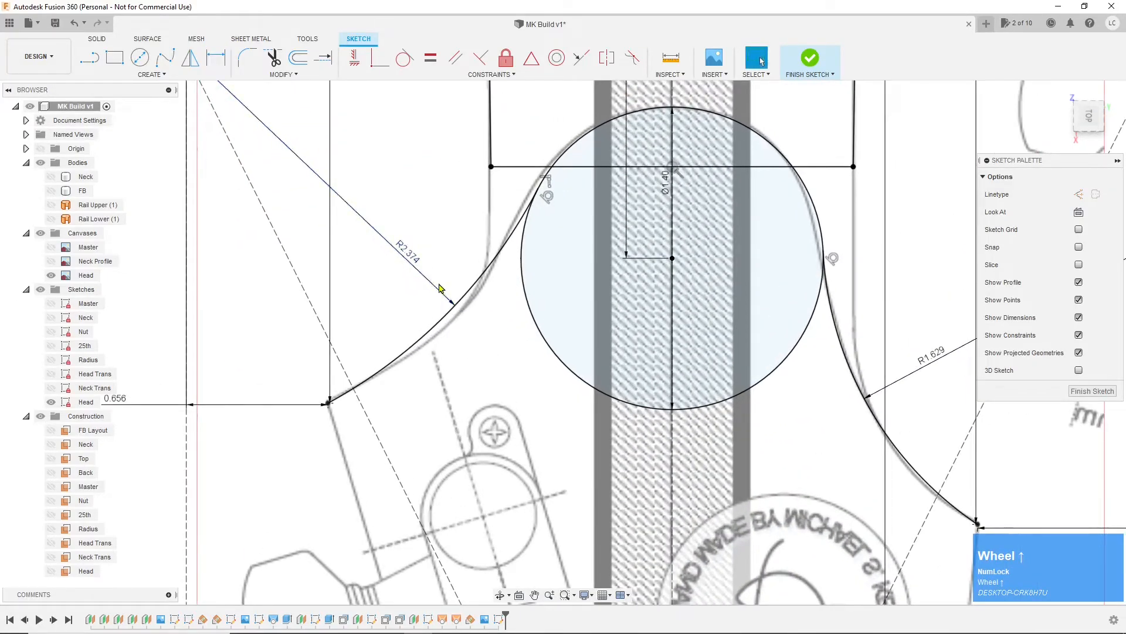
# Step: Extend the left and right straight side lines at the neck end down to the headstock's contour arcs
pyautogui.scroll(-3, 469, 253)
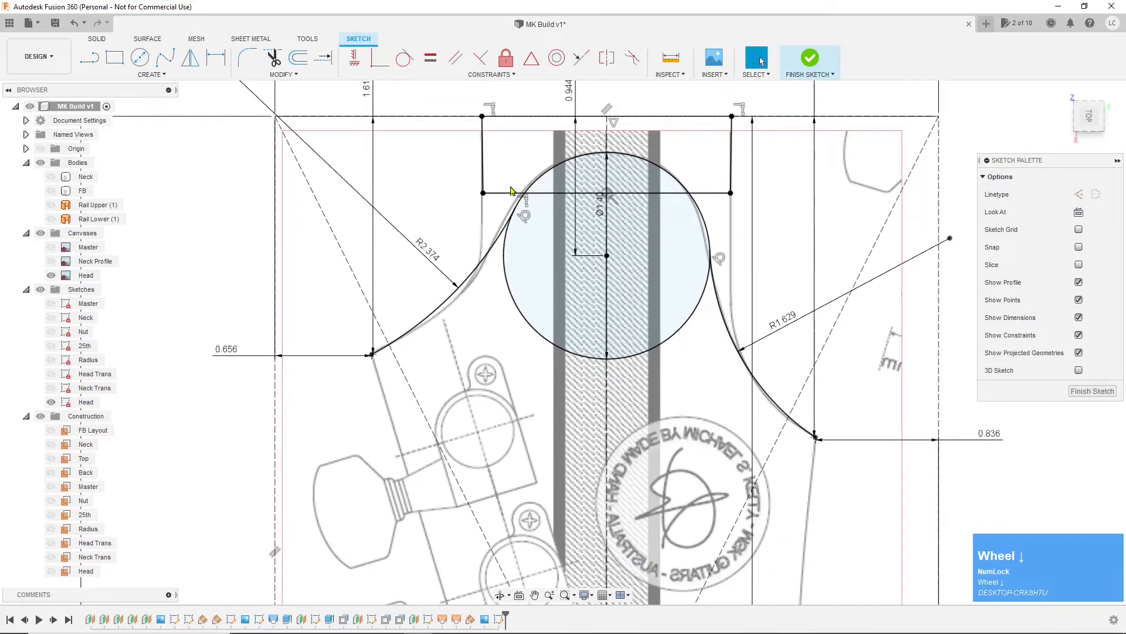
pyautogui.click(283, 75)
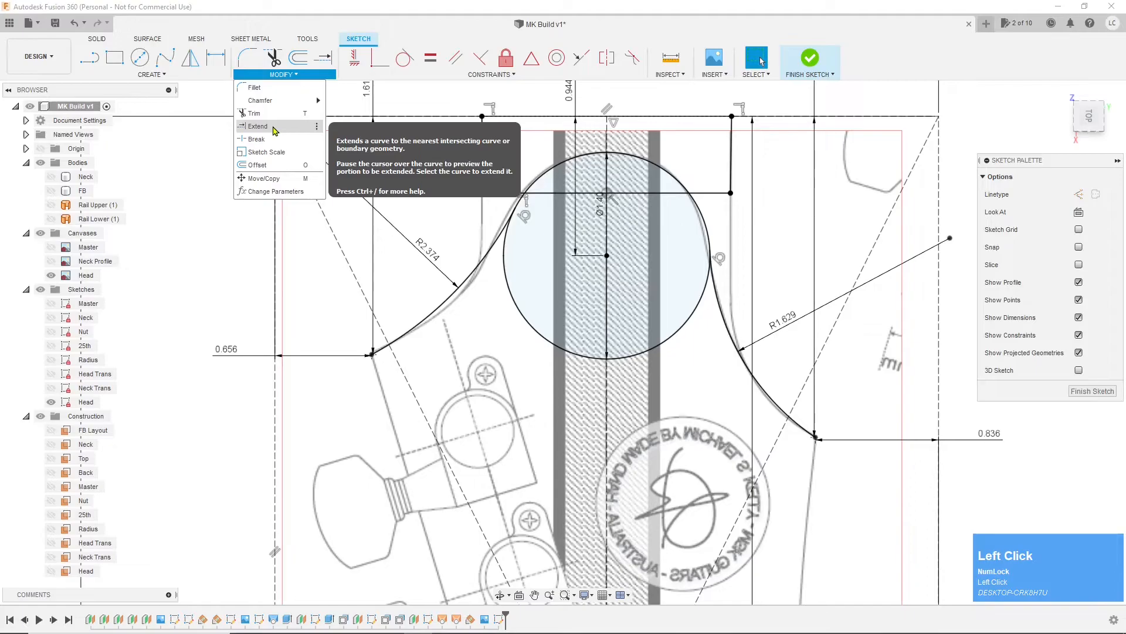
pyautogui.click(274, 128)
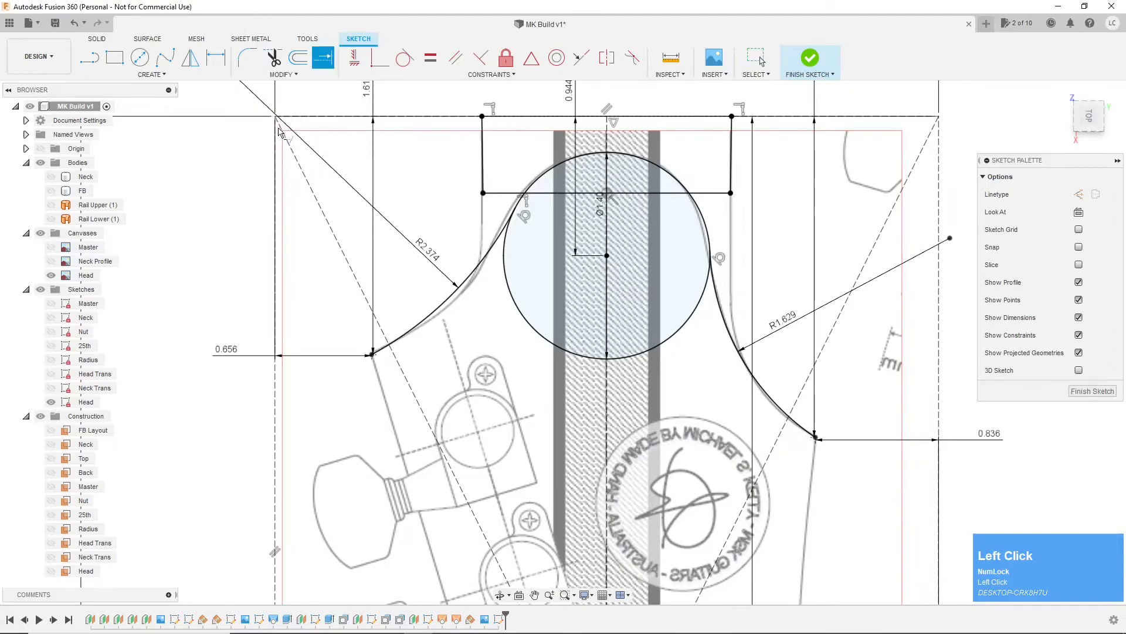
pyautogui.click(484, 179)
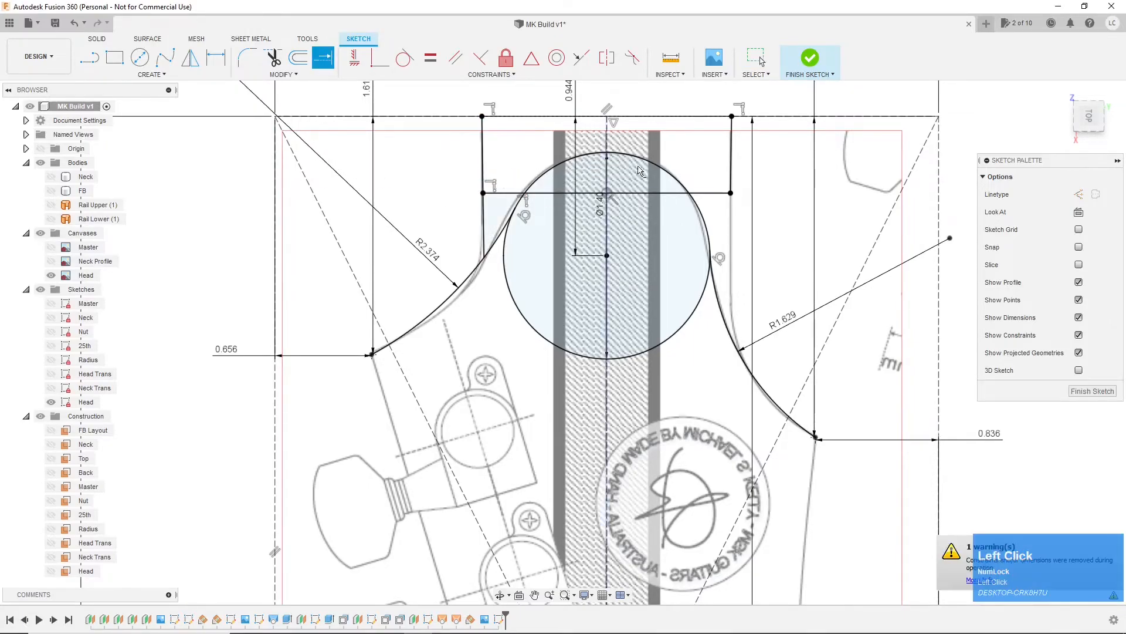
pyautogui.click(733, 165)
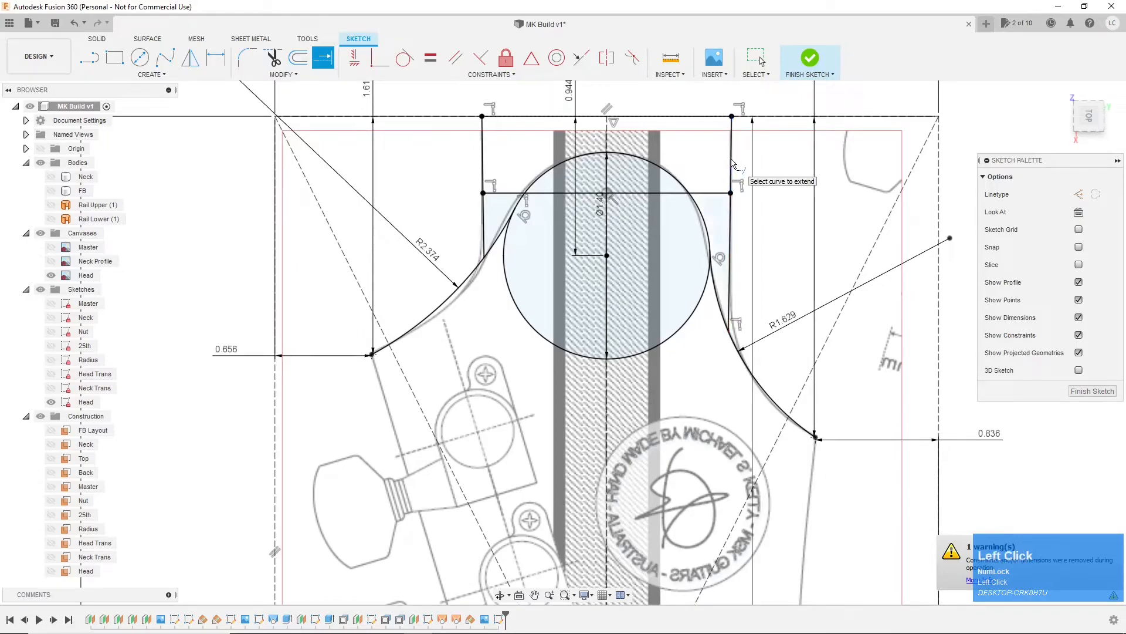
# Step: Draw a 3-point transition arc from the left side line to the left contour arc, tangent to the line and following the canvas
pyautogui.click(152, 74)
pyautogui.moveTo(156, 126)
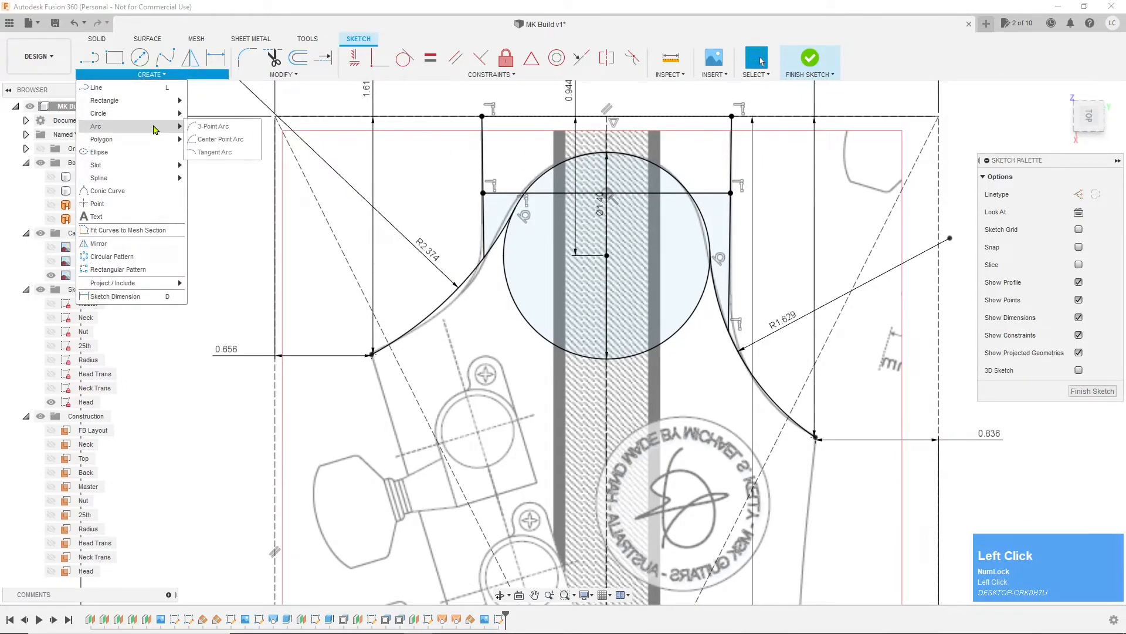
pyautogui.click(205, 126)
pyautogui.scroll(5, 464, 265)
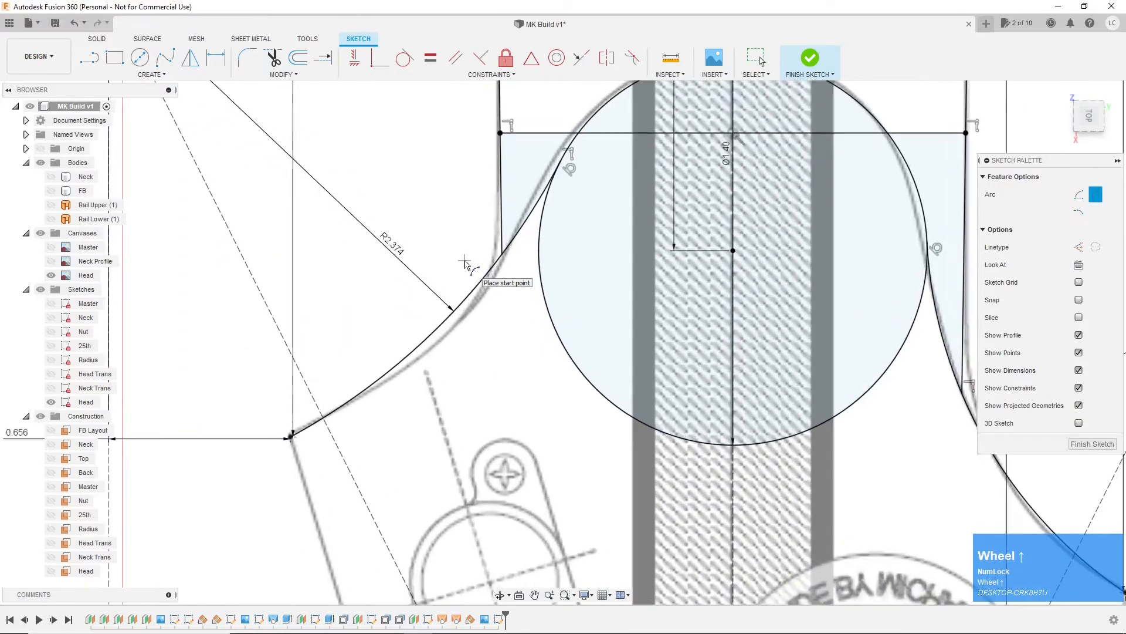
pyautogui.scroll(2, 464, 261)
pyautogui.scroll(-1, 464, 260)
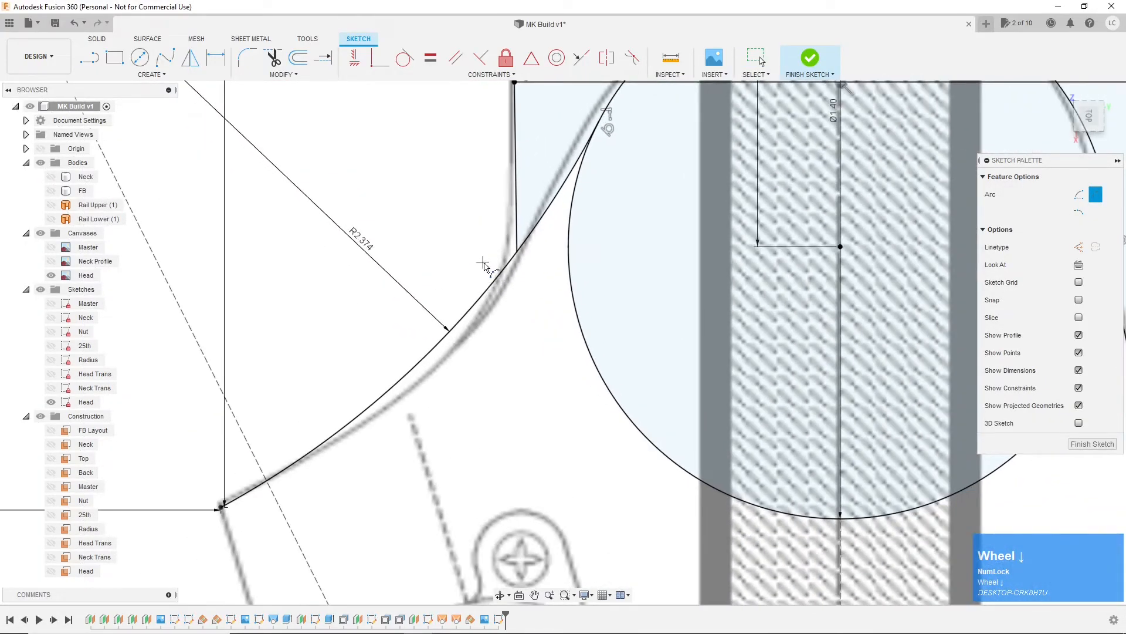
pyautogui.click(516, 158)
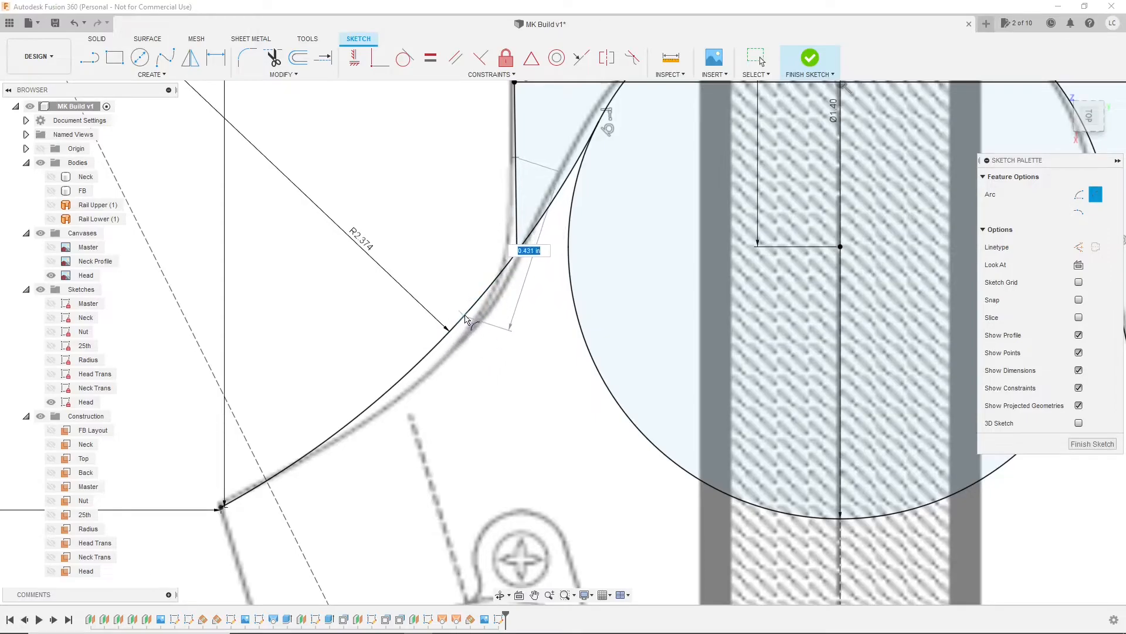
pyautogui.click(486, 291)
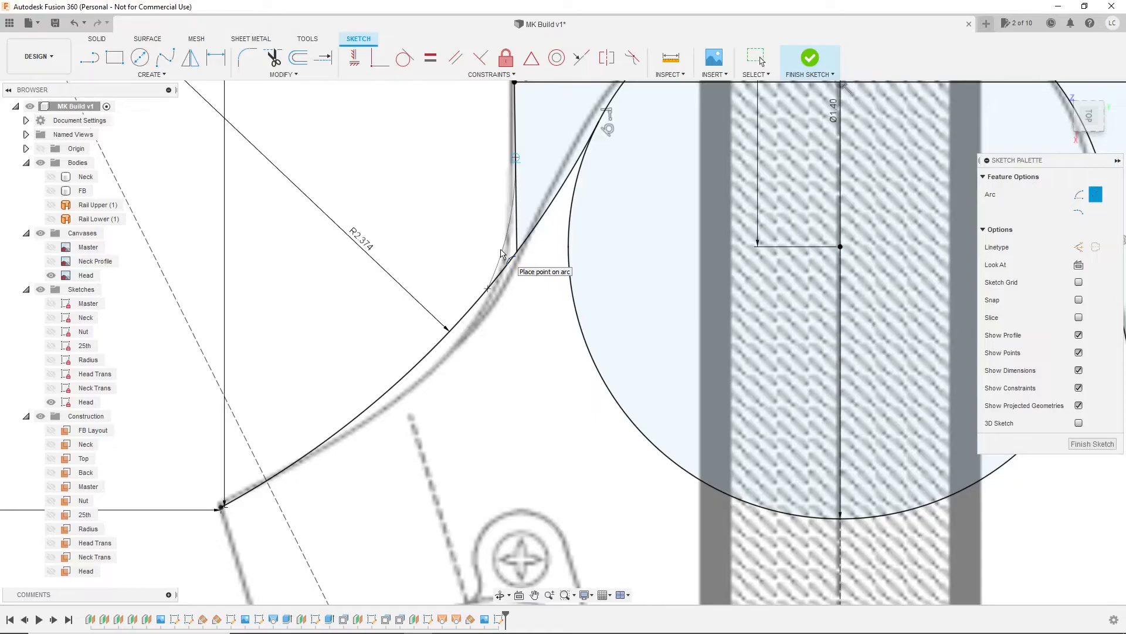
pyautogui.click(502, 254)
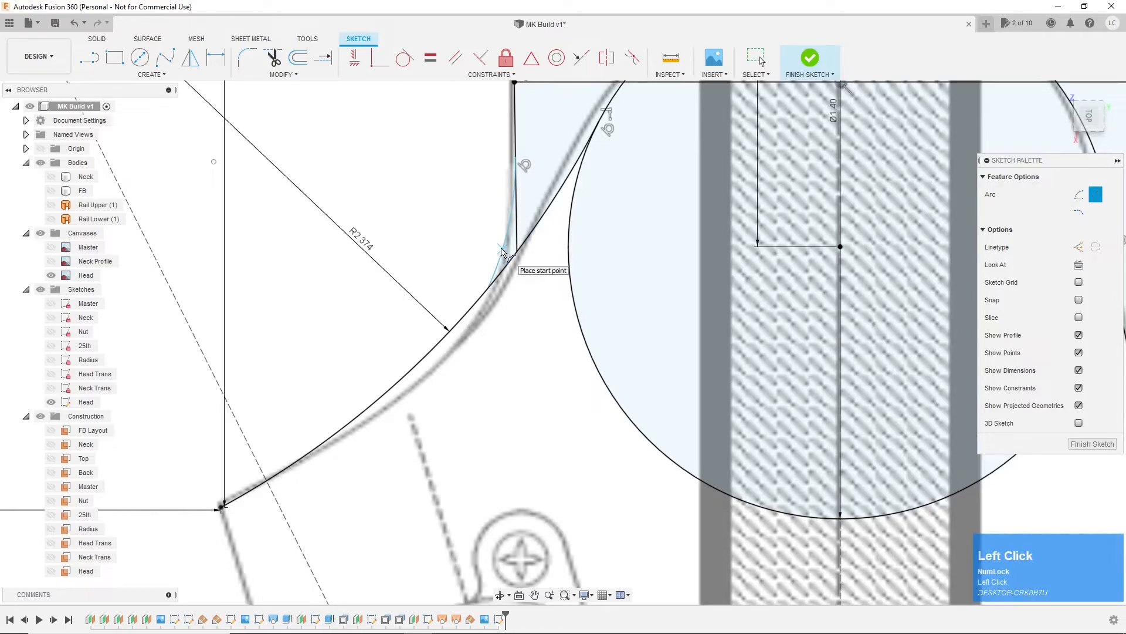
pyautogui.press('Escape')
# Step: Apply a tangent constraint between the left transition arc and the left contour arc
pyautogui.click(502, 253)
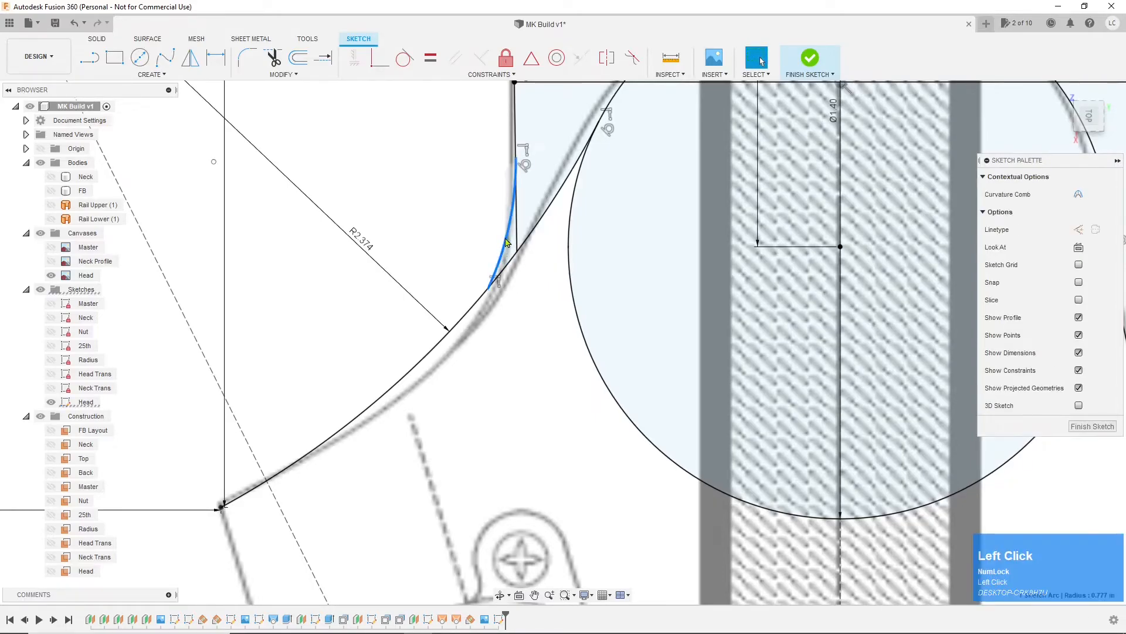
pyautogui.click(405, 59)
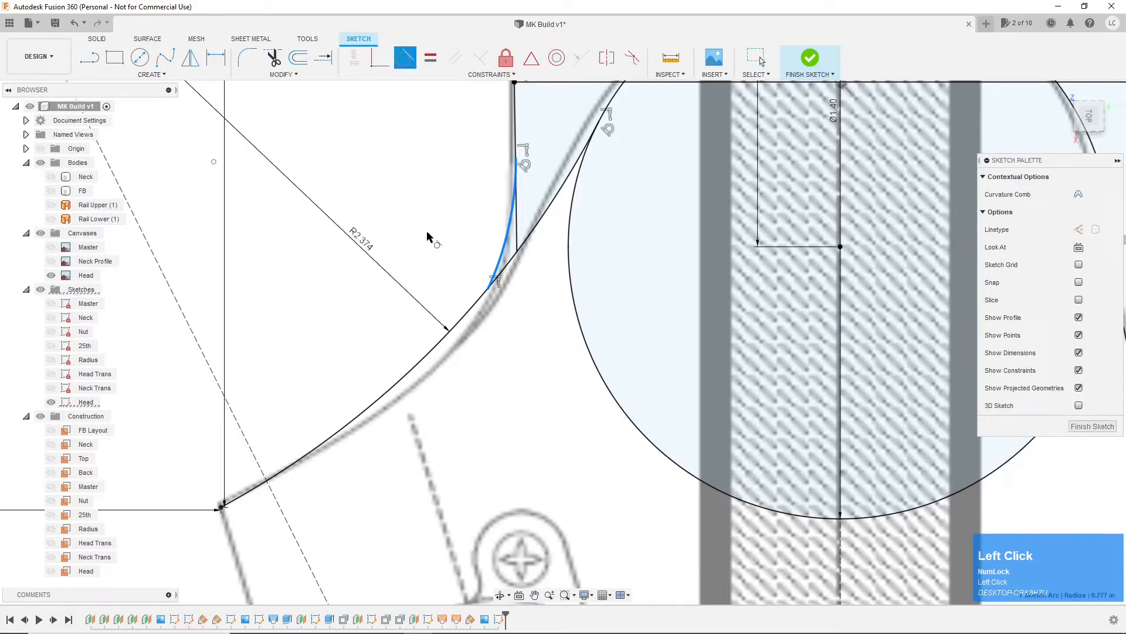
pyautogui.click(432, 351)
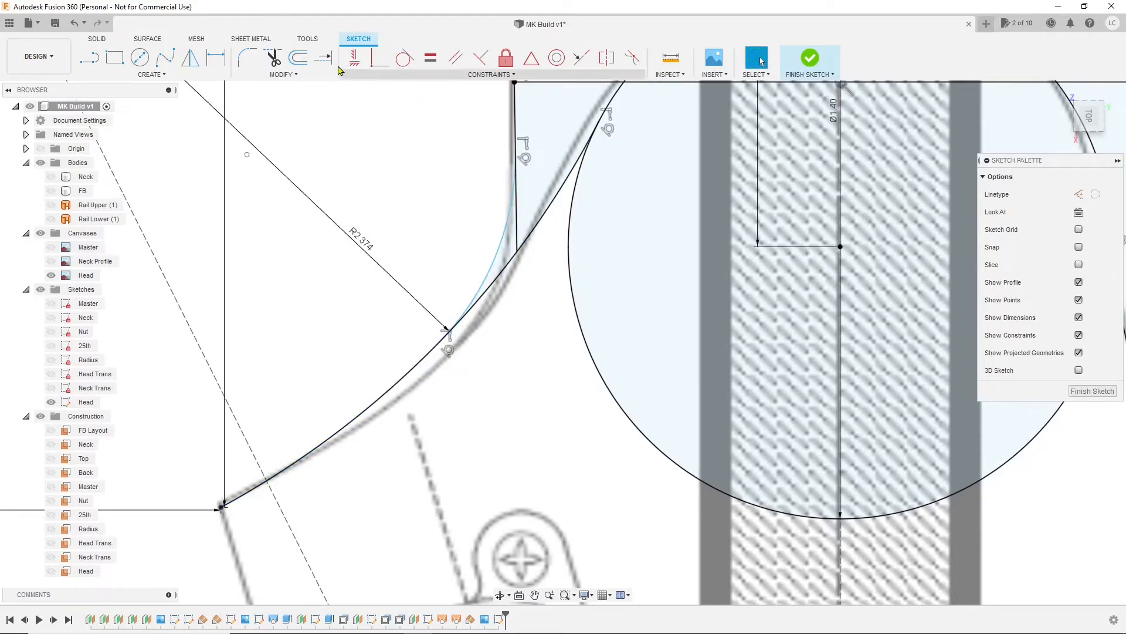
# Step: Trim the excess of the left side line below the start of the transition arc
pyautogui.click(278, 64)
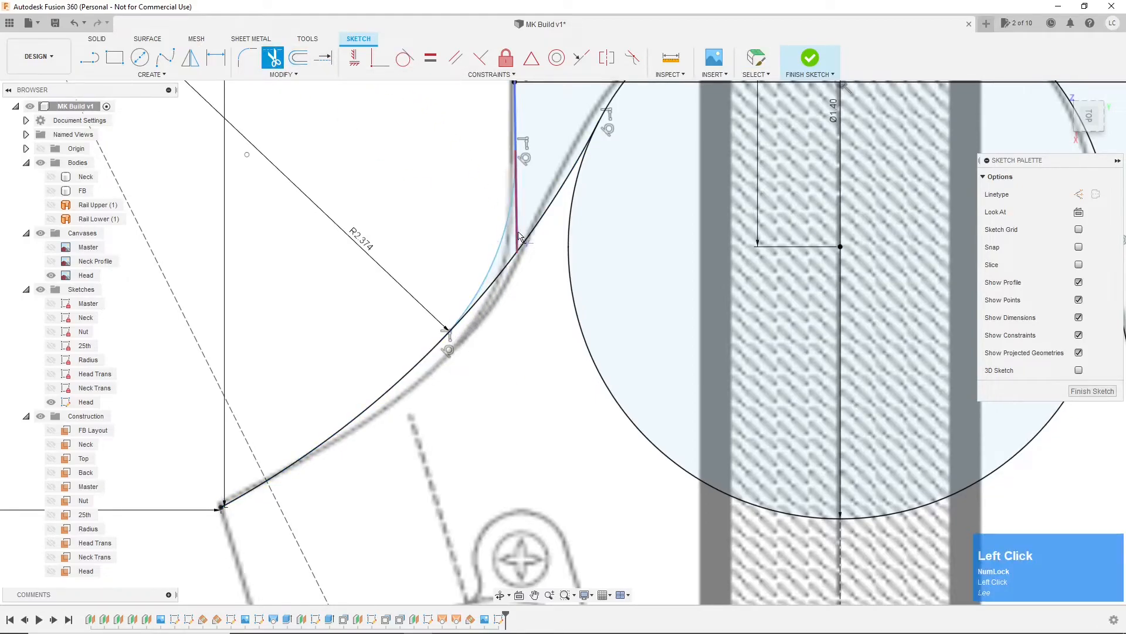
pyautogui.click(519, 237)
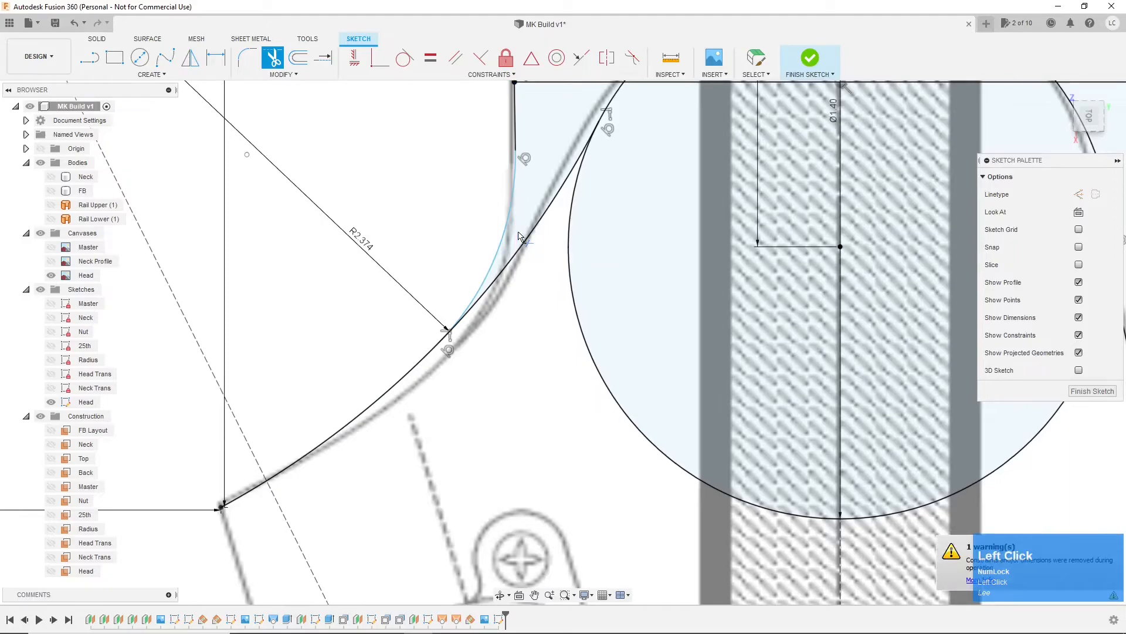
pyautogui.press('Escape')
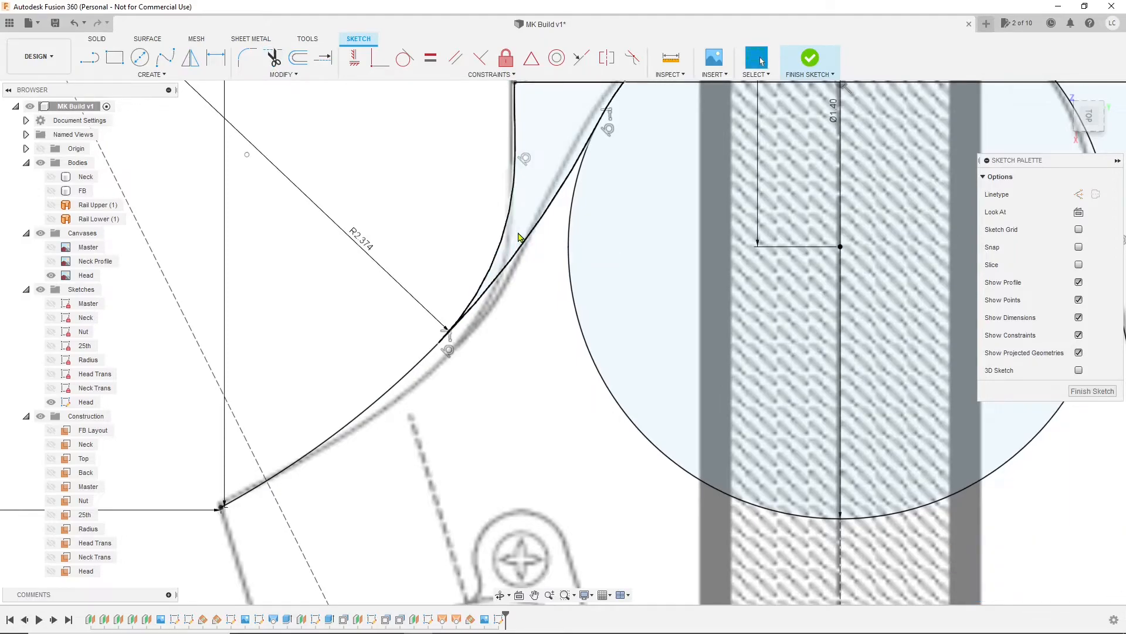
# Step: Break the left contour arc where it meets the left transition arc
pyautogui.click(519, 254)
pyautogui.click(501, 249)
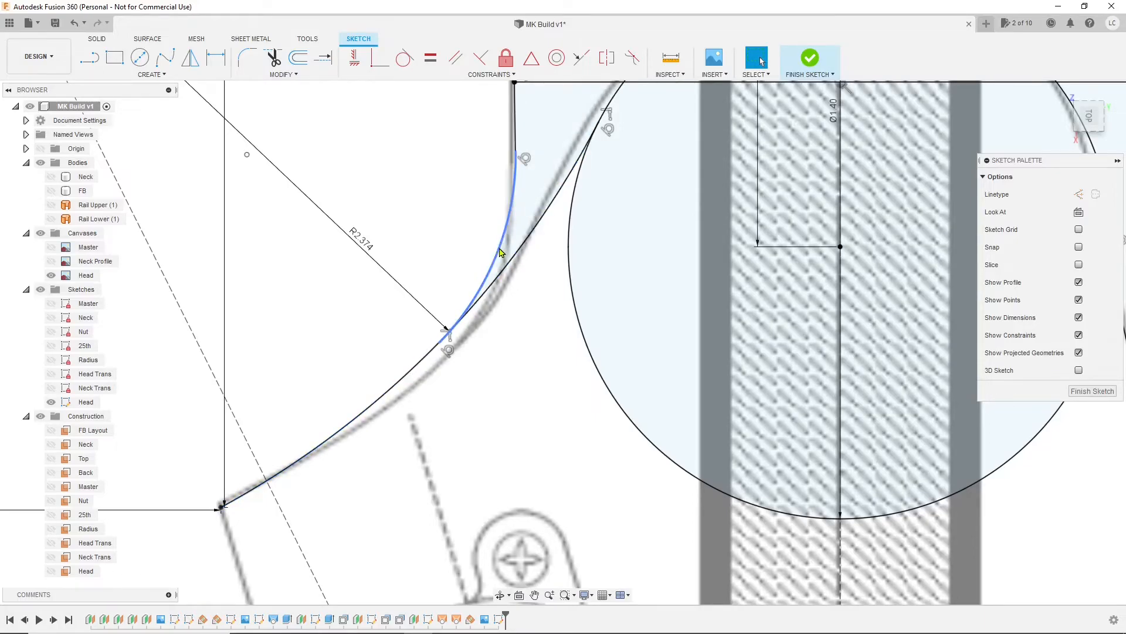
pyautogui.click(508, 264)
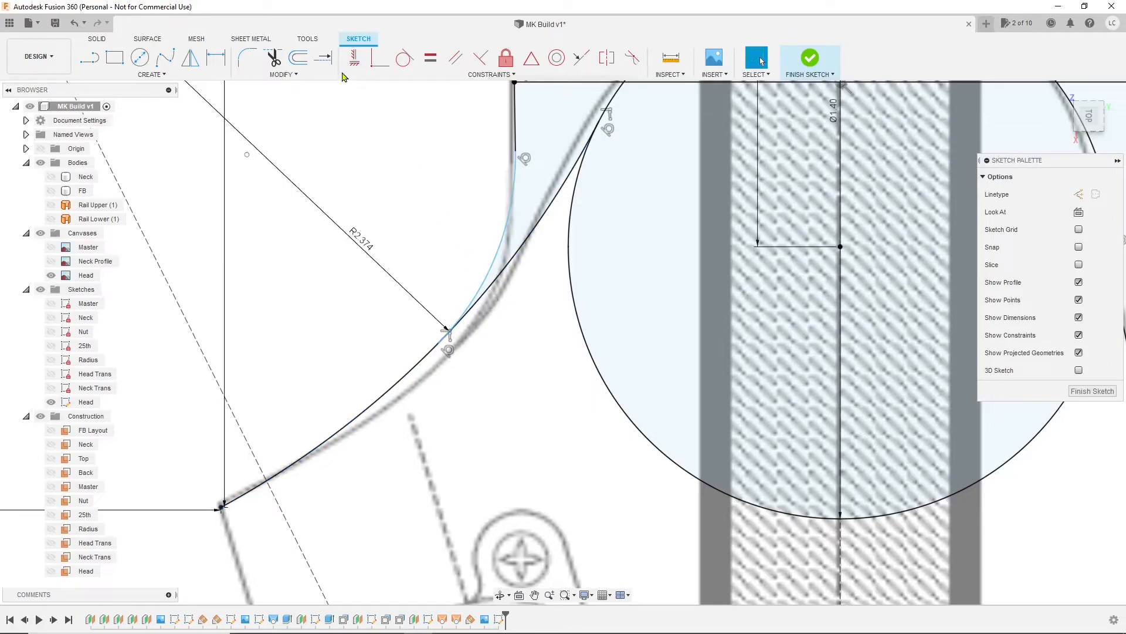
pyautogui.click(292, 75)
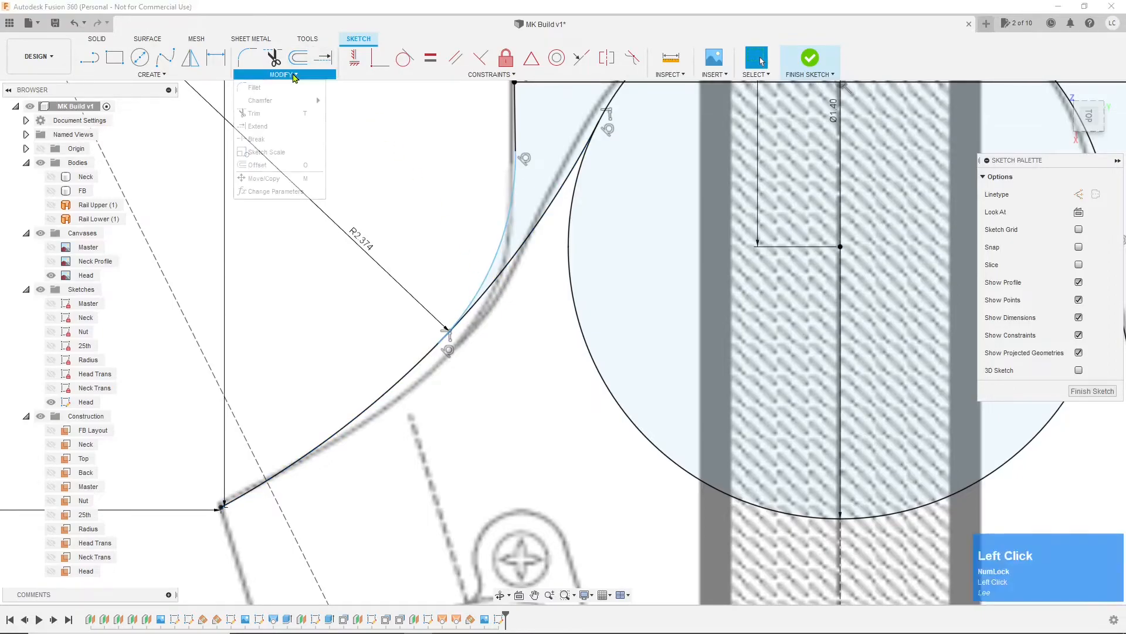
pyautogui.click(283, 115)
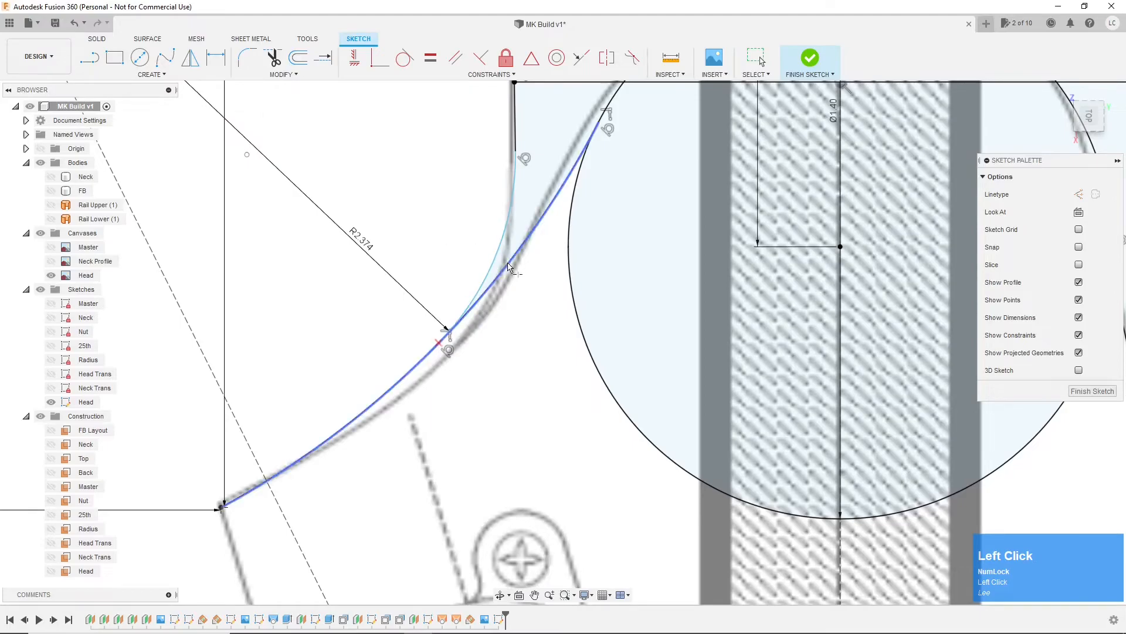
pyautogui.scroll(-1, 509, 267)
pyautogui.click(510, 267)
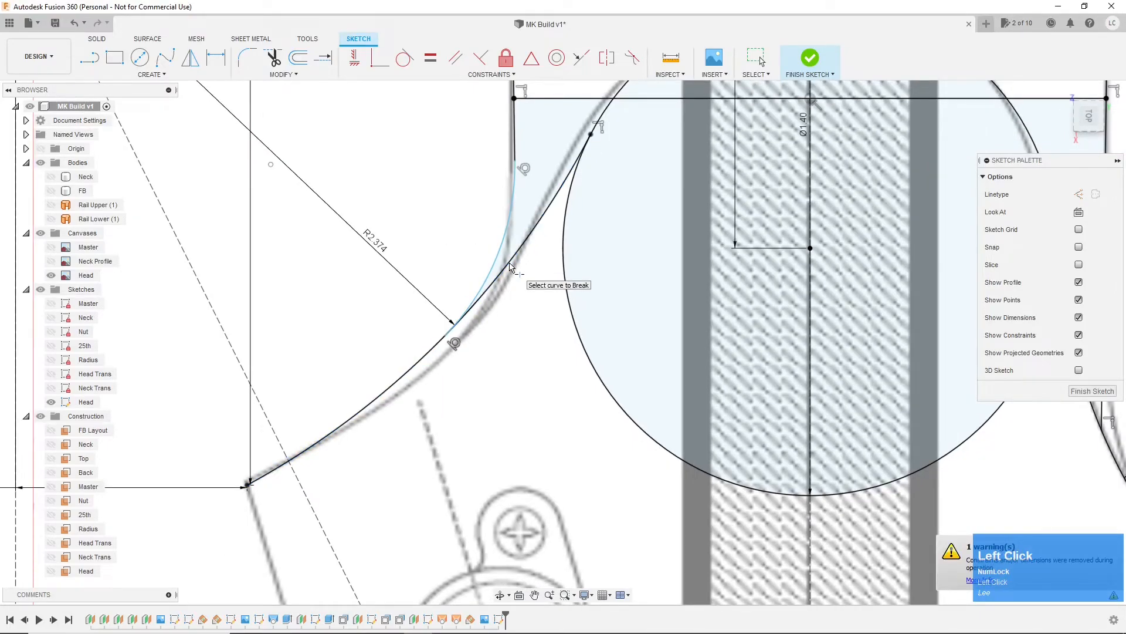
pyautogui.press('Escape')
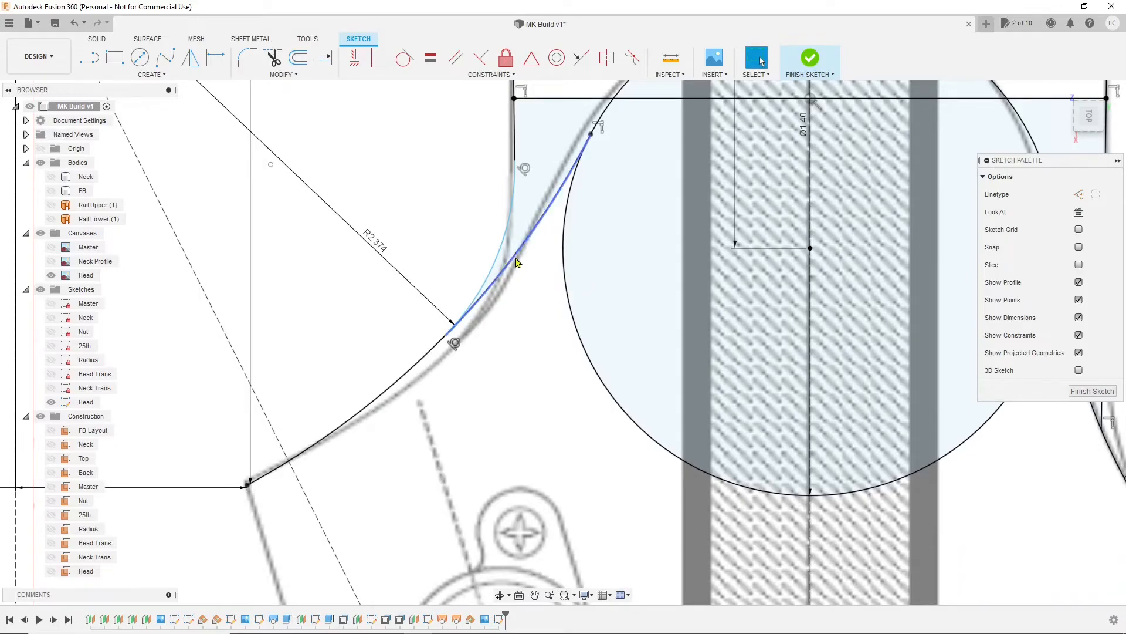
# Step: Draw a 3-point transition arc spanning about 0.6 in from the right side line to the right contour arc, following the canvas
pyautogui.scroll(-4, 509, 285)
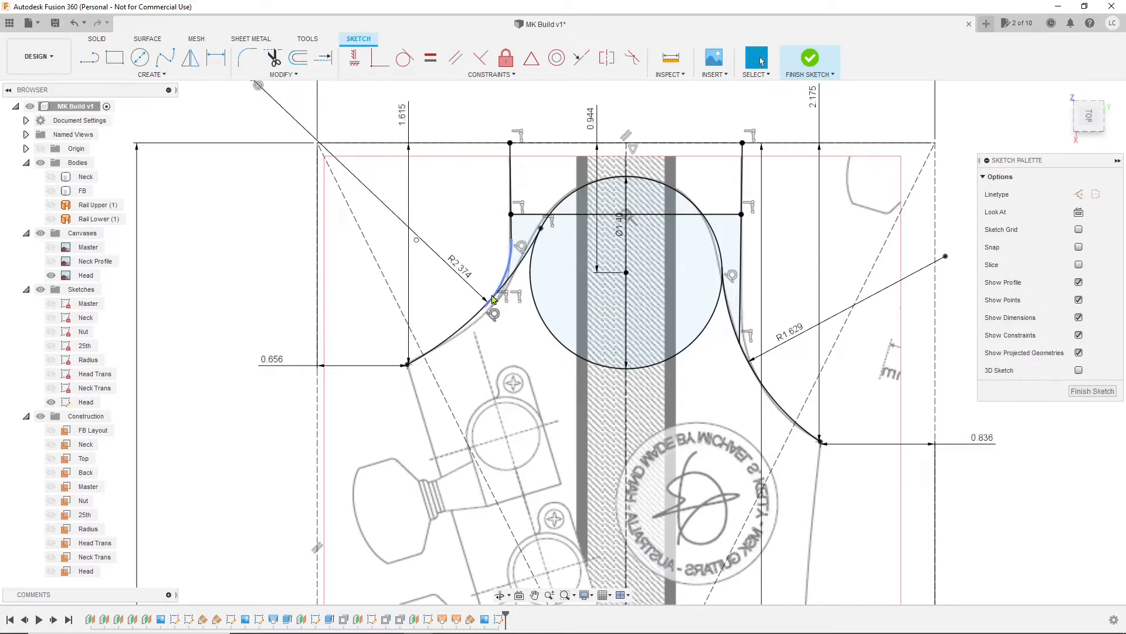
pyautogui.scroll(3, 493, 300)
pyautogui.scroll(-4, 501, 301)
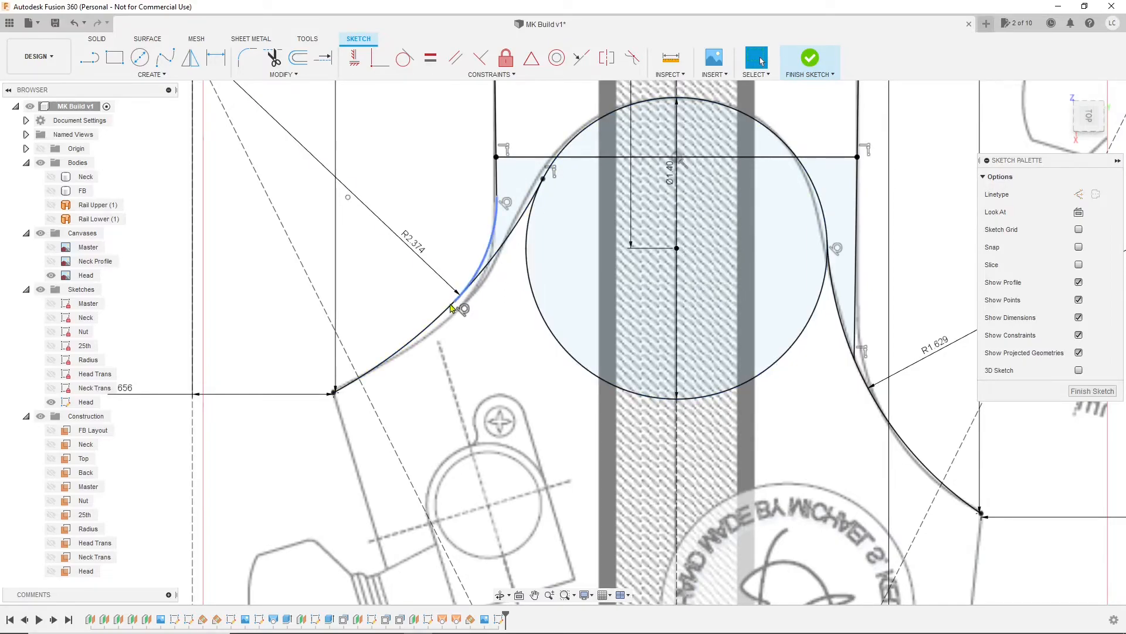
pyautogui.scroll(-2, 362, 233)
pyautogui.scroll(-5, 680, 374)
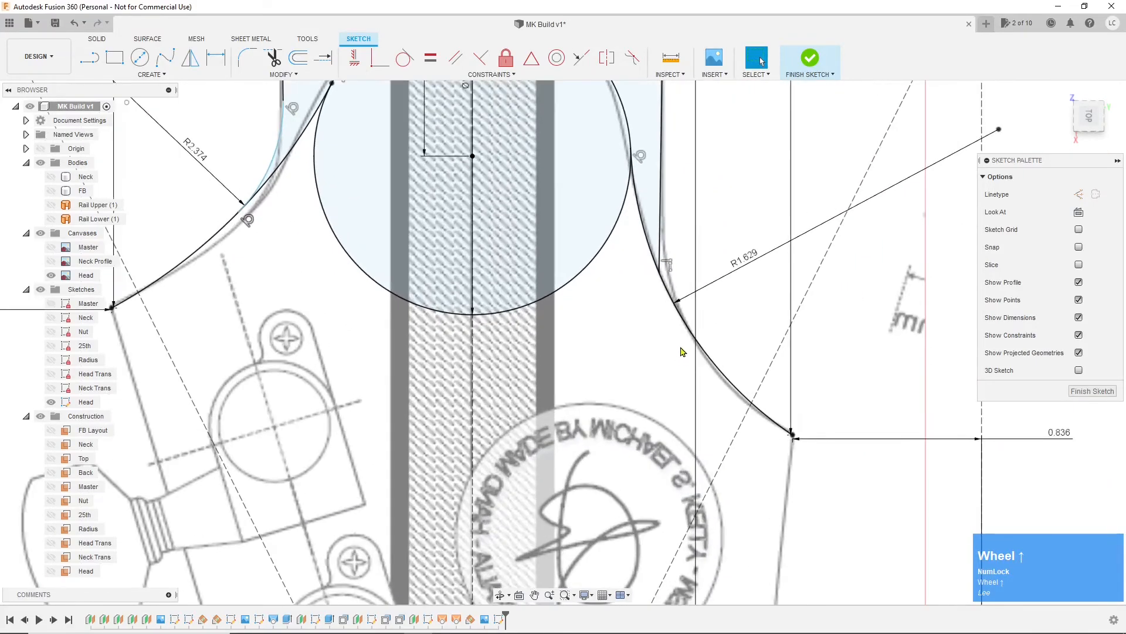
pyautogui.click(152, 74)
pyautogui.moveTo(157, 127)
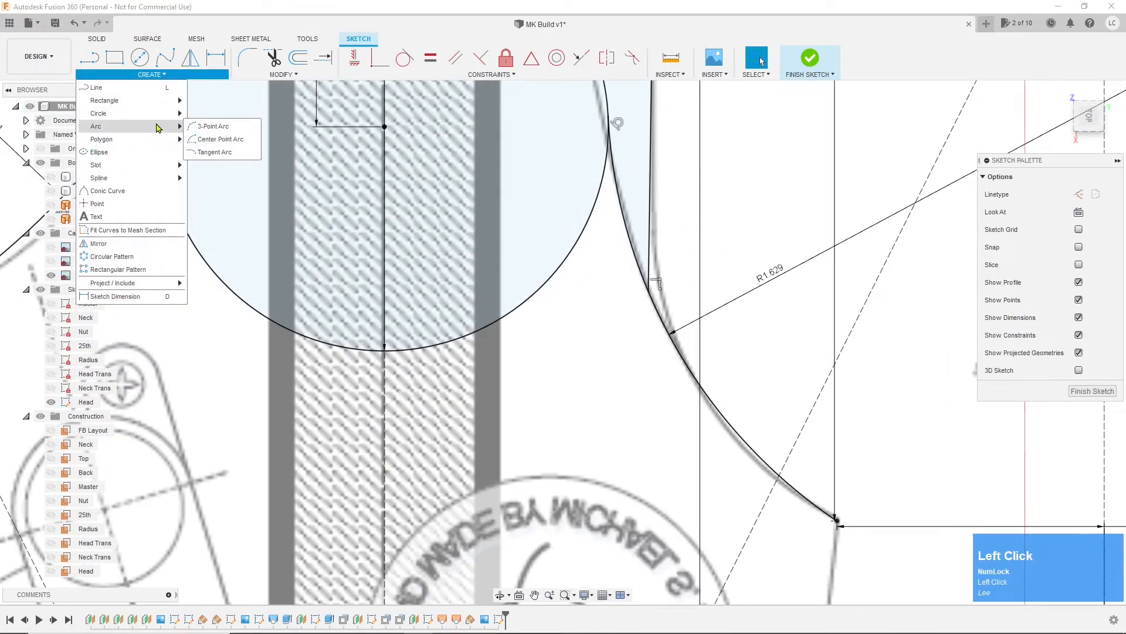
pyautogui.click(211, 127)
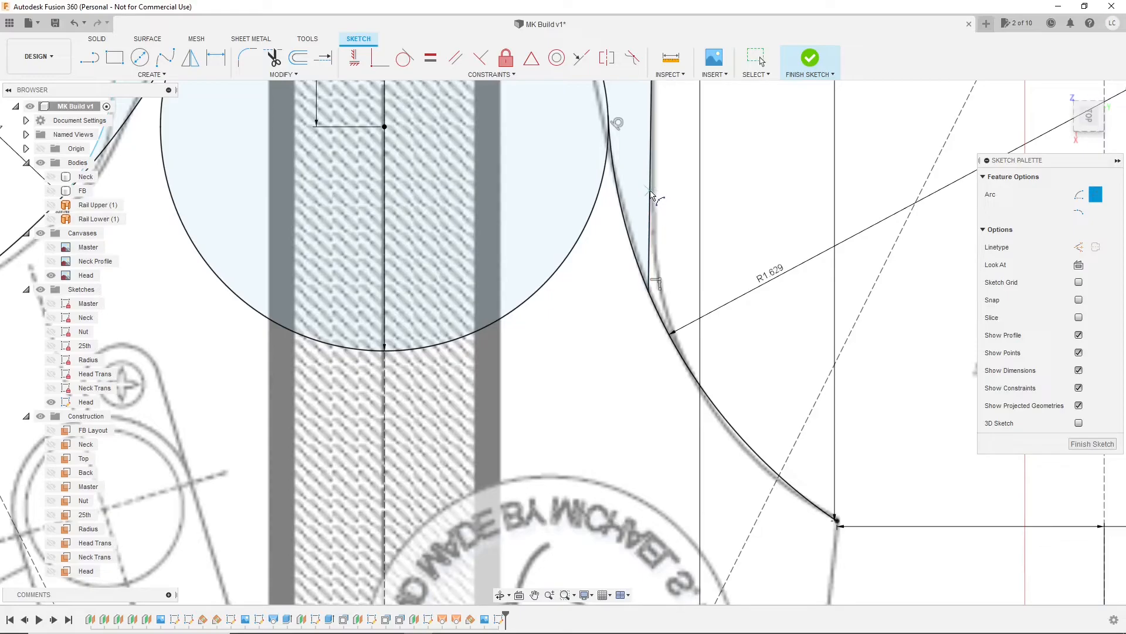
pyautogui.click(650, 193)
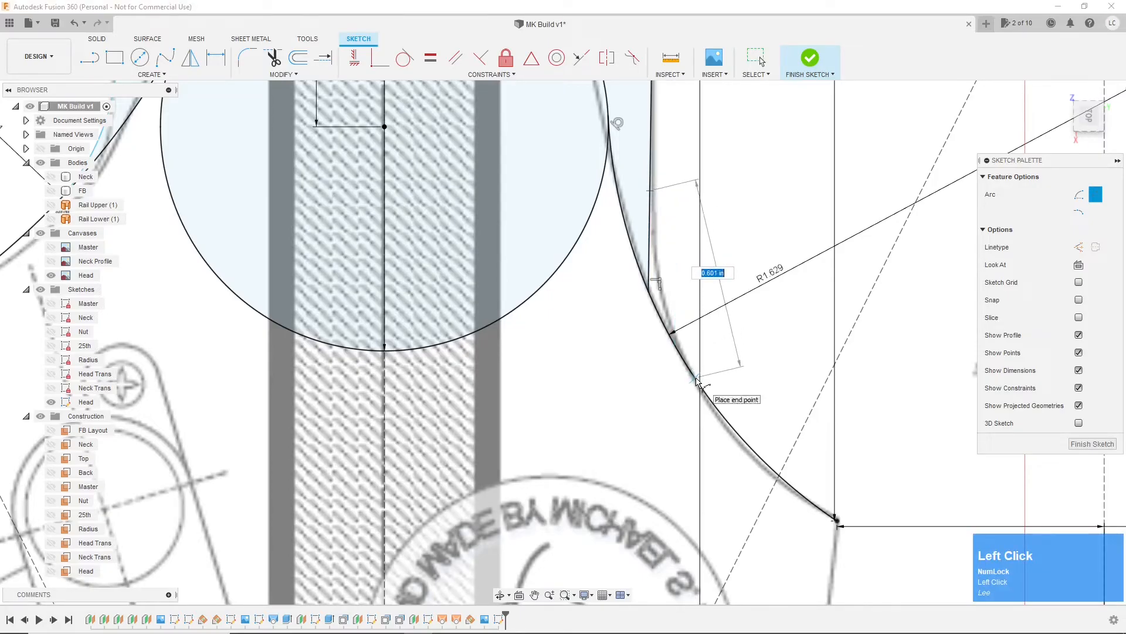
pyautogui.click(696, 381)
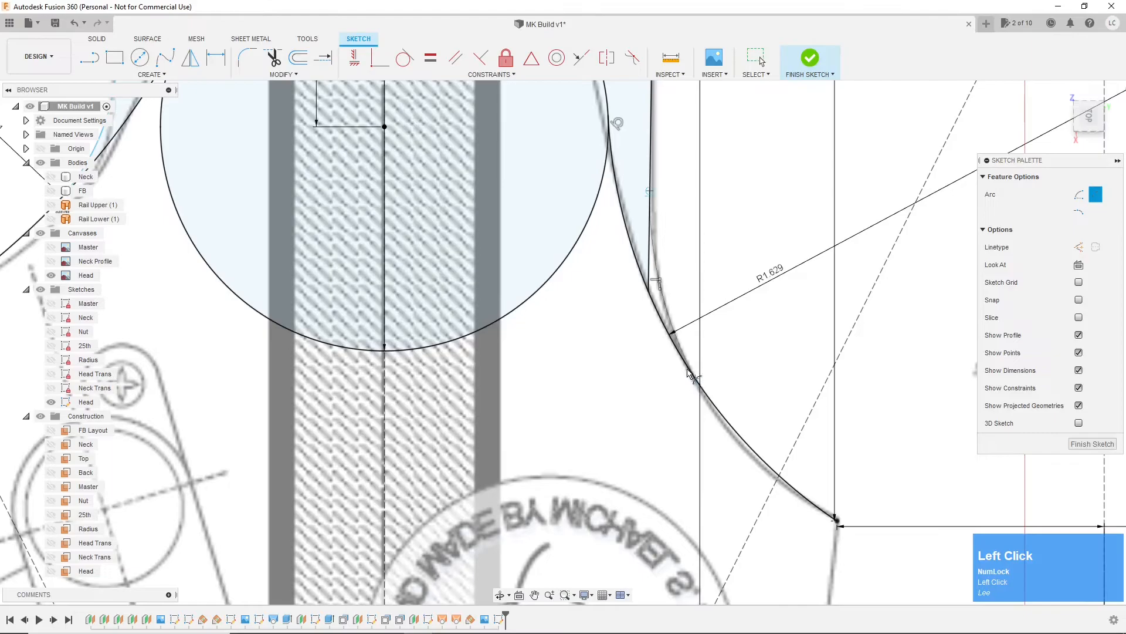
pyautogui.press('Num_Lock')
pyautogui.click(682, 343)
pyautogui.press('Escape')
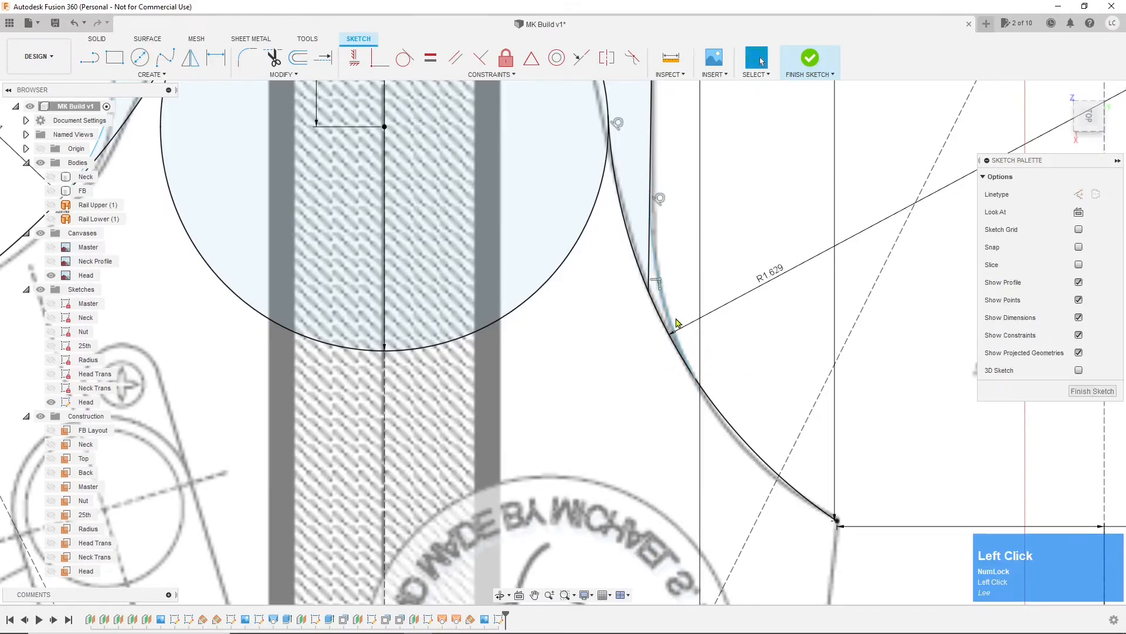
# Step: Apply a tangent constraint between the right transition arc and the right contour arc
pyautogui.click(674, 324)
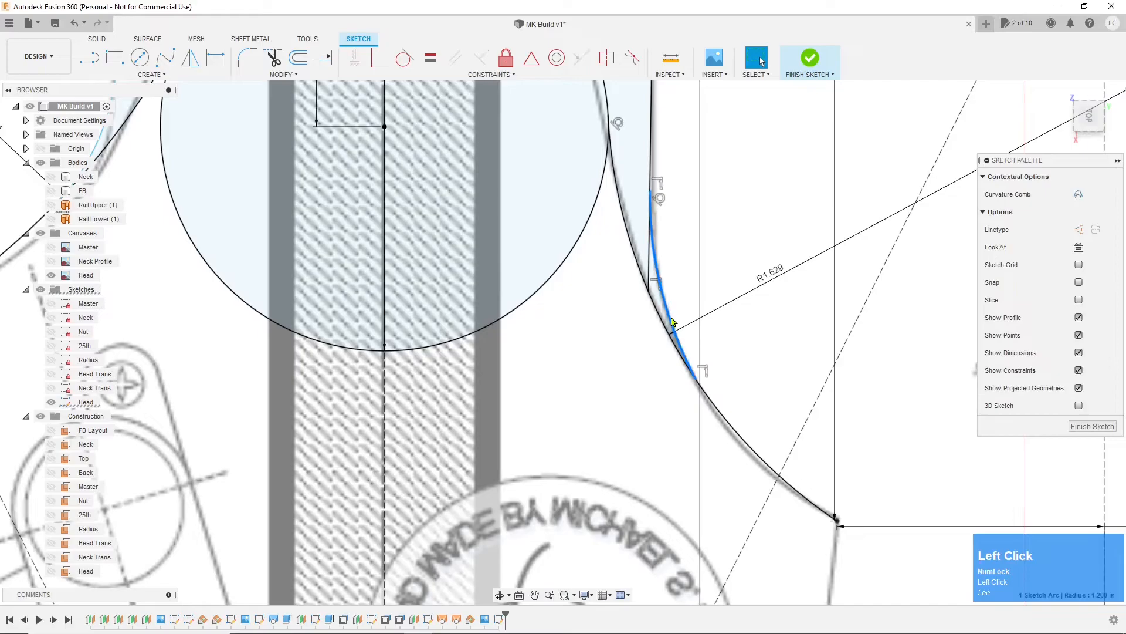
pyautogui.click(405, 58)
pyautogui.click(730, 425)
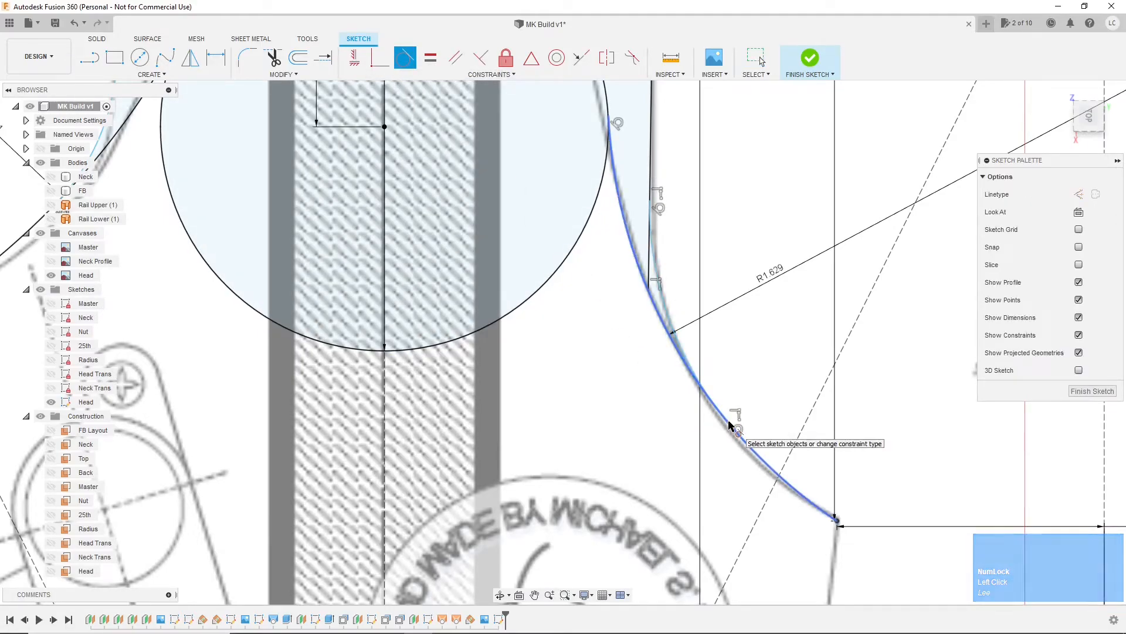
# Step: Trim the excess of the right side line below the start of the right transition arc
pyautogui.click(275, 60)
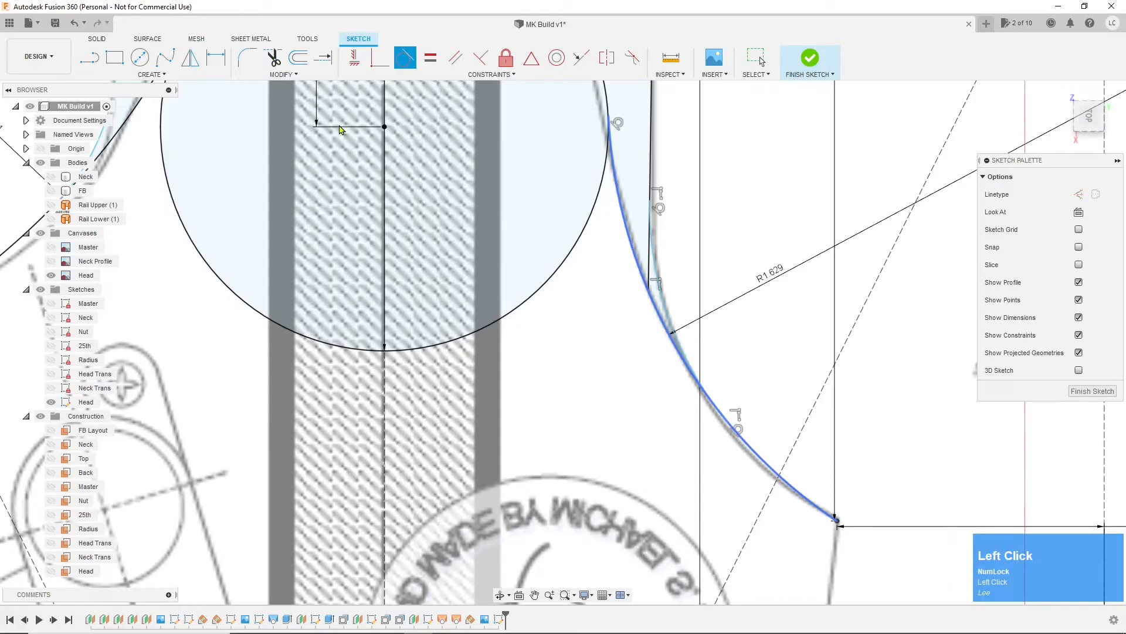
pyautogui.click(273, 59)
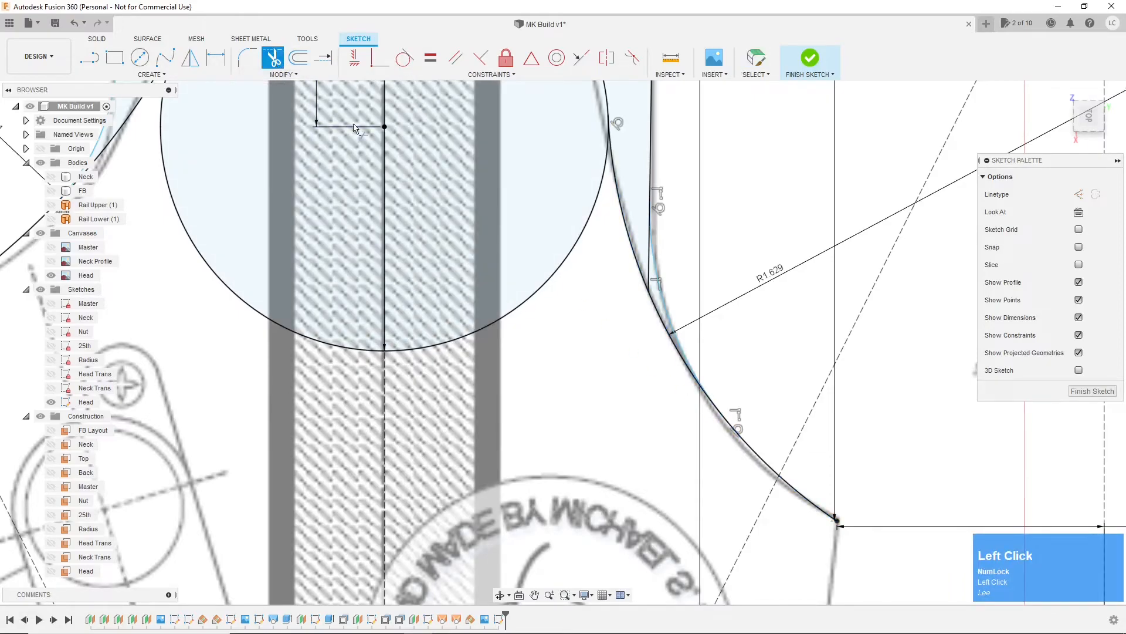
pyautogui.click(650, 276)
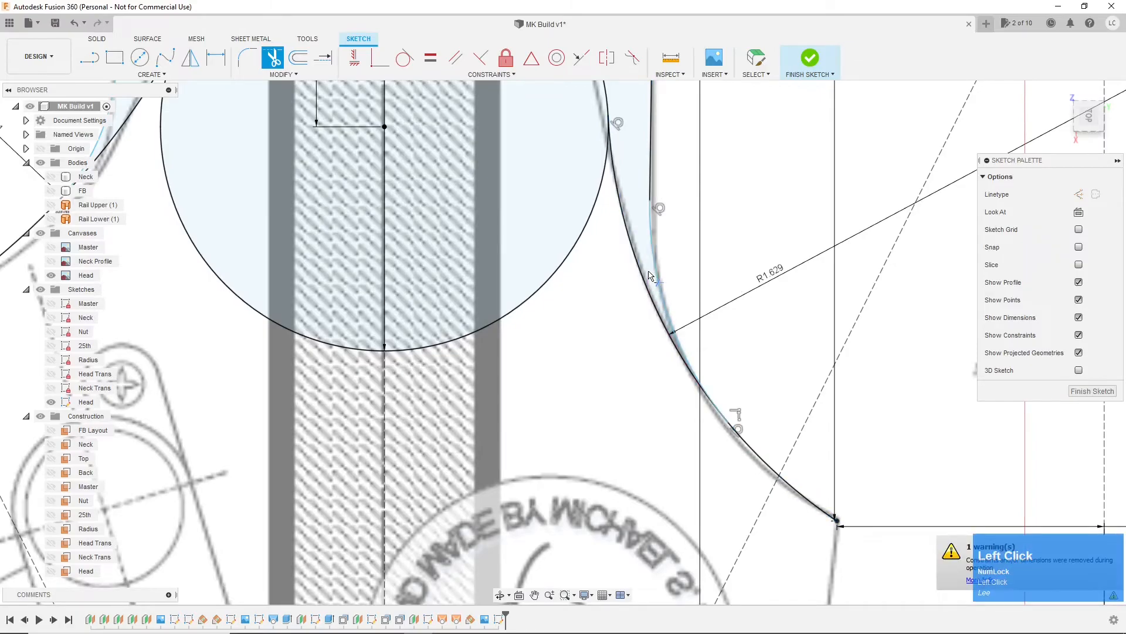
pyautogui.press('Escape')
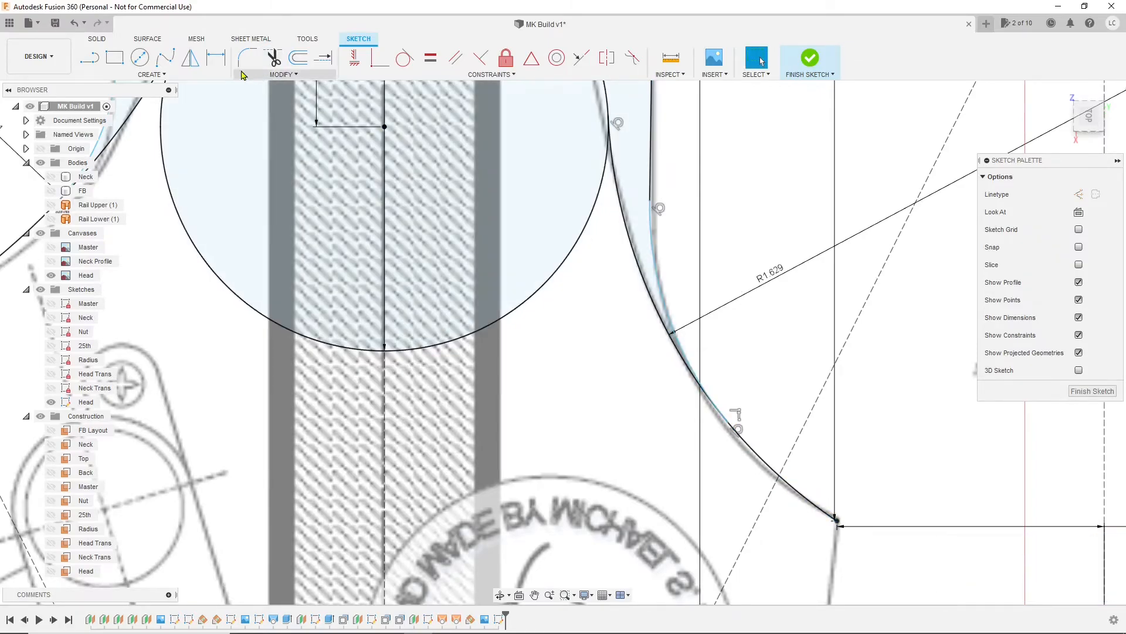
# Step: Break the right contour arc where it meets the right transition arc
pyautogui.click(272, 76)
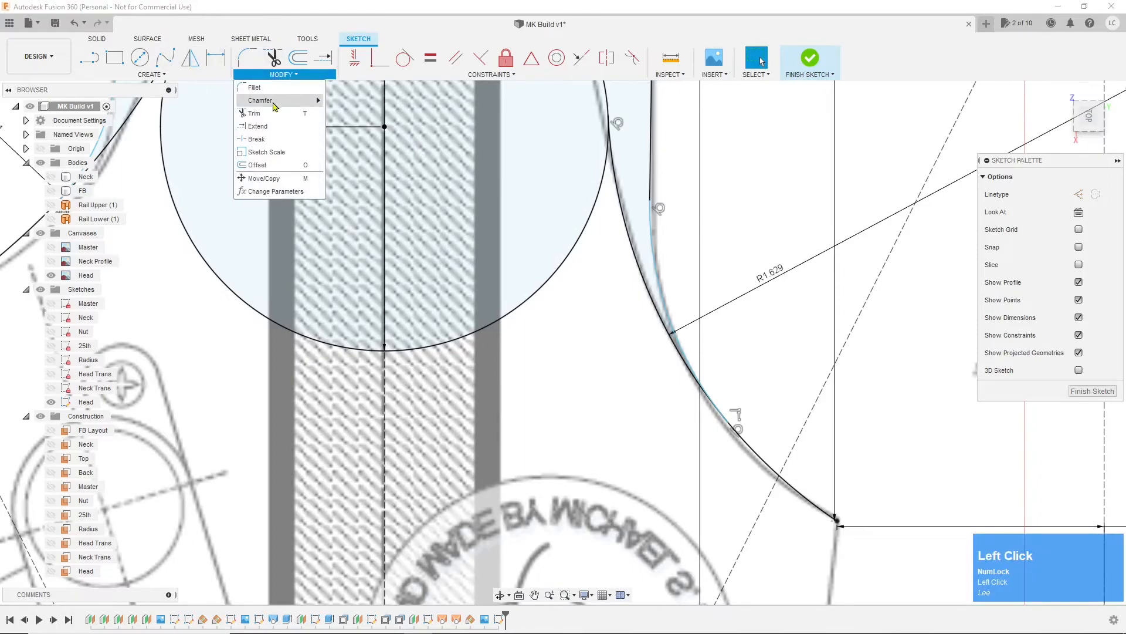
pyautogui.click(275, 143)
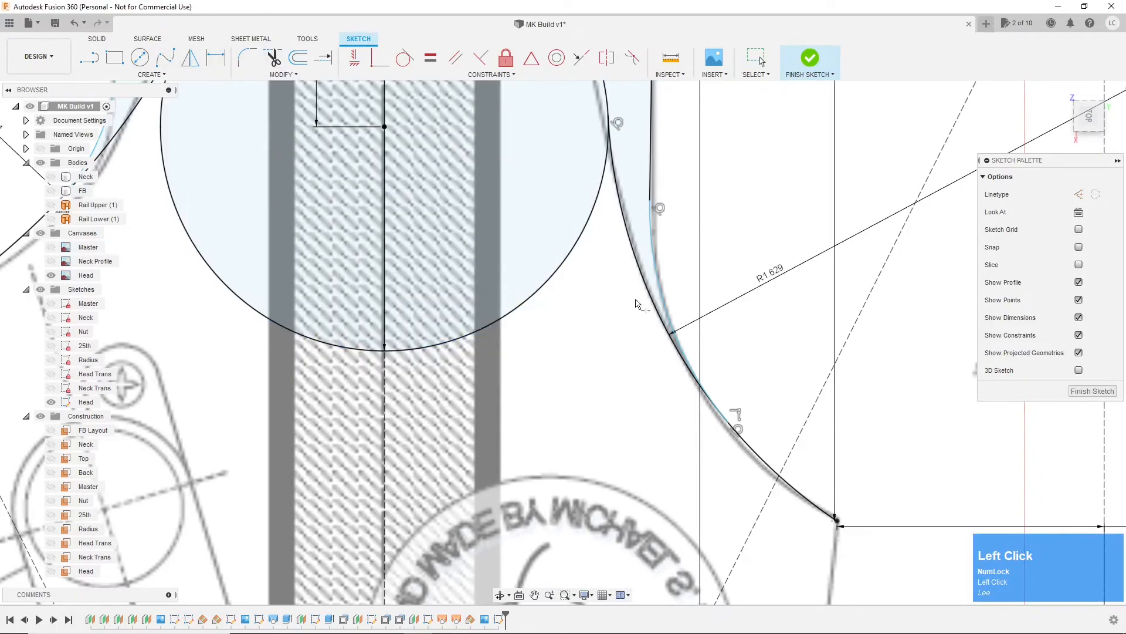
pyautogui.click(650, 304)
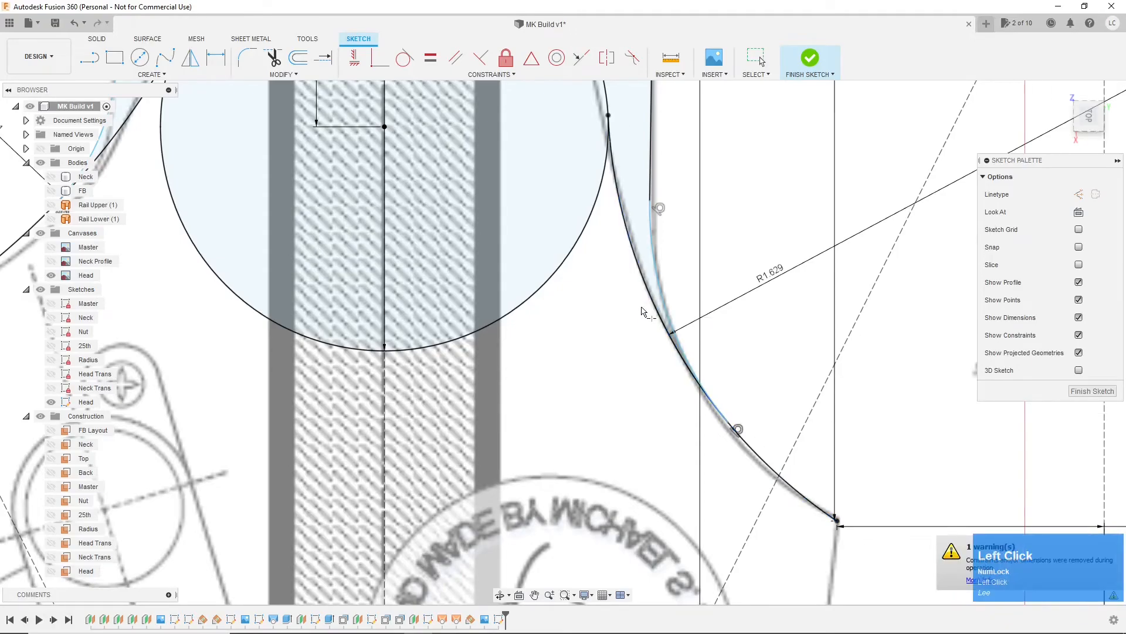
pyautogui.scroll(-3, 626, 331)
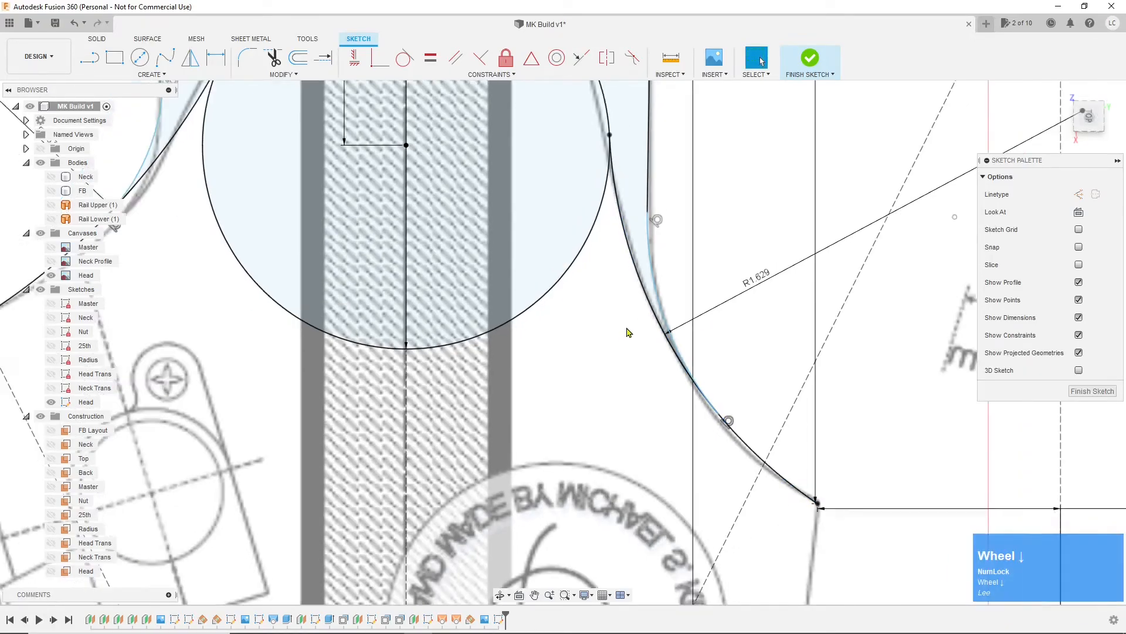
pyautogui.scroll(-3, 623, 311)
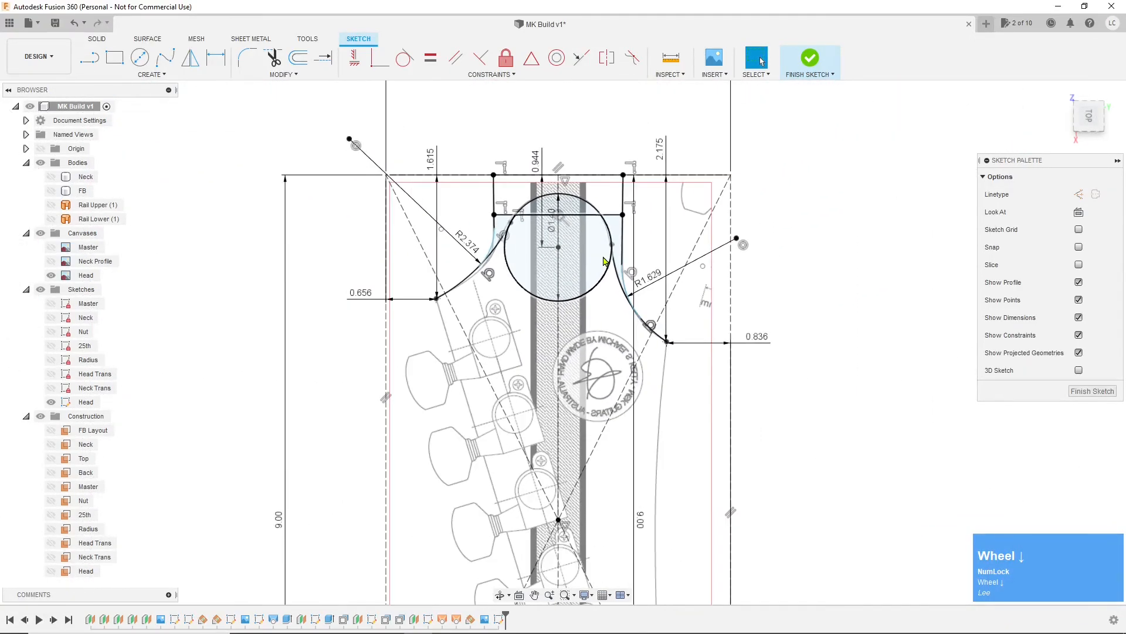
pyautogui.scroll(-2, 604, 260)
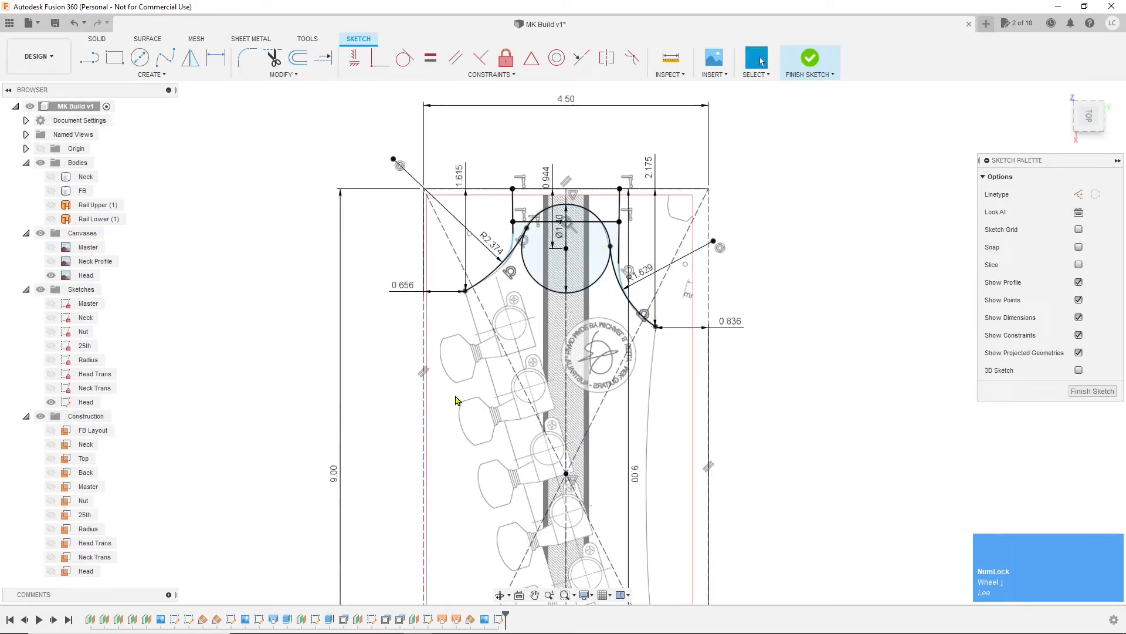
# Step: Add radius dimensions to the right and left transition arcs, accepting their drawn sizes
pyautogui.scroll(5, 613, 331)
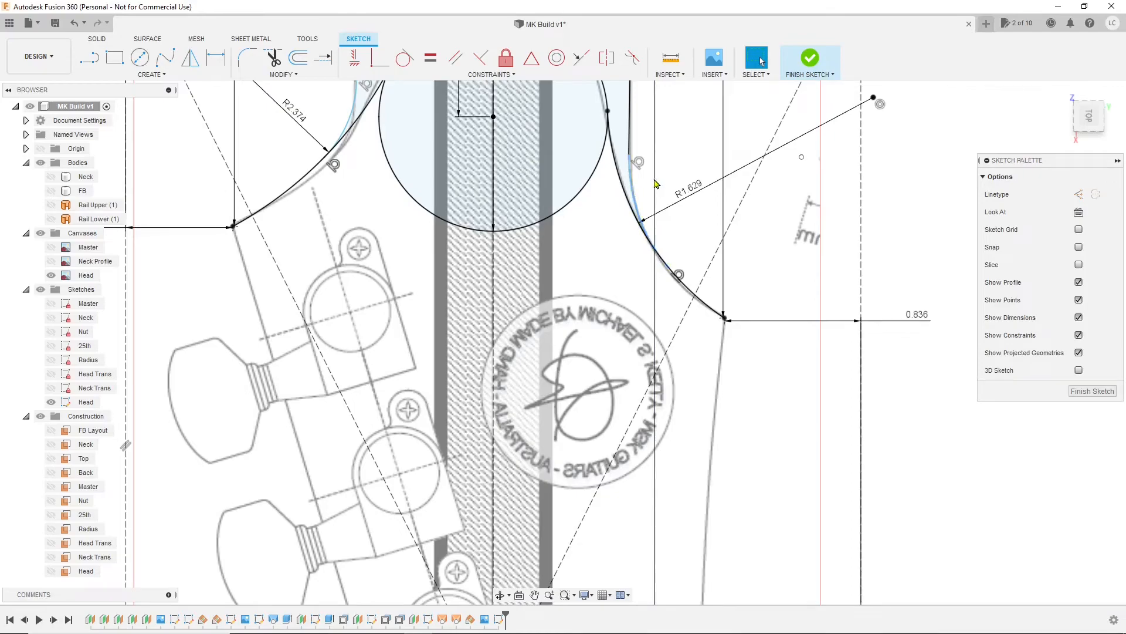
pyautogui.press('d')
pyautogui.click(636, 185)
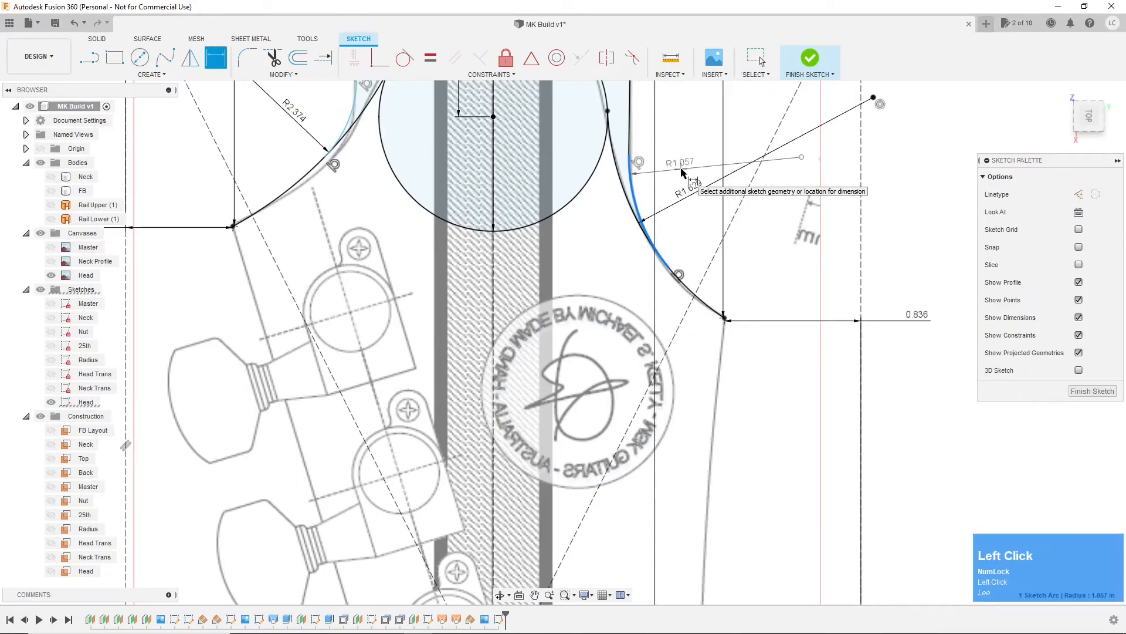
pyautogui.press('Return')
pyautogui.scroll(-3, 683, 174)
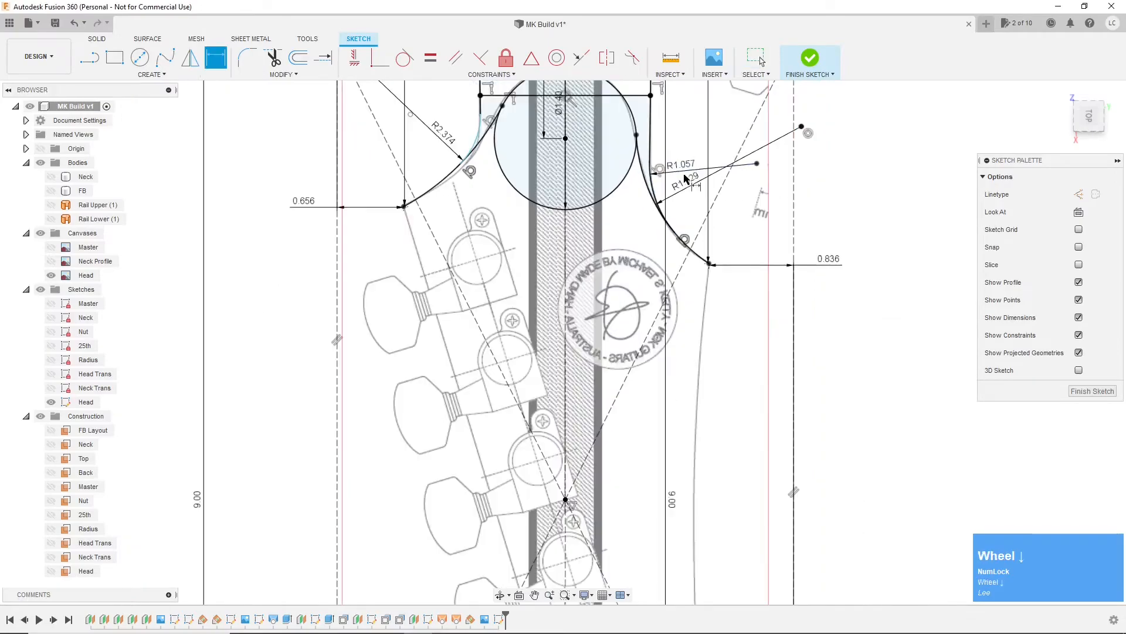
pyautogui.click(469, 136)
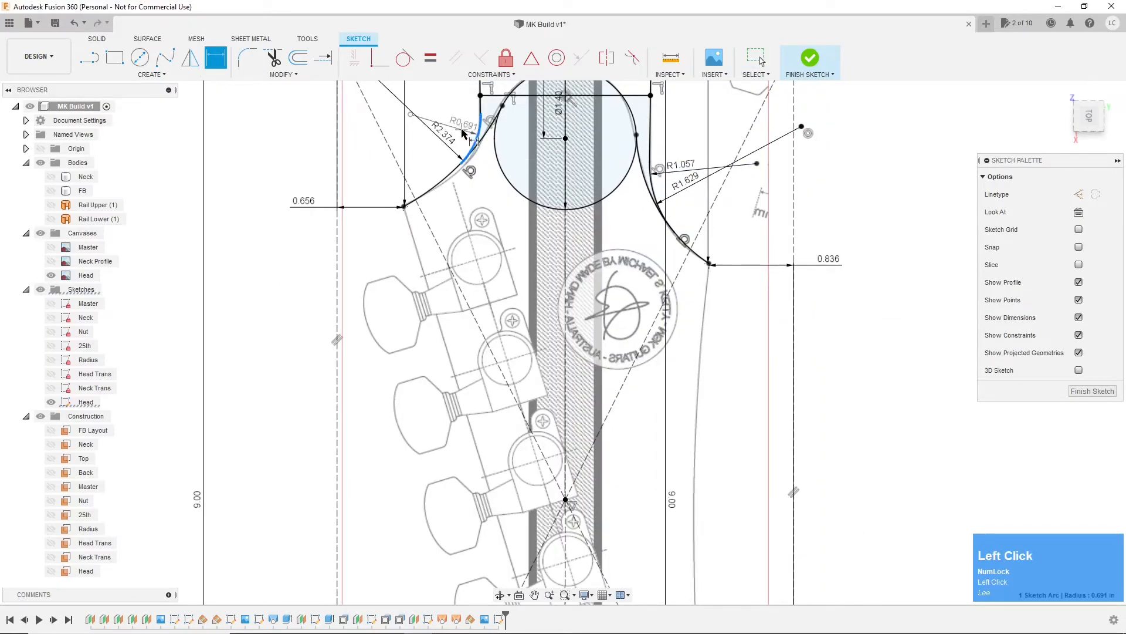
pyautogui.press('Return')
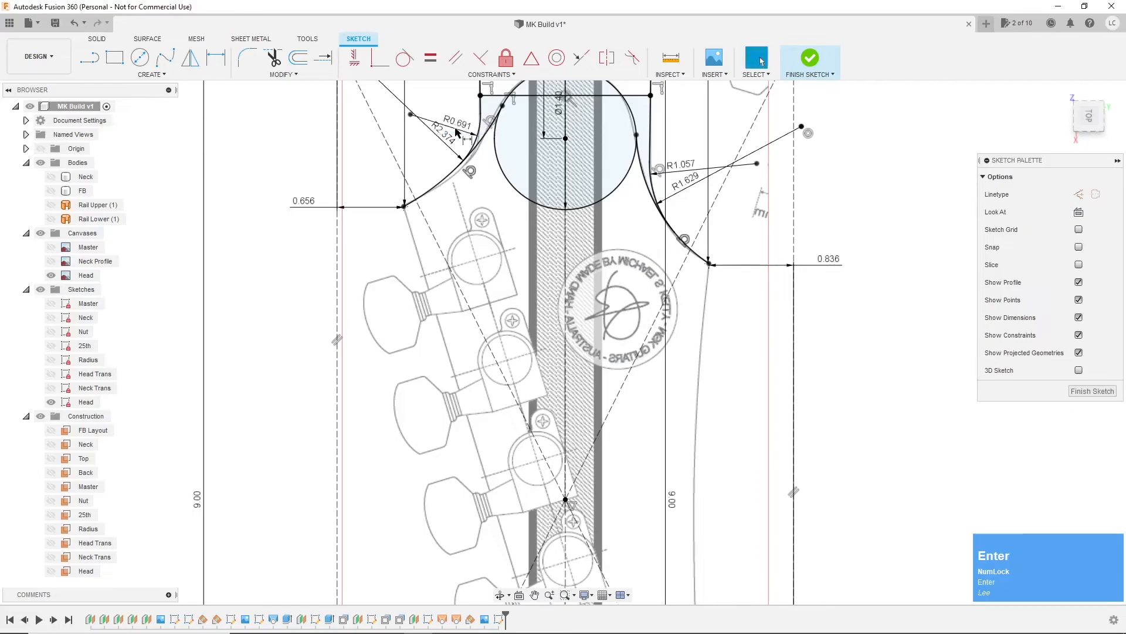
pyautogui.press('Escape')
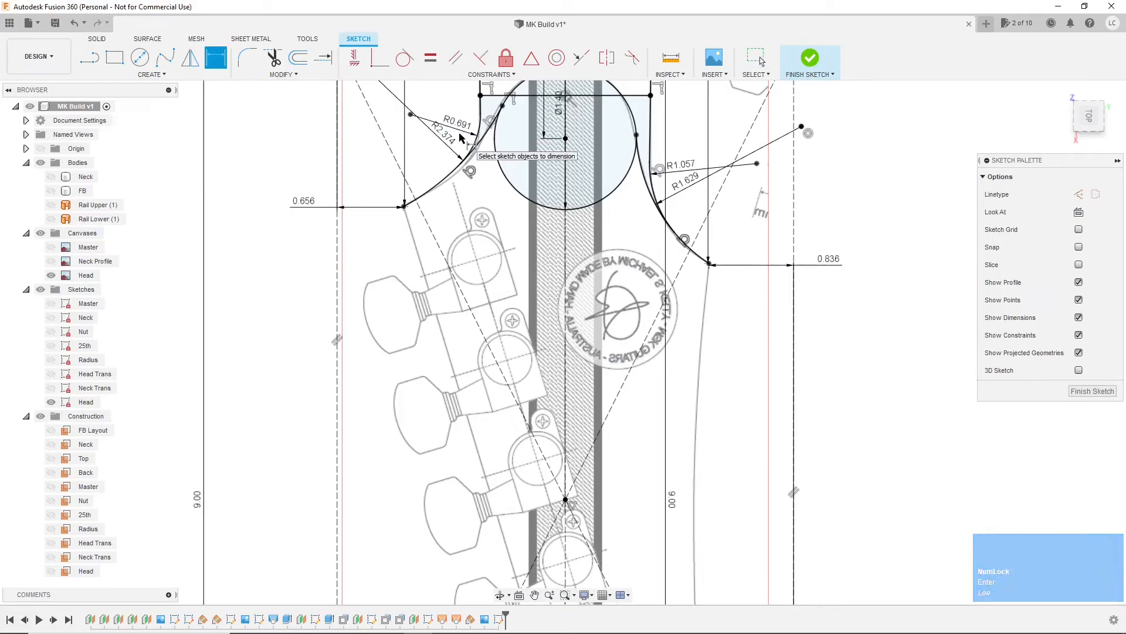
# Step: Draw a line about 6.41 in long from the left contour arc's outer end along the headstock's tuner-side edge to where the tip curve begins
pyautogui.scroll(-2, 461, 136)
pyautogui.scroll(-2, 461, 136)
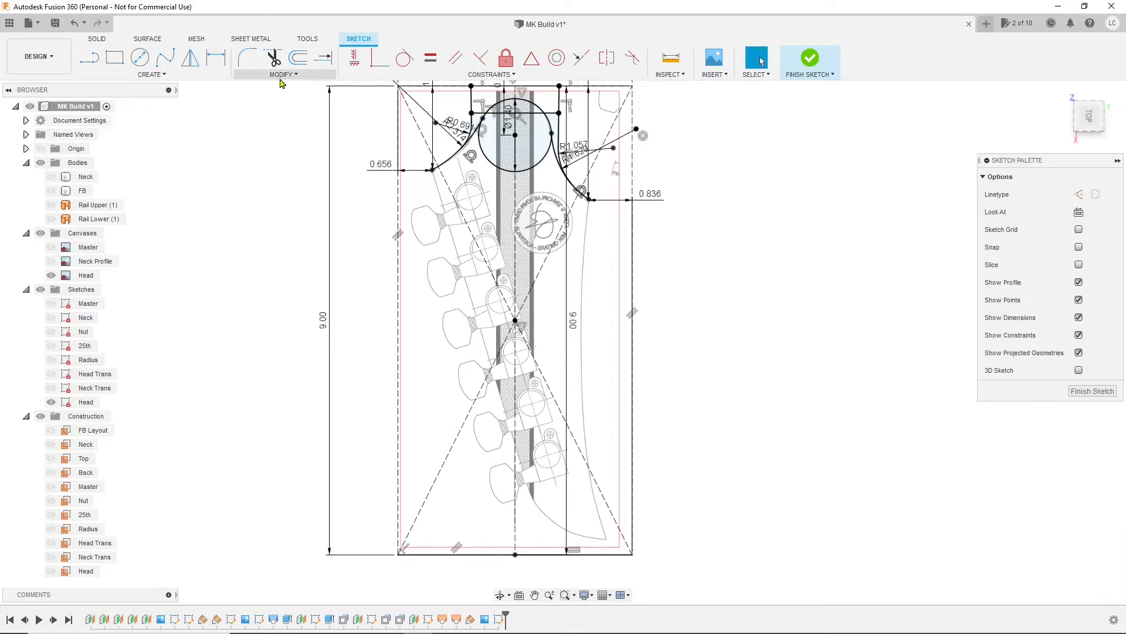
pyautogui.scroll(1, 489, 358)
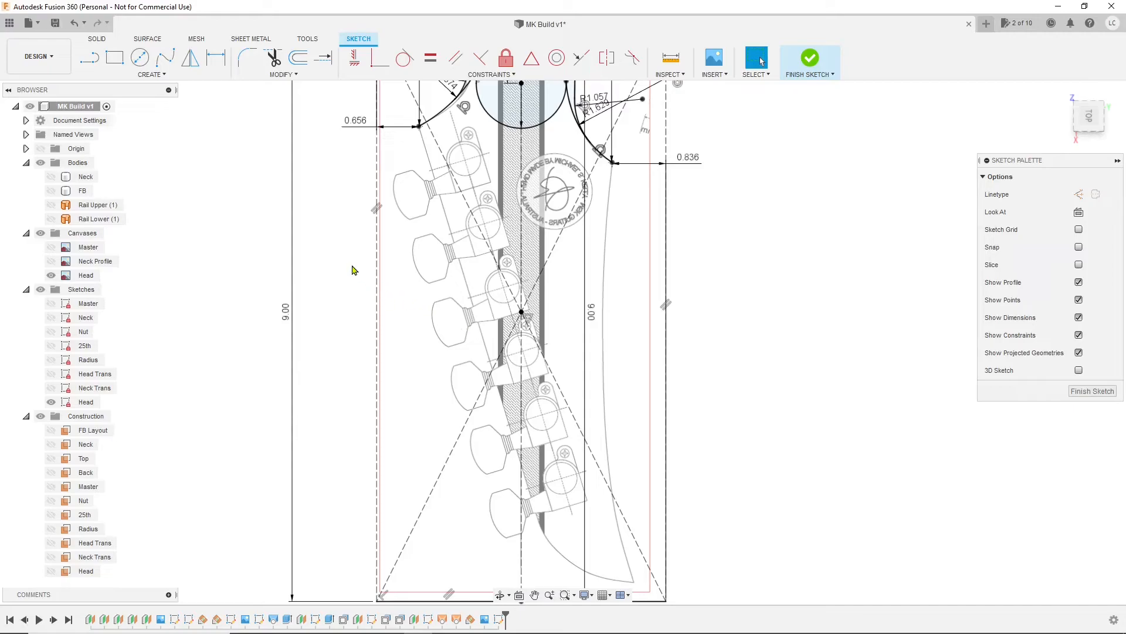
pyautogui.click(89, 57)
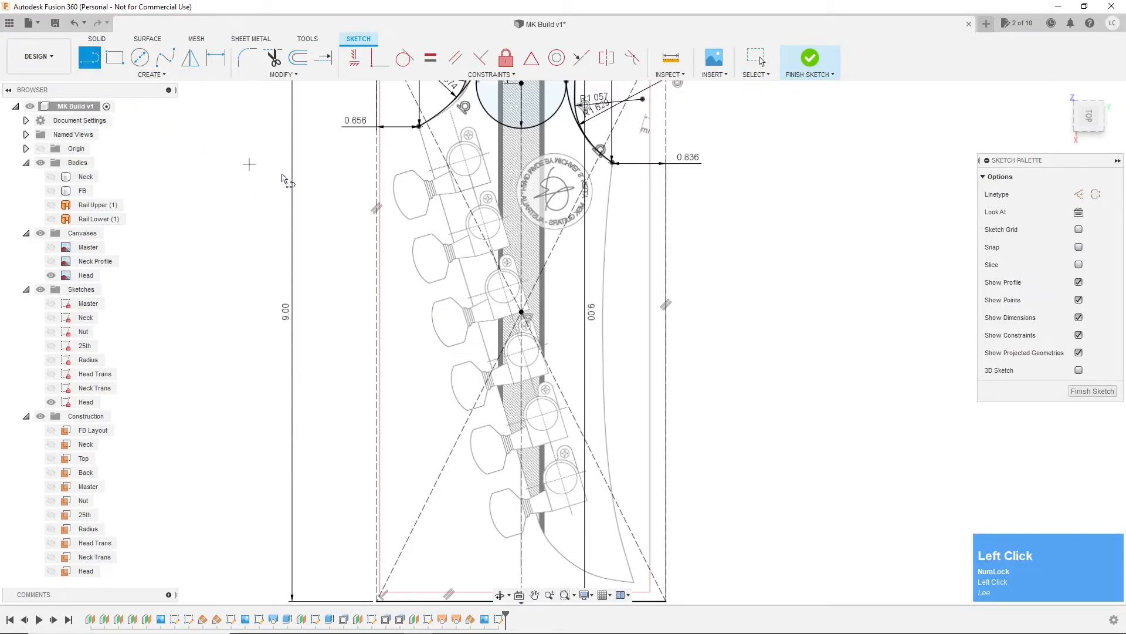
pyautogui.click(420, 128)
pyautogui.scroll(3, 526, 534)
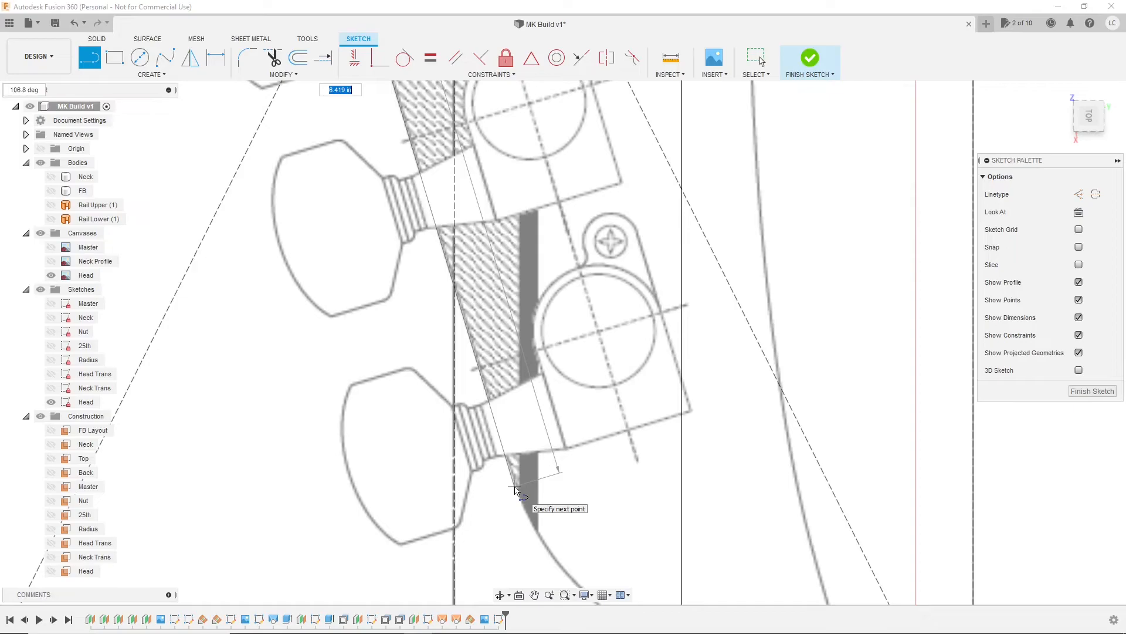
pyautogui.scroll(-2, 515, 490)
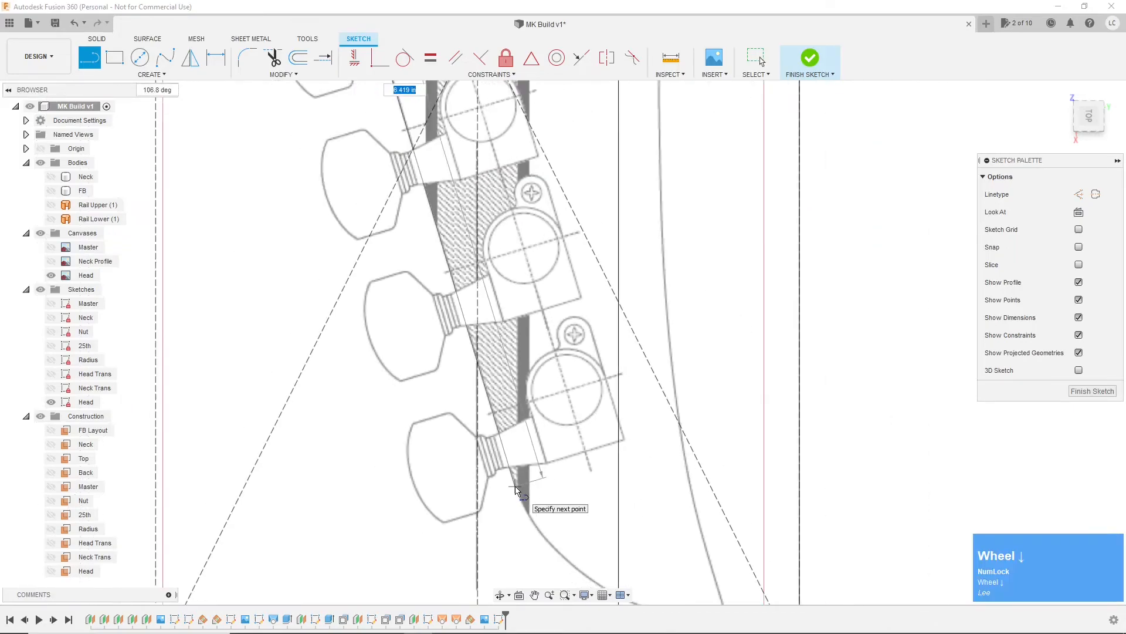
pyautogui.scroll(-1, 517, 490)
pyautogui.scroll(-1, 516, 490)
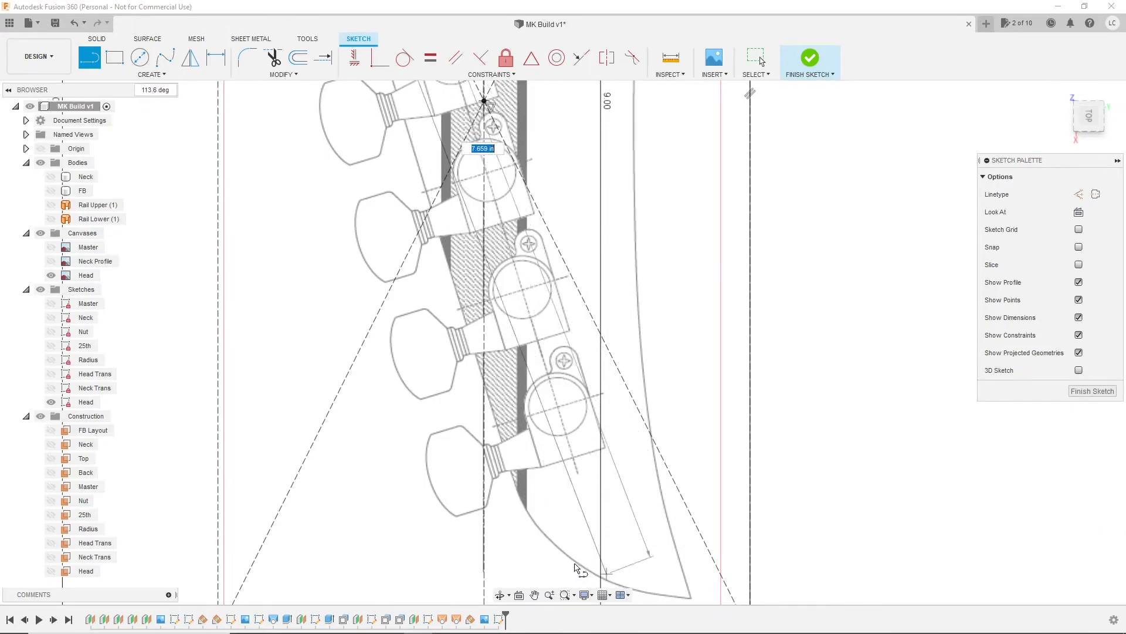
pyautogui.scroll(2, 522, 503)
pyautogui.scroll(2, 522, 503)
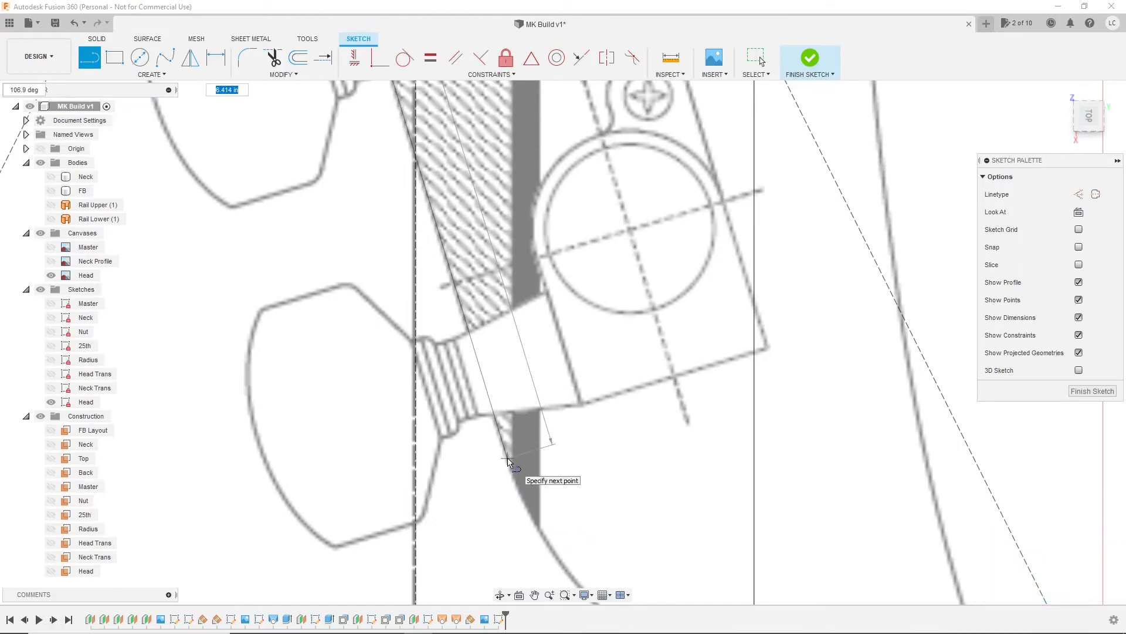
pyautogui.click(508, 462)
pyautogui.click(508, 461)
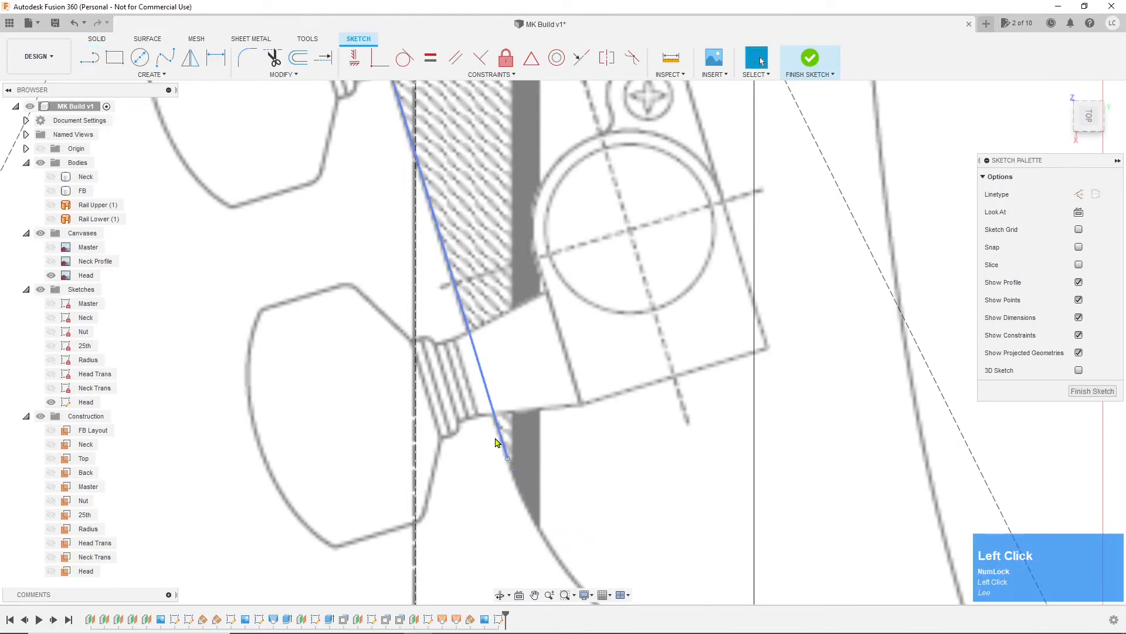
# Step: Draw a 3-point arc from the end of the tuner-side line to the headstock's pointed tip, roughly following the canvas curve
pyautogui.scroll(-5, 467, 412)
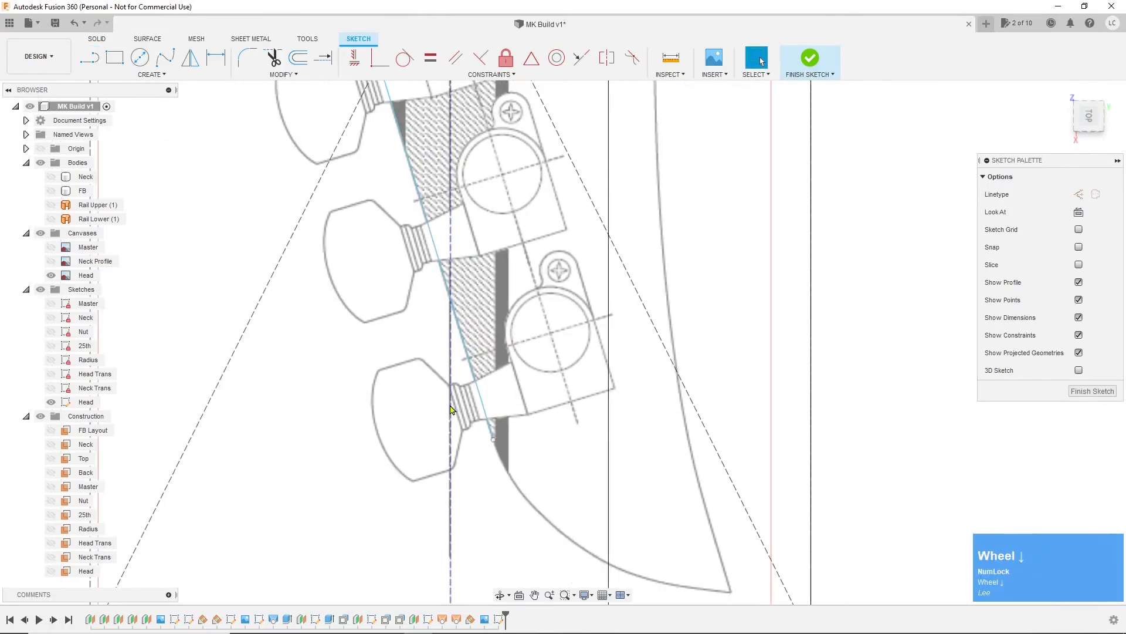
pyautogui.click(142, 75)
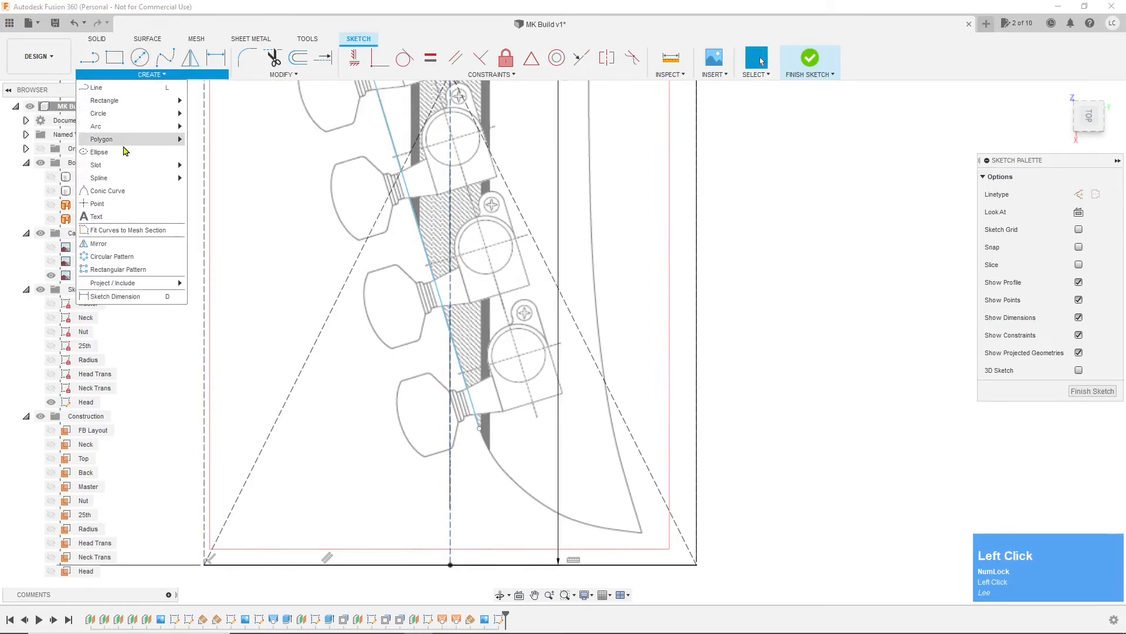
pyautogui.moveTo(136, 127)
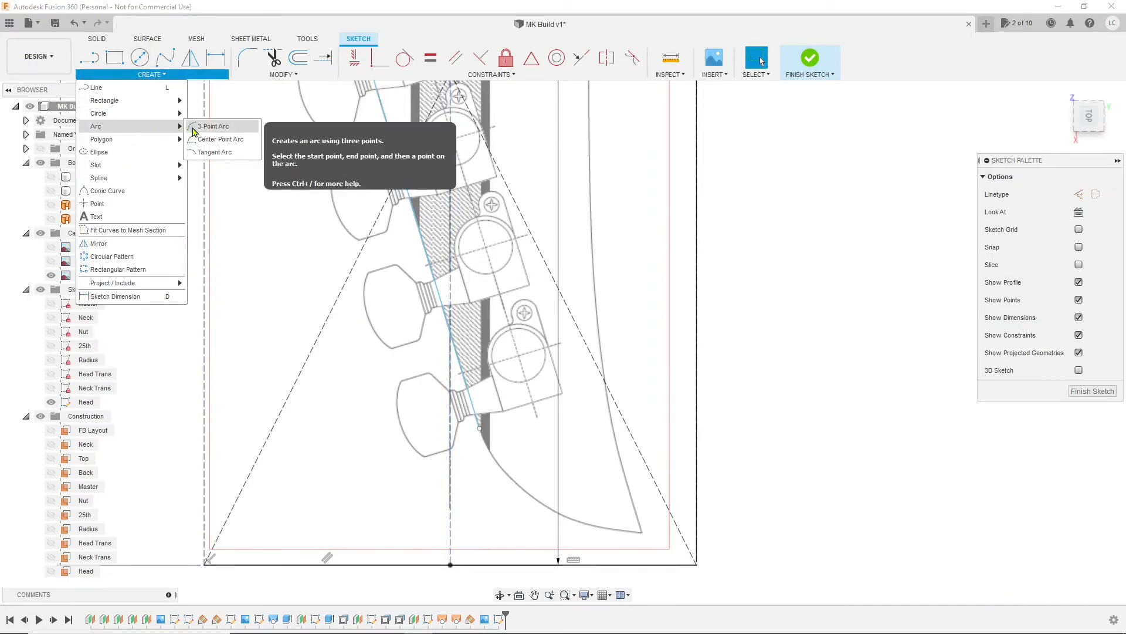
pyautogui.click(223, 128)
pyautogui.click(479, 428)
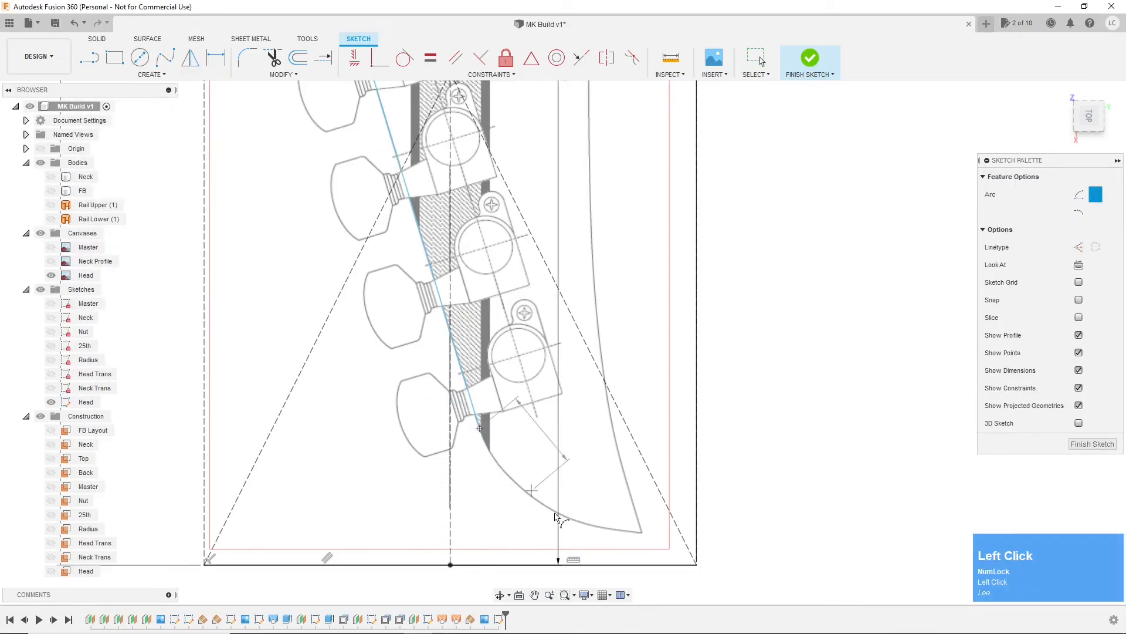
pyautogui.click(643, 533)
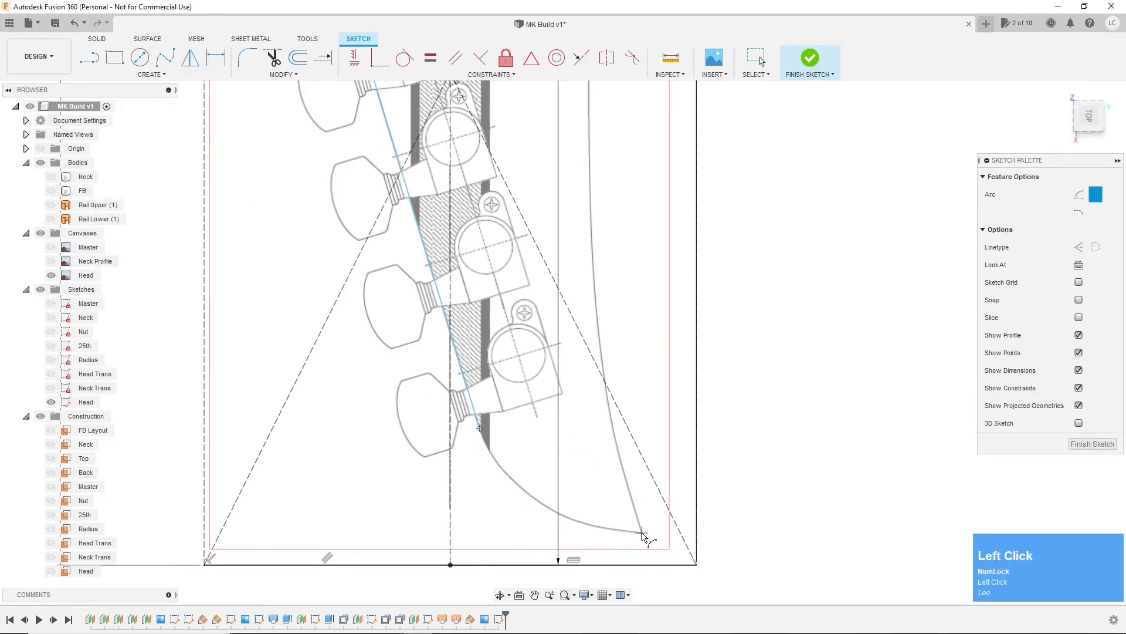
pyautogui.click(545, 519)
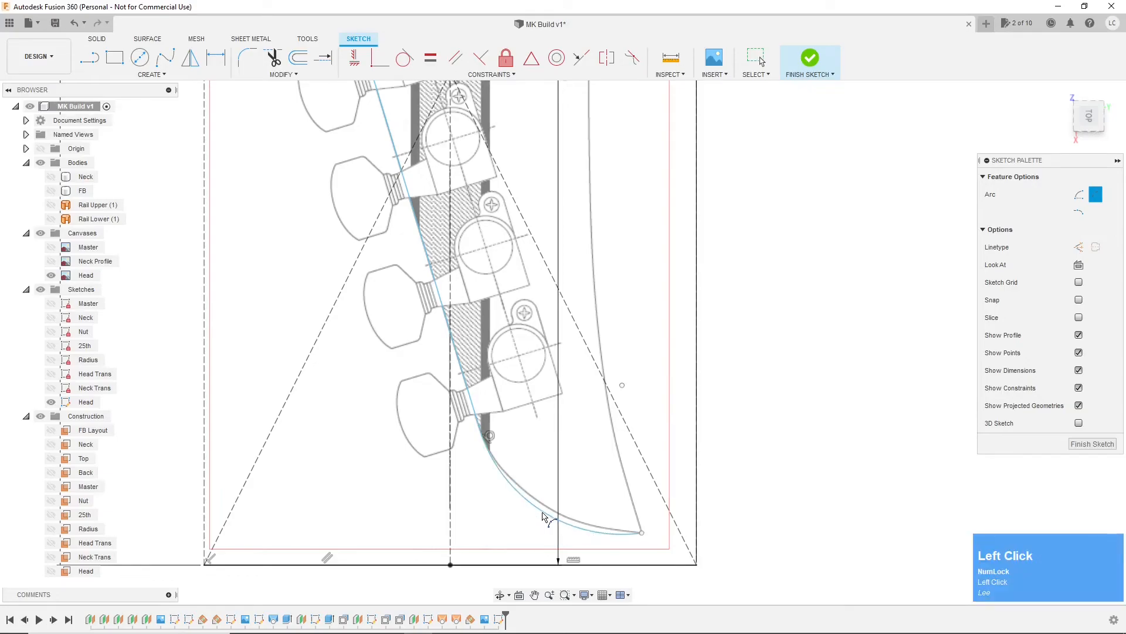
pyautogui.press('Escape')
pyautogui.scroll(3, 526, 503)
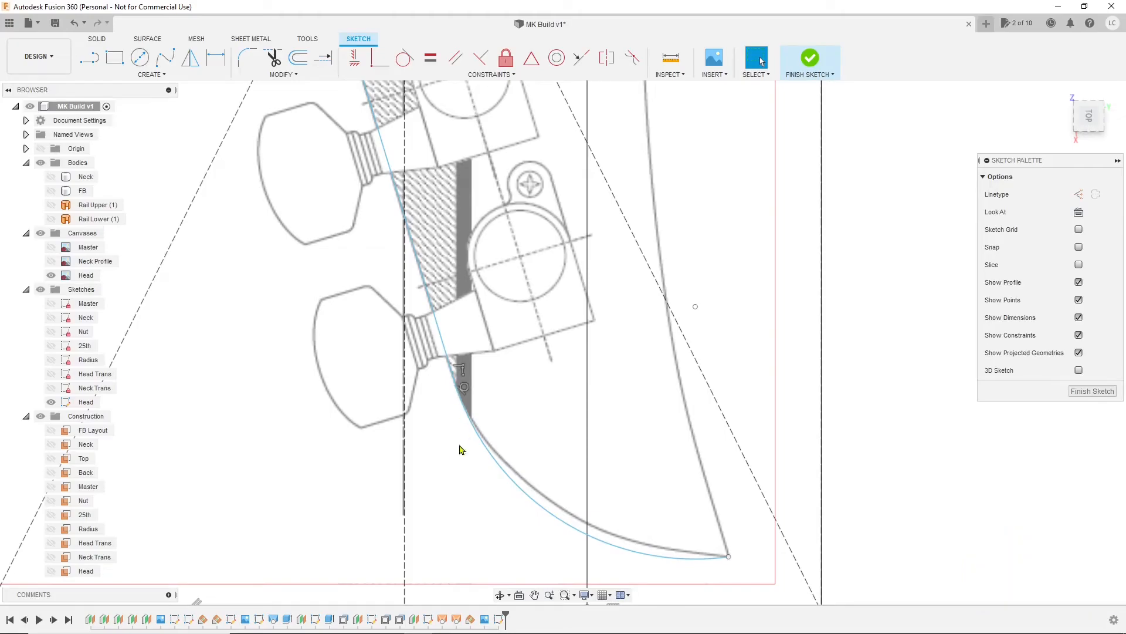
pyautogui.scroll(-4, 461, 445)
pyautogui.scroll(5, 400, 275)
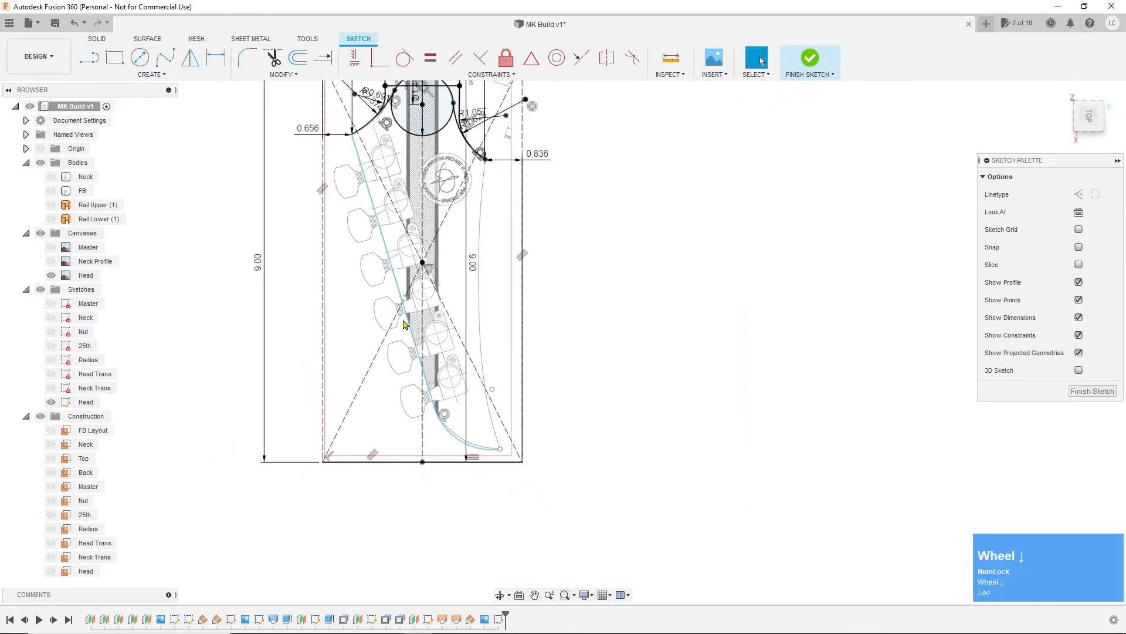
pyautogui.scroll(-1, 400, 276)
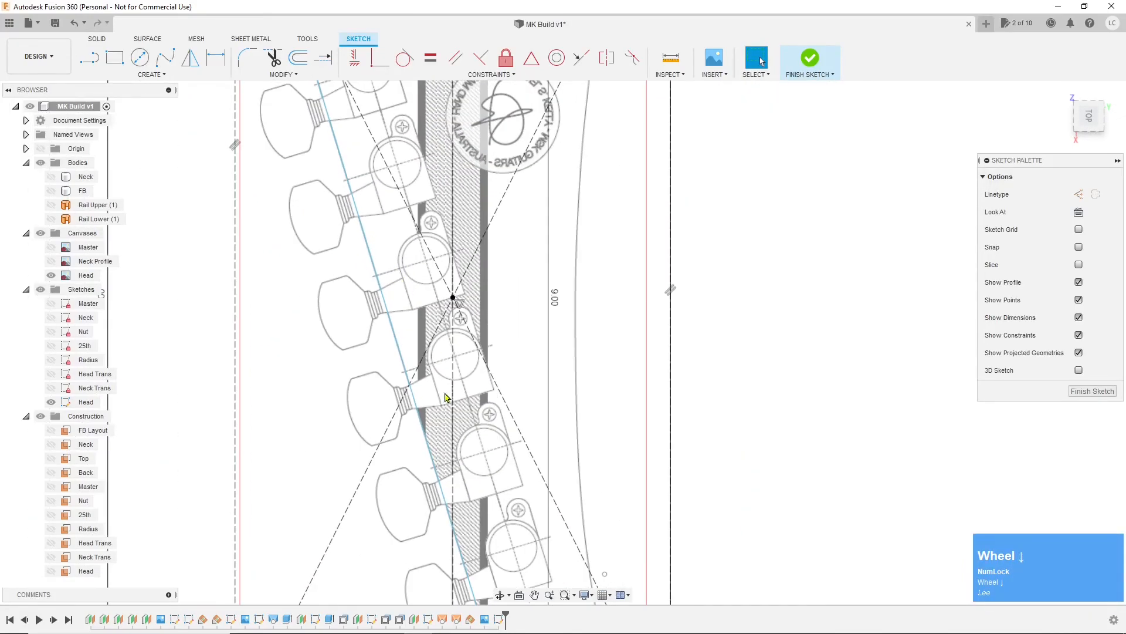
pyautogui.scroll(-3, 433, 382)
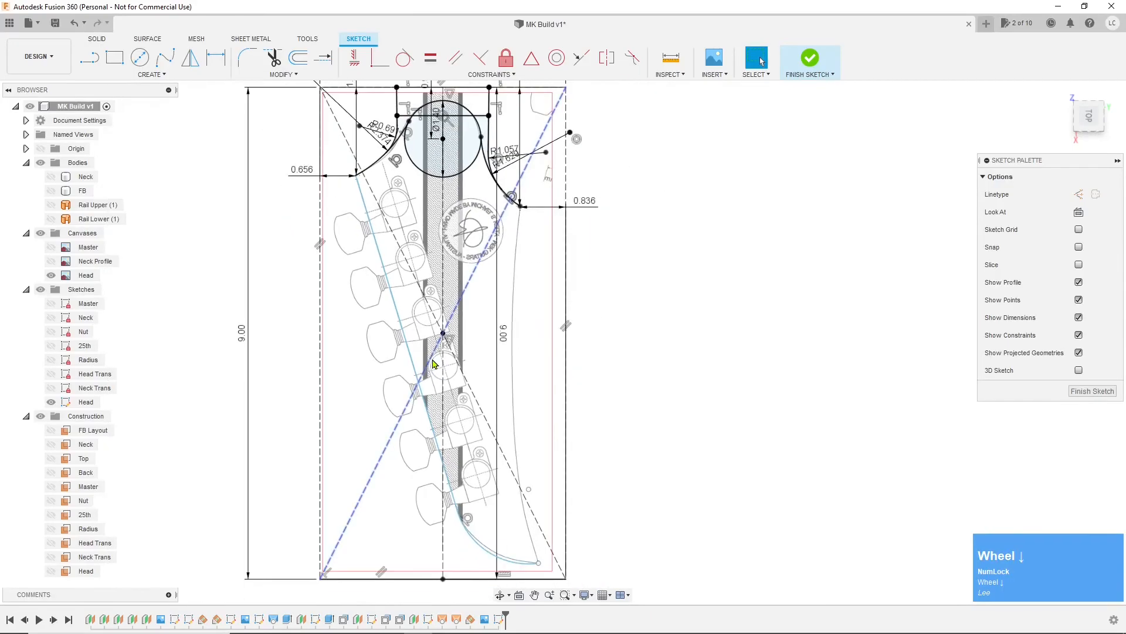
pyautogui.scroll(2, 433, 364)
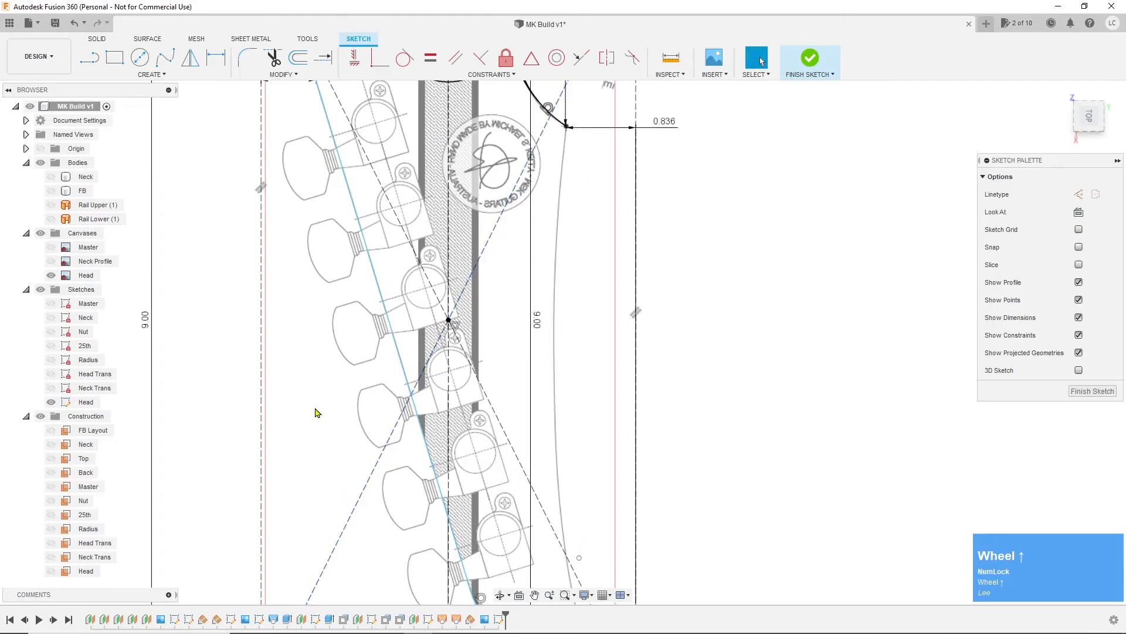
# Step: Add an angle dimension between the tuner-side edge line and the vertical centerline, accepting the drawn angle
pyautogui.press('d')
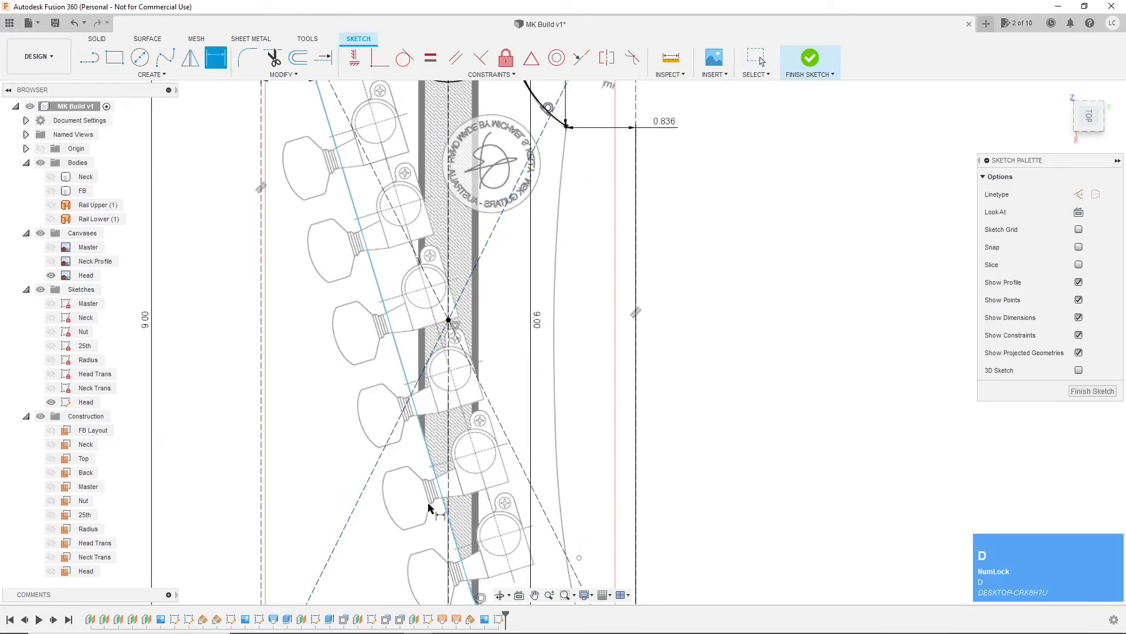
pyautogui.click(443, 488)
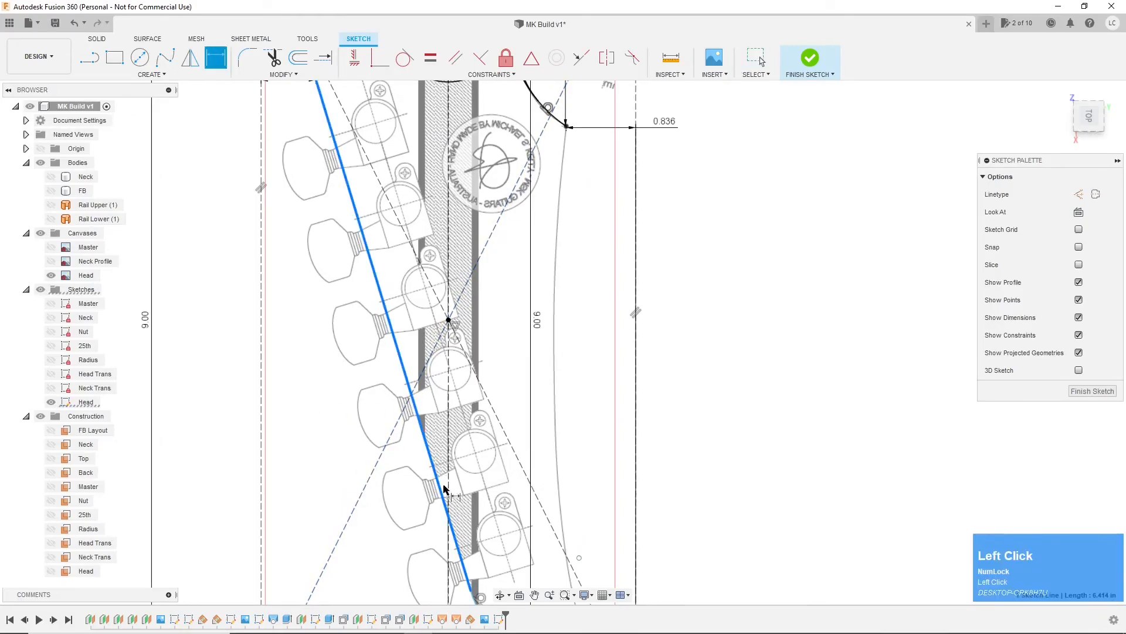
pyautogui.scroll(4, 447, 489)
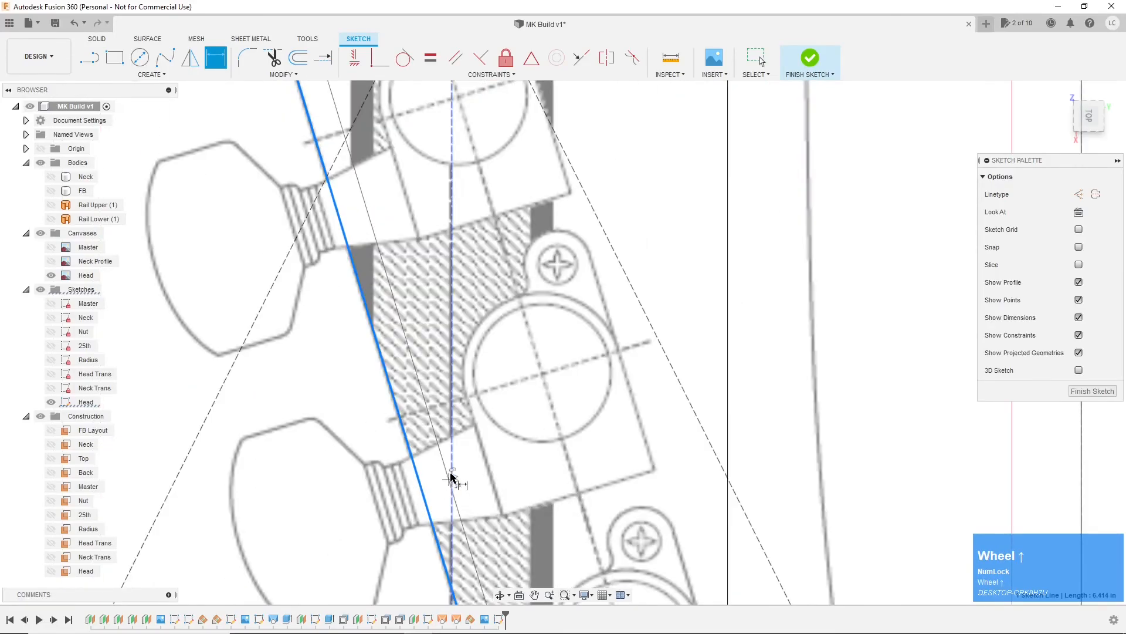
pyautogui.click(452, 445)
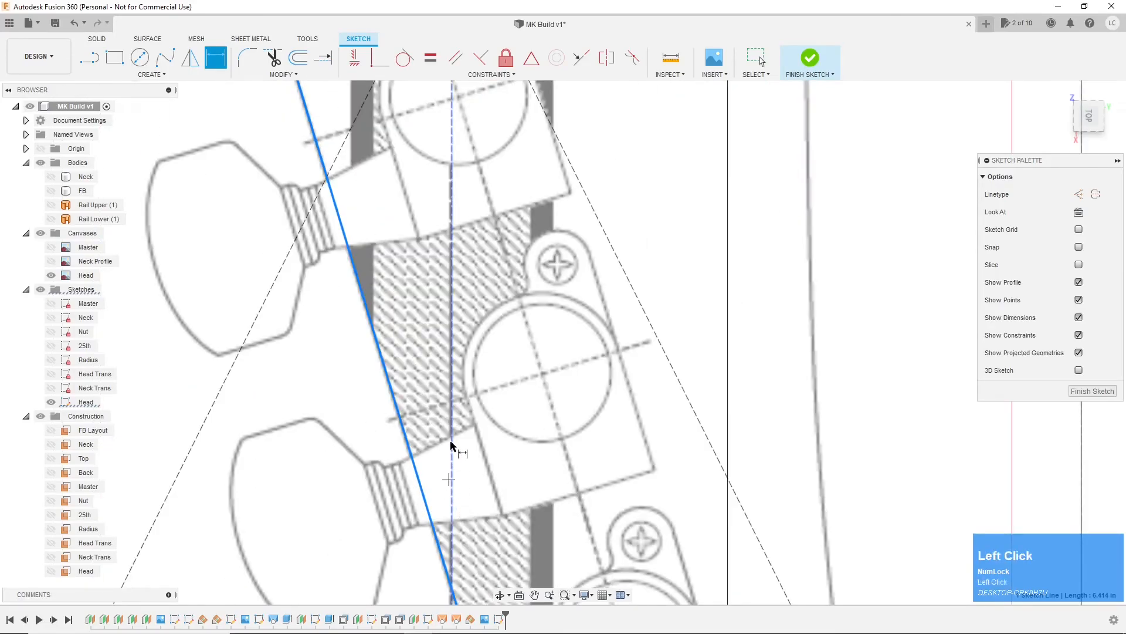
pyautogui.click(409, 334)
pyautogui.press('Return')
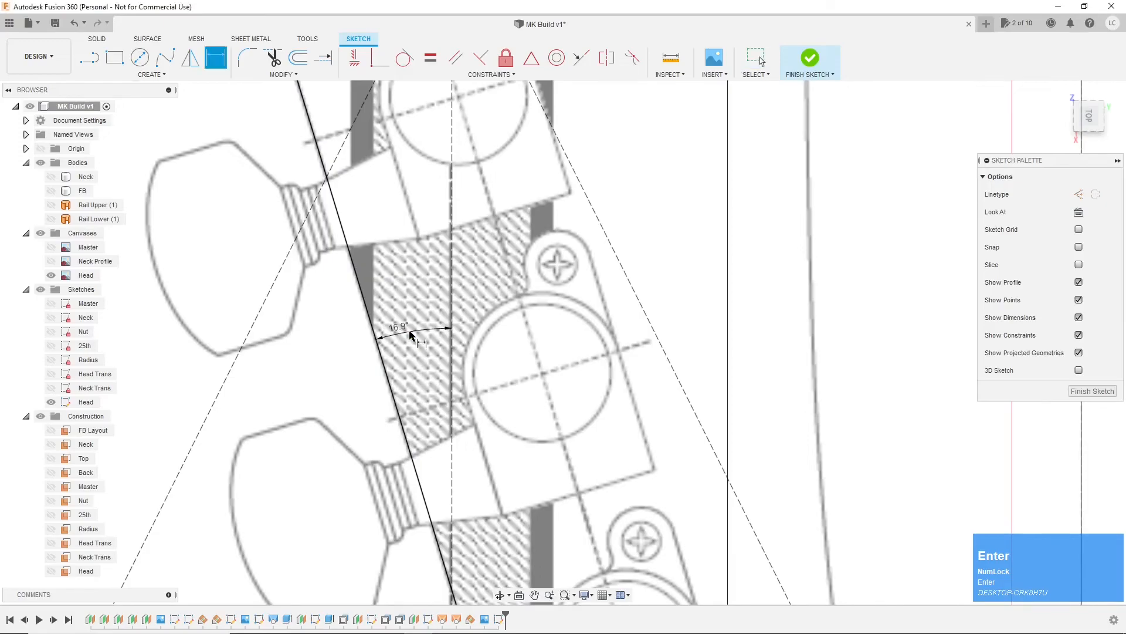
# Step: Adjust both endpoints of the tip arc, where it meets the tuner-side line and at the pointed tip, to follow the canvas curve
pyautogui.scroll(-1, 410, 334)
pyautogui.scroll(-4, 409, 335)
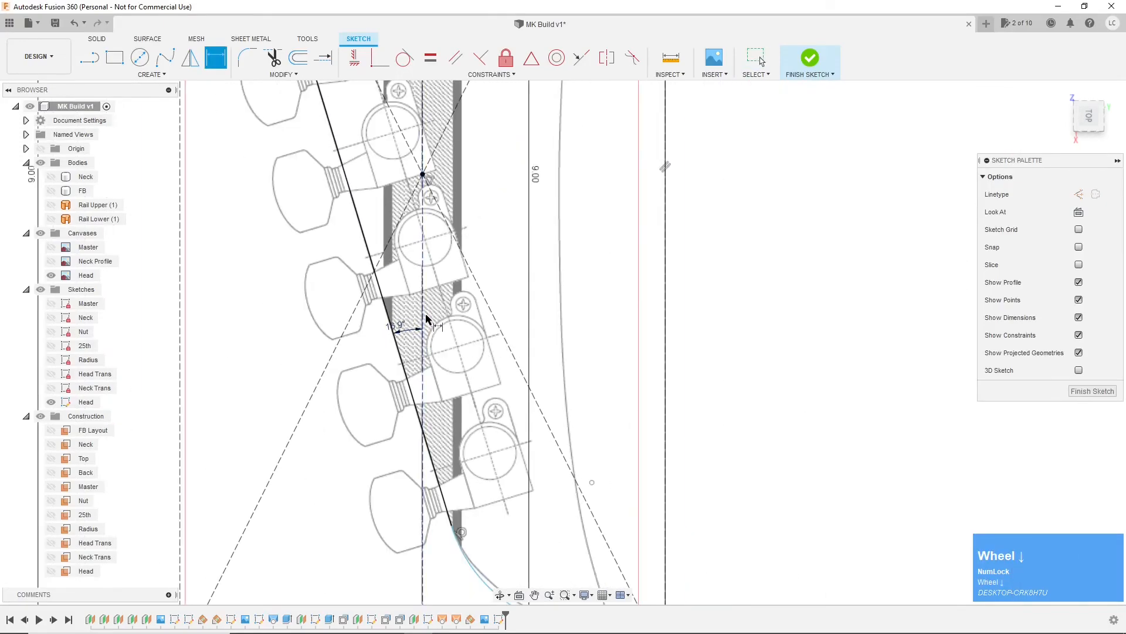
pyautogui.scroll(3, 438, 499)
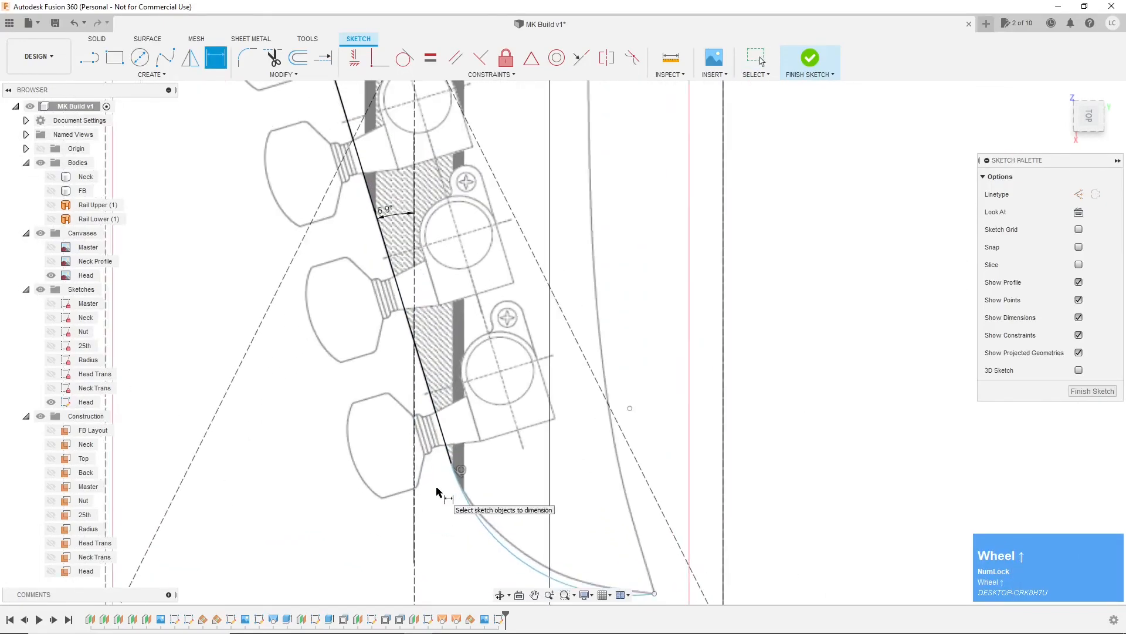
pyautogui.scroll(2, 437, 492)
pyautogui.press('Escape')
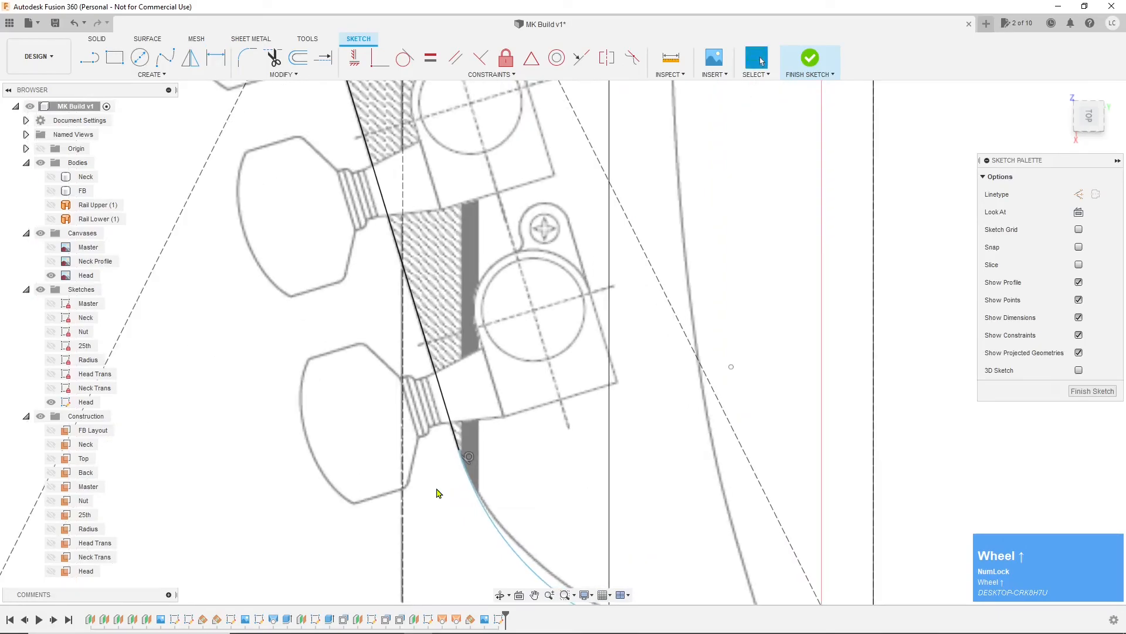
pyautogui.moveTo(459, 454); pyautogui.dragTo(456, 439)
pyautogui.scroll(-2, 381, 402)
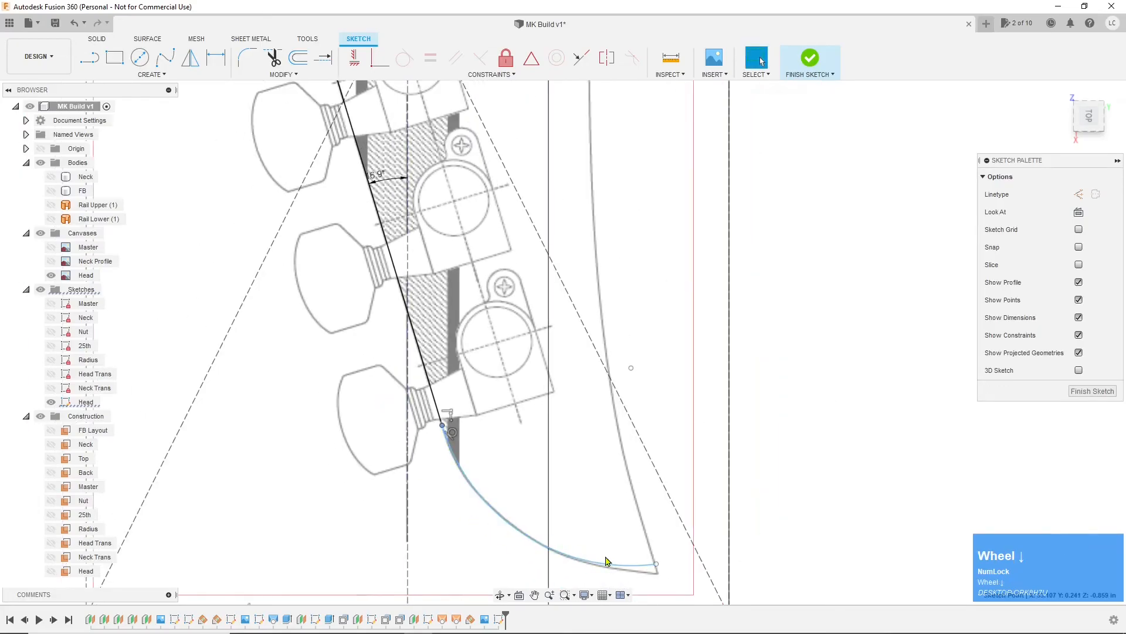
pyautogui.moveTo(657, 568); pyautogui.dragTo(658, 574)
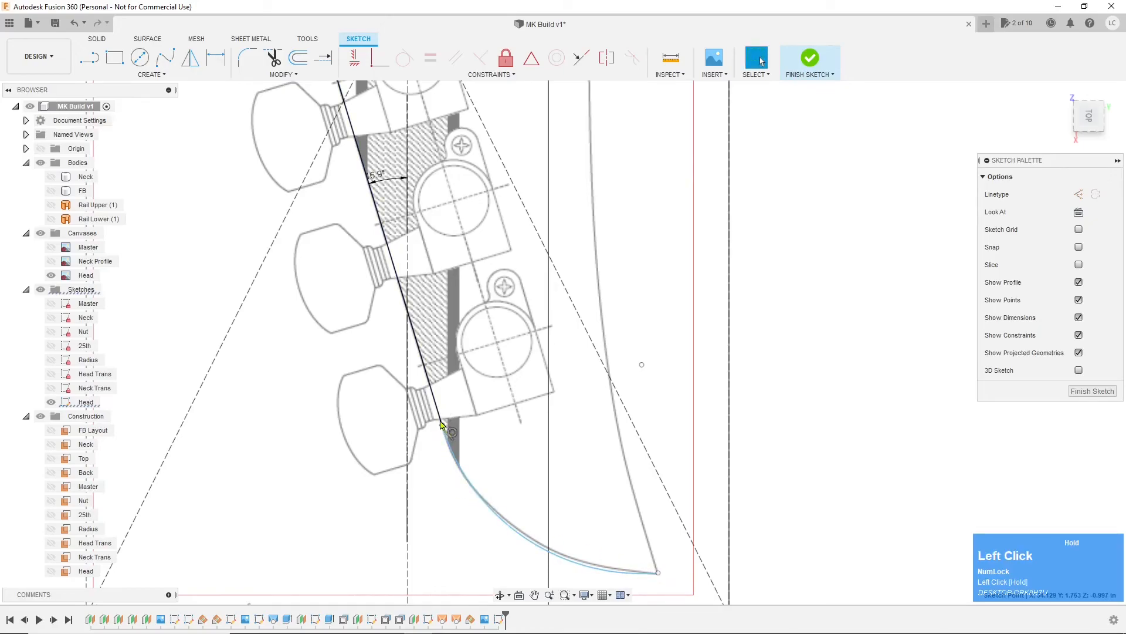
pyautogui.moveTo(442, 424); pyautogui.dragTo(439, 414)
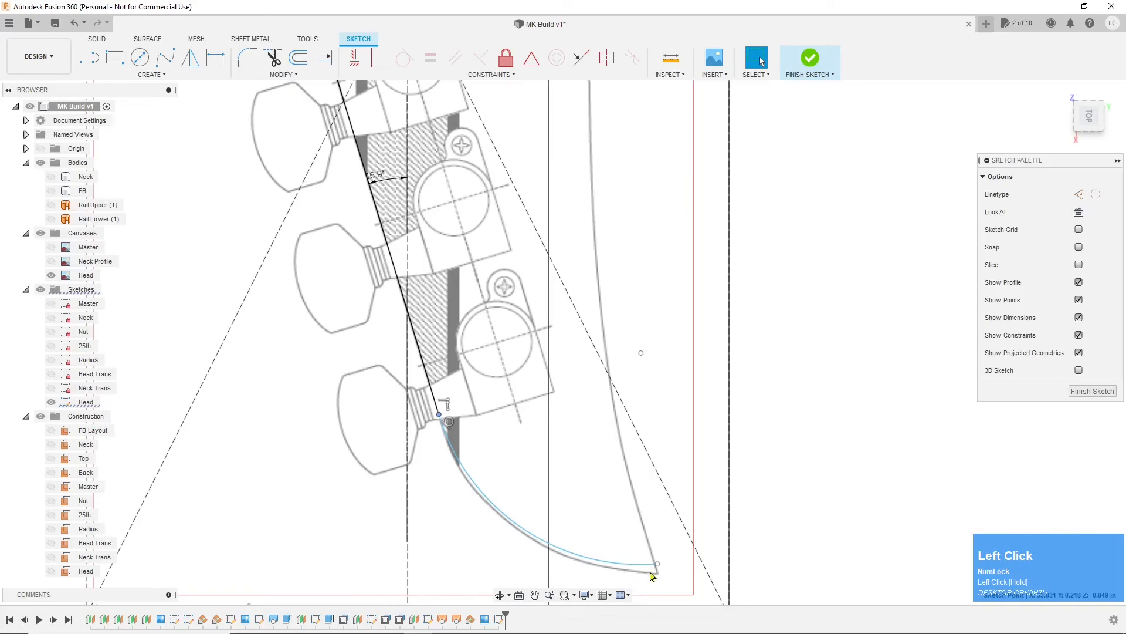
pyautogui.moveTo(658, 566); pyautogui.dragTo(655, 575)
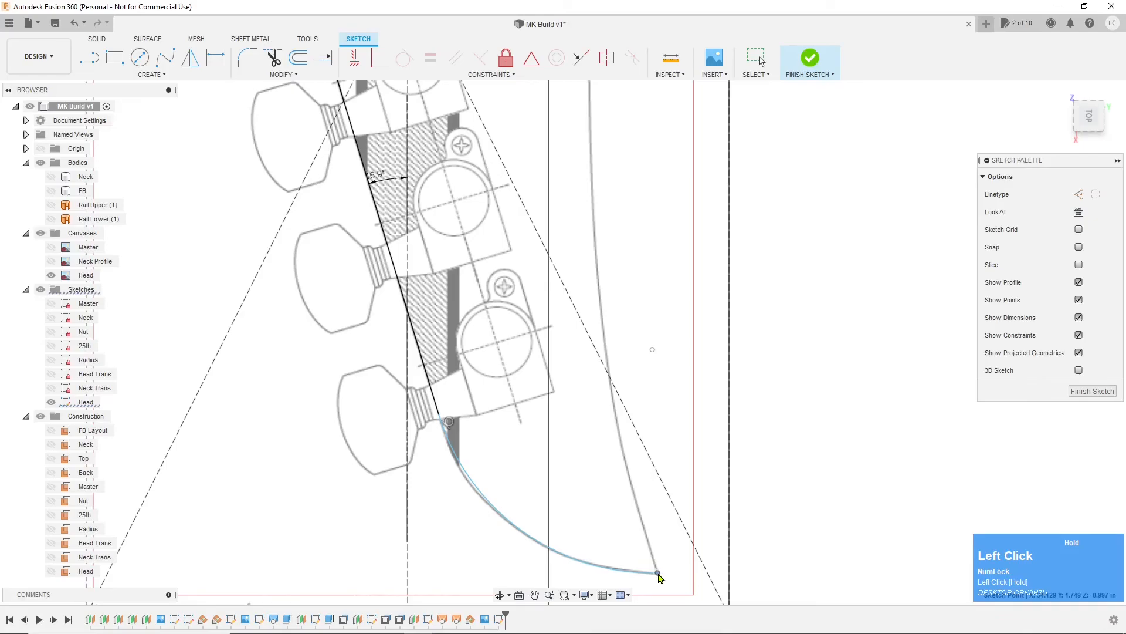
pyautogui.moveTo(661, 577); pyautogui.dragTo(660, 574)
# Step: Add a radius dimension to the tip arc, accepting its drawn size
pyautogui.press('d')
pyautogui.click(503, 522)
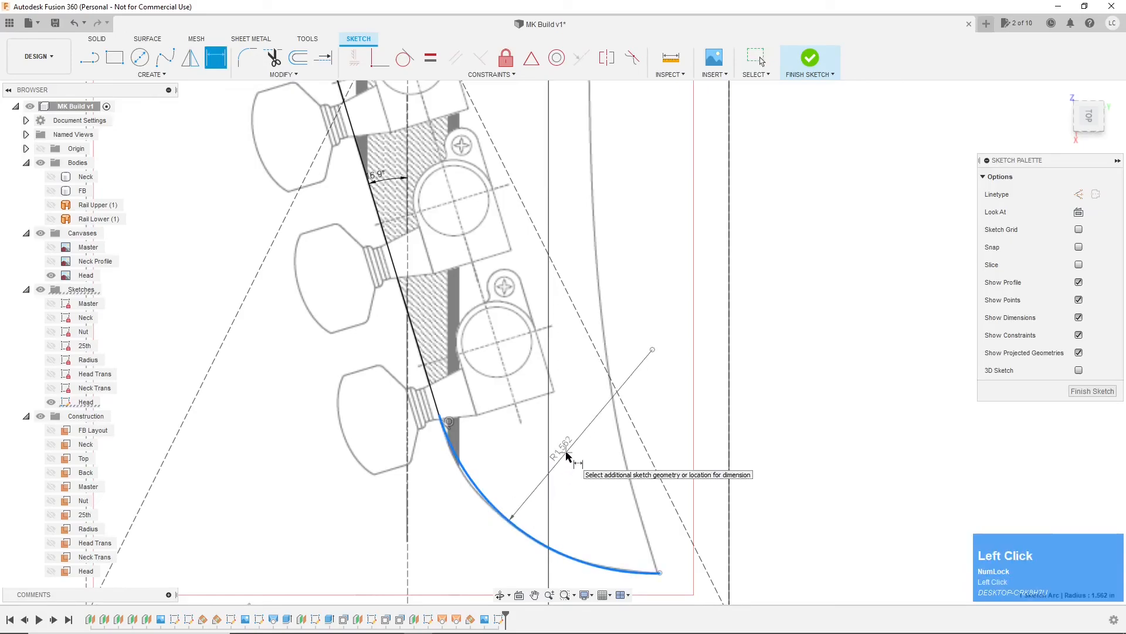
pyautogui.click(567, 456)
pyautogui.press('Return')
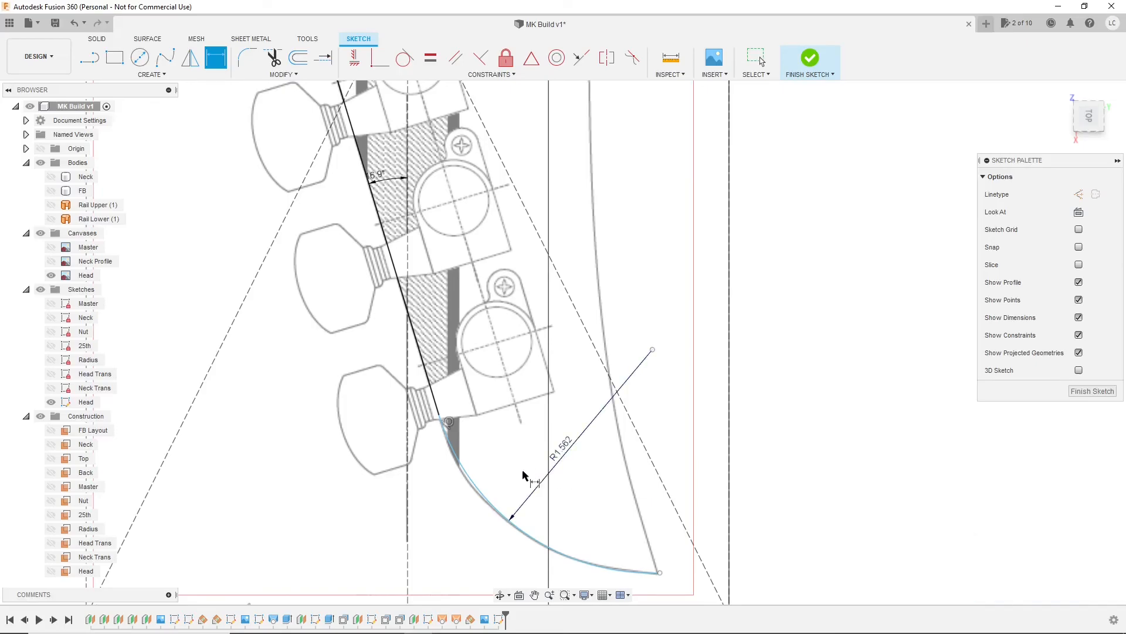
pyautogui.press('Escape')
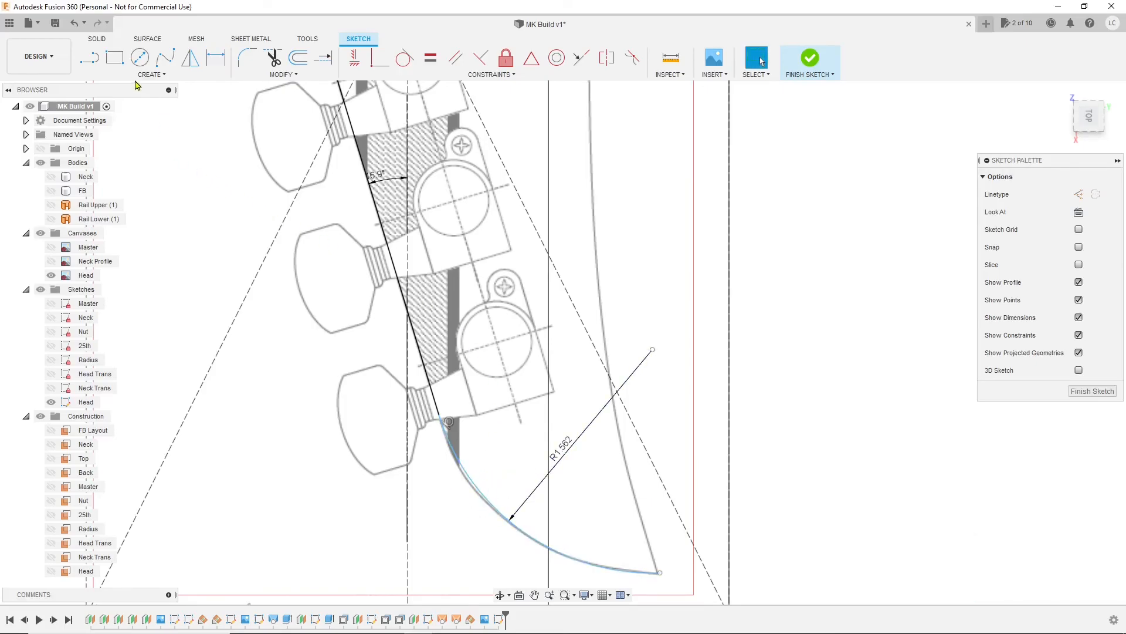
# Step: Dimension the headstock's tip point from the right and bottom edges of the bounding rectangle, accepting the drawn distances
pyautogui.press('d')
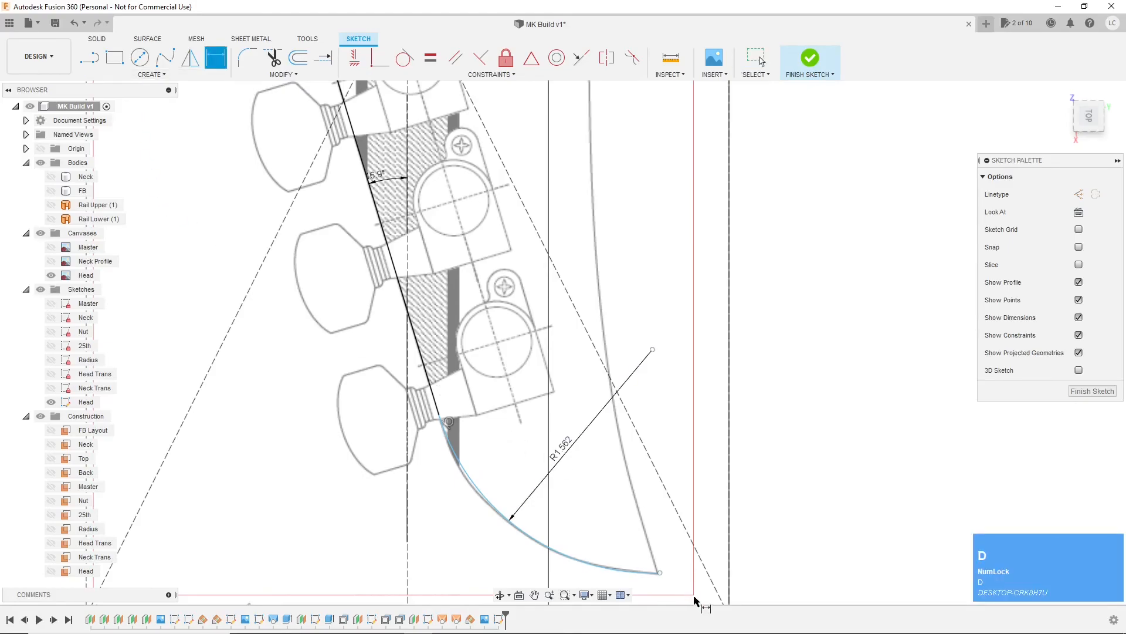
pyautogui.scroll(-3, 675, 568)
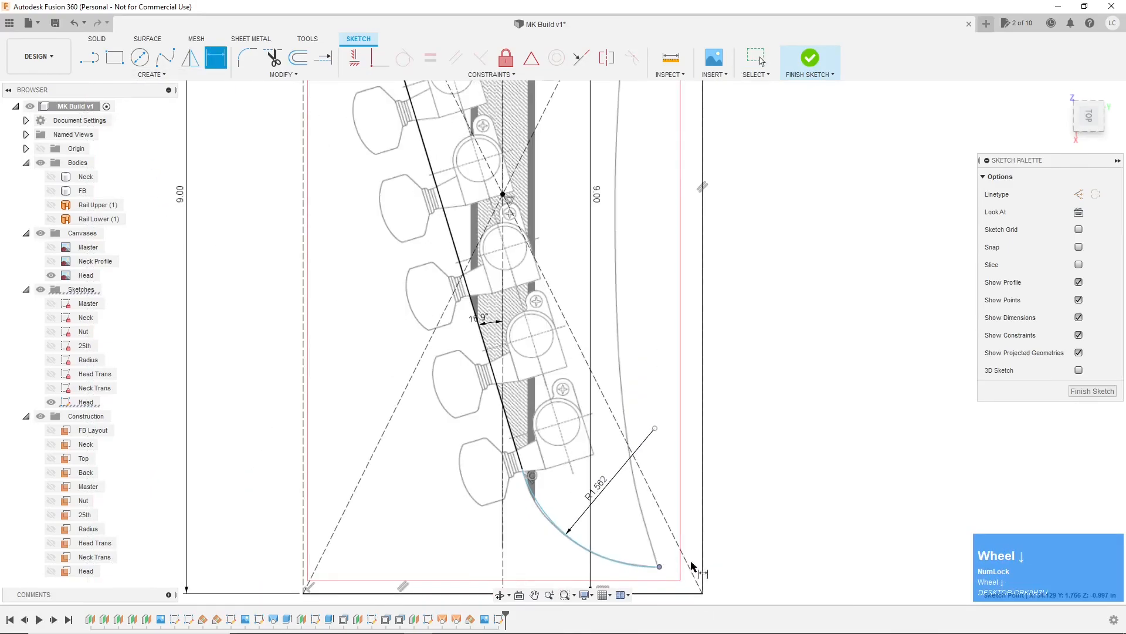
pyautogui.click(703, 564)
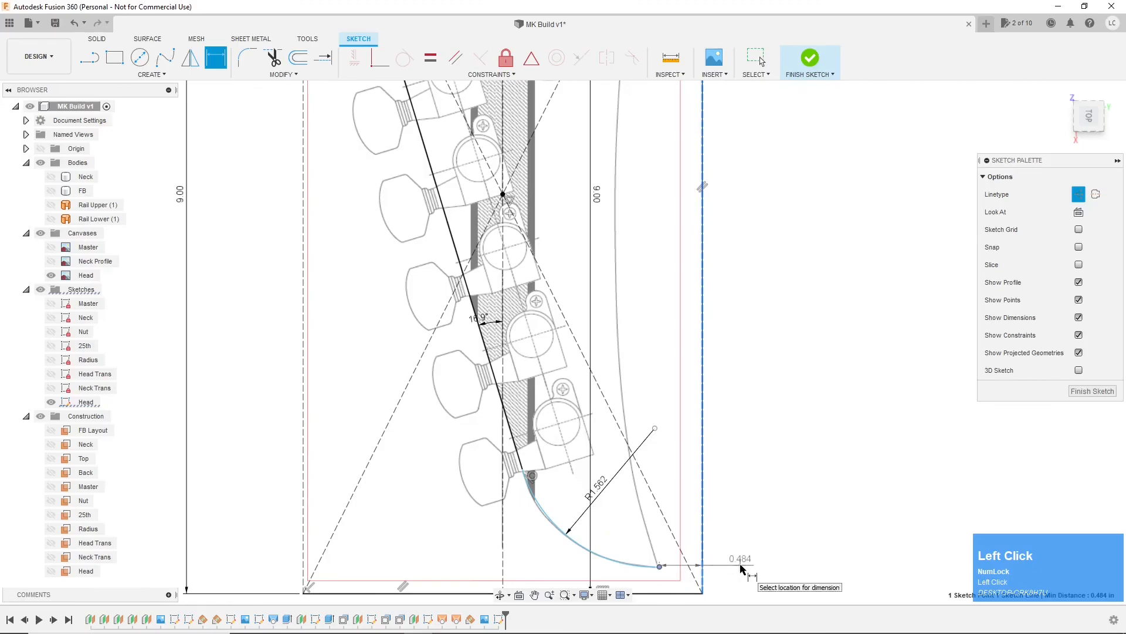
pyautogui.click(741, 567)
pyautogui.press('Return')
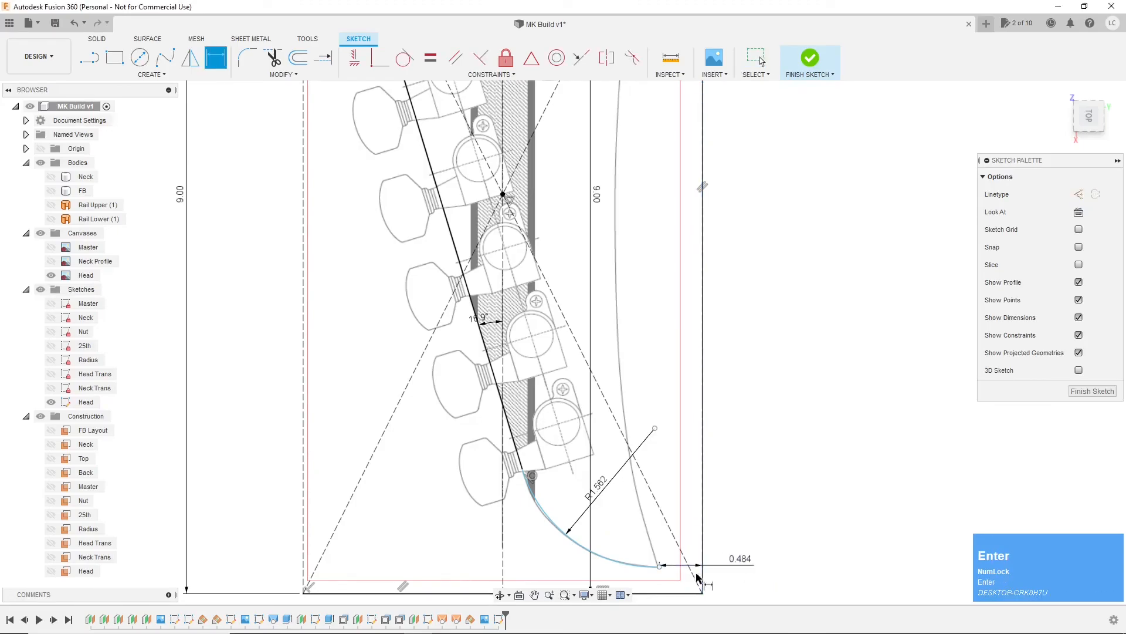
pyautogui.click(660, 566)
pyautogui.scroll(-2, 660, 571)
pyautogui.click(663, 575)
pyautogui.click(659, 595)
pyautogui.press('Return')
pyautogui.scroll(2, 682, 503)
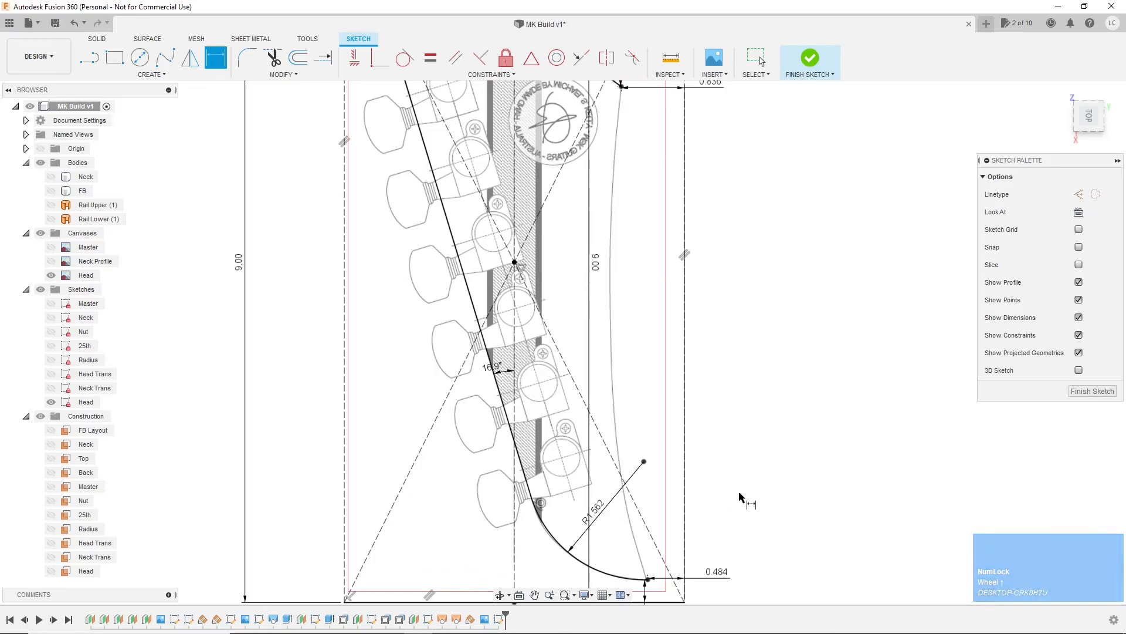
# Step: Draw a 3-point arc from the headstock's tip to the outer end of the right contour arc, following the canvas edge to close the outline
pyautogui.click(154, 74)
pyautogui.moveTo(158, 132)
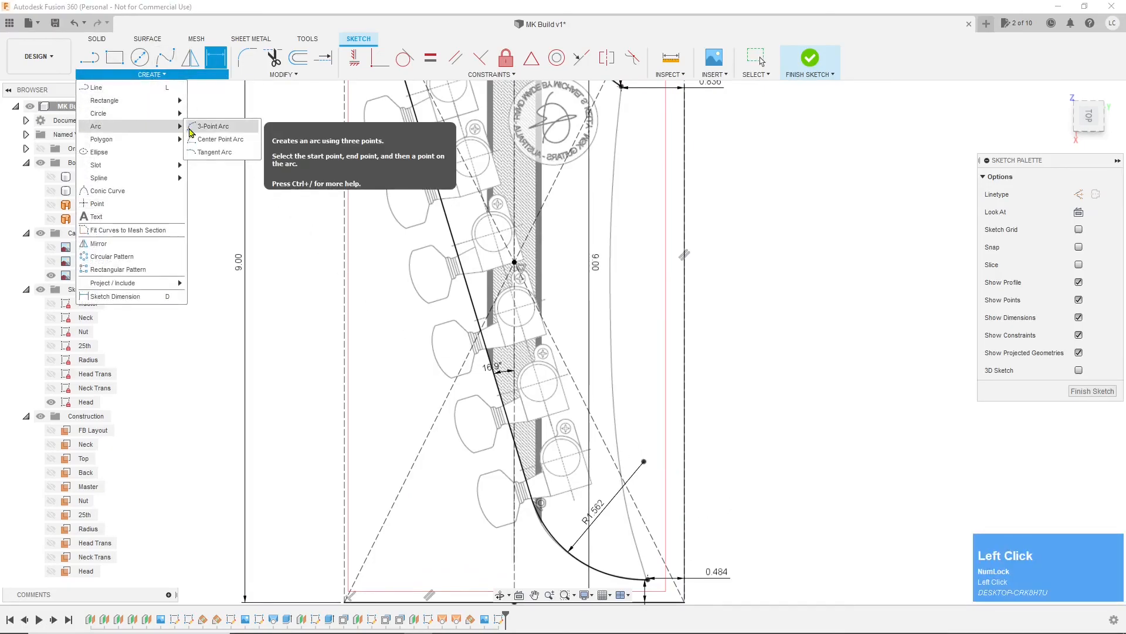
pyautogui.click(212, 126)
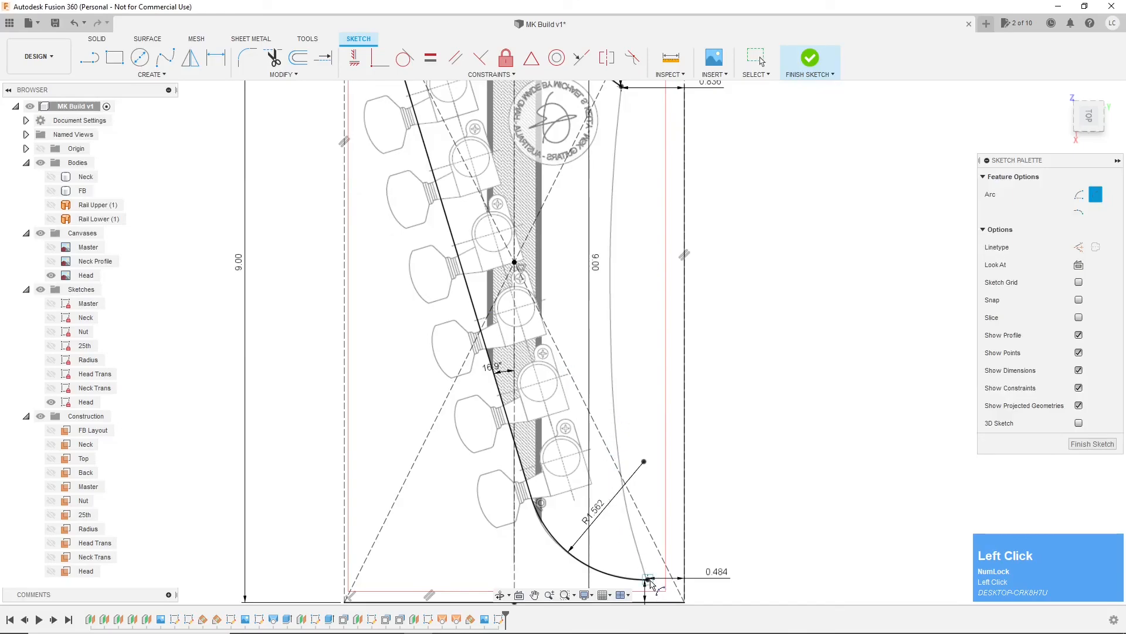
pyautogui.scroll(-3, 650, 584)
pyautogui.scroll(6, 598, 335)
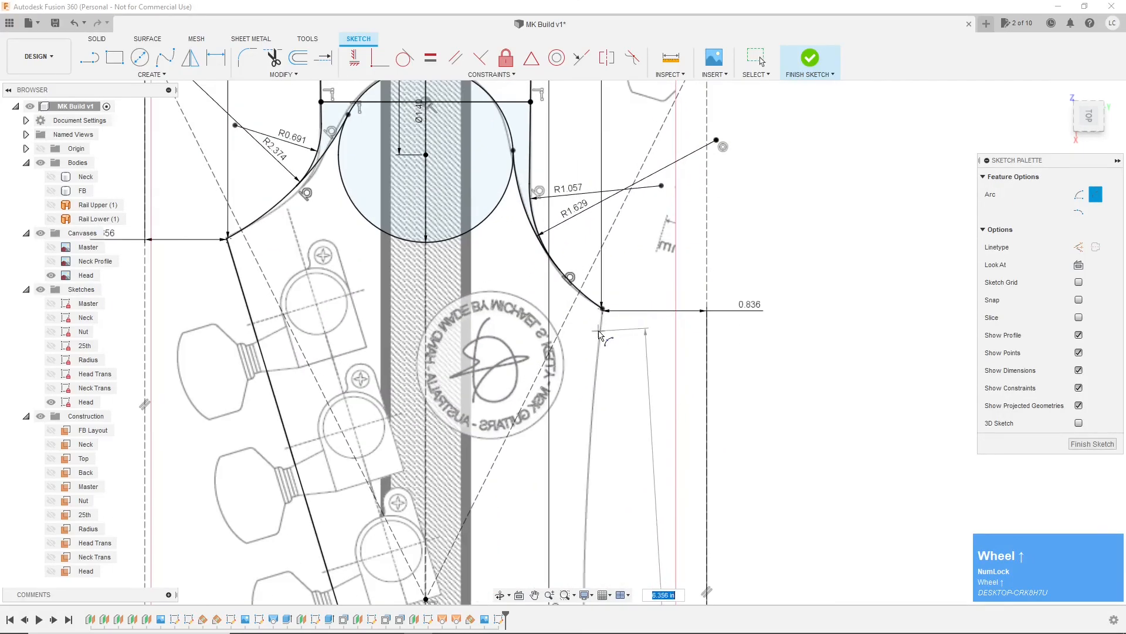
pyautogui.click(603, 308)
pyautogui.scroll(-2, 591, 329)
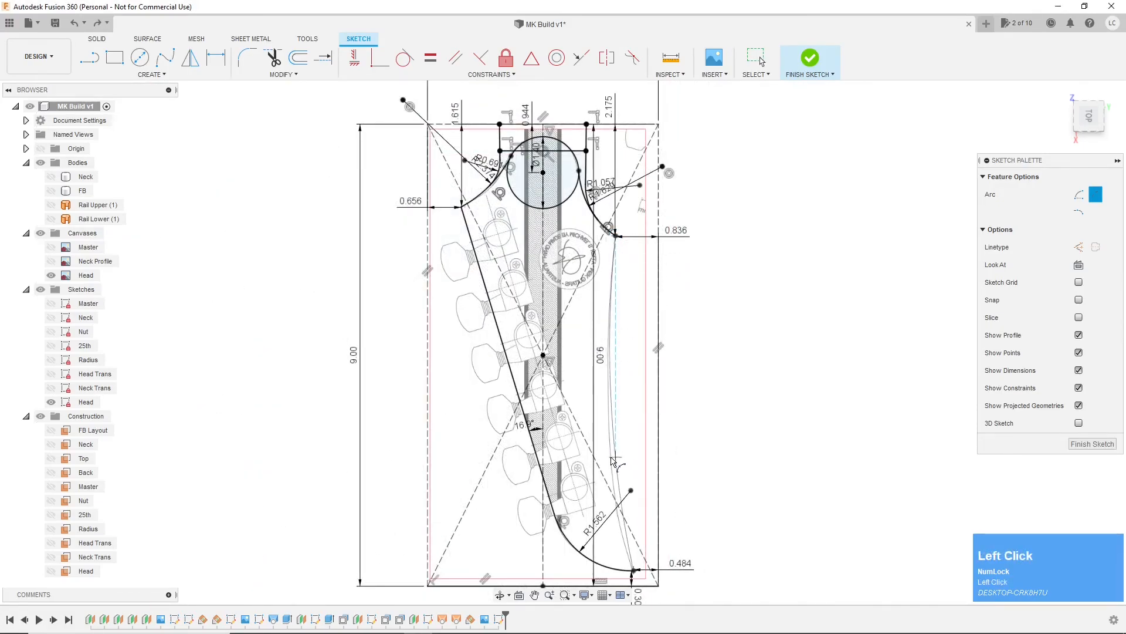
pyautogui.scroll(3, 612, 461)
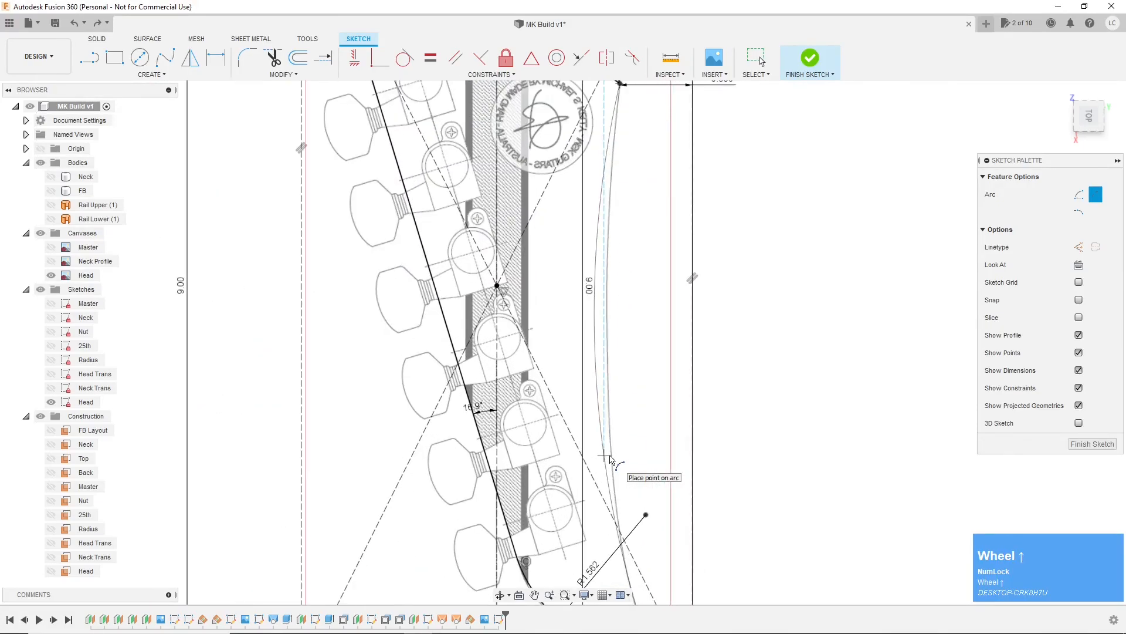
pyautogui.scroll(4, 612, 461)
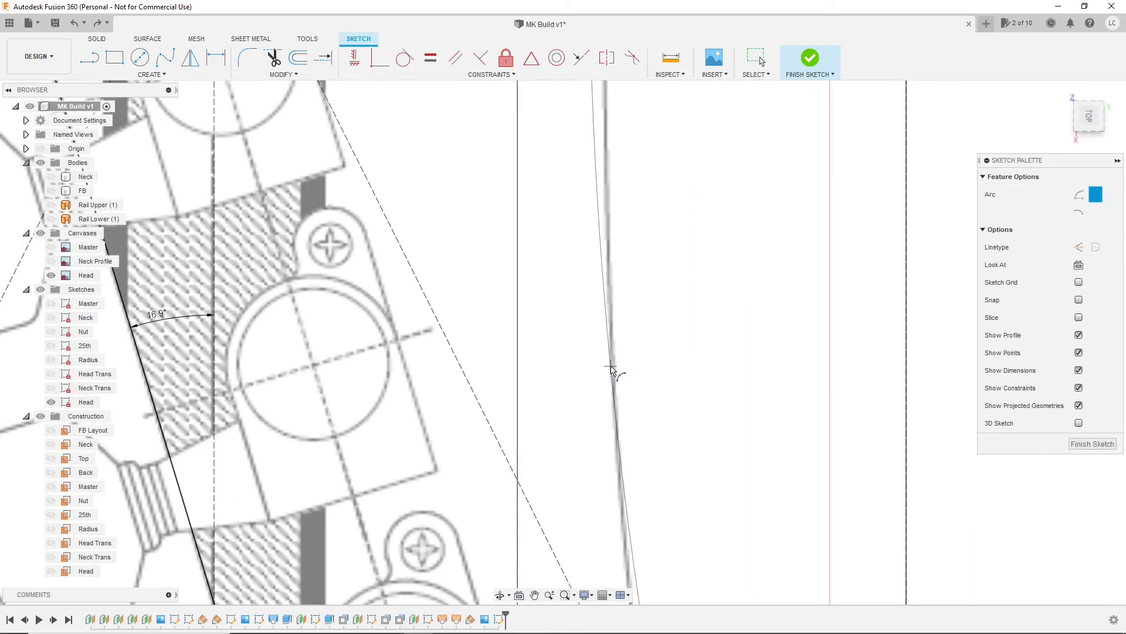
pyautogui.click(611, 373)
pyautogui.press('Escape')
pyautogui.scroll(-6, 610, 381)
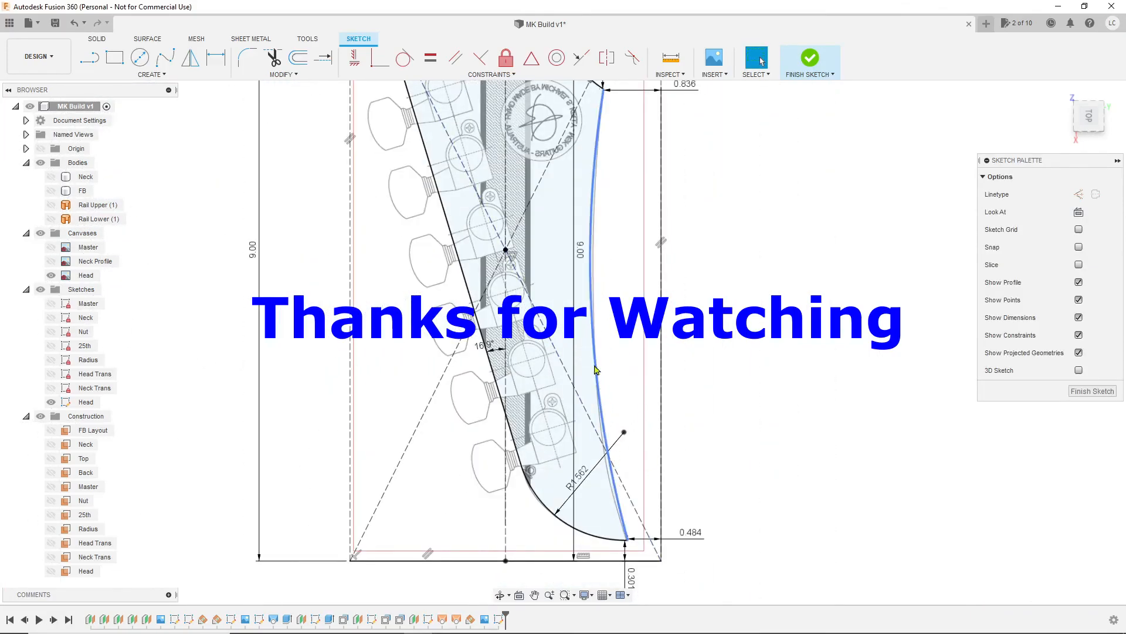
pyautogui.scroll(-2, 638, 296)
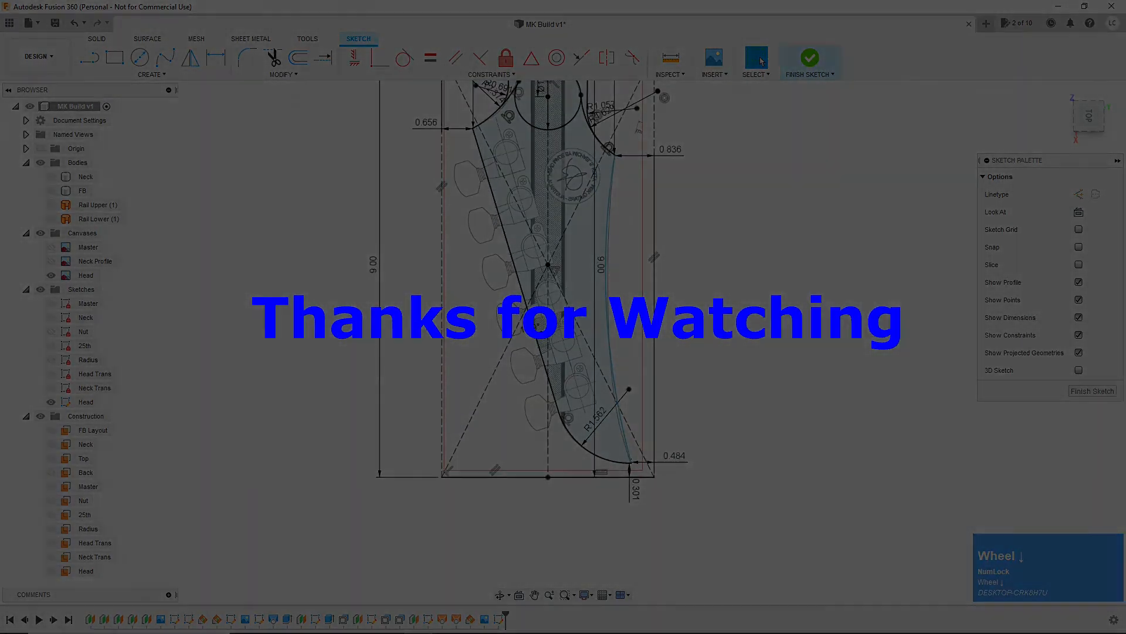